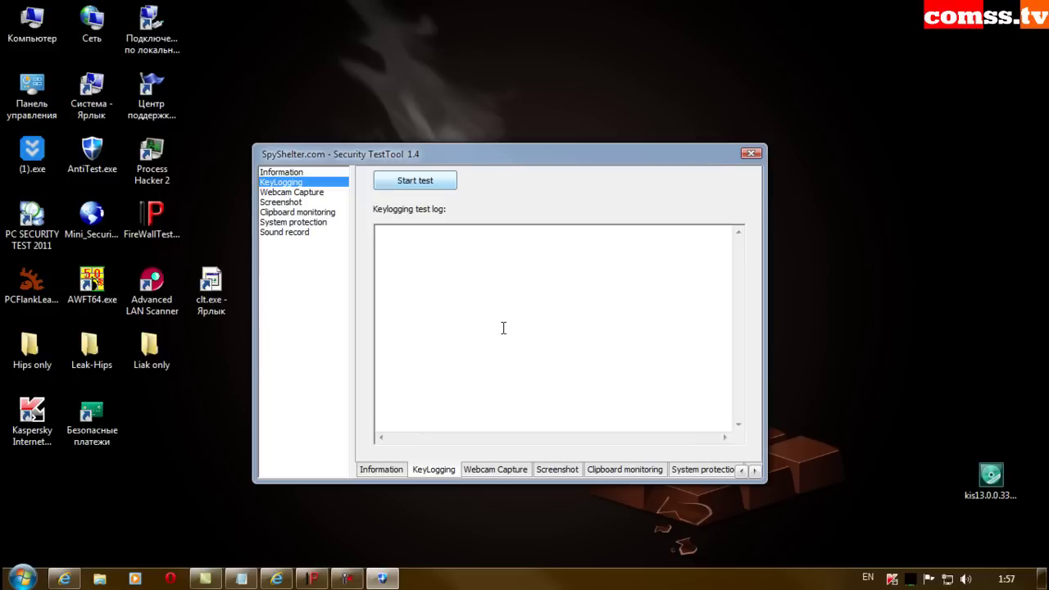
Run screenshot tests 1a, 2a, 3a, 4a and 5a in the Security TestTool.
click(299, 203)
click(388, 183)
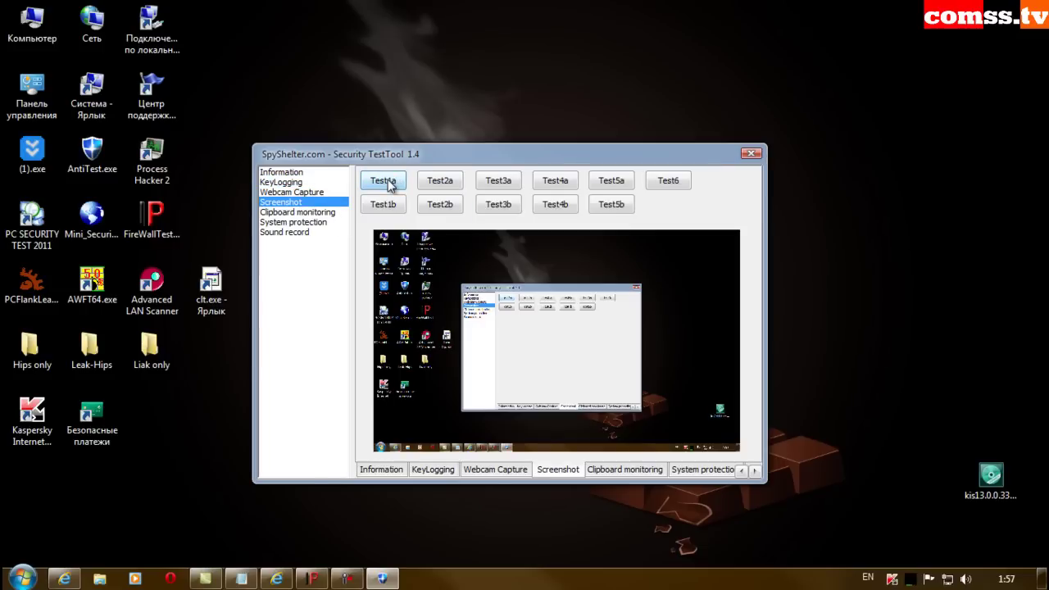
click(441, 180)
click(501, 184)
click(559, 180)
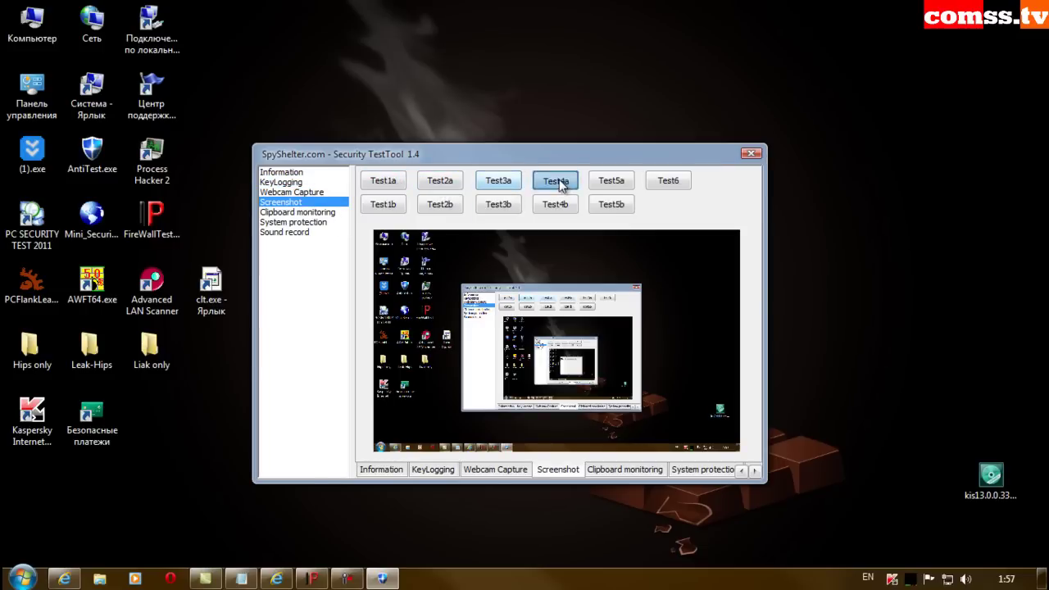
click(613, 182)
Run screenshot tests 2b, 3b, 4b and 5b.
click(442, 206)
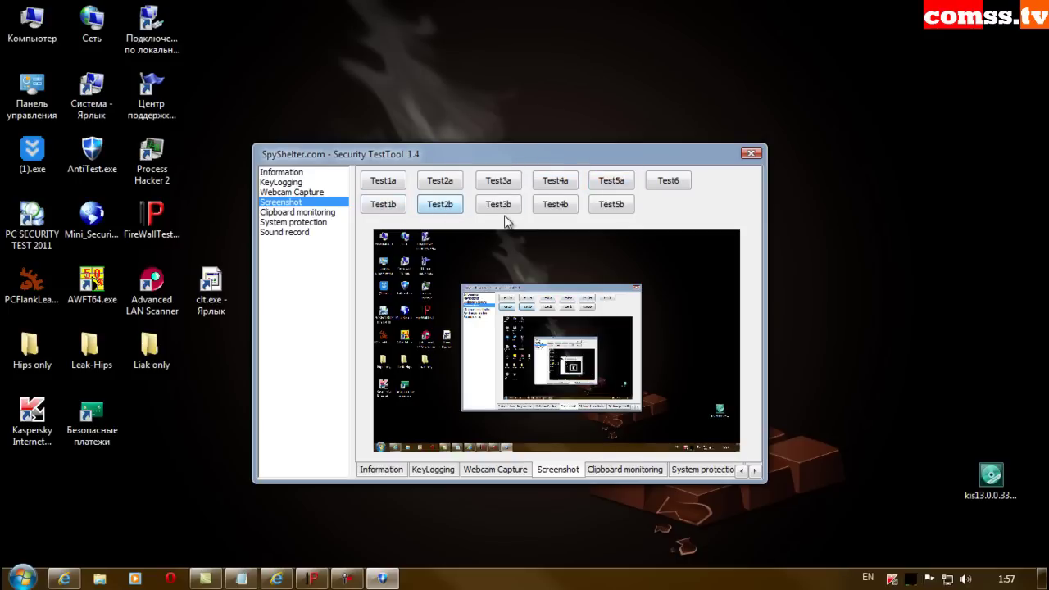
click(500, 206)
click(555, 207)
click(612, 208)
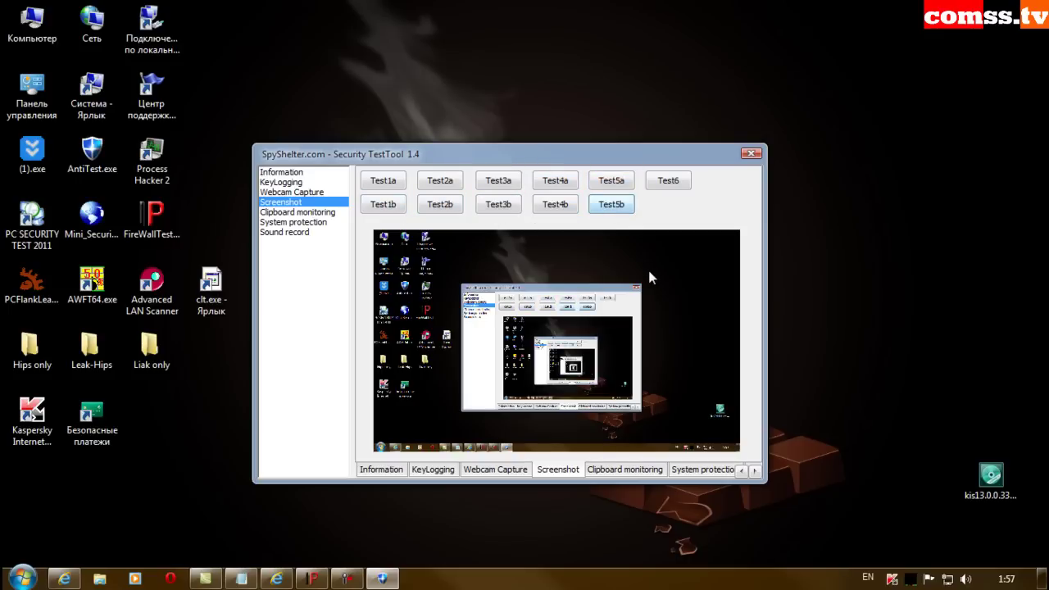
Run the clipboard monitoring test and copy the PC SECURITY TEST 2011 desktop shortcut to the clipboard.
click(309, 213)
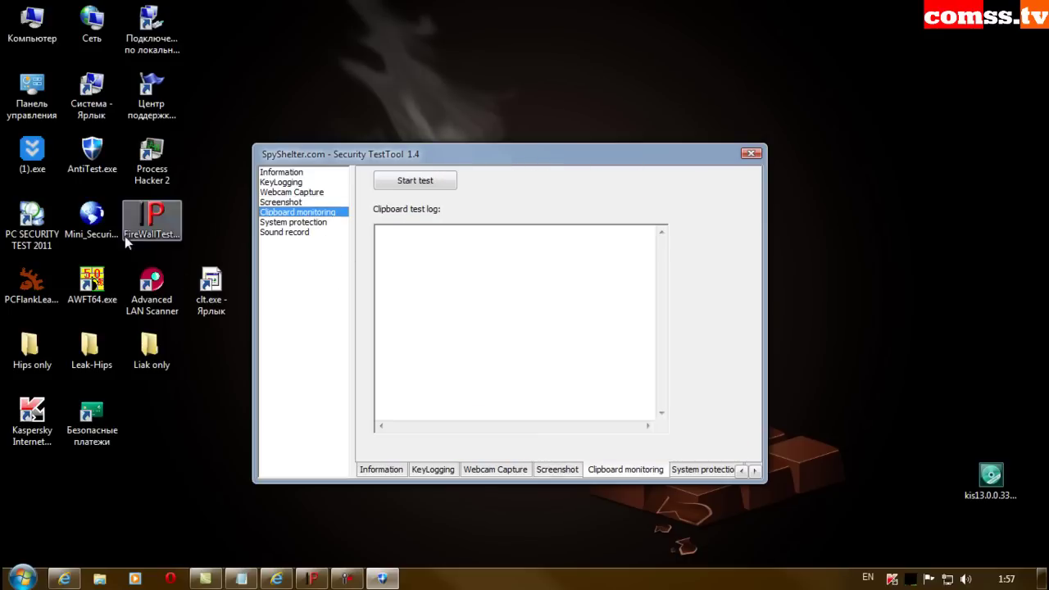
right_click(28, 225)
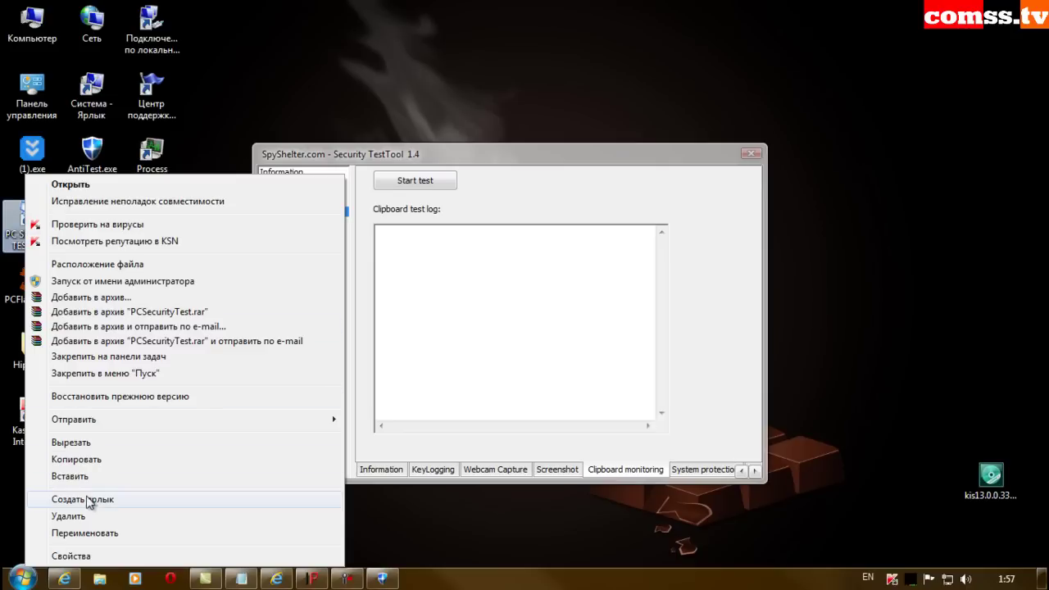
click(76, 460)
right_click(502, 343)
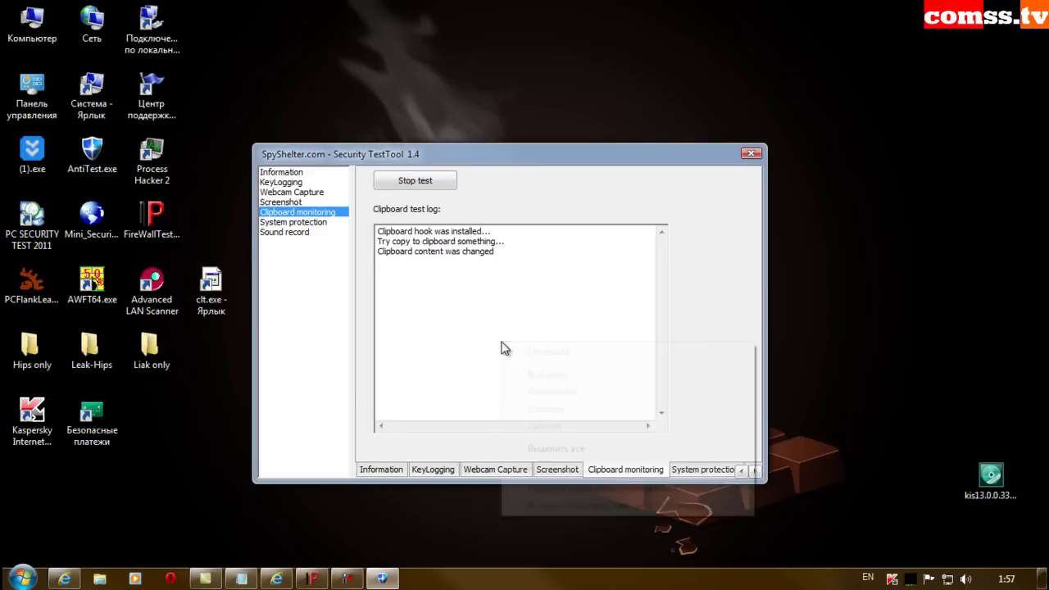
click(429, 390)
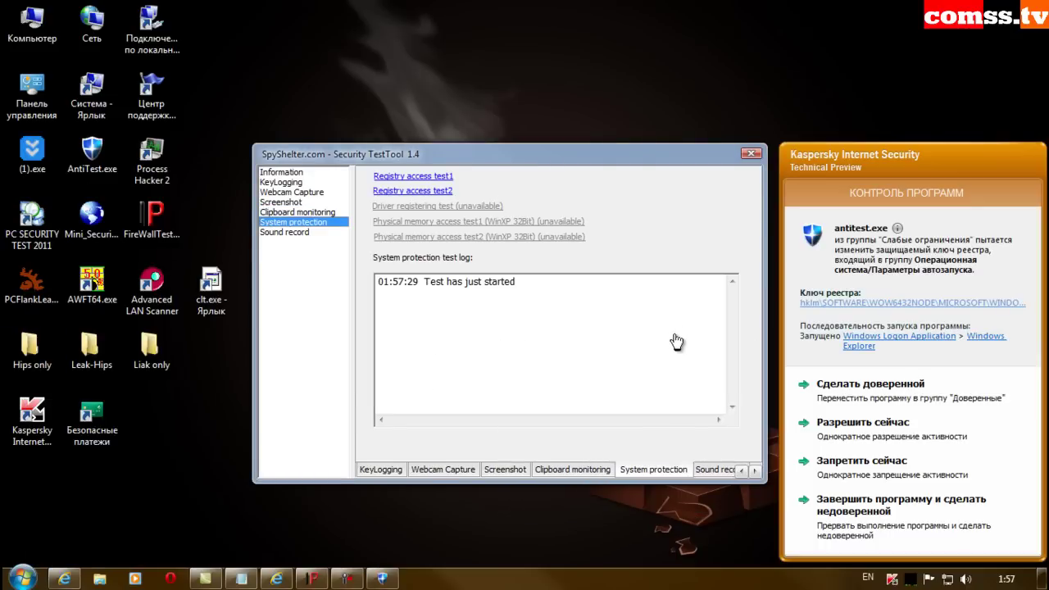
Run the registry access tests, denying antitest.exe's registry change once, and close the Security TestTool.
click(874, 464)
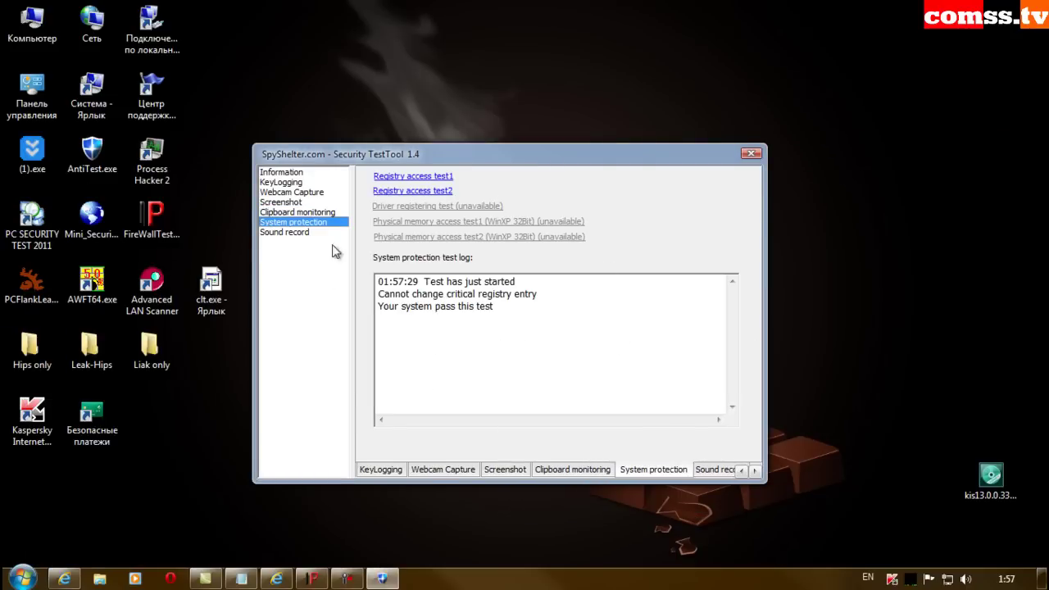
click(414, 191)
click(752, 155)
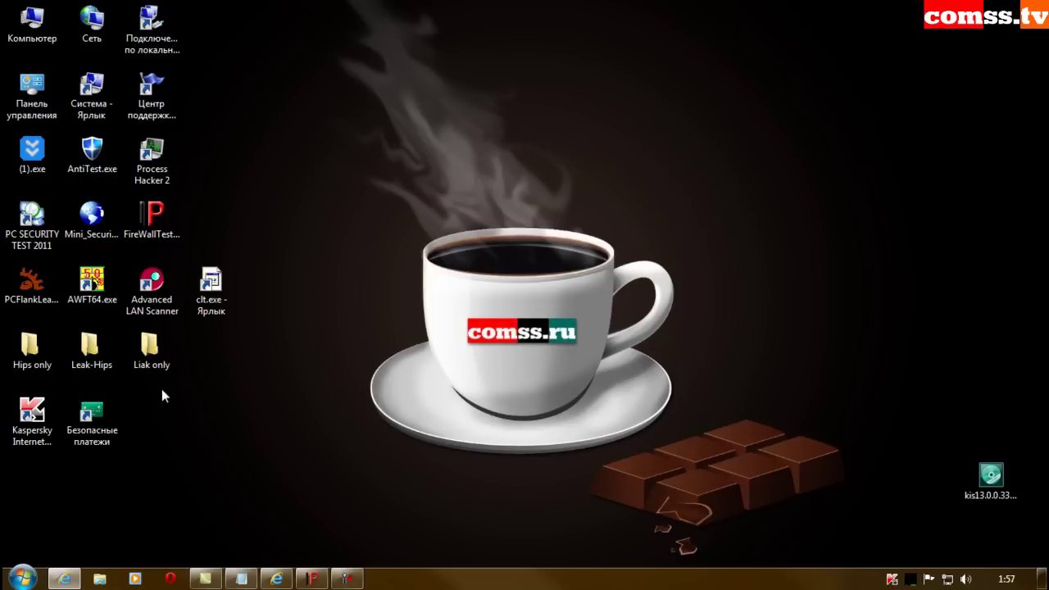
Launch (1).exe from the desktop and quit its Gold Miner Special Edition download.
mouse_move(33, 149)
mouse_down()
mouse_move(180, 215)
mouse_move(65, 179)
mouse_move(33, 156)
mouse_up()
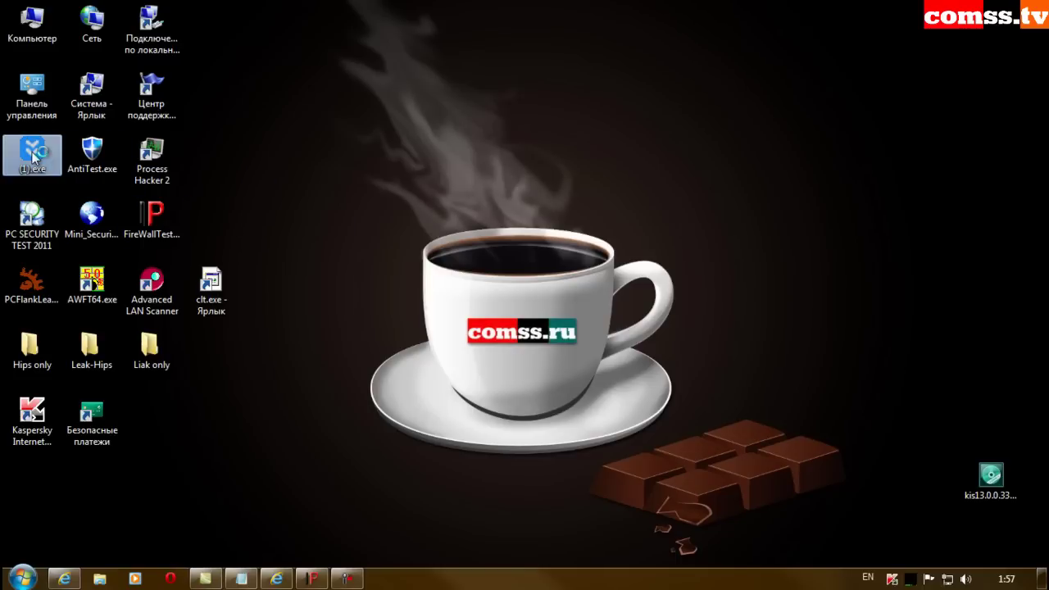
double_click(33, 156)
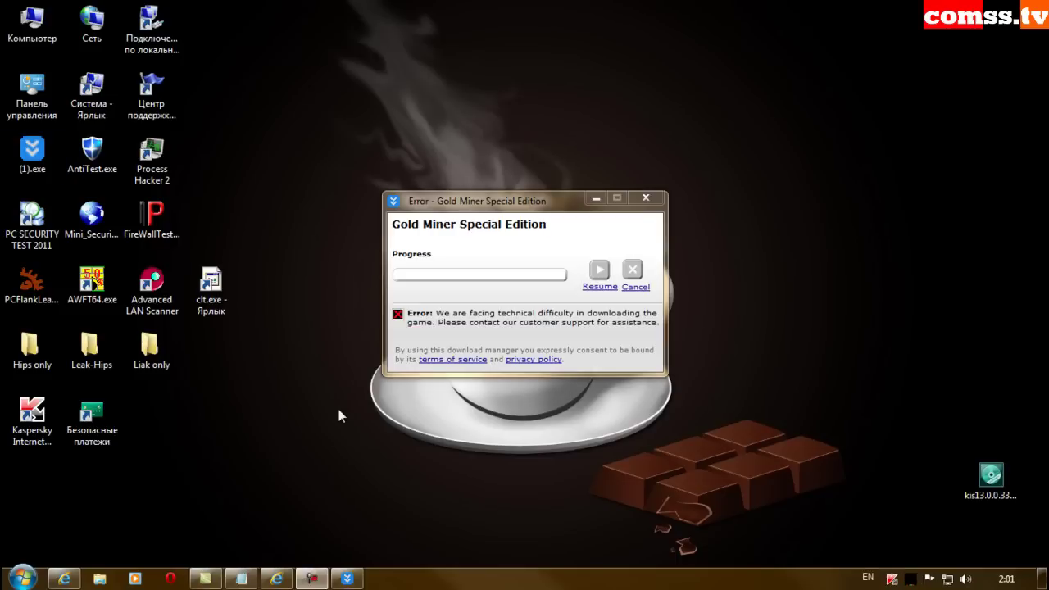
click(632, 273)
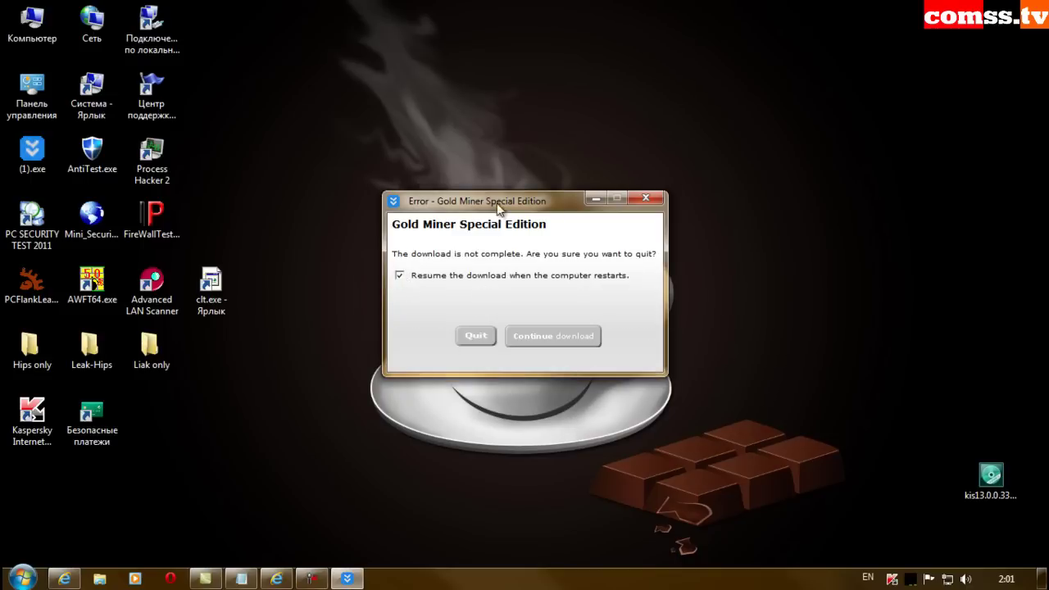
click(475, 335)
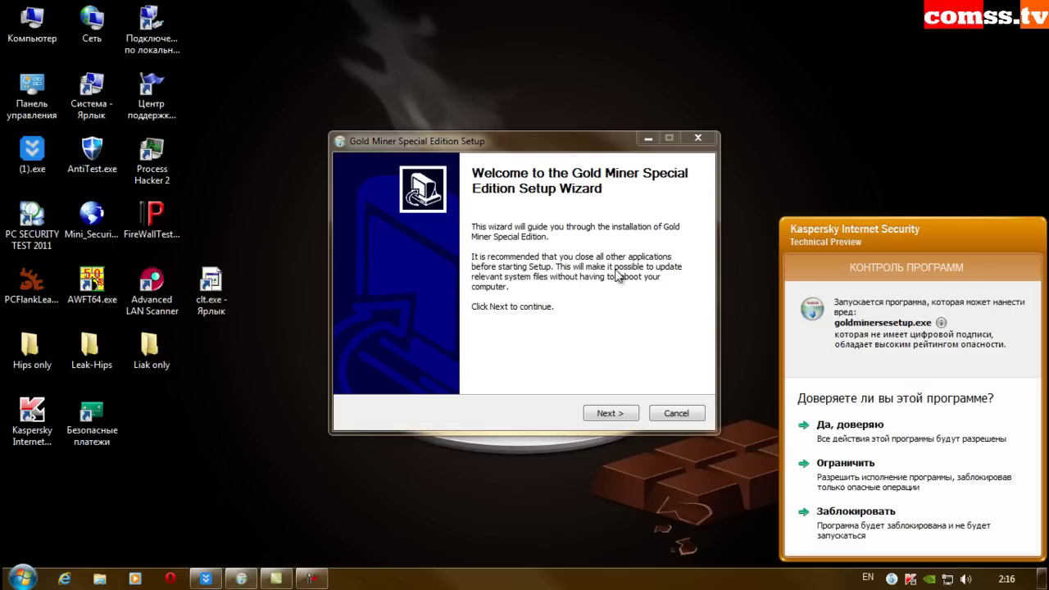
Show and minimize the finished download window, and cancel the Gold Miner Special Edition setup wizard.
click(207, 579)
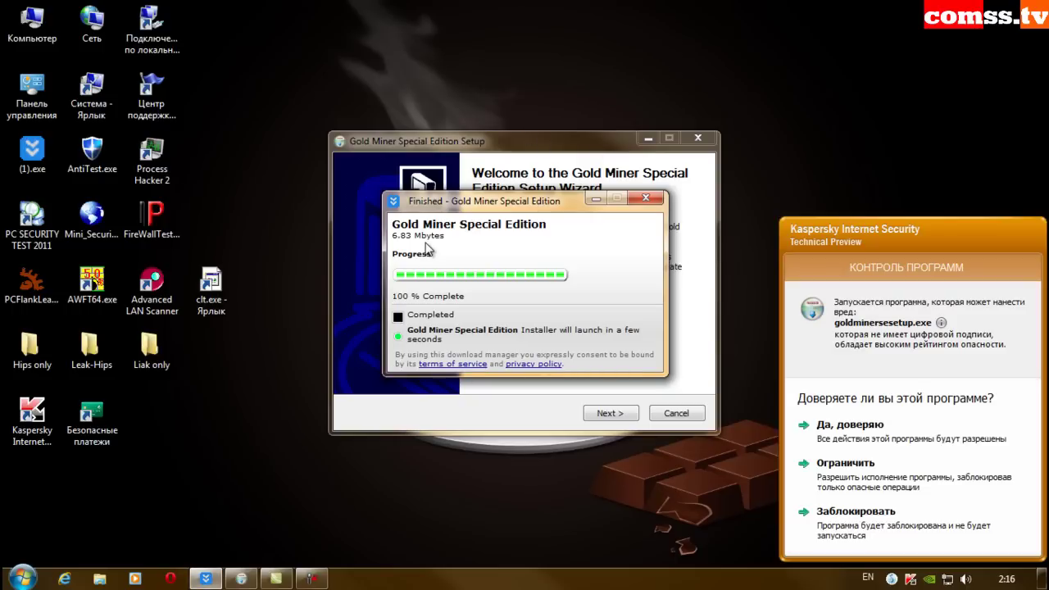
click(594, 200)
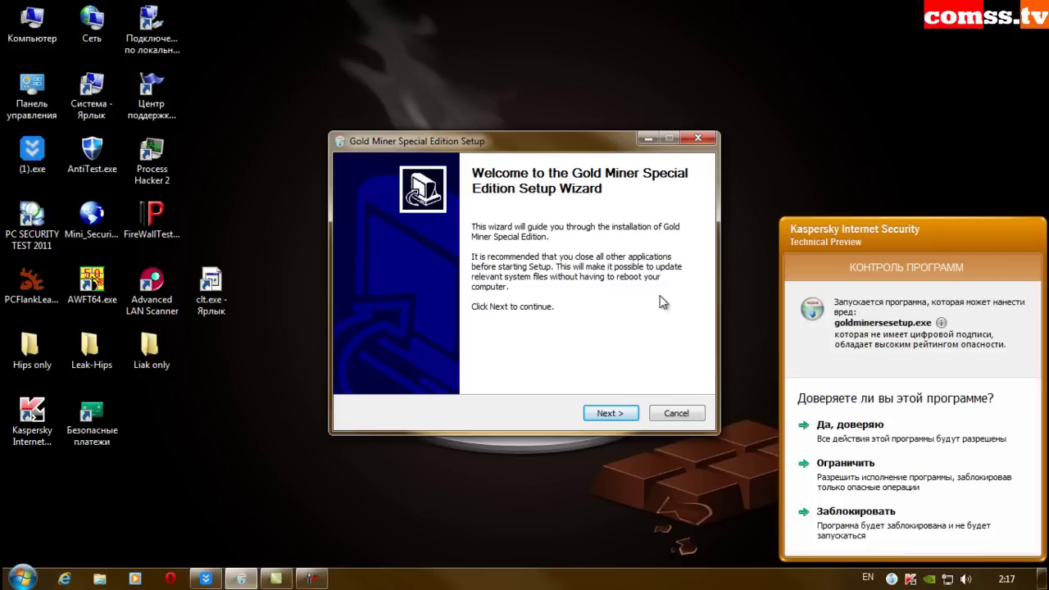
click(680, 413)
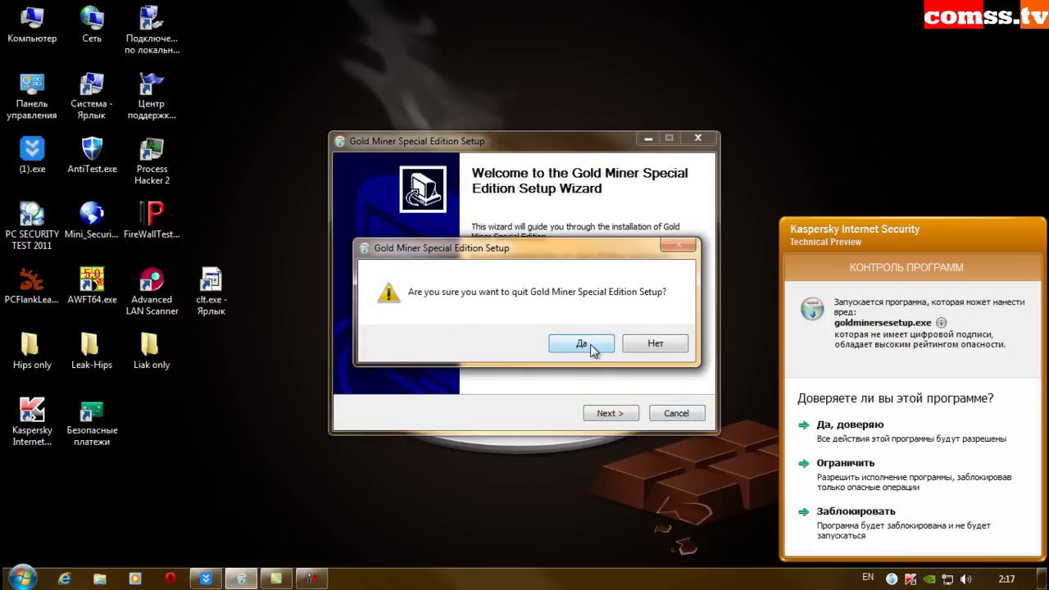
click(587, 344)
Examine the Web Anti-Virus options in the Kaspersky settings, including web filter, geo filter, trusted addresses and link checking, and cancel the dialog.
click(767, 119)
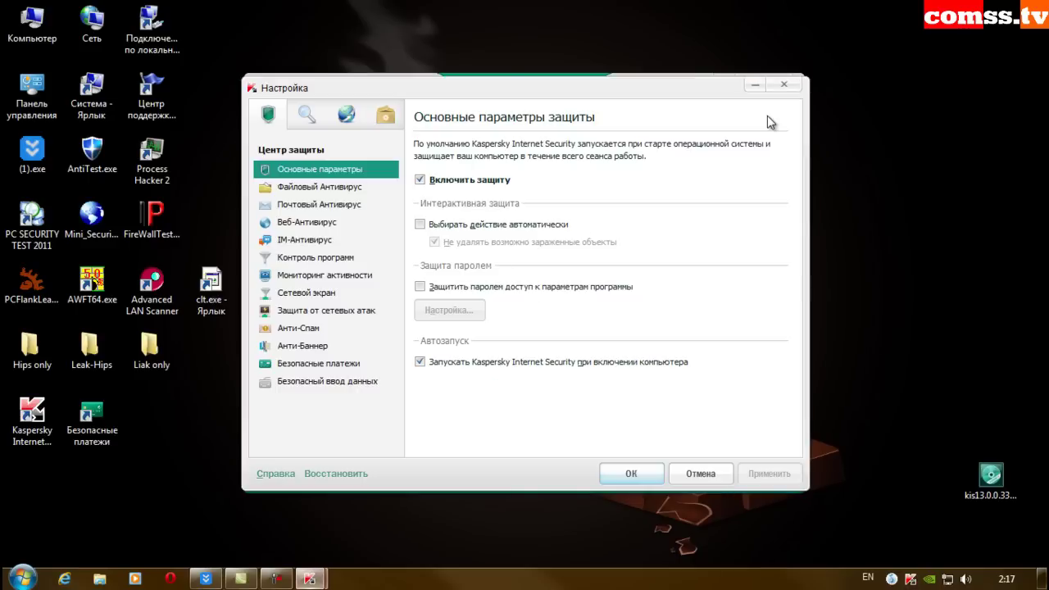
click(326, 223)
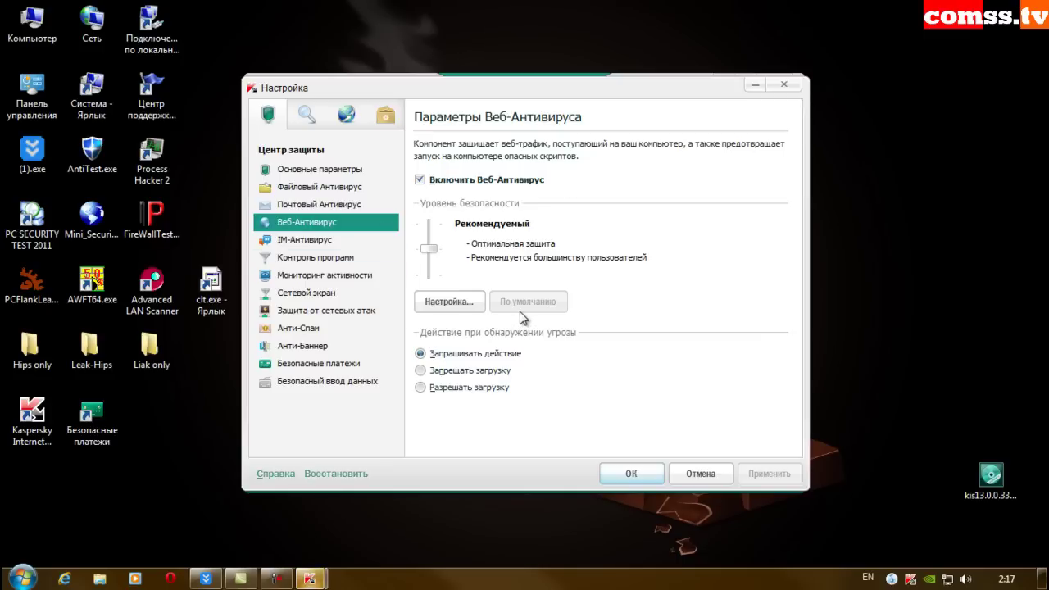
click(448, 301)
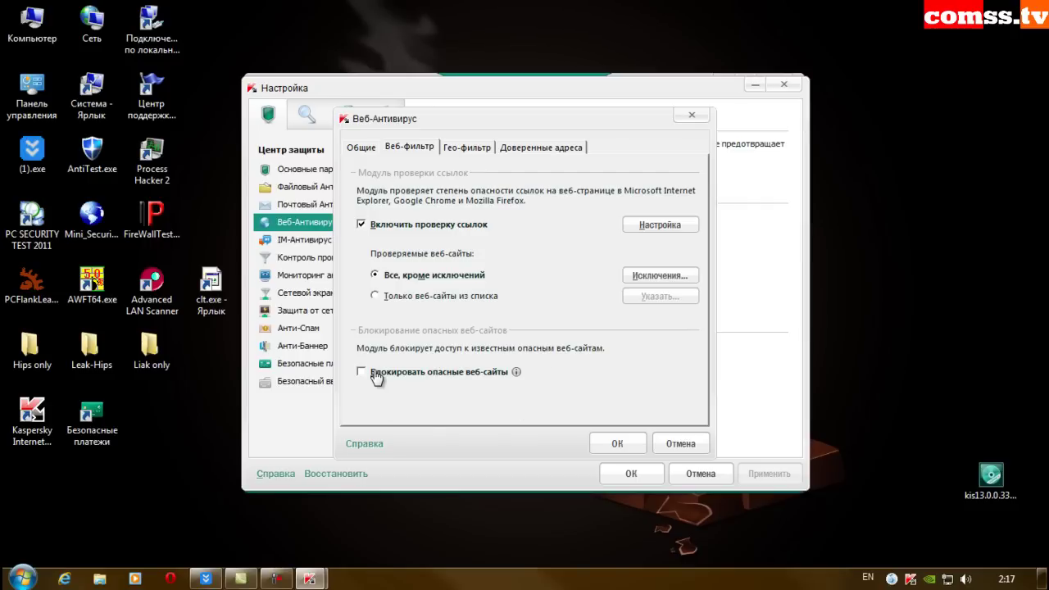
click(541, 148)
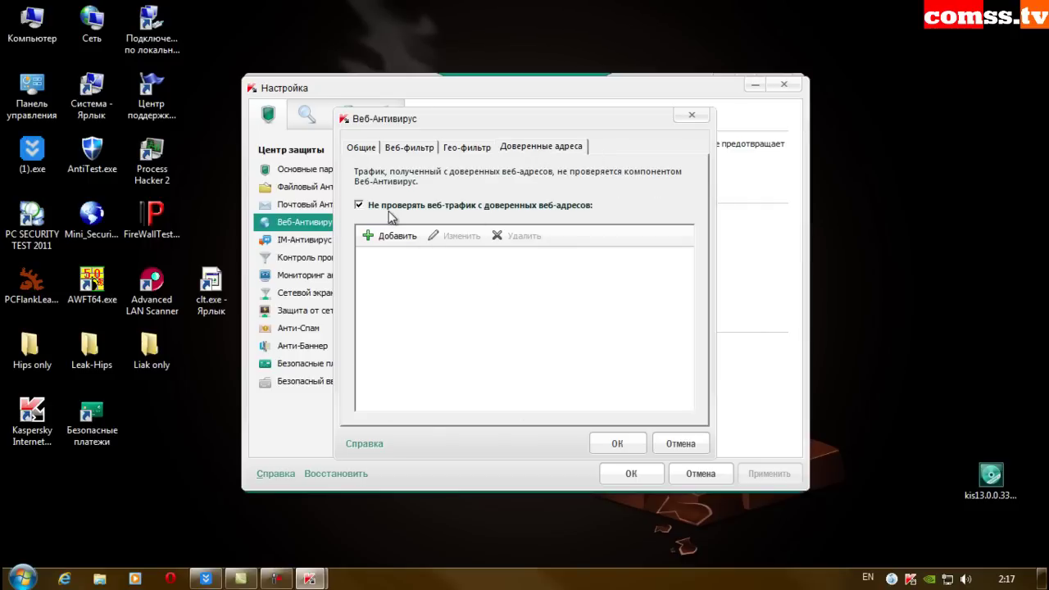
click(467, 146)
click(398, 148)
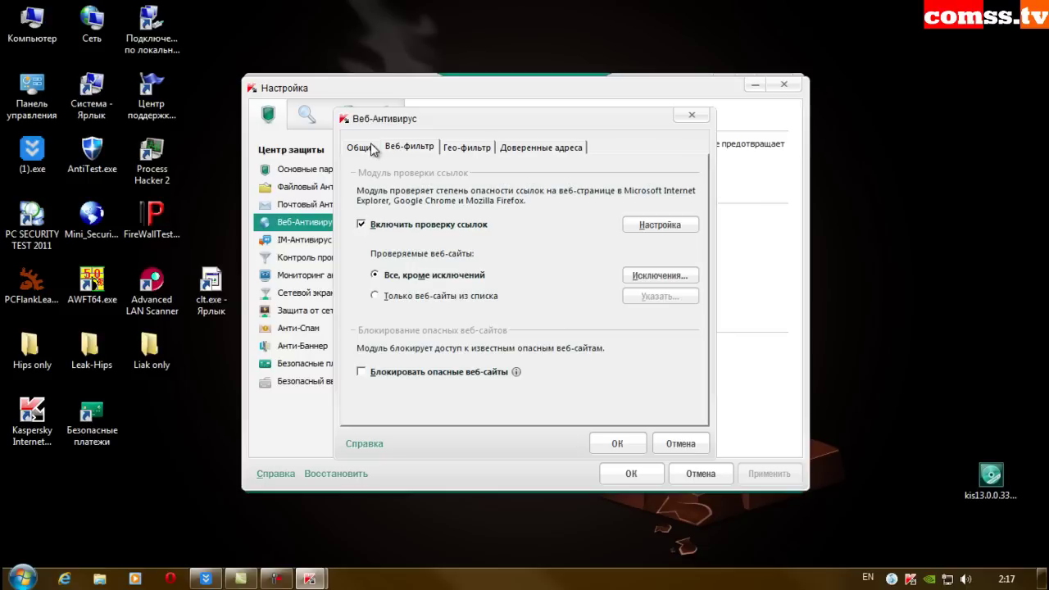
click(370, 148)
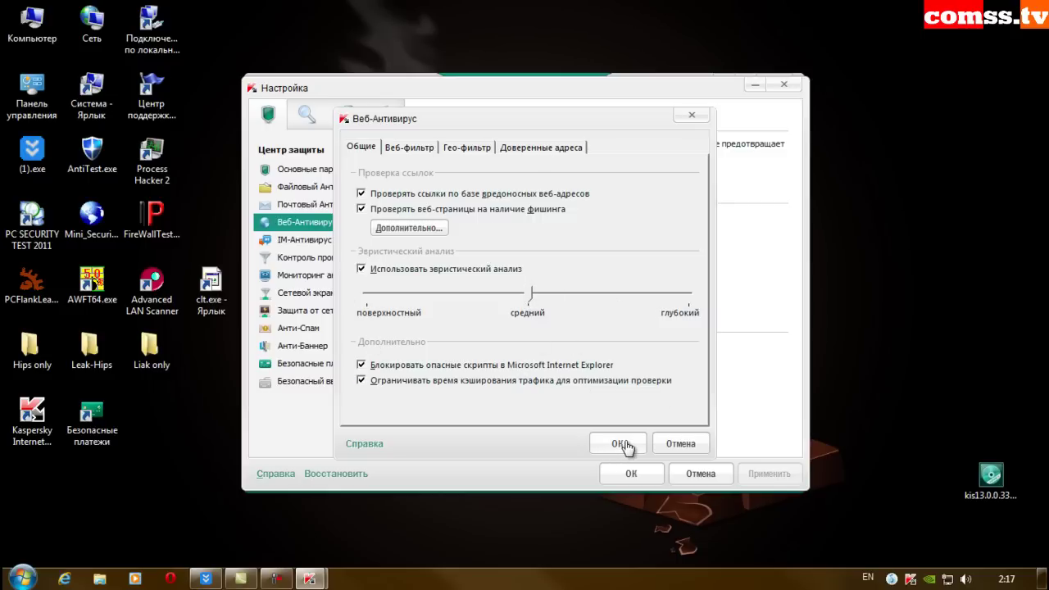
click(674, 446)
Examine the Application Control file details and network rules for Download Manager, and close the Kaspersky windows.
click(309, 260)
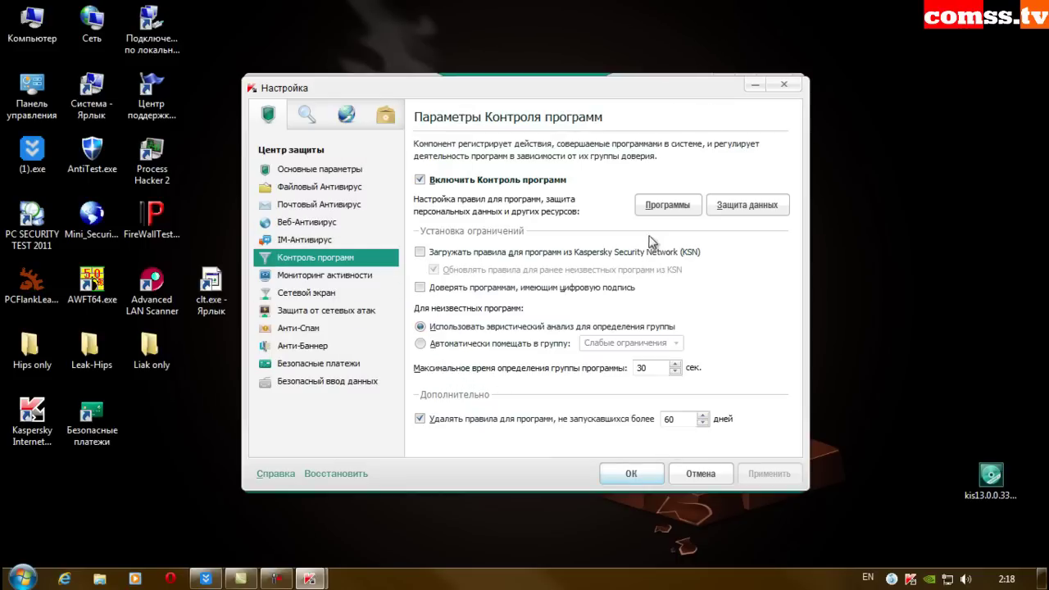
click(667, 207)
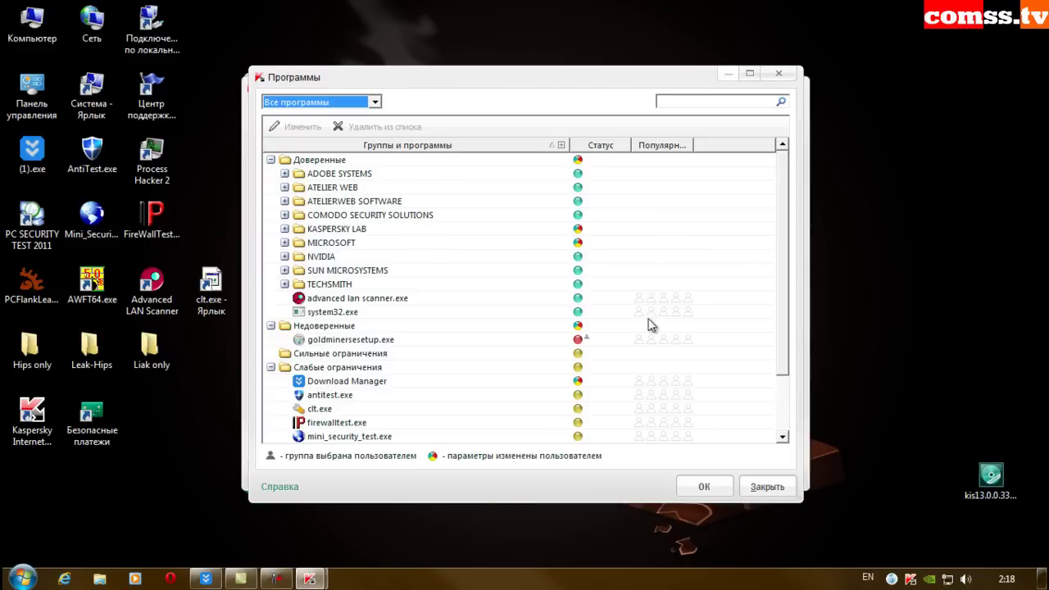
click(368, 384)
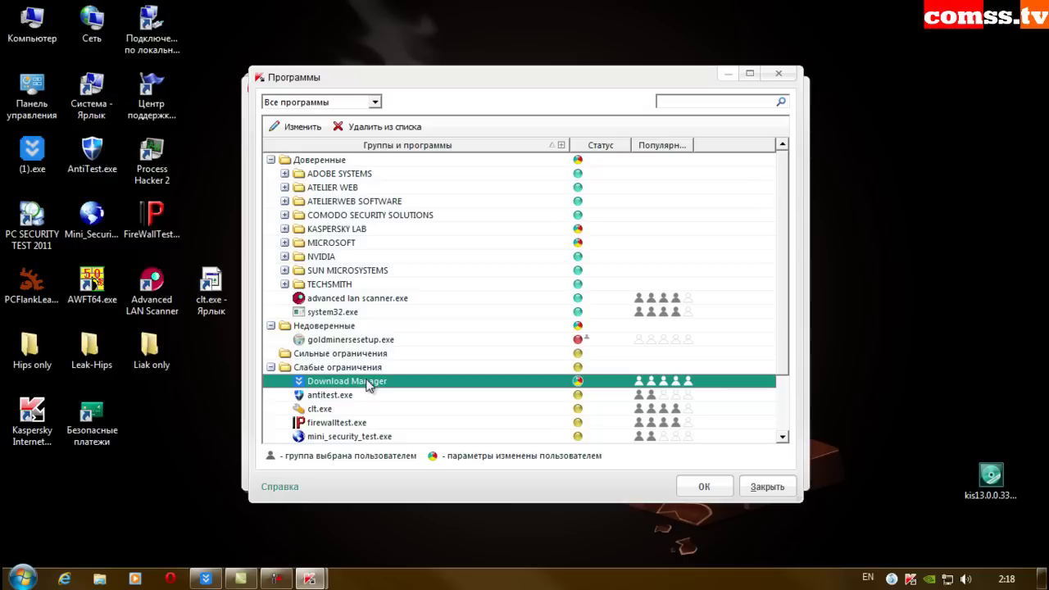
double_click(521, 383)
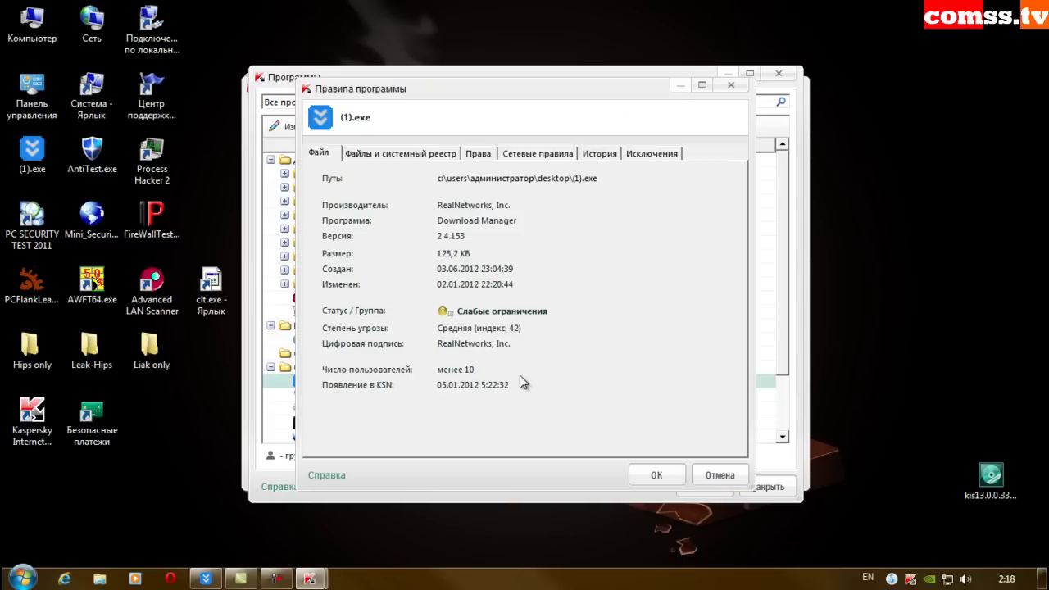
click(536, 155)
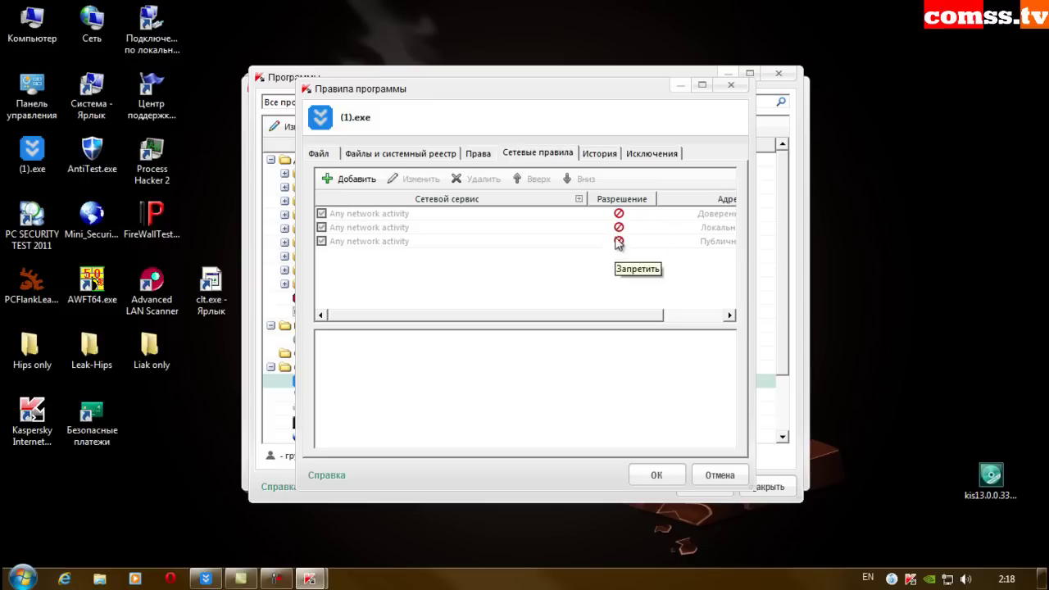
click(657, 475)
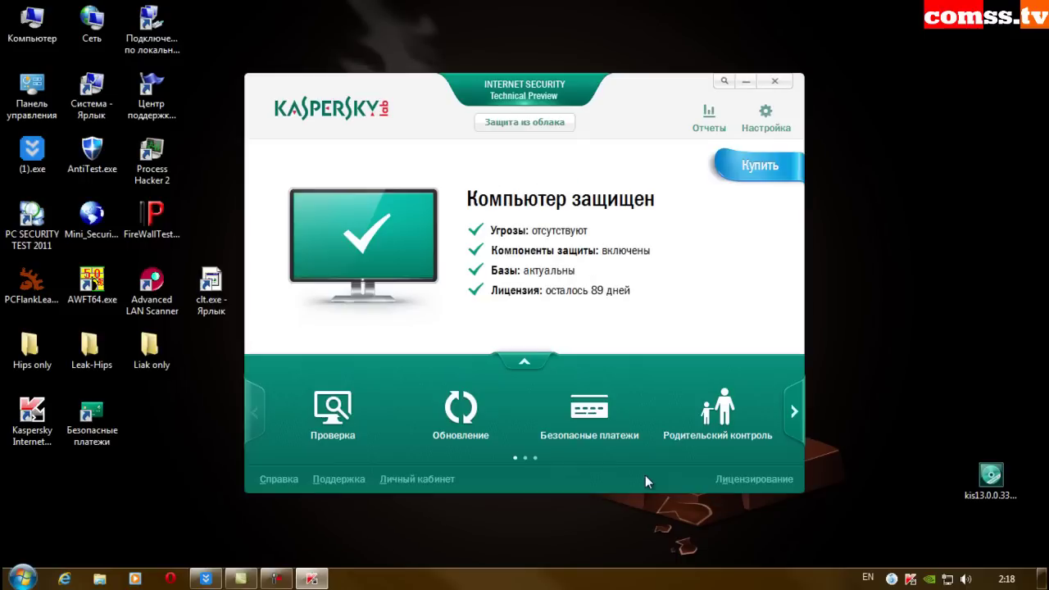
click(771, 86)
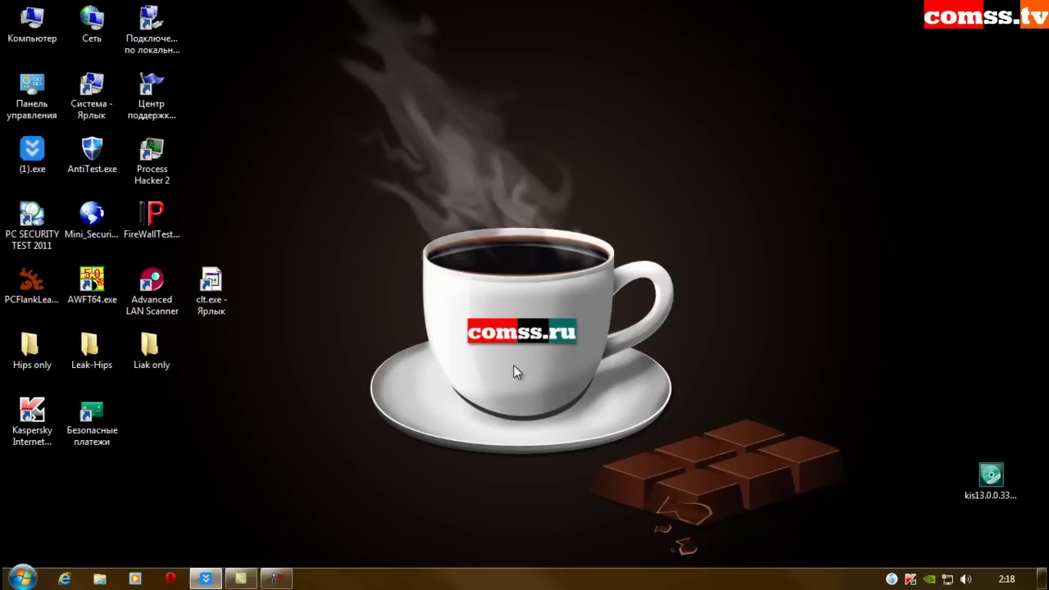
click(32, 152)
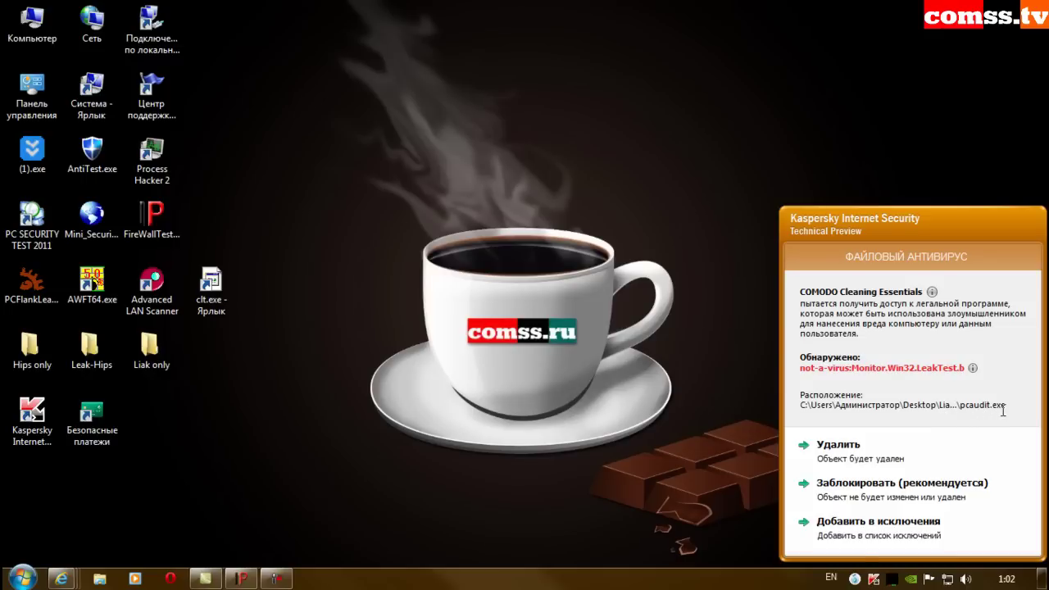
Delete the pcaudit.exe and TowTruck.exe files detected by File Anti-Virus.
click(935, 437)
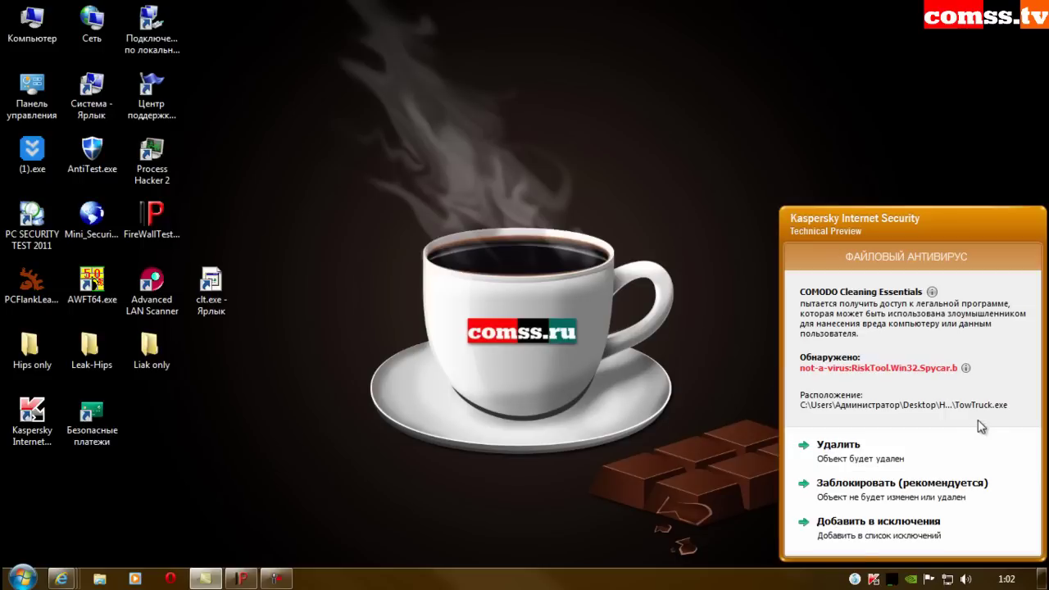
click(826, 459)
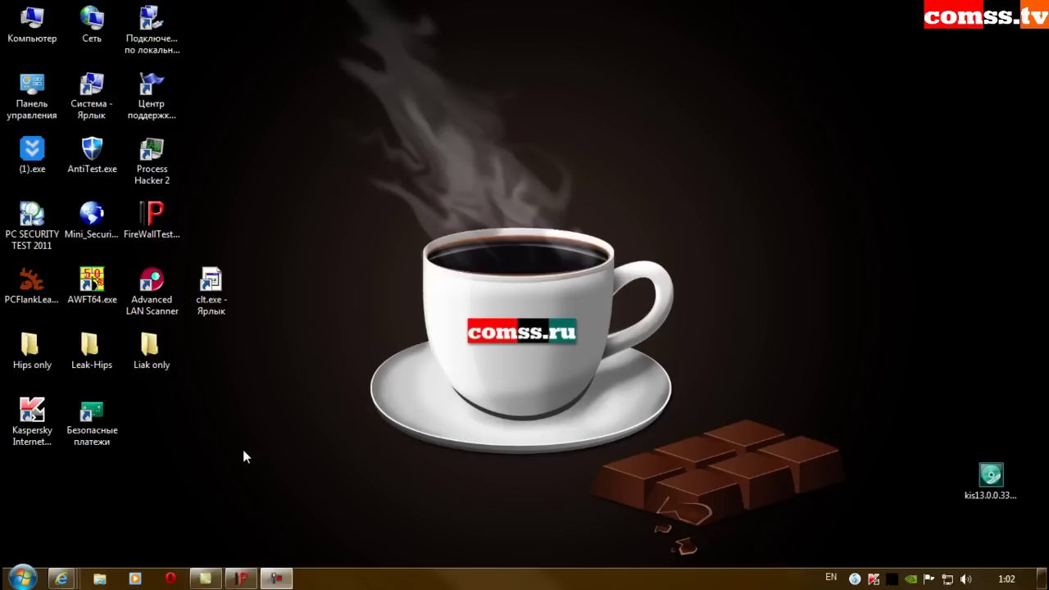
Open the Hips only folder on the desktop.
click(40, 351)
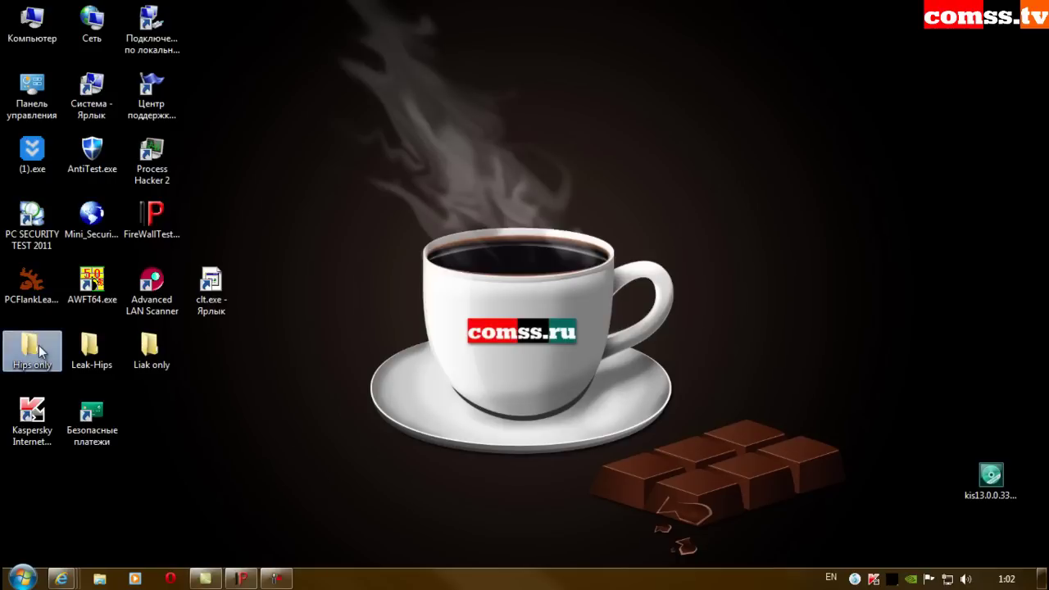
double_click(39, 351)
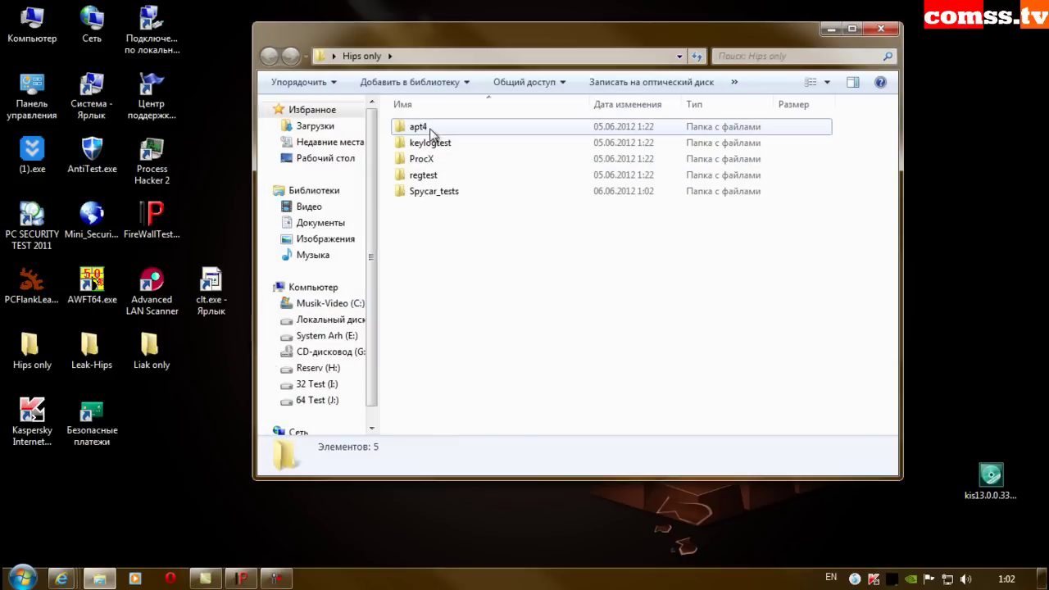
Run apt.exe from the apt4 folder, choosing to restrict it (Ограничить) and deny its process memory read once (Запретить сейчас).
double_click(429, 129)
double_click(426, 128)
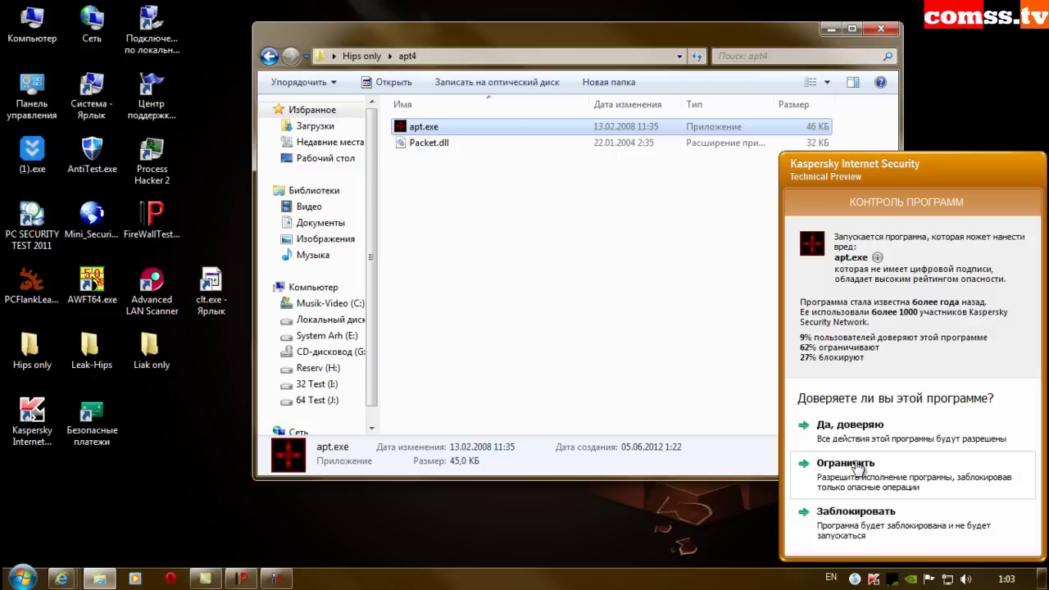
click(856, 467)
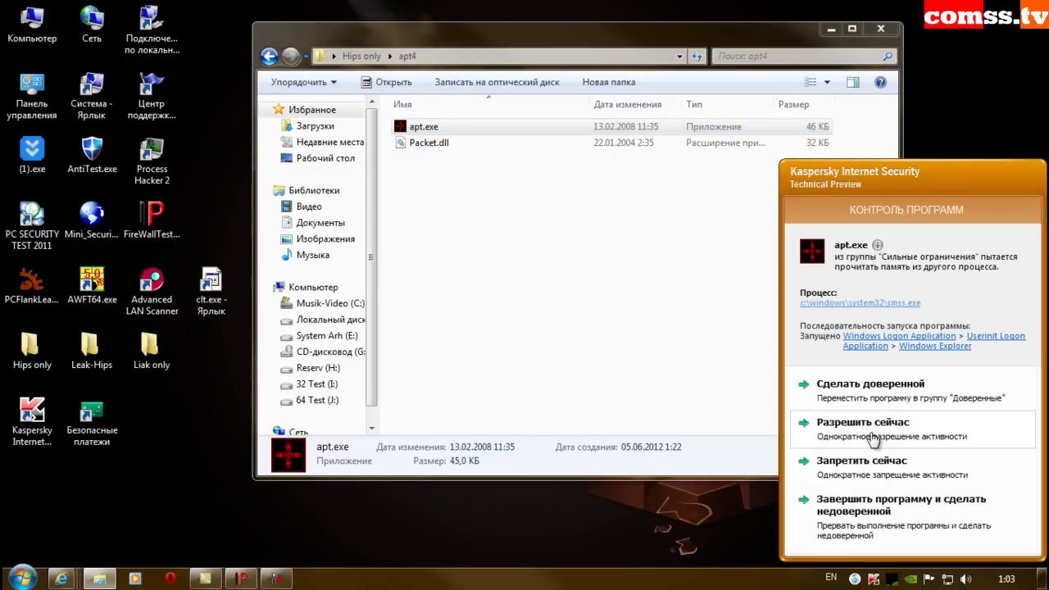
click(864, 468)
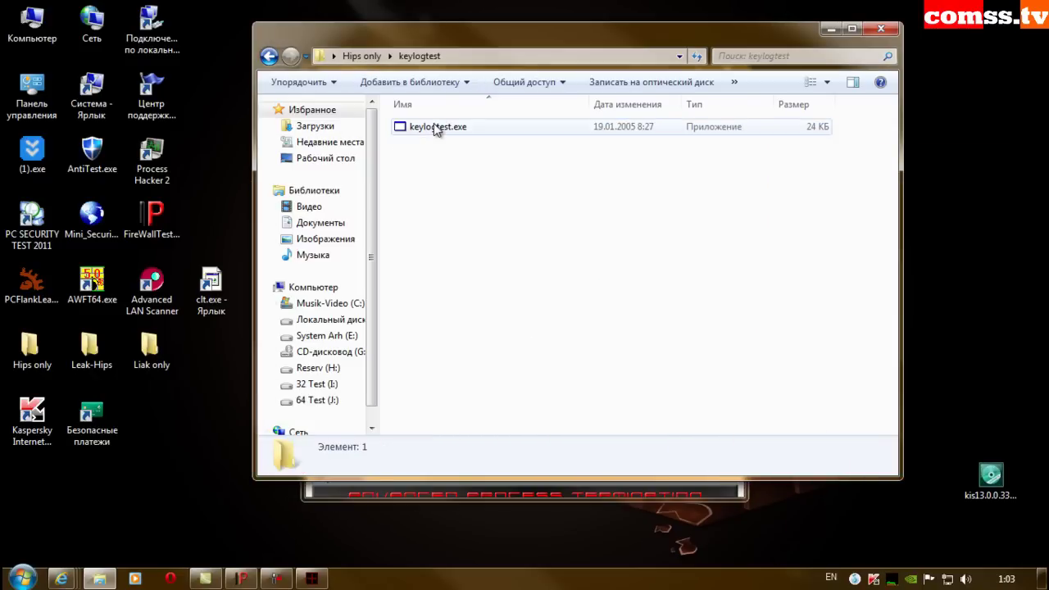
Run keylogtest.exe from the keylogtest folder and examine its dangerous action history from the Kaspersky activity monitoring alert.
double_click(436, 129)
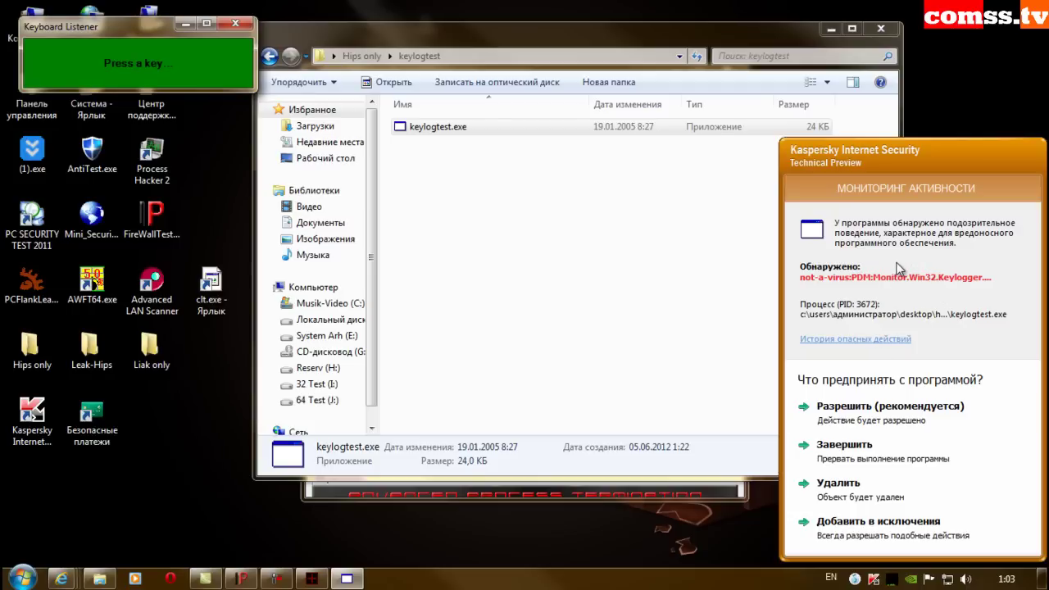
click(809, 338)
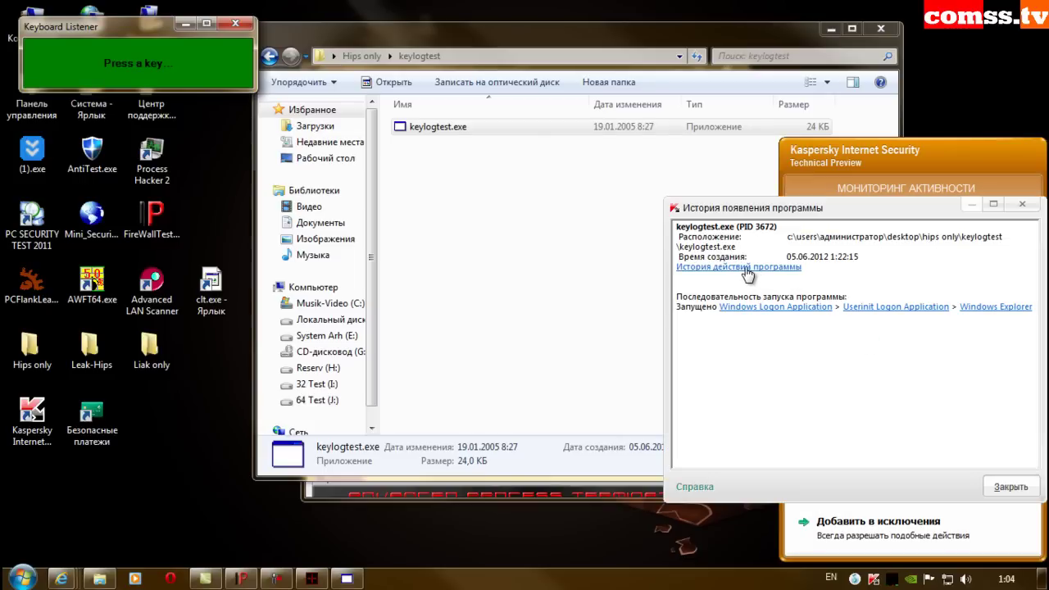
click(746, 267)
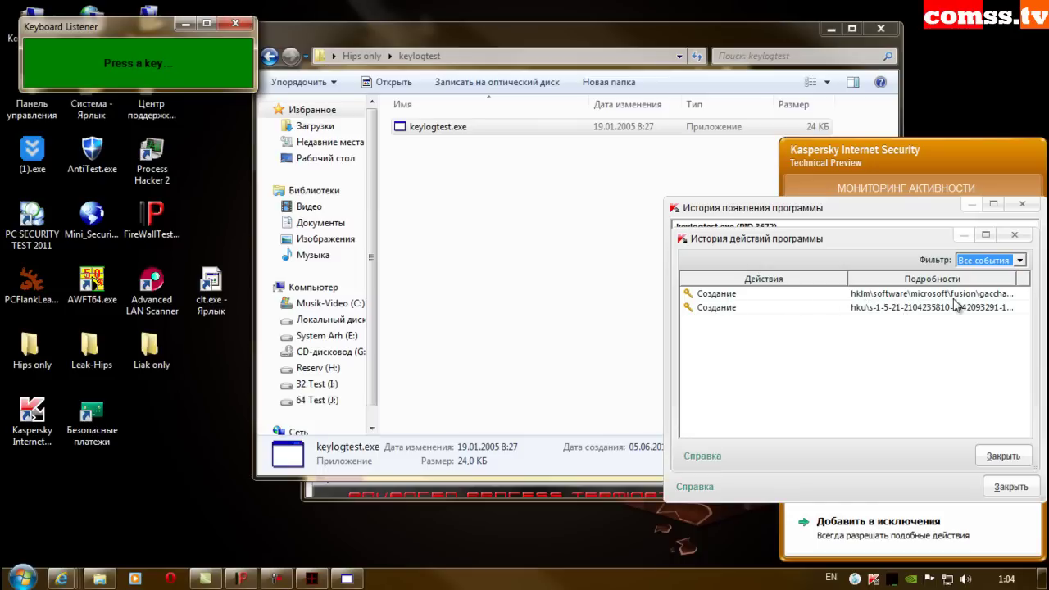
click(1004, 456)
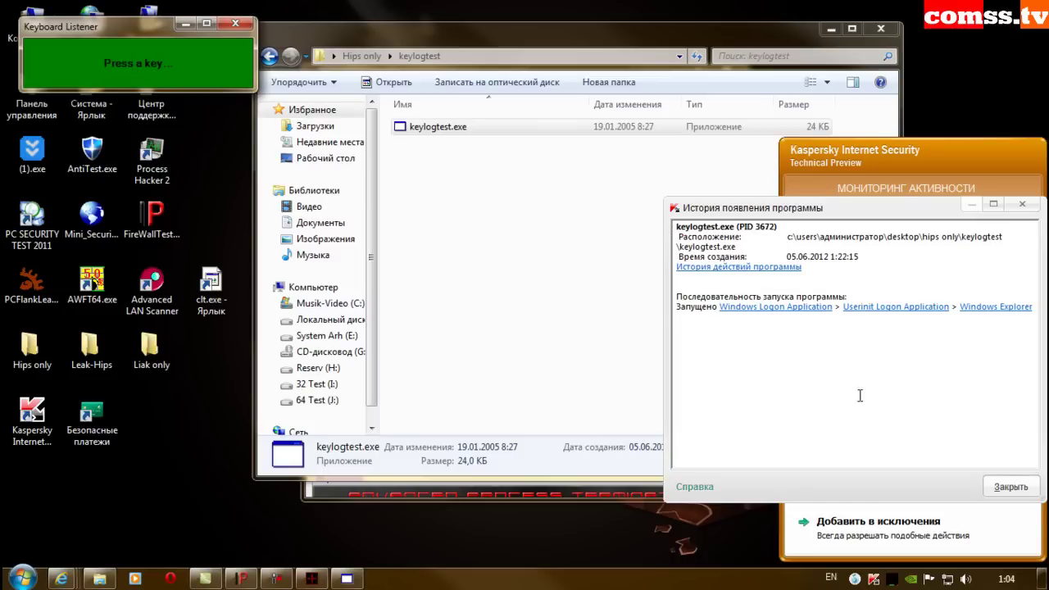
click(1011, 487)
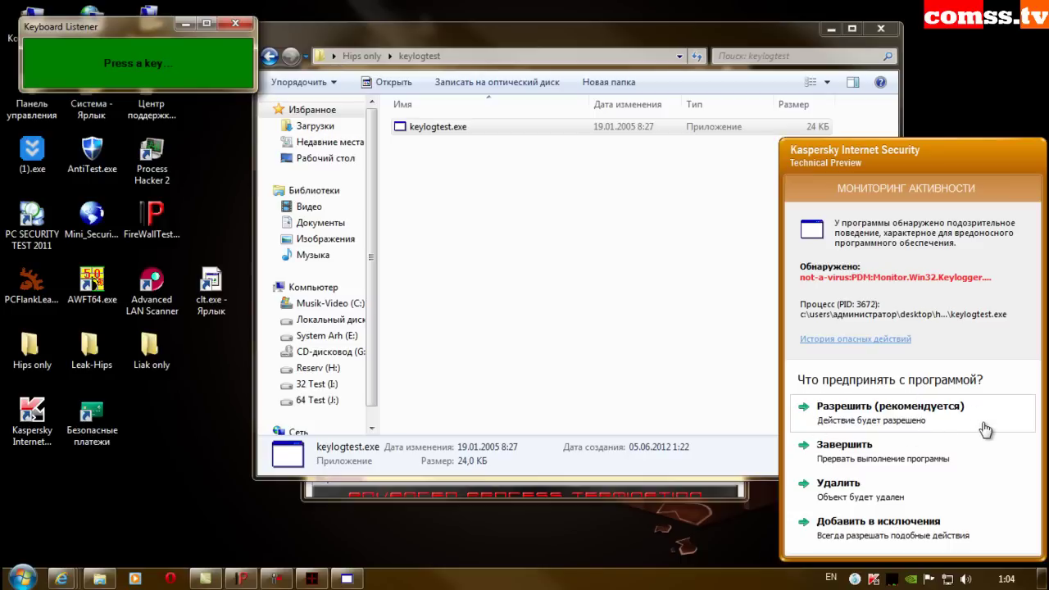
Allow keylogtest.exe in the alert, test its Keyboard Listener with the letter d, and close it.
click(911, 412)
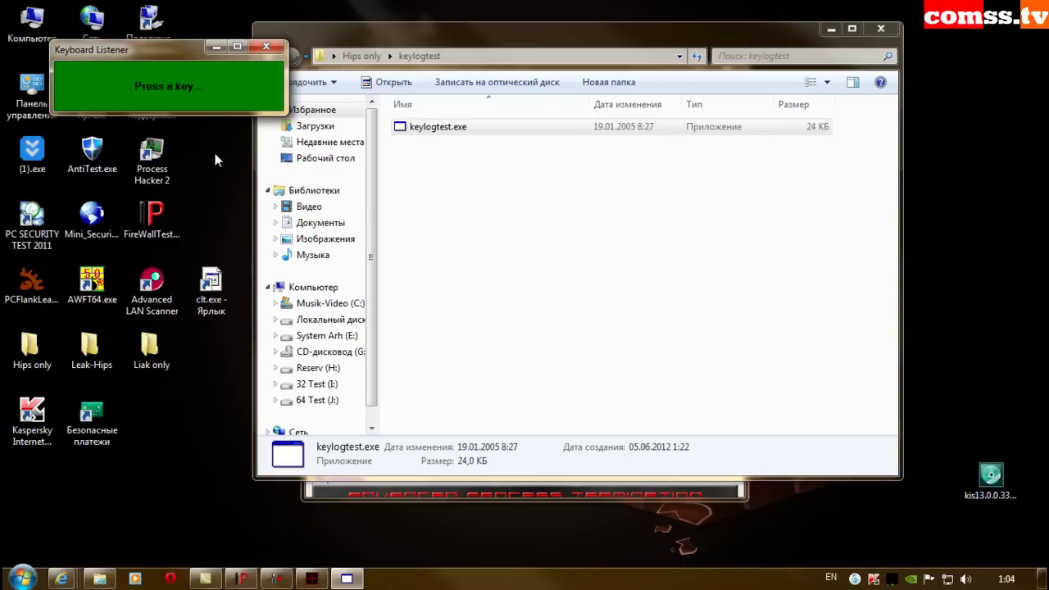
drag(166, 49, 488, 190)
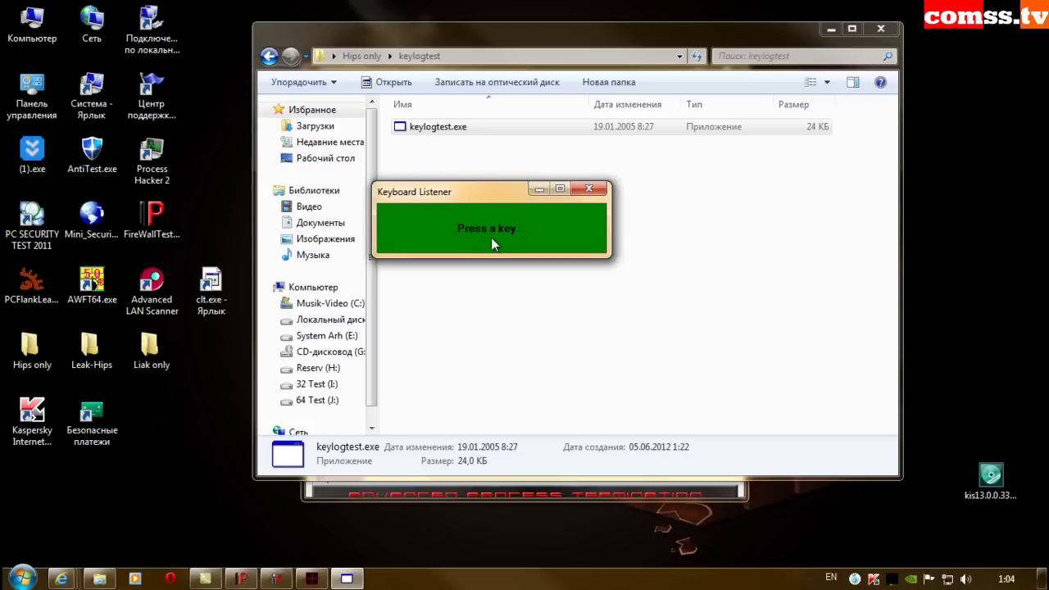
key(d)
key(d)
key(d)
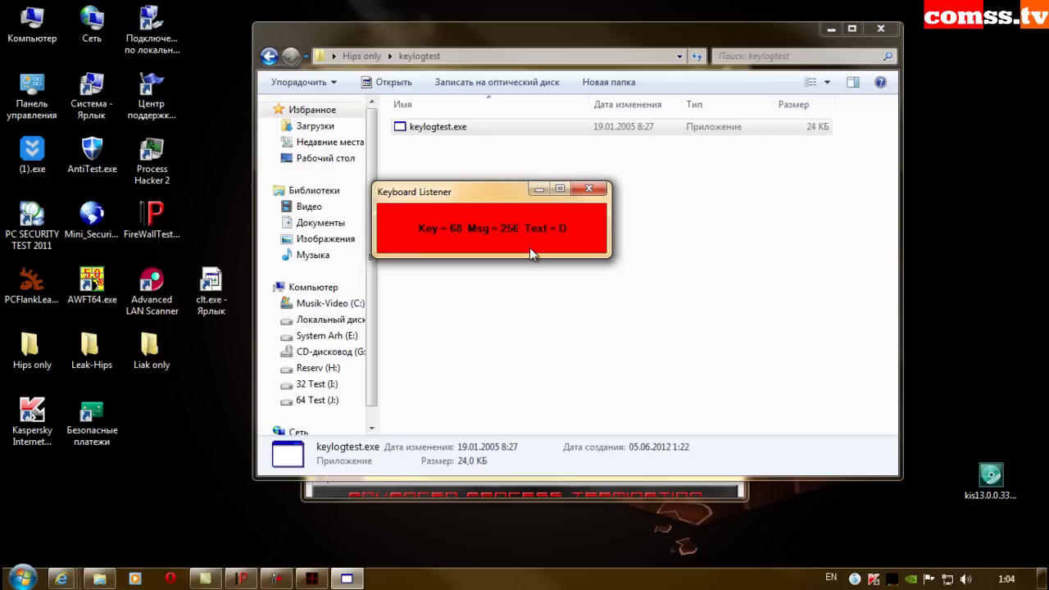
click(588, 188)
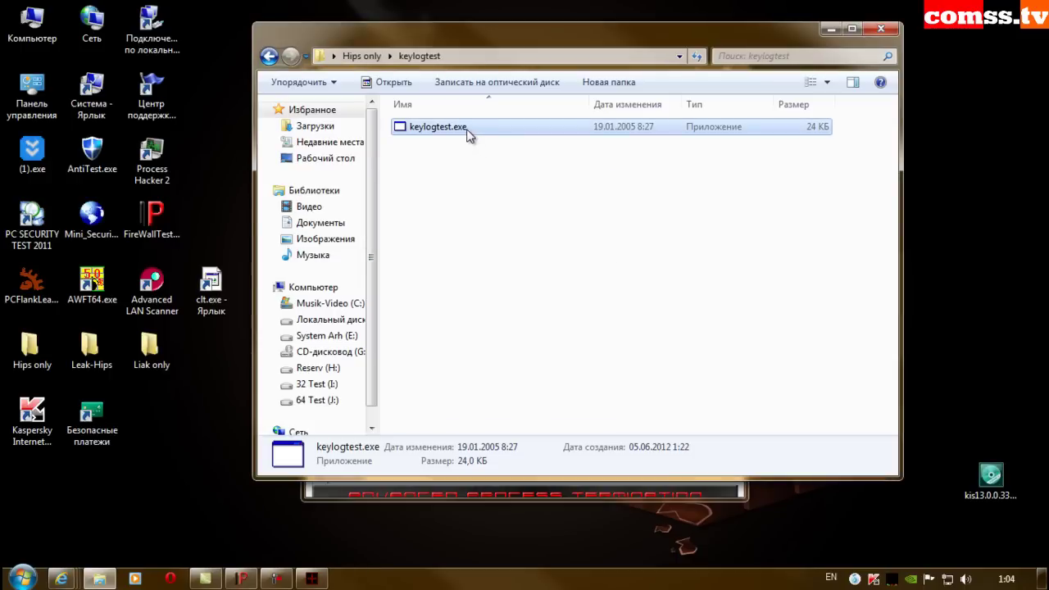
Run keylogtest.exe again and terminate it from the alert (Завершить), then return to the Advanced Process Termination window.
double_click(467, 128)
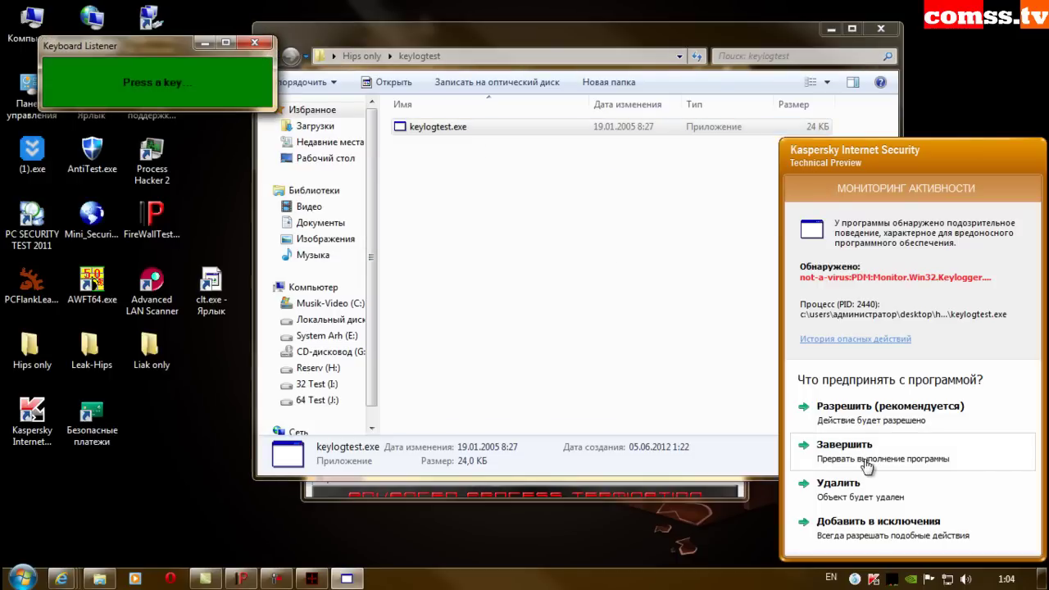
click(861, 453)
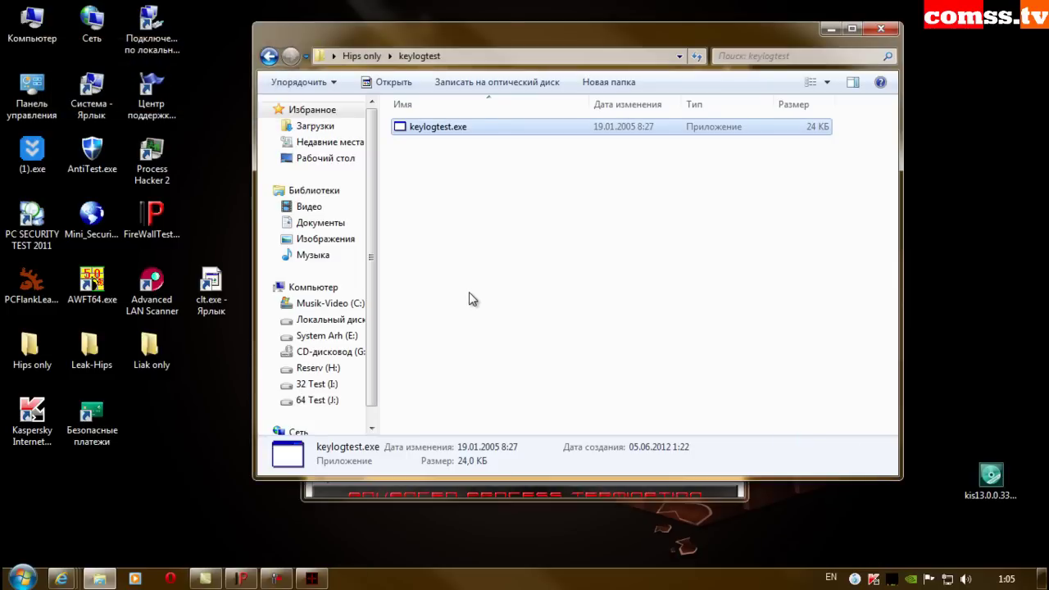
click(505, 493)
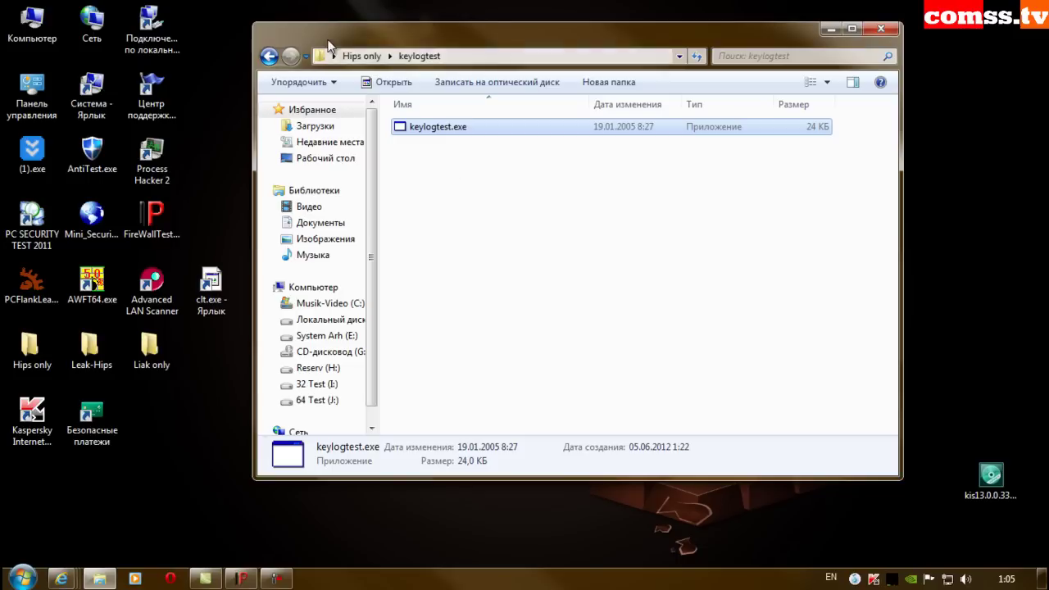
Run ProcX.exe from the ProcX folder and allow its read of the protected Kaspersky file once (Разрешить сейчас).
click(269, 55)
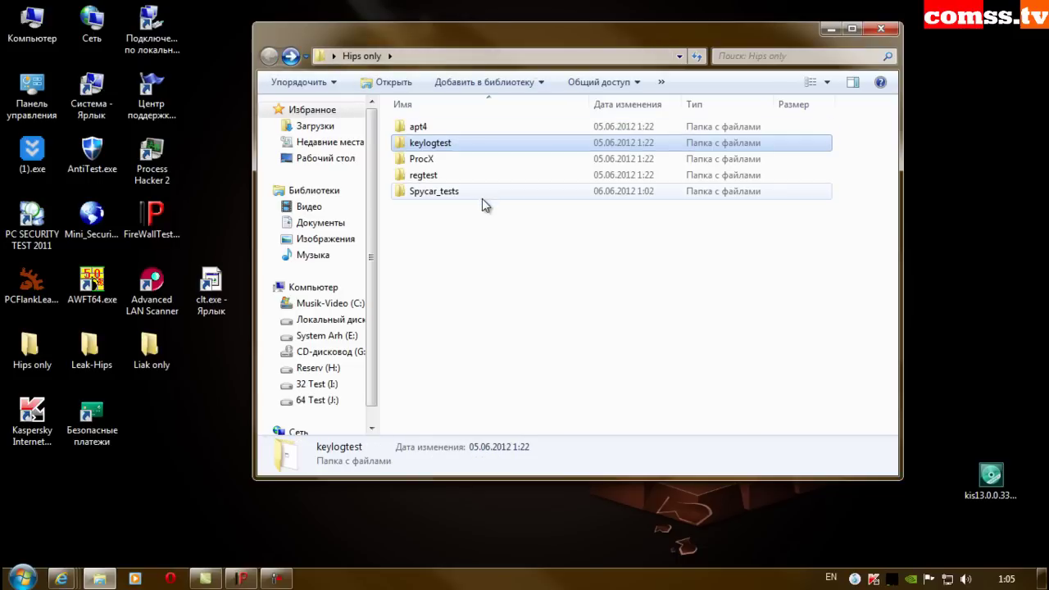
double_click(447, 158)
double_click(444, 127)
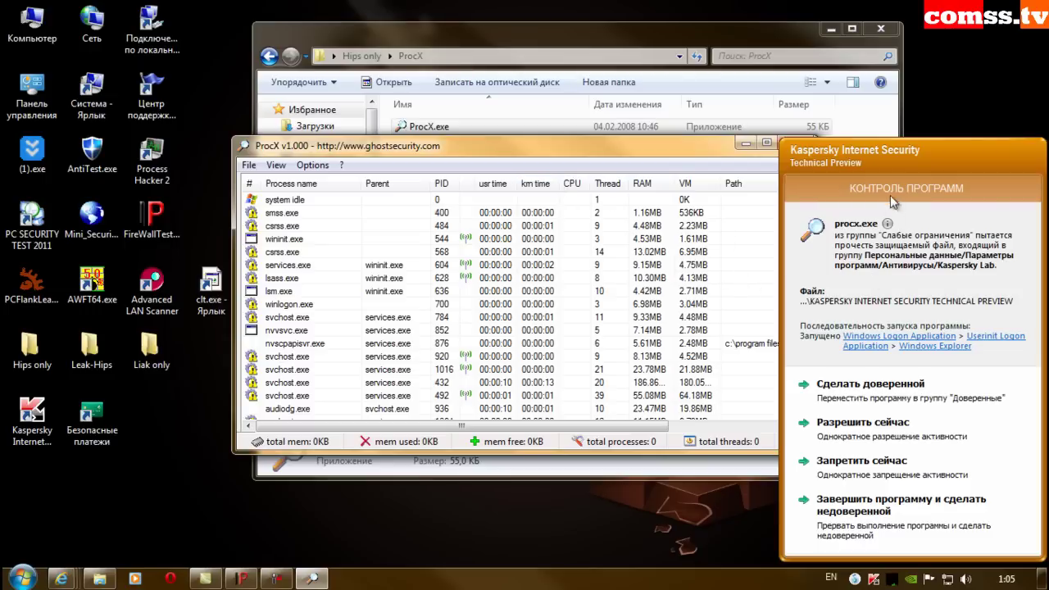
drag(911, 158, 861, 122)
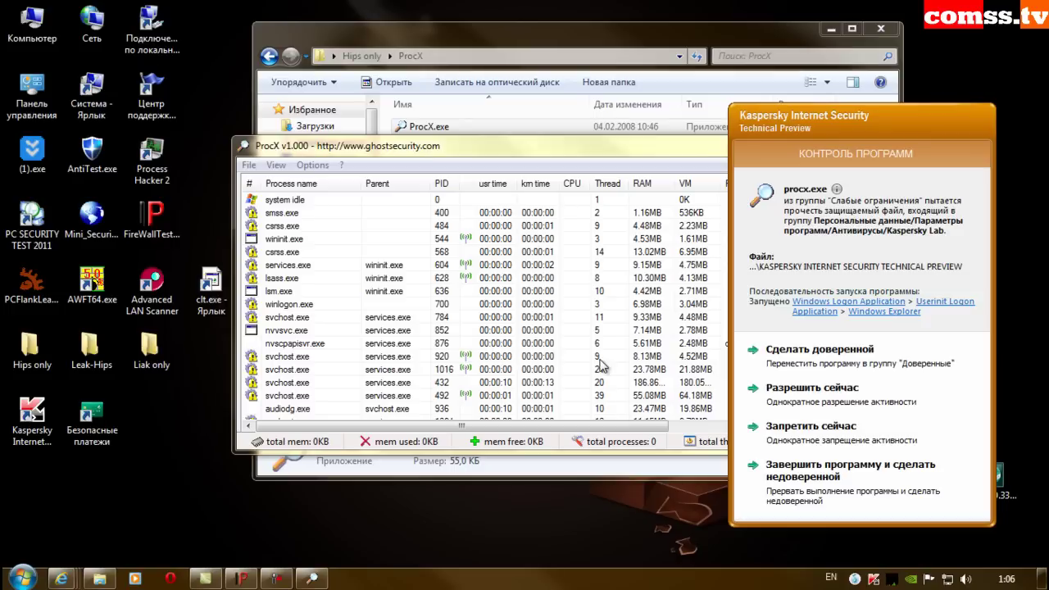
click(829, 406)
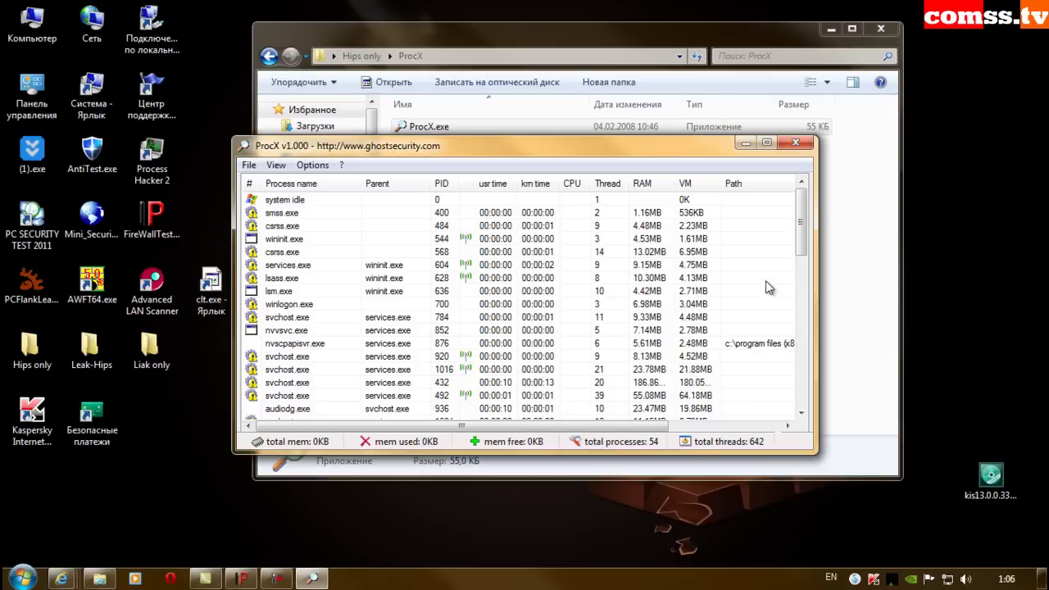
Look over the process list in ProcX and close the program.
mouse_move(801, 230)
mouse_down()
mouse_move(810, 384)
mouse_move(810, 225)
mouse_up()
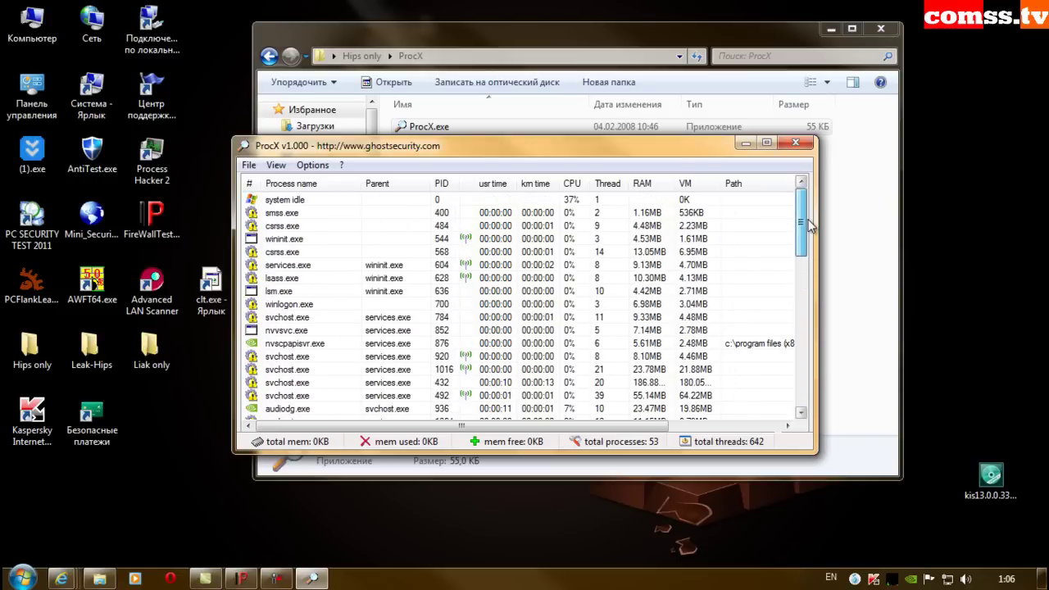
click(797, 144)
click(513, 347)
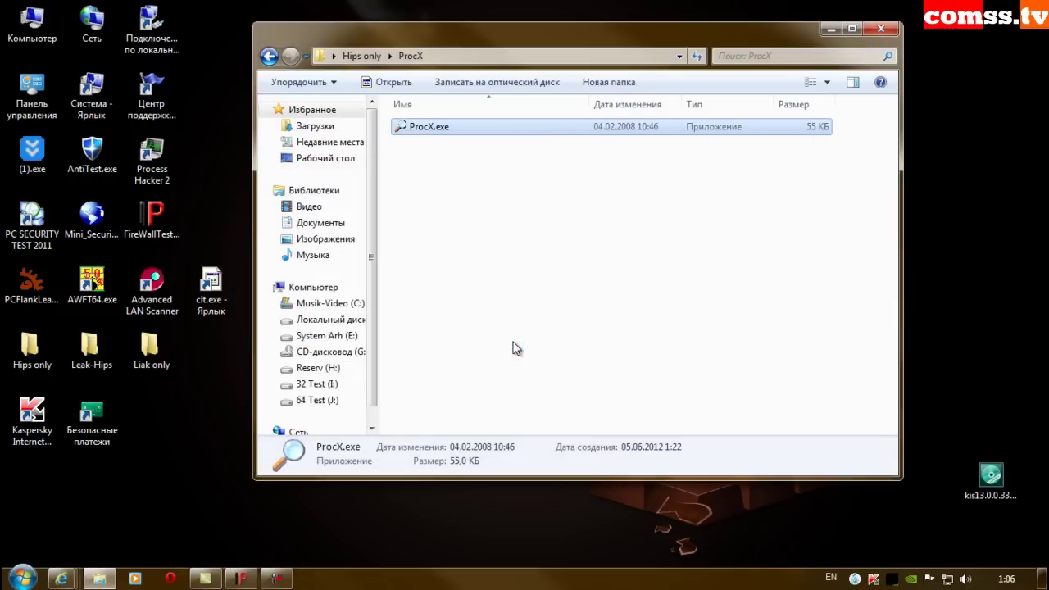
Run regtest.exe from the regtest folder and deny its code injection into a process once (Запретить сейчас).
click(271, 57)
double_click(448, 175)
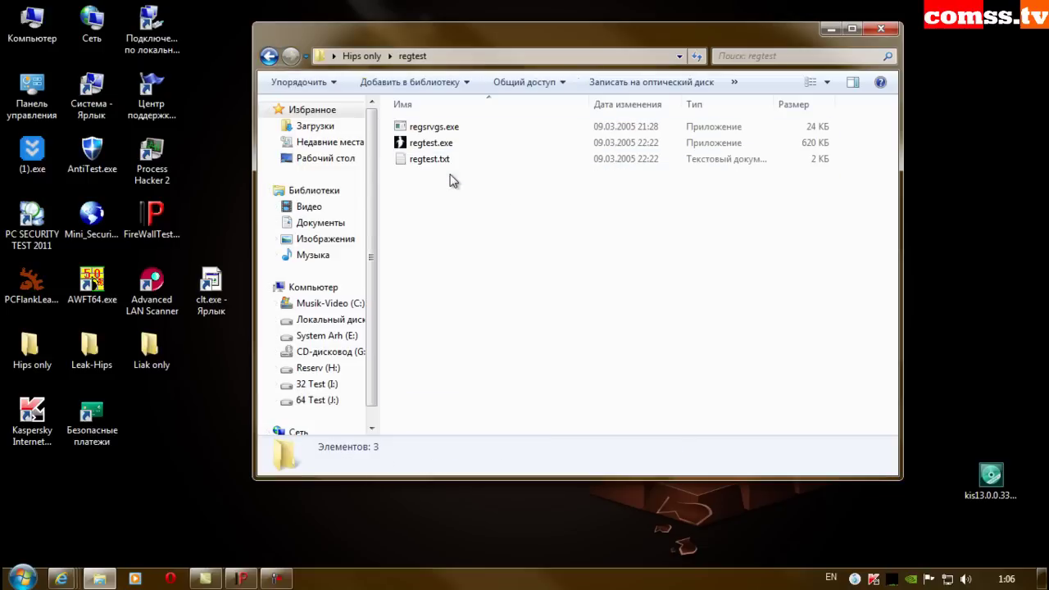
double_click(447, 146)
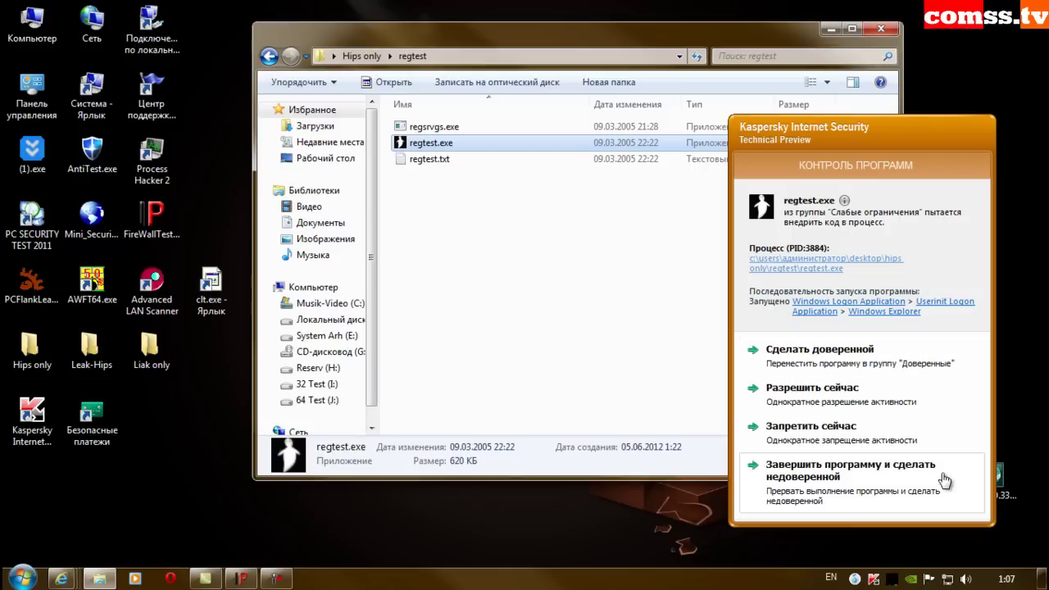
click(813, 438)
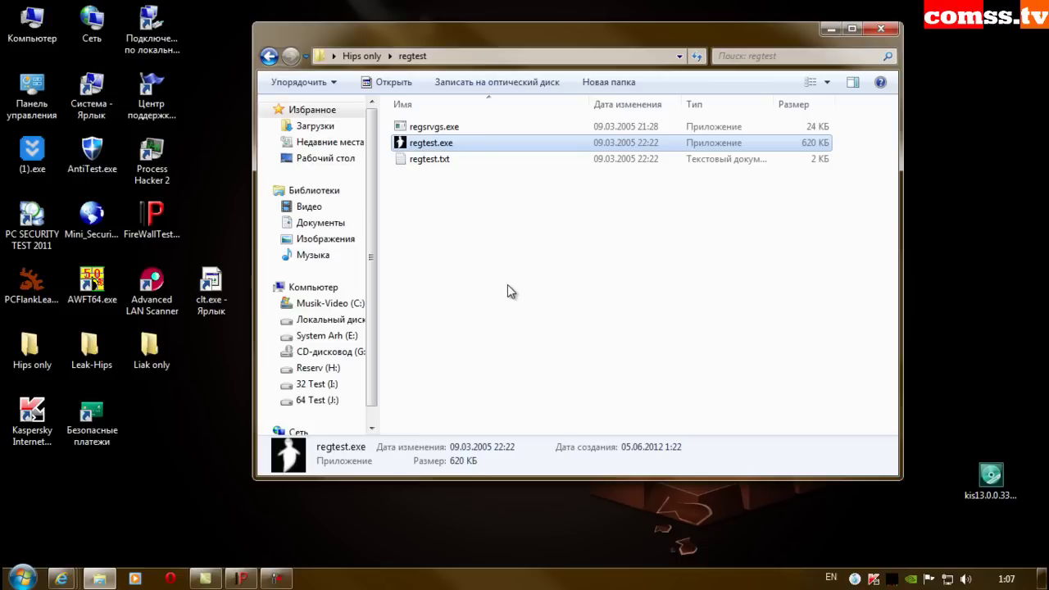
Run regtest.exe again and allow each of its requested process actions once (Разрешить сейчас).
double_click(441, 146)
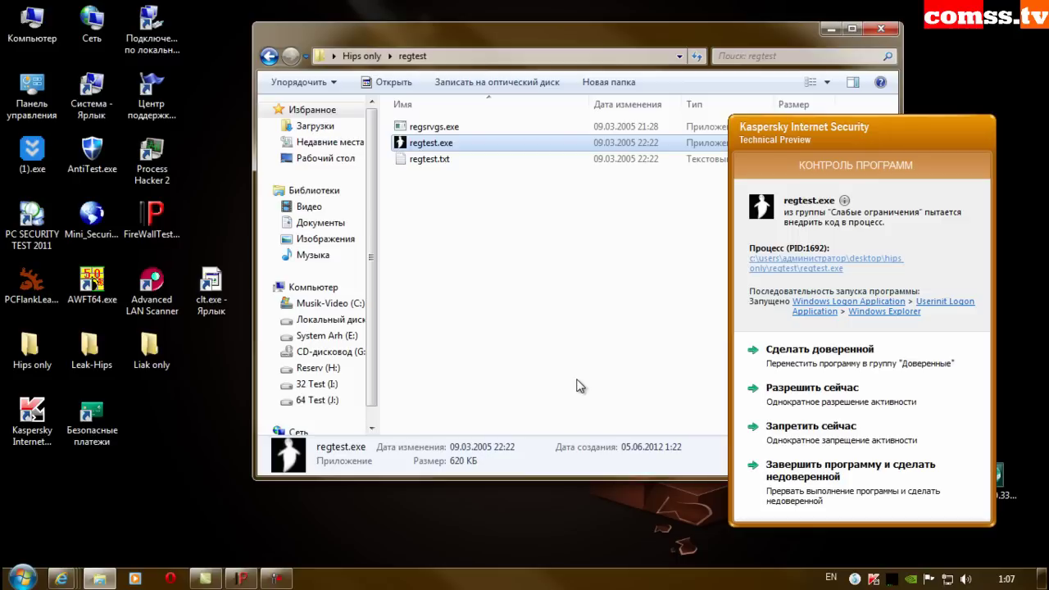
click(809, 396)
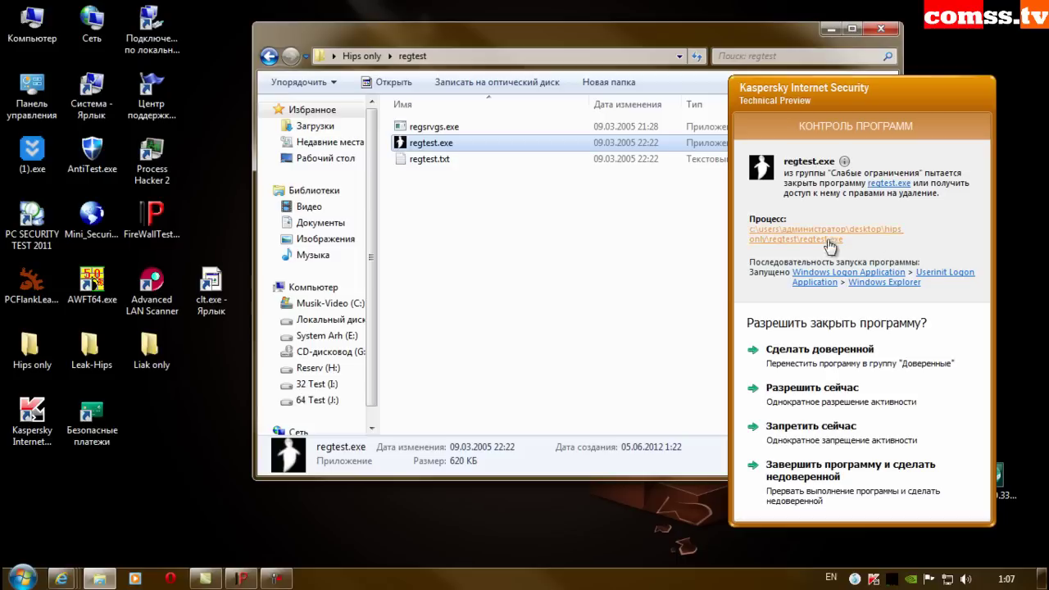
click(815, 398)
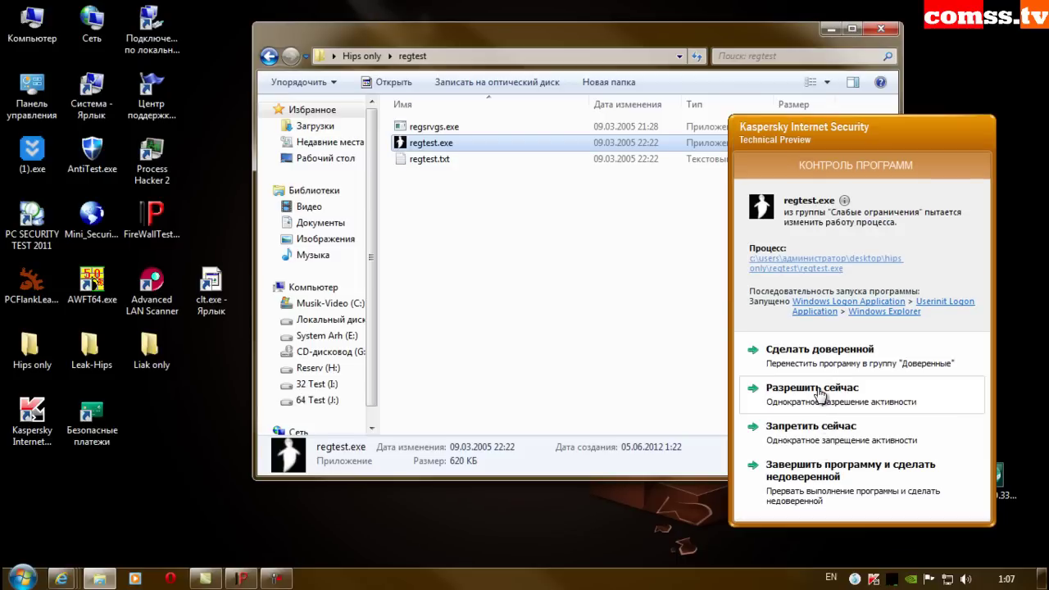
click(819, 395)
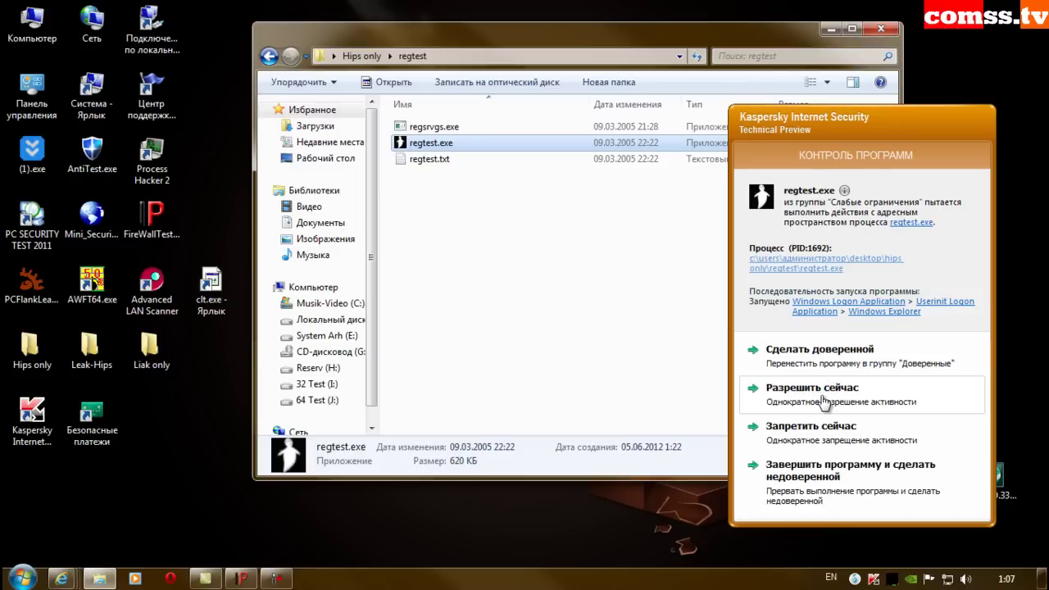
click(823, 398)
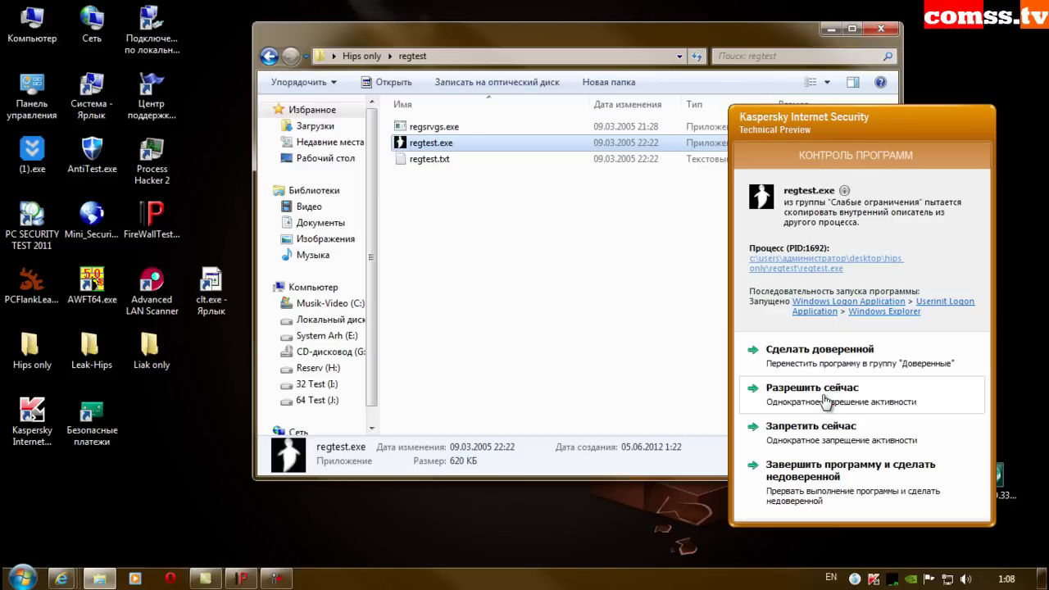
click(826, 399)
click(829, 392)
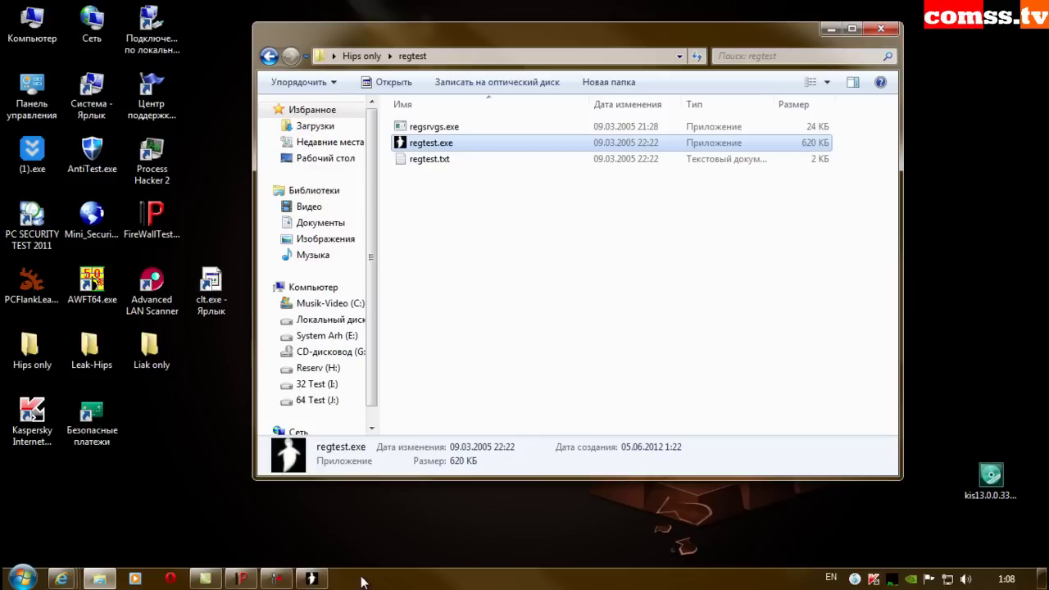
Start Test 1, Quick modification and rewrite, in Registry Tester and deny its change to the Session Manager registry key once.
click(325, 579)
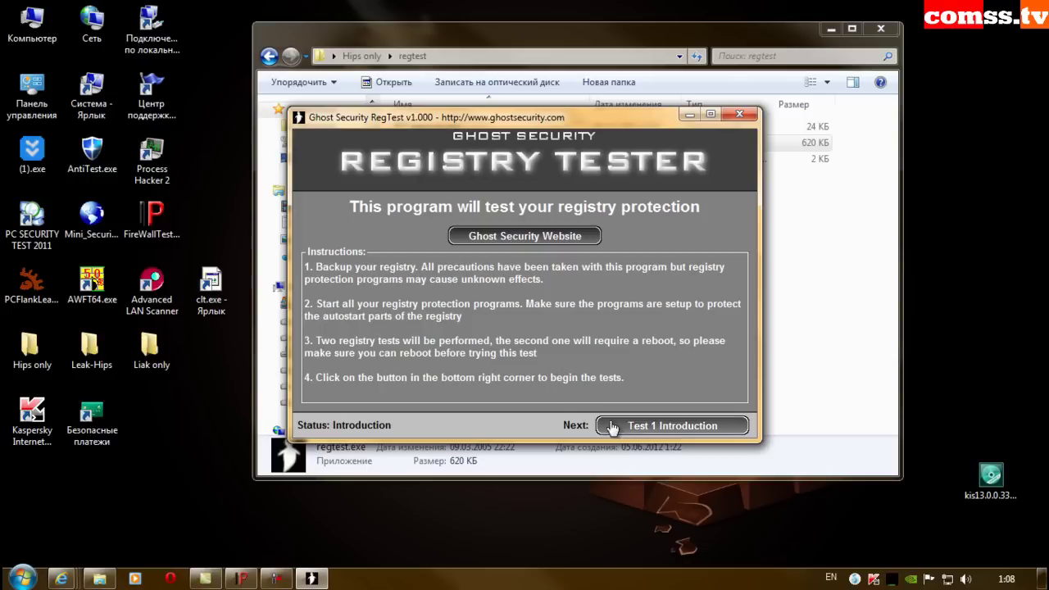
click(652, 426)
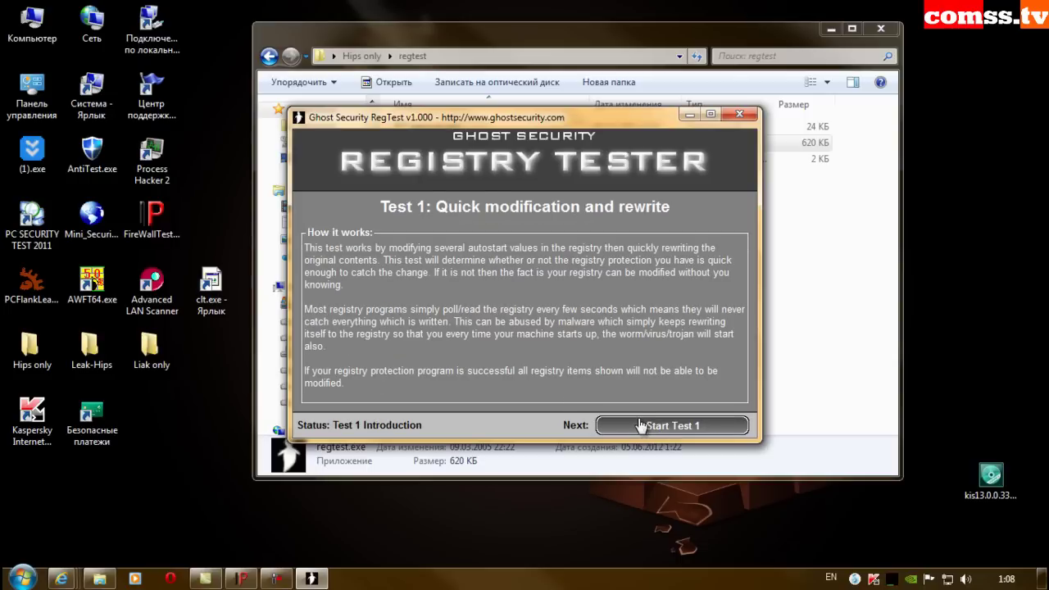
click(680, 427)
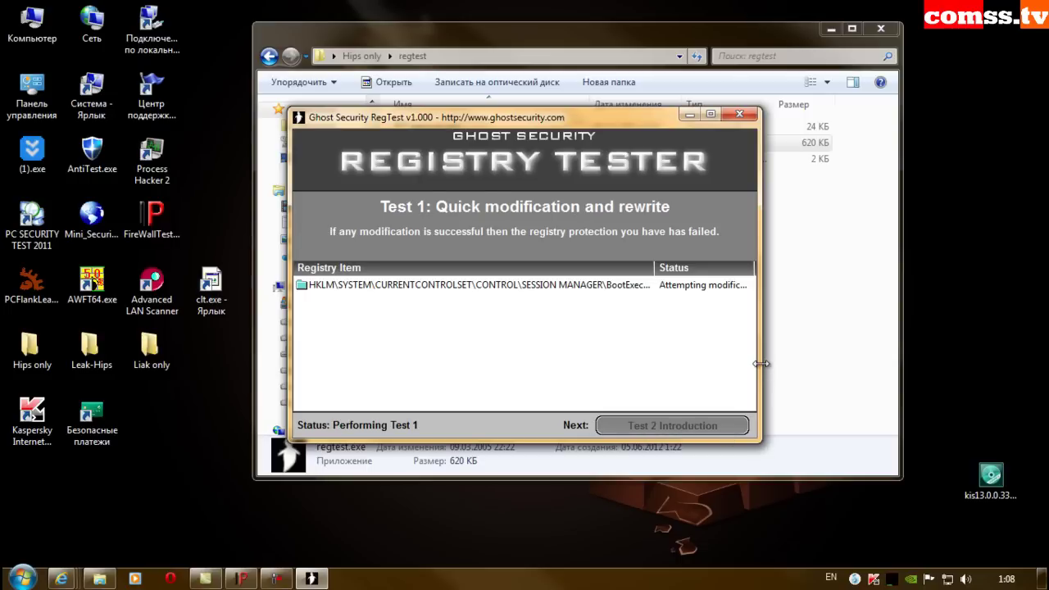
drag(762, 364, 912, 364)
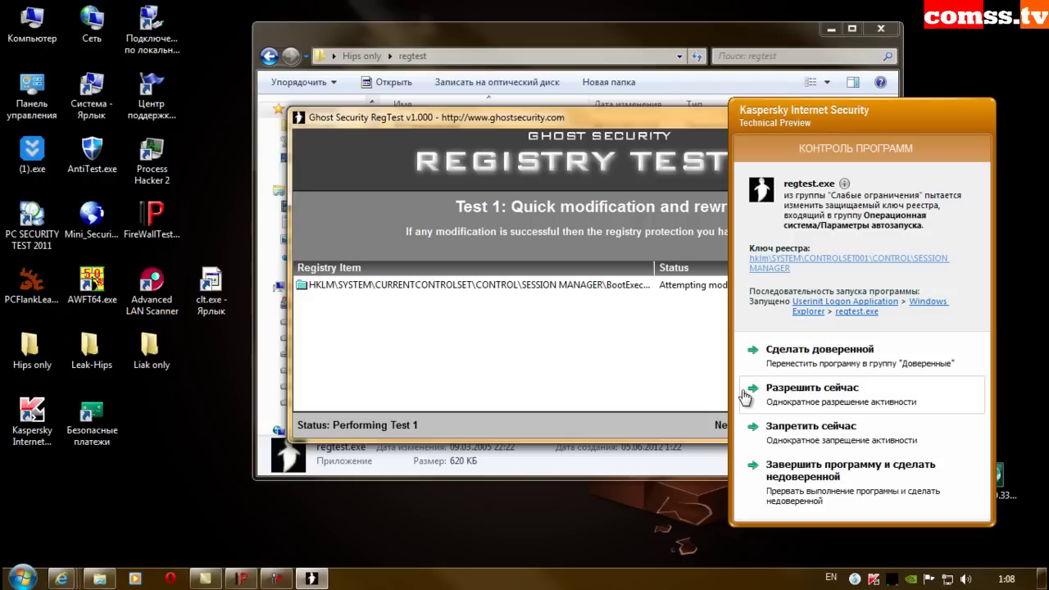
click(816, 430)
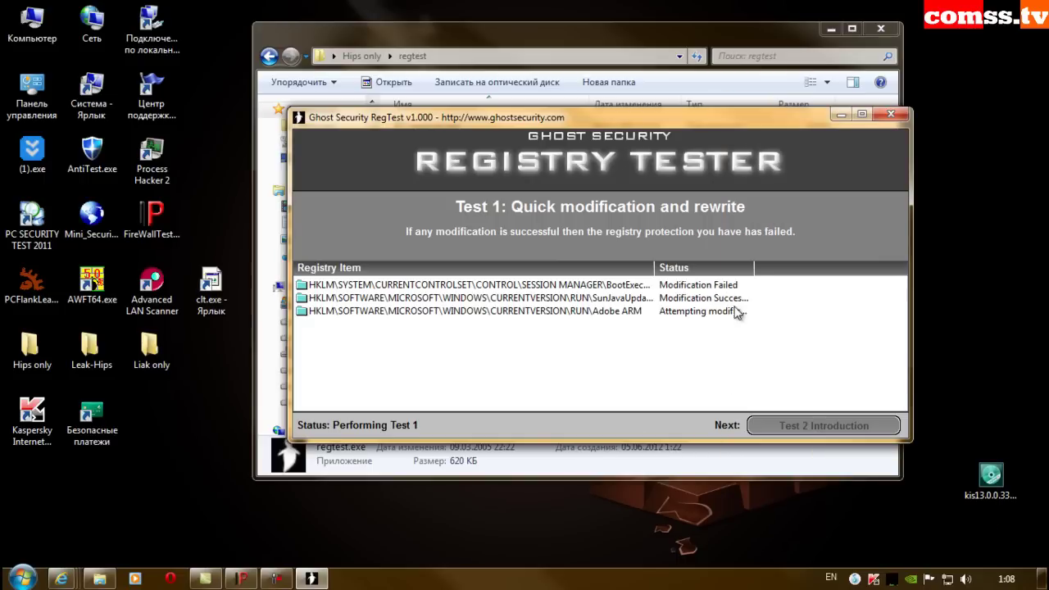
Start Test 2, the autostart simulation, in Registry Tester and deny regtest.exe's creation of the 1REGTEST services registry key once (Запретить сейчас).
drag(754, 268, 831, 271)
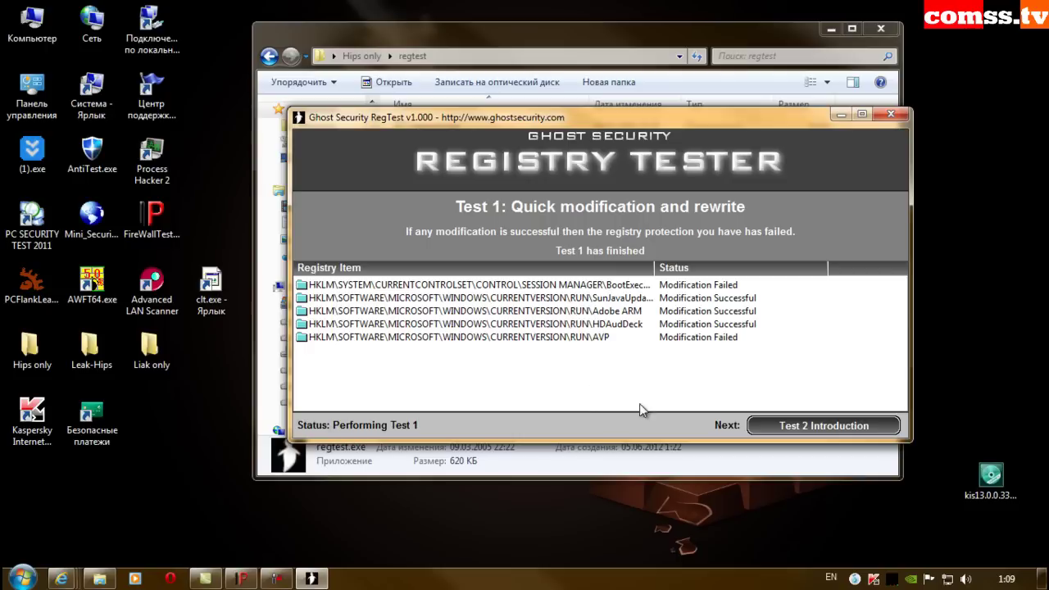
click(852, 426)
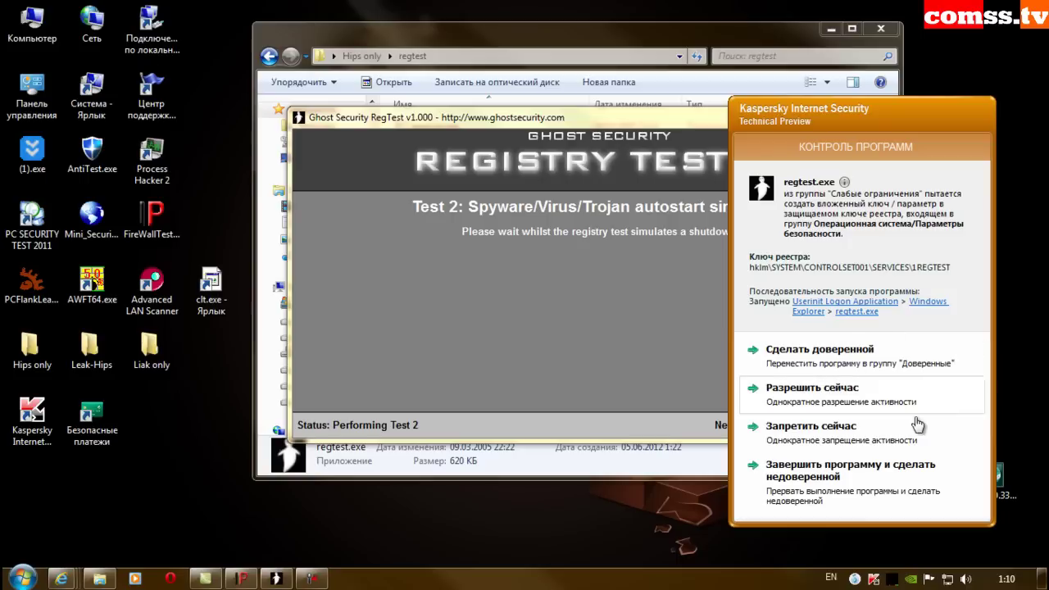
click(810, 427)
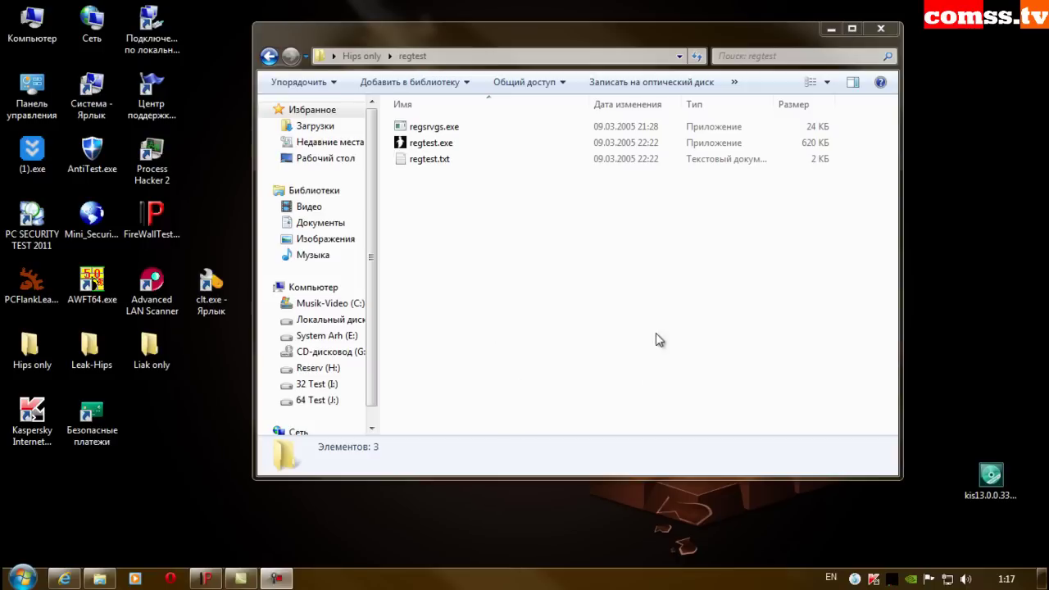
Open the Spycar_tests folder in Hips only and have the detected Hoax.Win32.Spycar.a file HKCU_RunOnce.exe deleted (Удалить).
click(270, 55)
double_click(461, 192)
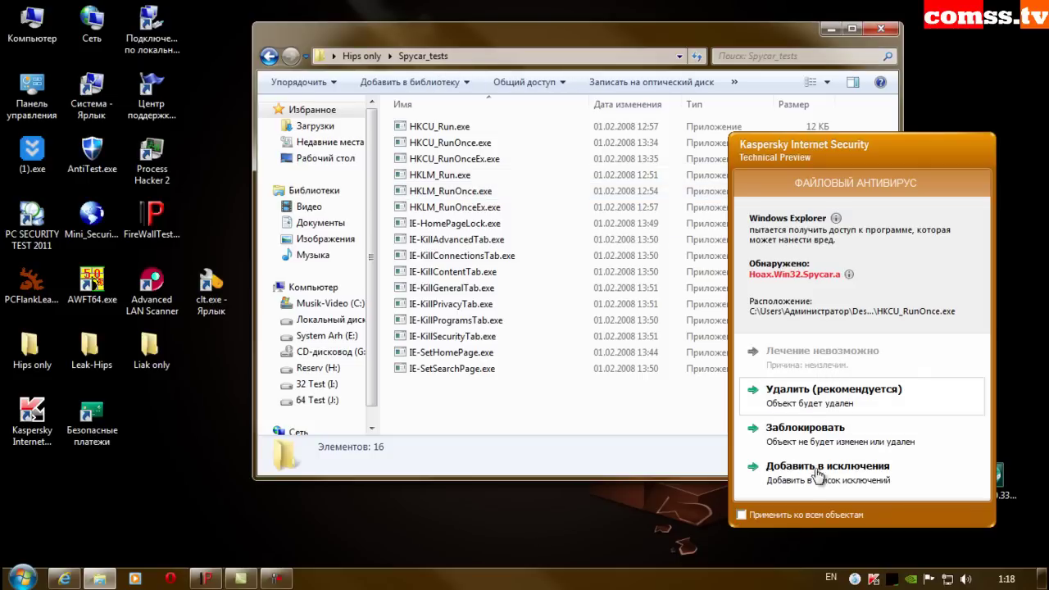
click(808, 399)
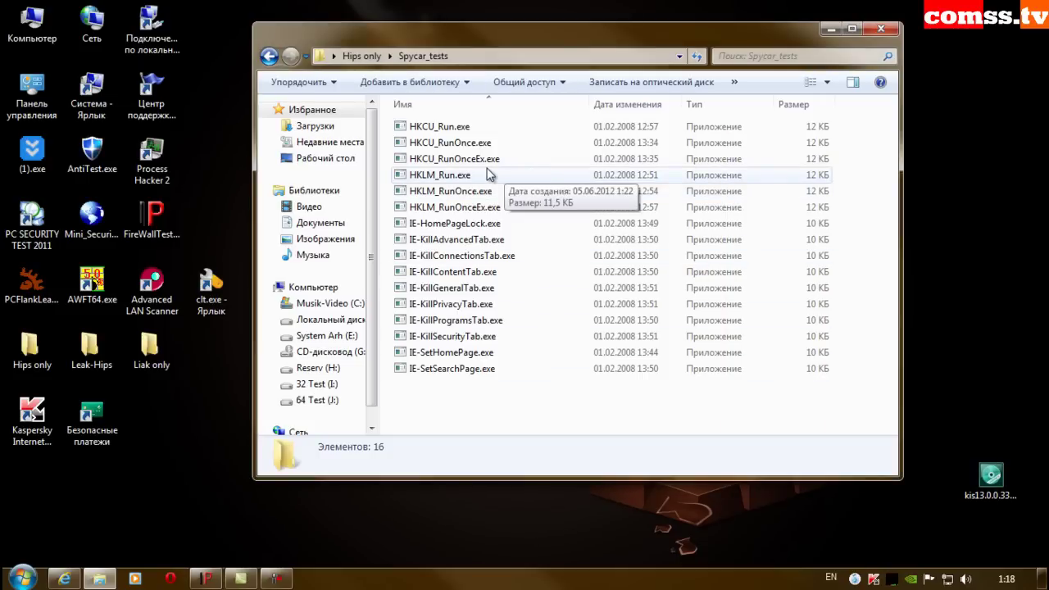
Try to run HKCU_Run.exe and HKCU_RunOnce.exe from the Spycar_tests folder, dismissing any error message.
double_click(467, 128)
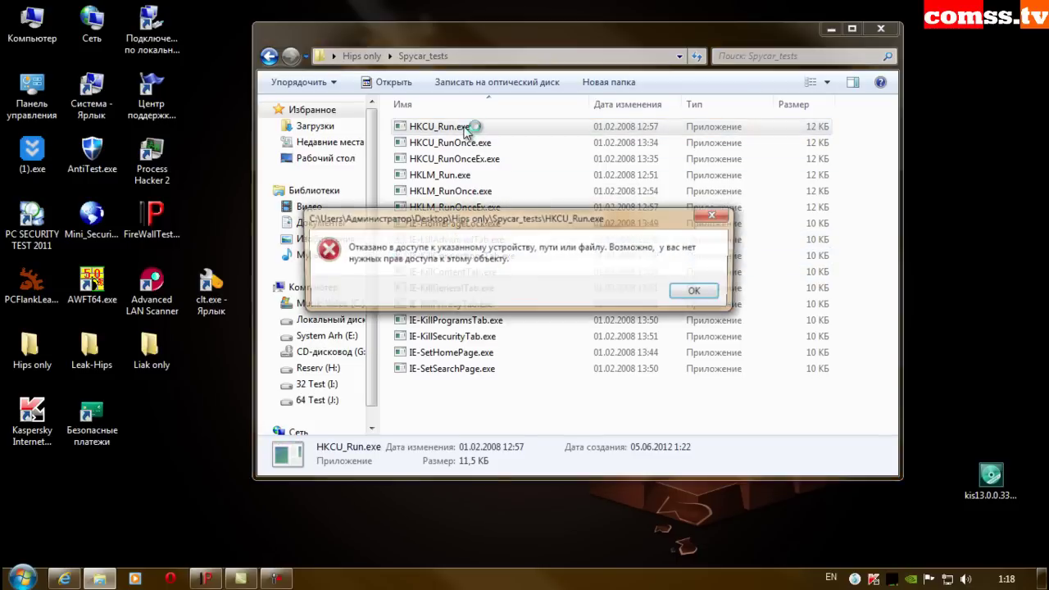
click(693, 291)
click(459, 146)
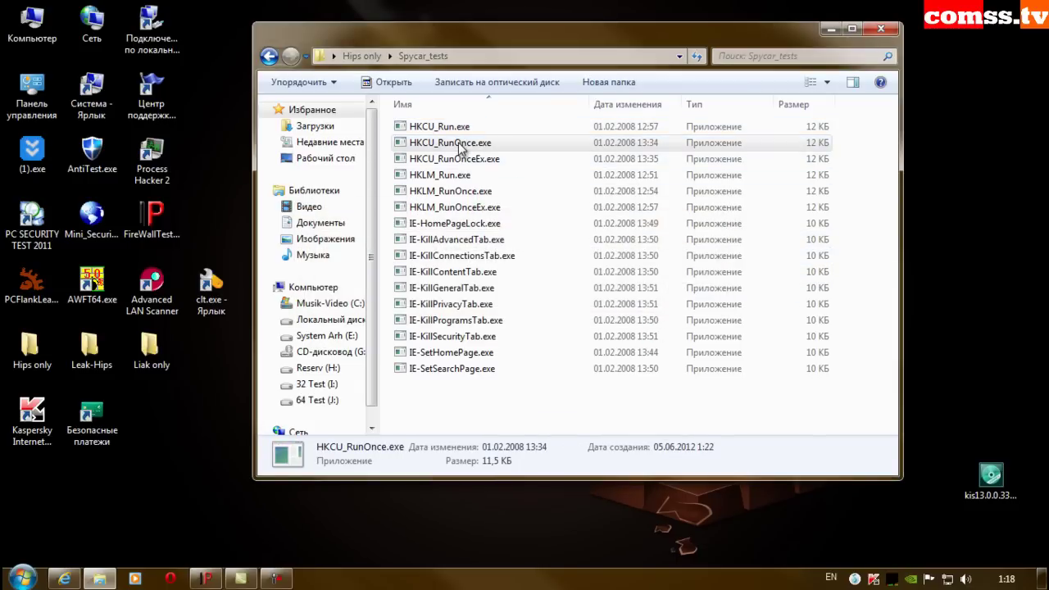
double_click(459, 144)
click(697, 300)
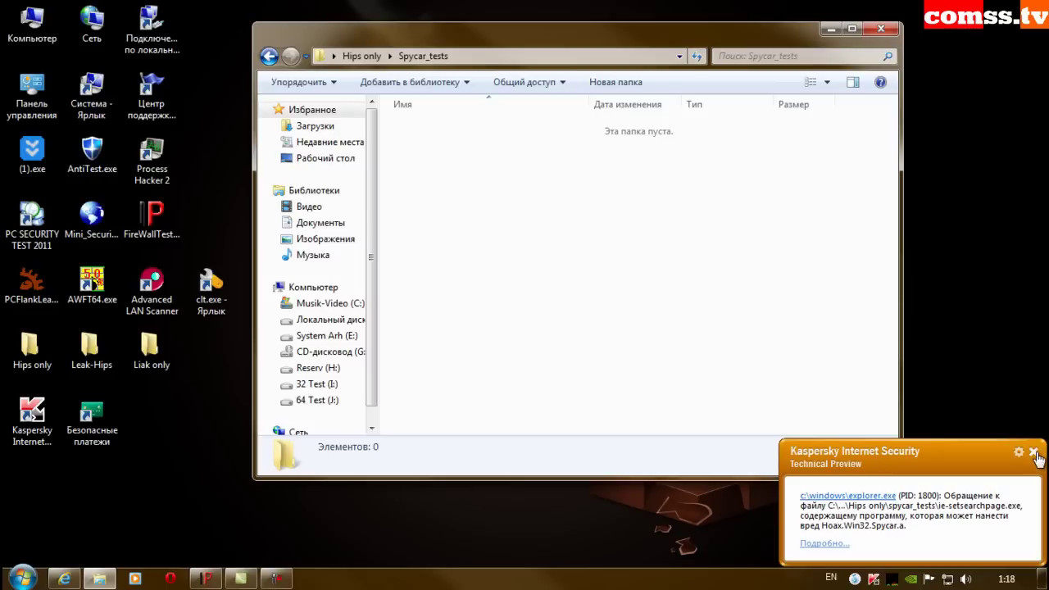
Close the Spycar_tests folder and launch CPILSuite.exe from the cpil_suite folder in Leak-Hips.
key(alt+F4)
double_click(93, 354)
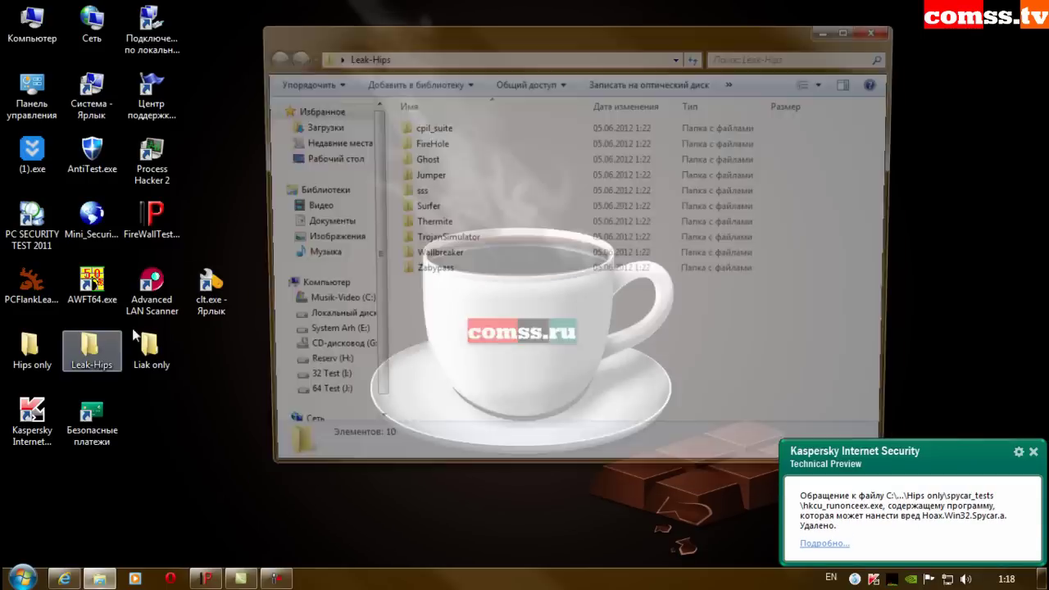
double_click(460, 128)
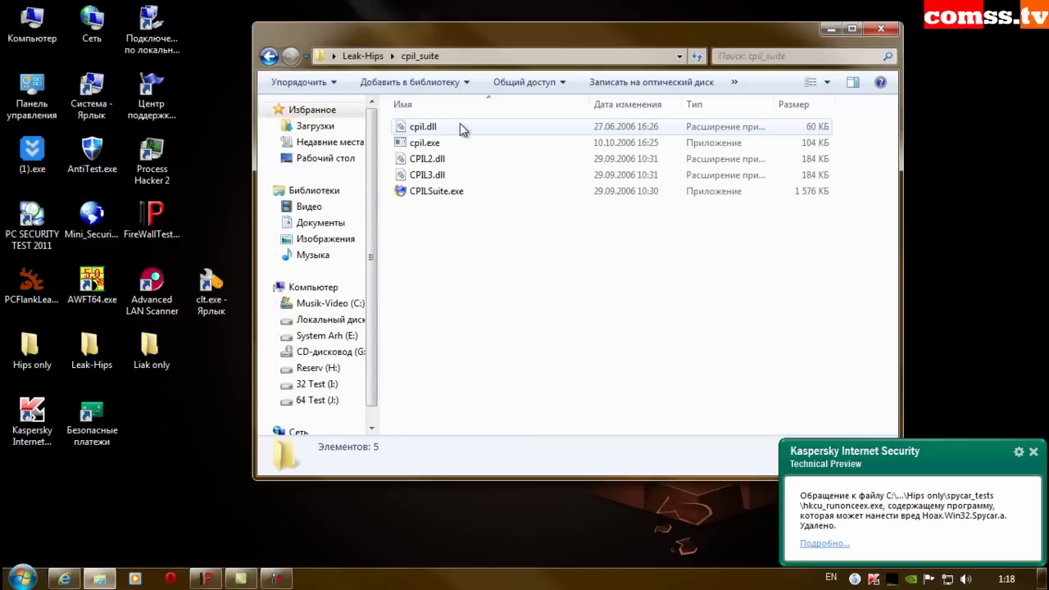
double_click(455, 193)
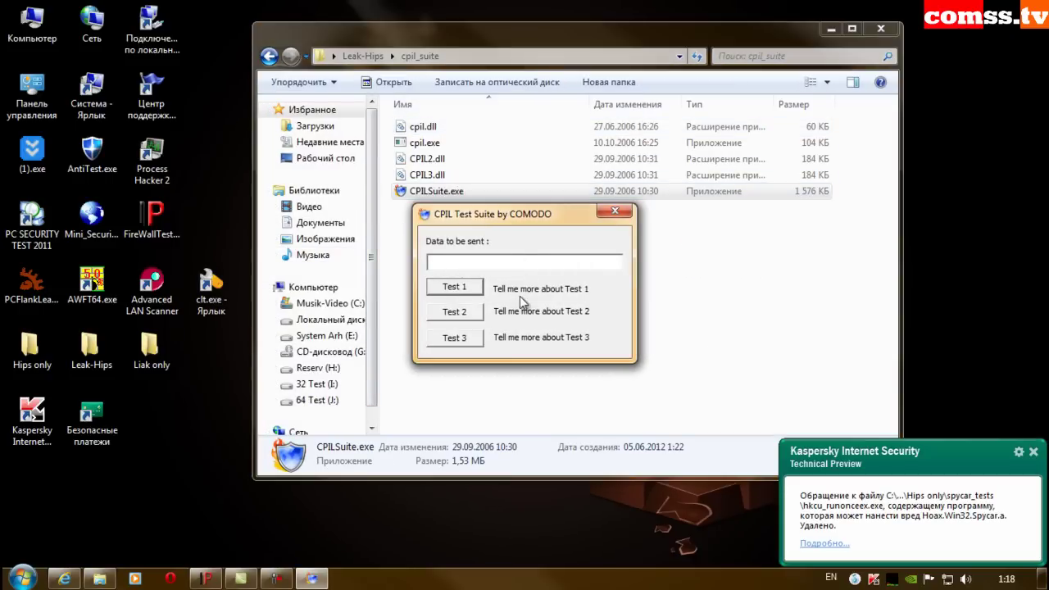
Run Test 1 in CPIL Test Suite with 234534543 as the data sent and deny its code injection once (Запретить сейчас).
click(471, 263)
text(234534543)
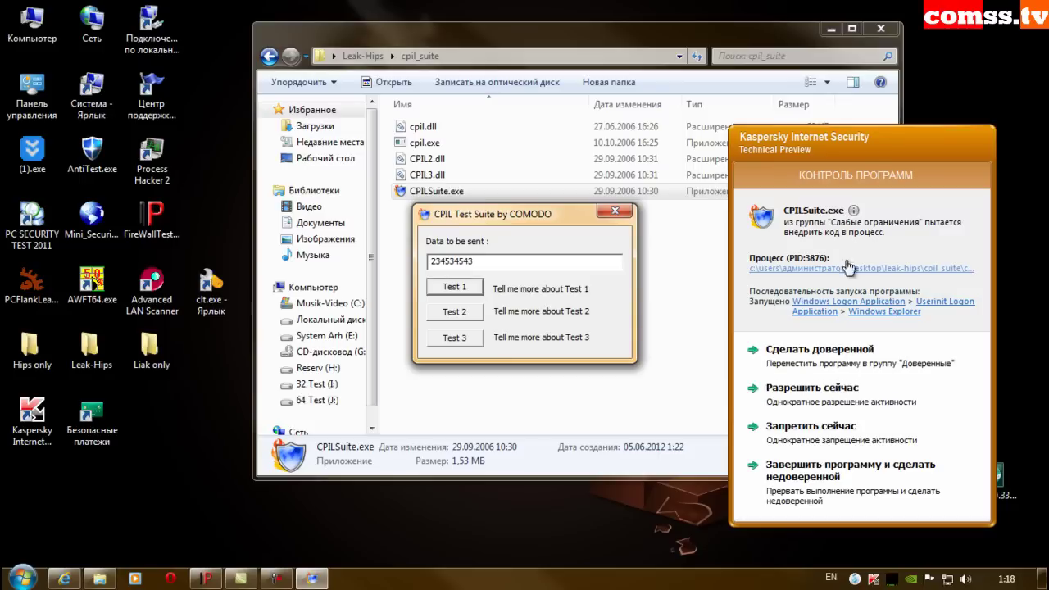
click(814, 426)
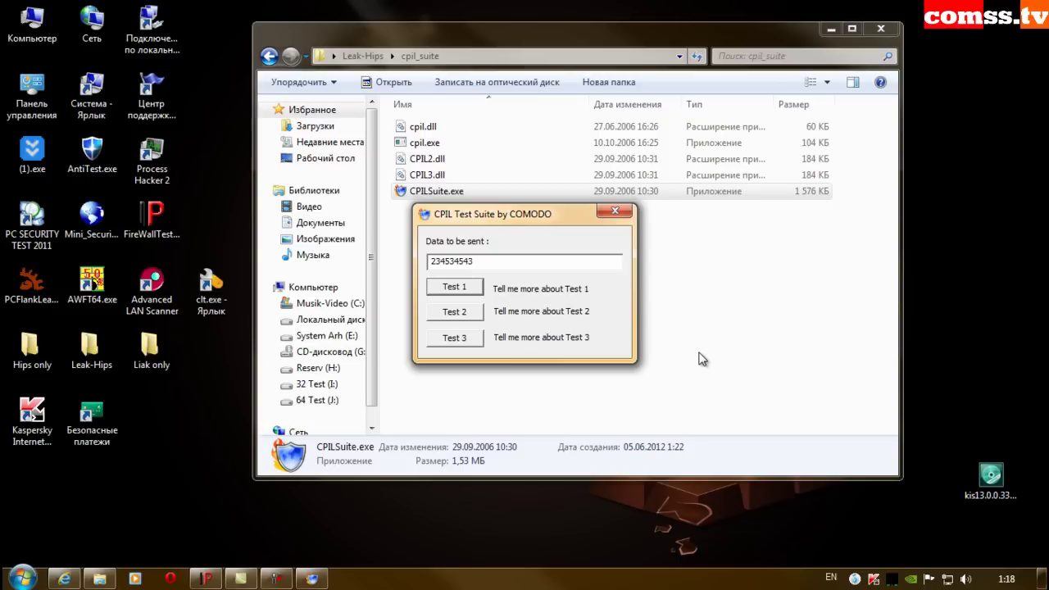
Run Test 2 and Test 3 in CPIL Test Suite, deny each requested action once (Запретить сейчас), and close the suite.
click(456, 314)
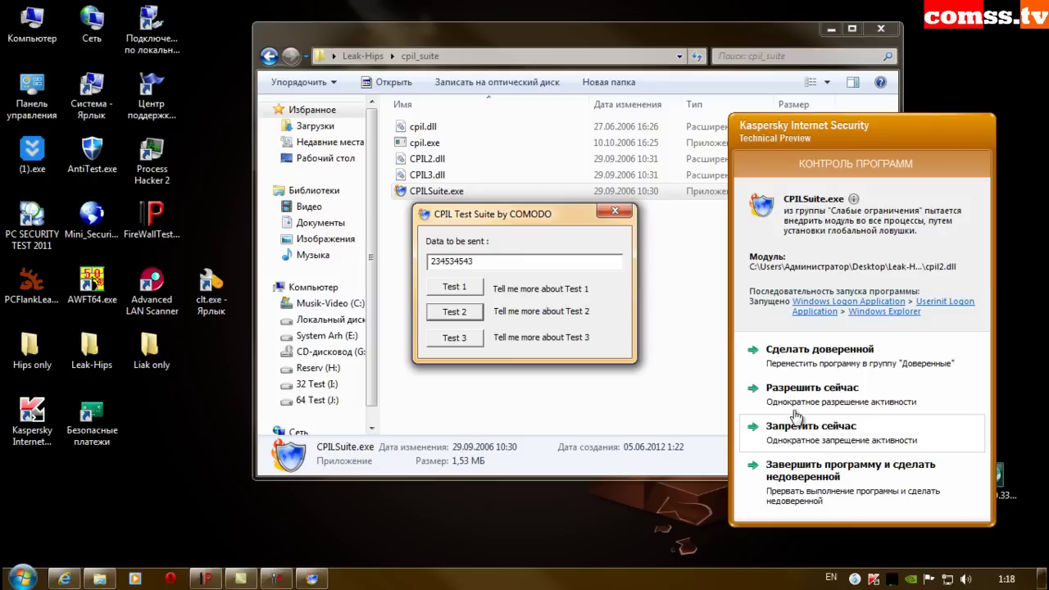
click(809, 427)
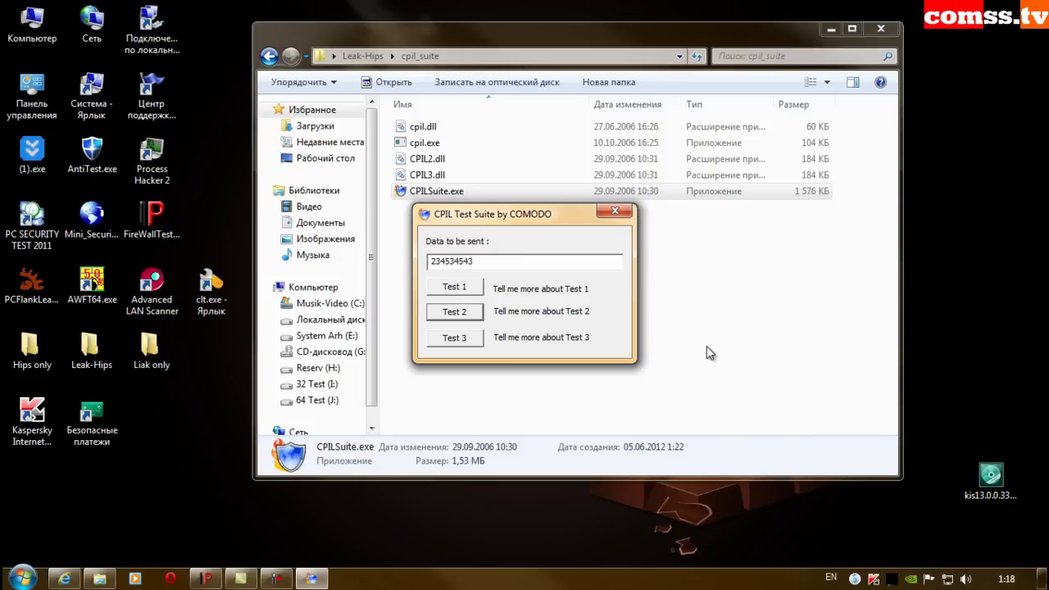
click(455, 337)
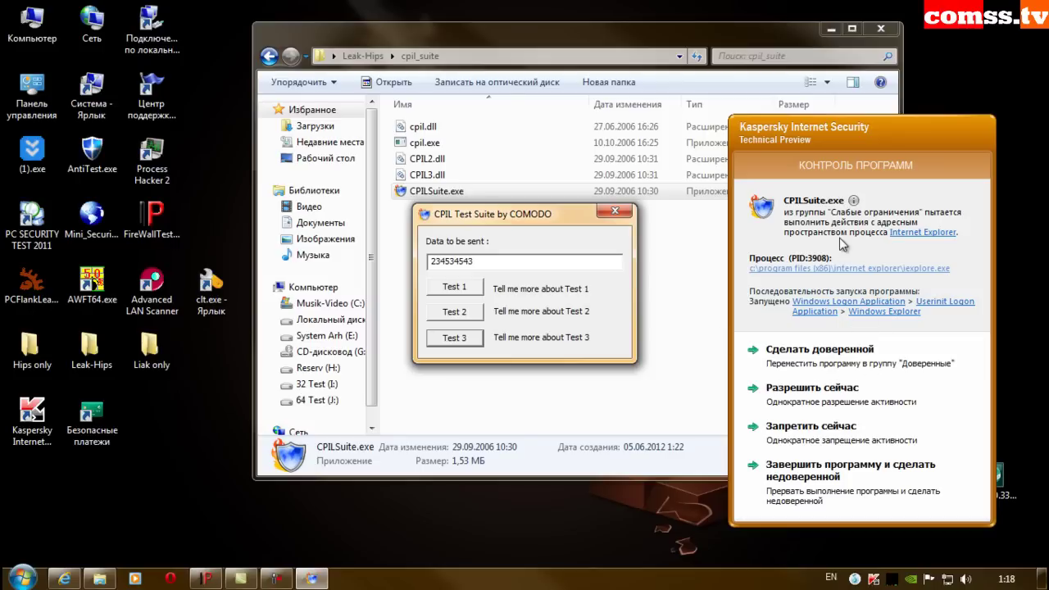
click(811, 427)
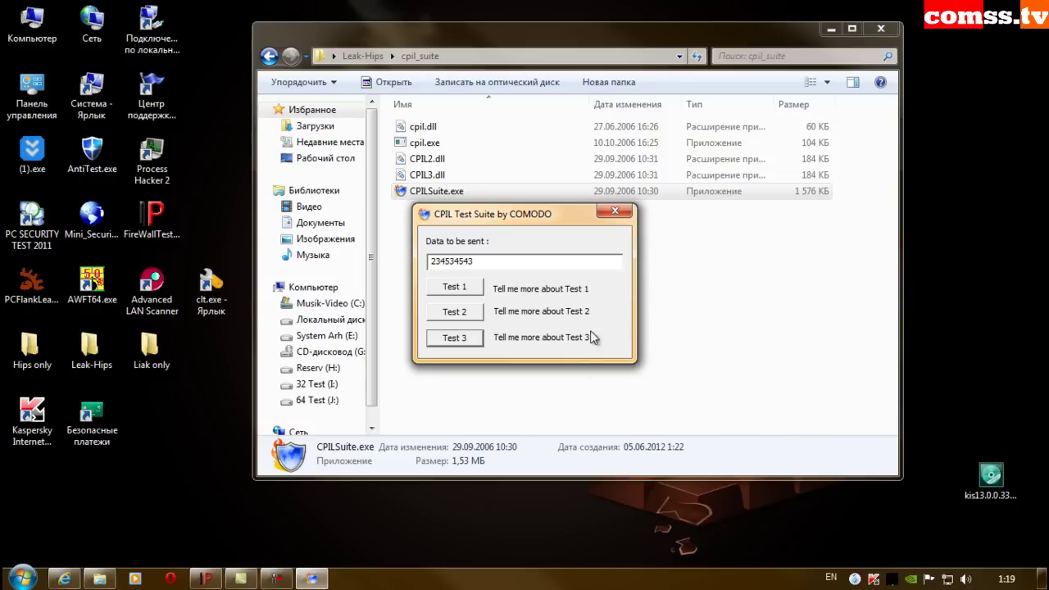
click(615, 214)
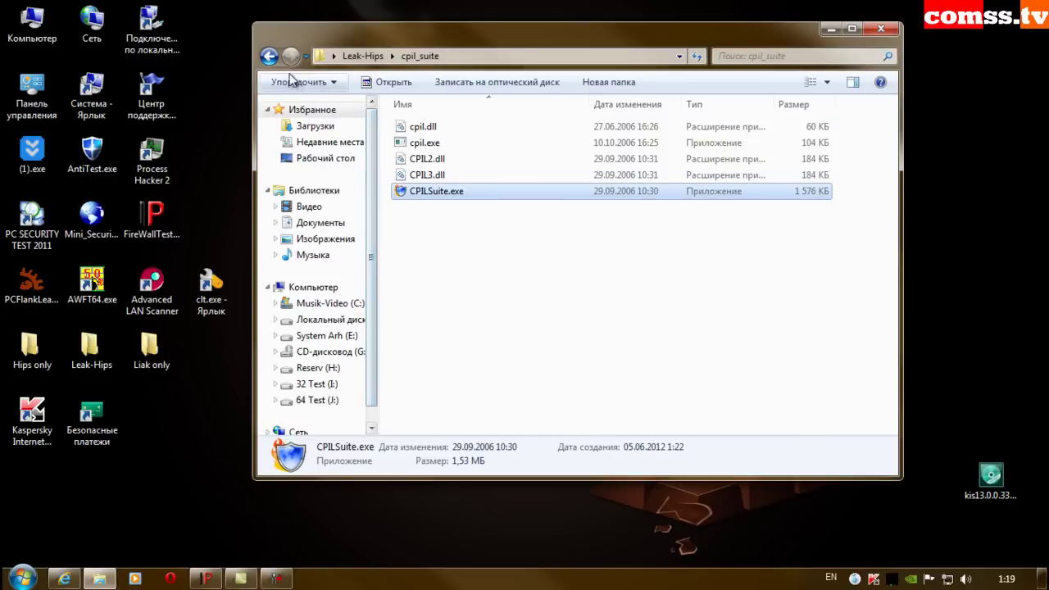
Run firehole.exe from the nested FireHole folder in Leak-Hips and start its leak test with the default IP and port.
click(269, 55)
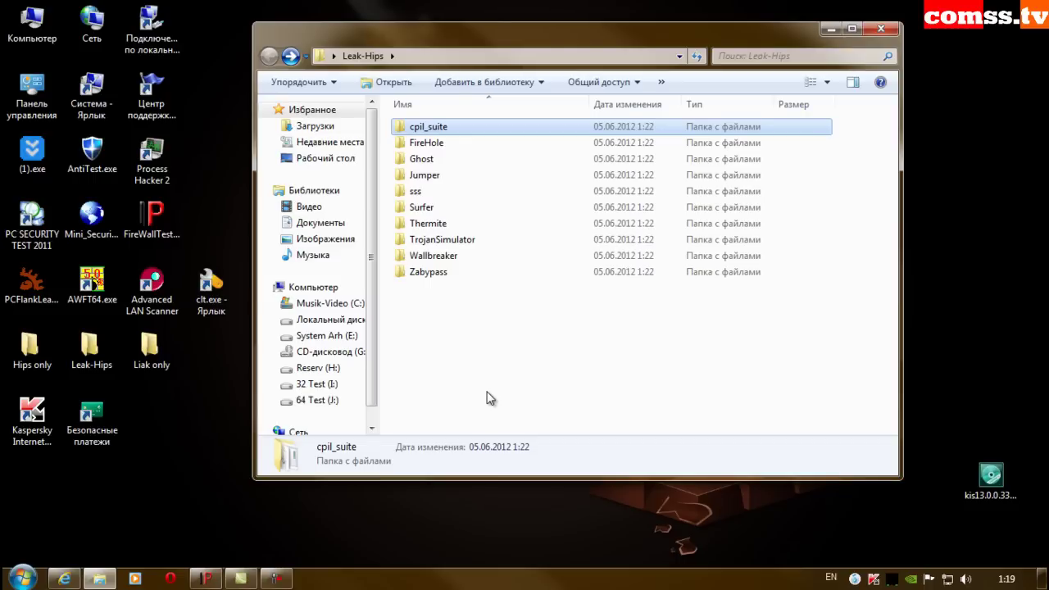
double_click(428, 144)
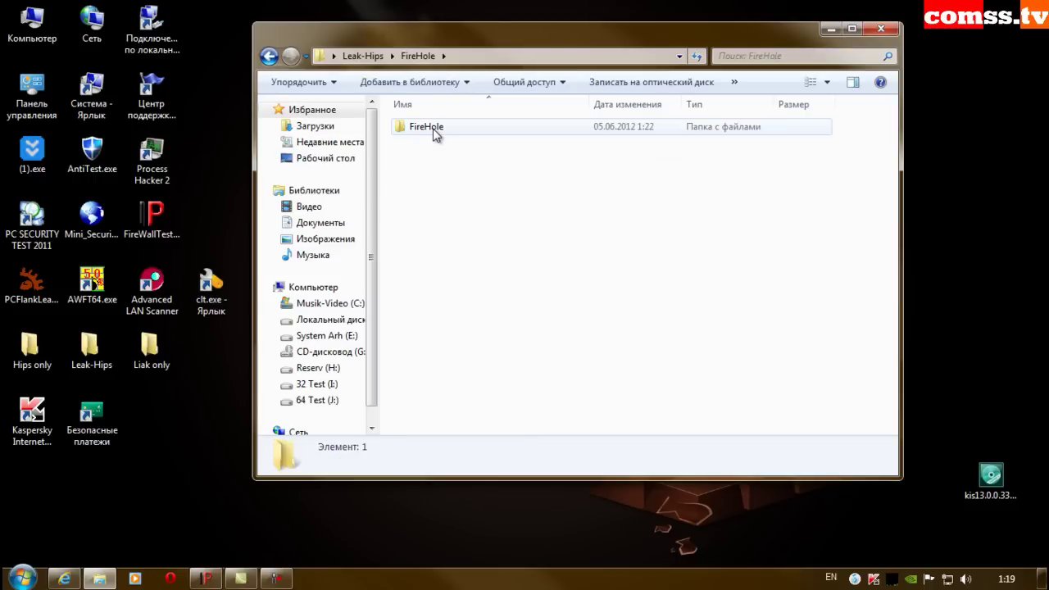
double_click(436, 133)
click(440, 131)
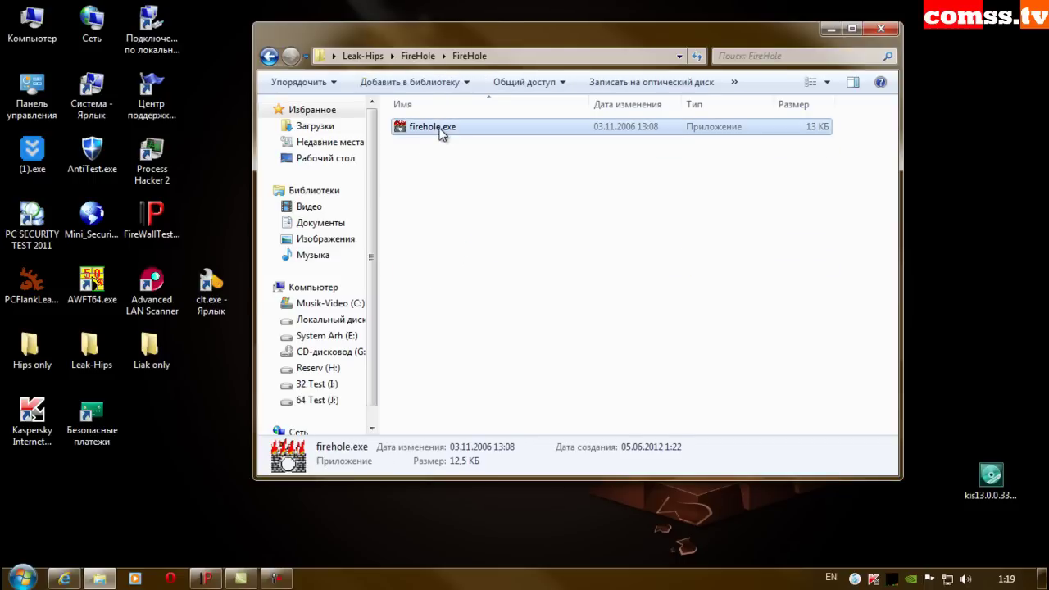
double_click(440, 133)
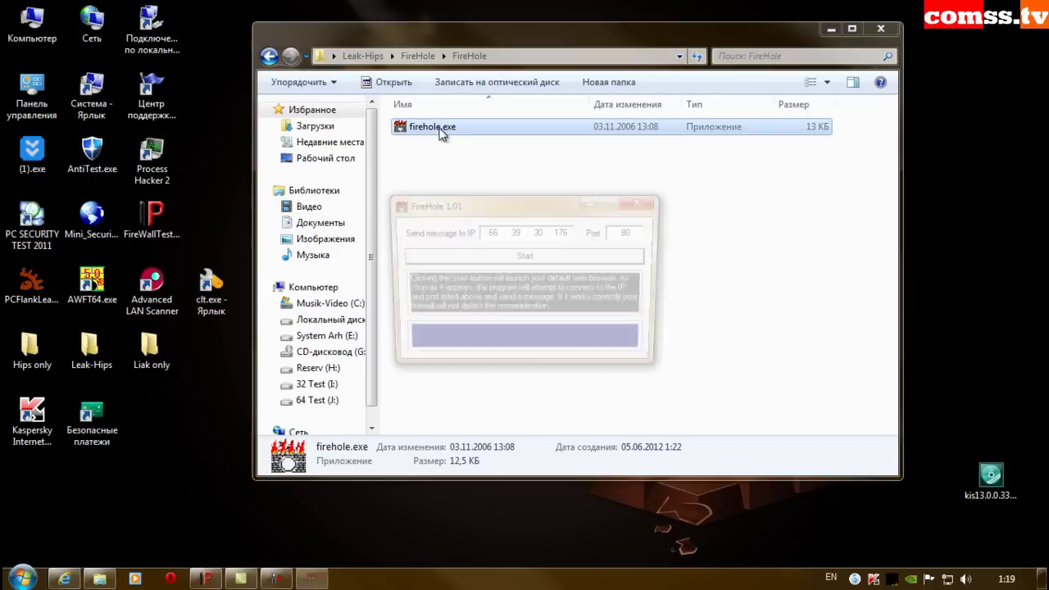
click(526, 258)
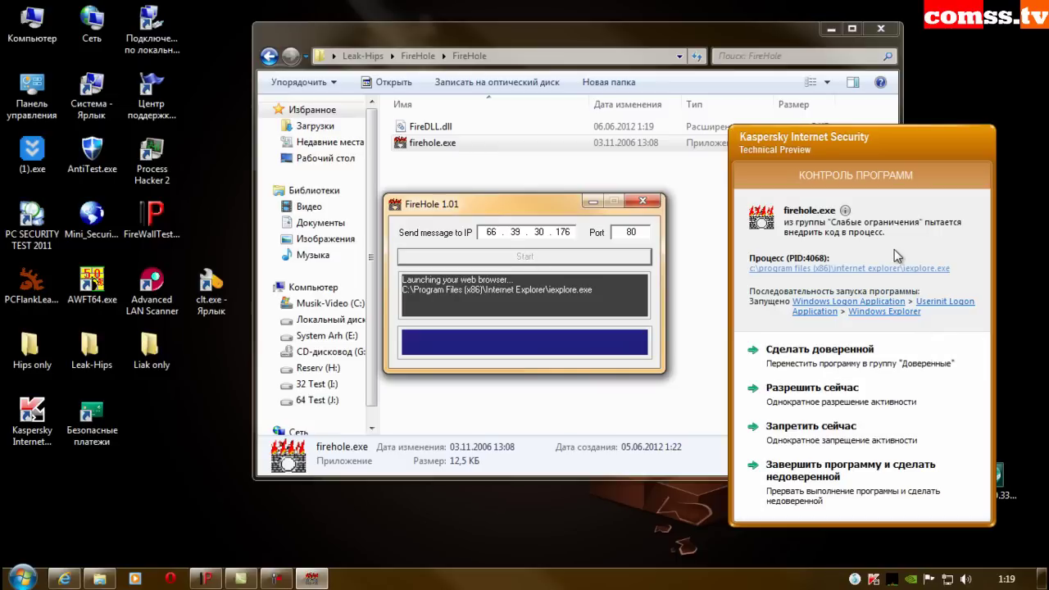
Deny firehole.exe's code injection, handle copying and global hook requests once each (Запретить сейчас), then close FireHole.
click(835, 431)
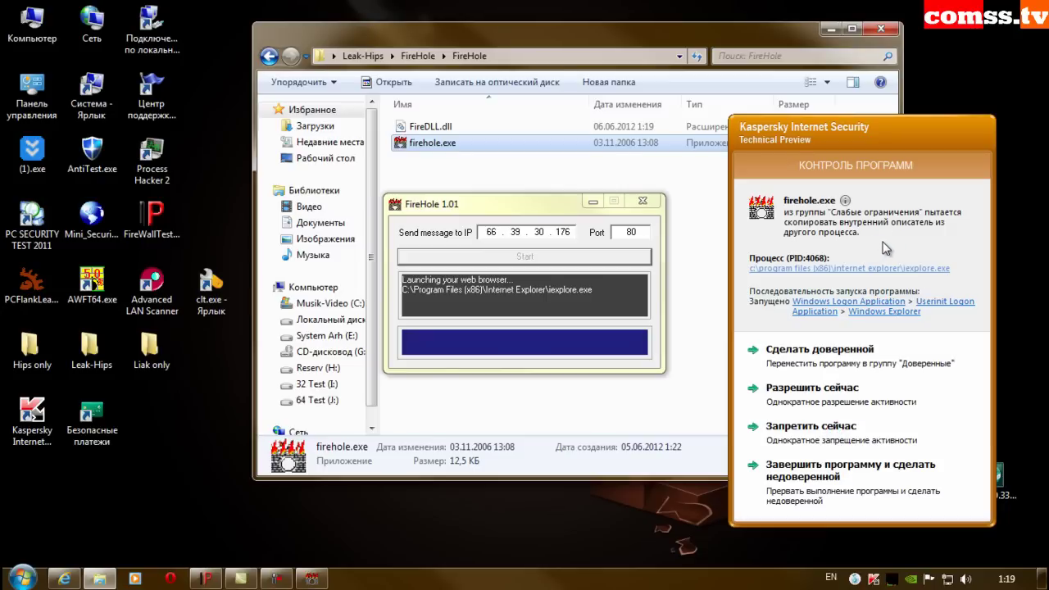
click(816, 432)
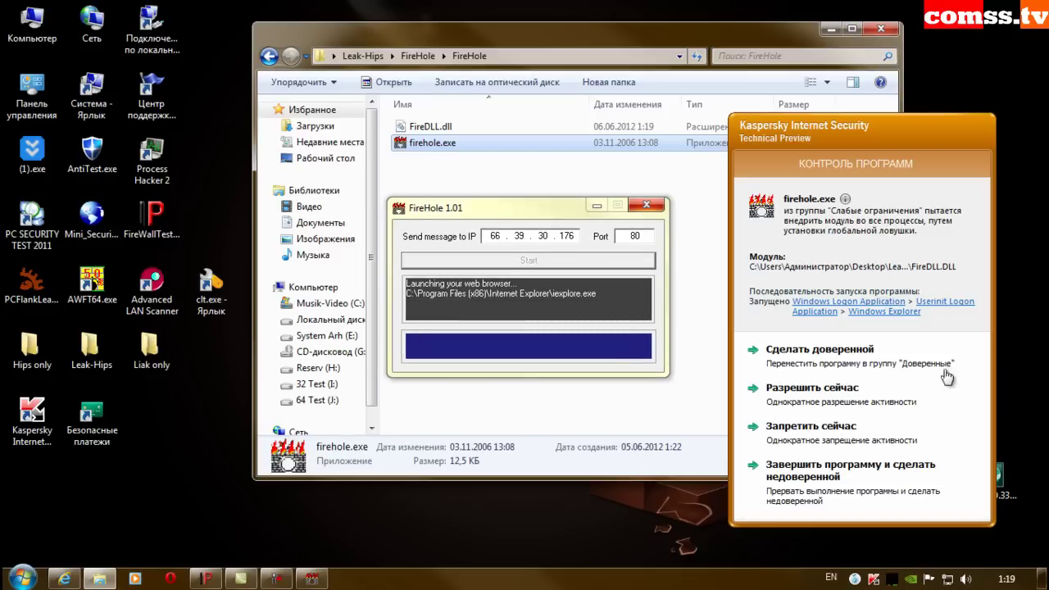
click(820, 435)
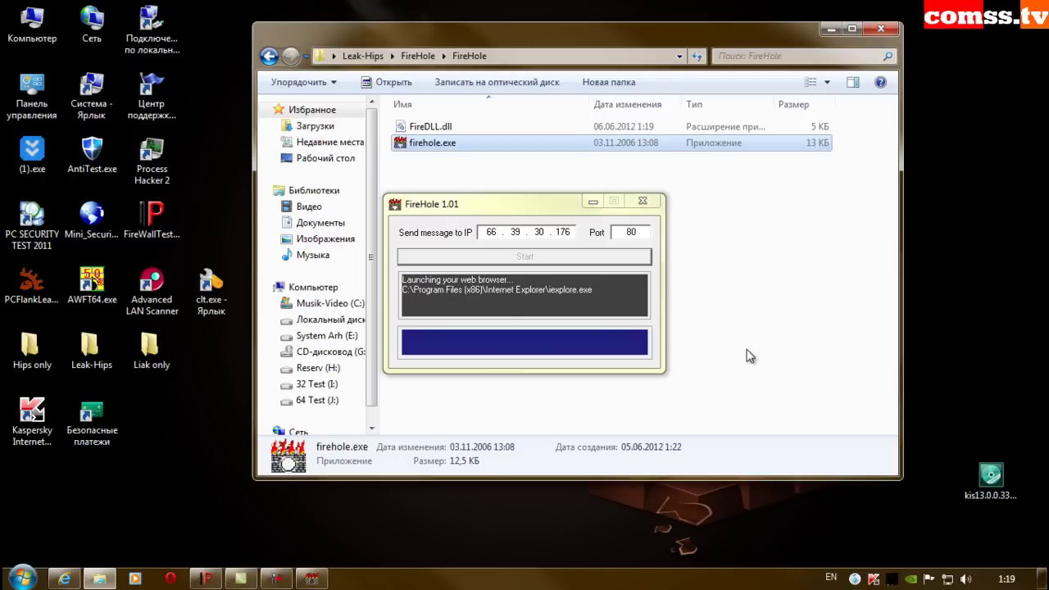
click(521, 311)
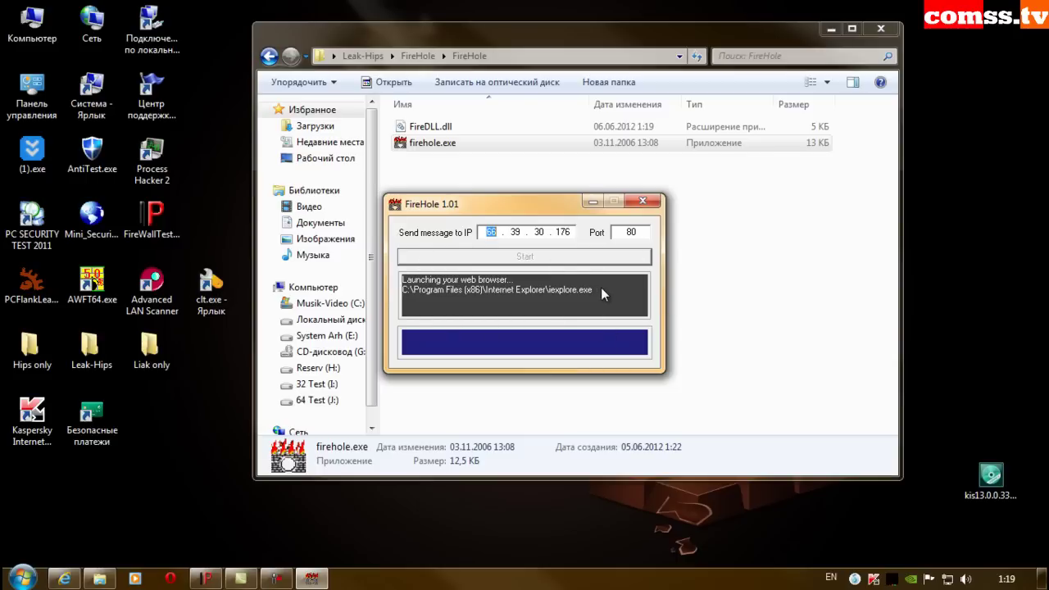
click(643, 200)
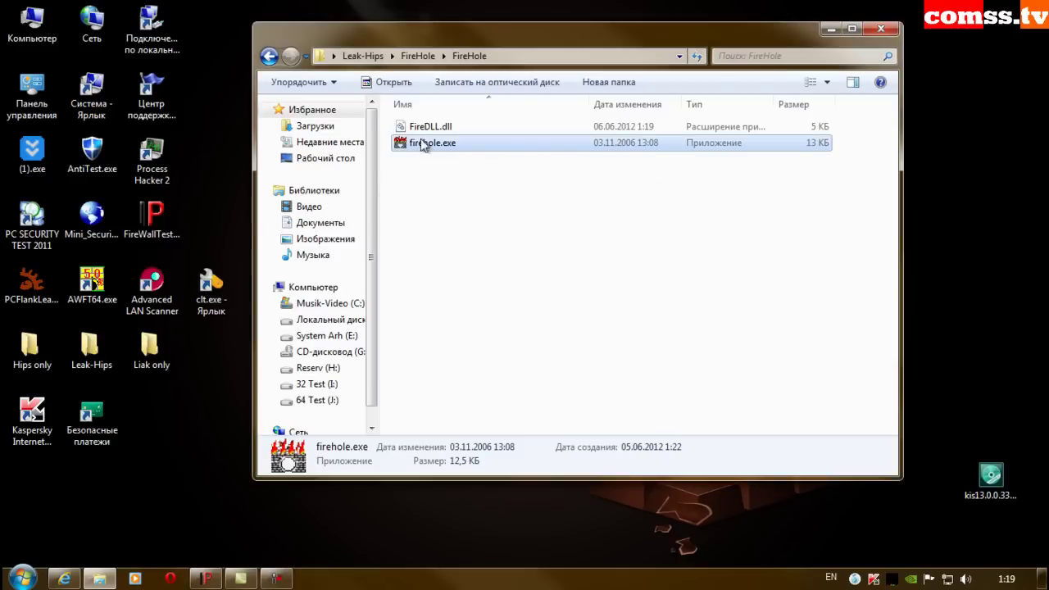
click(269, 56)
click(269, 56)
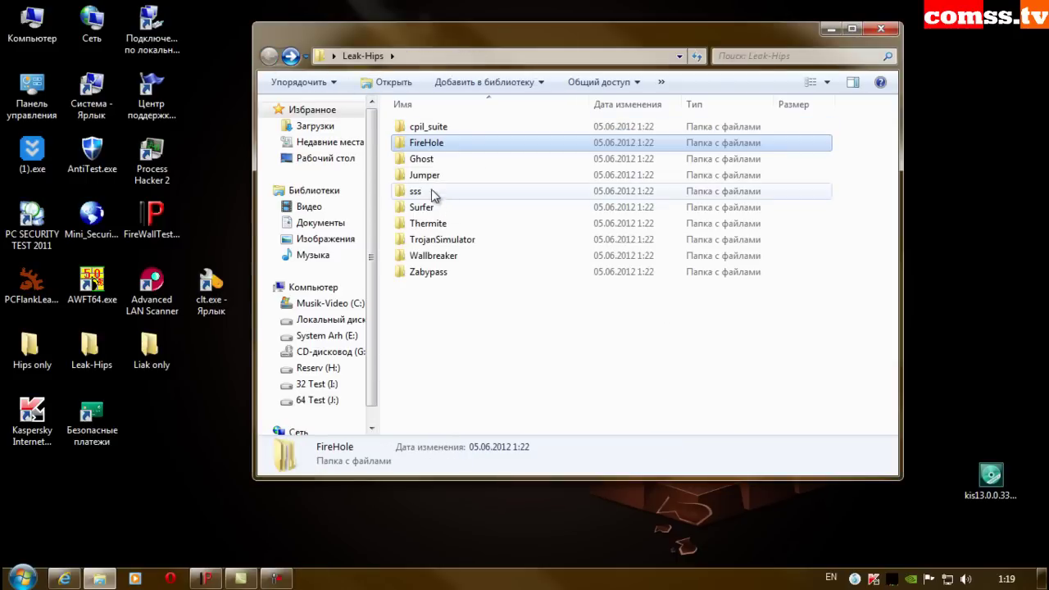
double_click(443, 159)
double_click(450, 132)
click(451, 131)
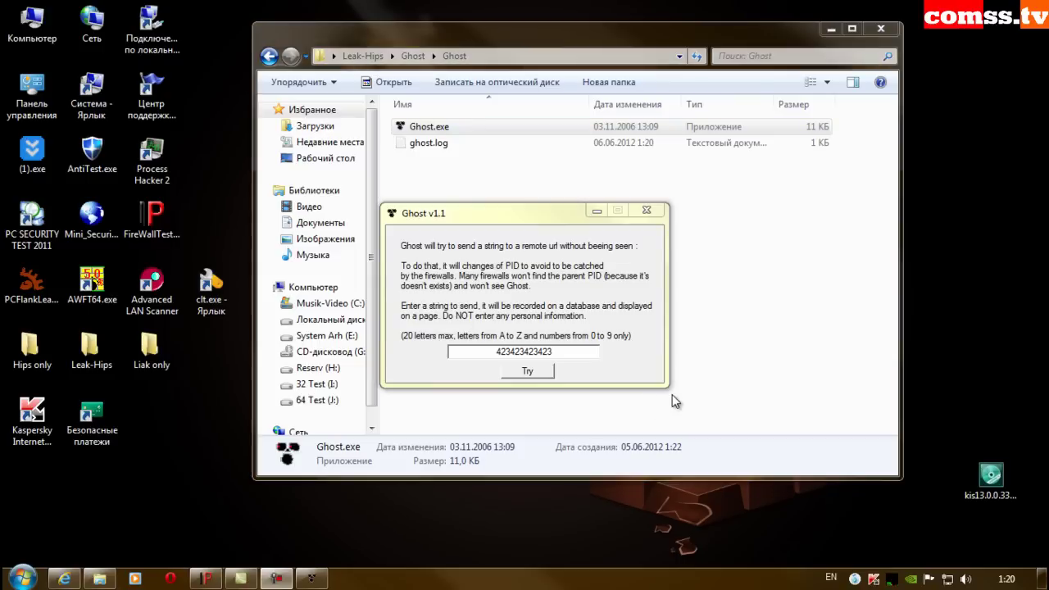
Start Ghost's send attempt and deny its code injection, browser command line use and Internet Explorer's protected file read once each.
click(531, 374)
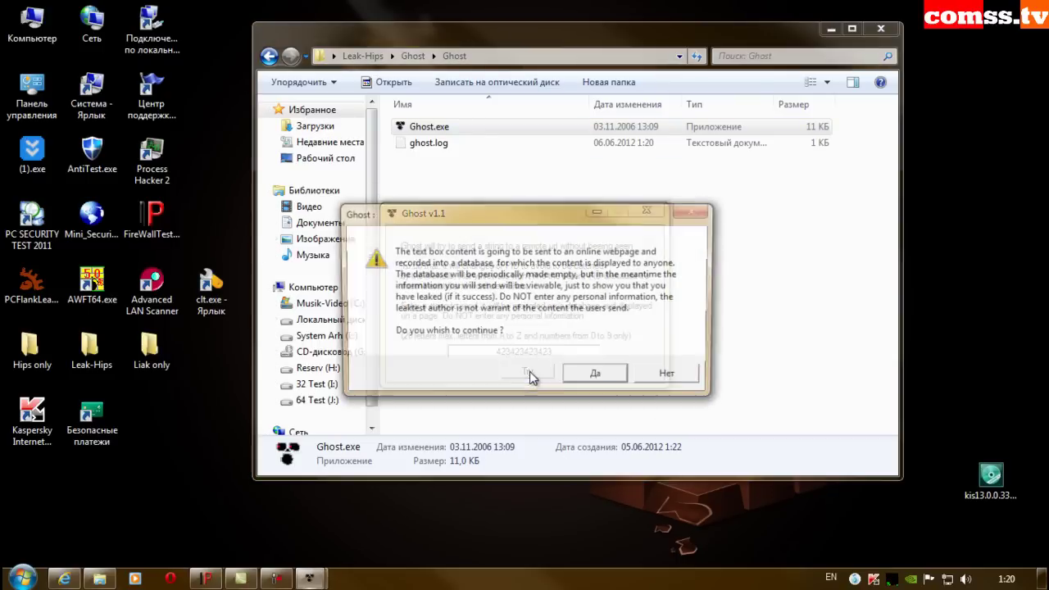
click(597, 378)
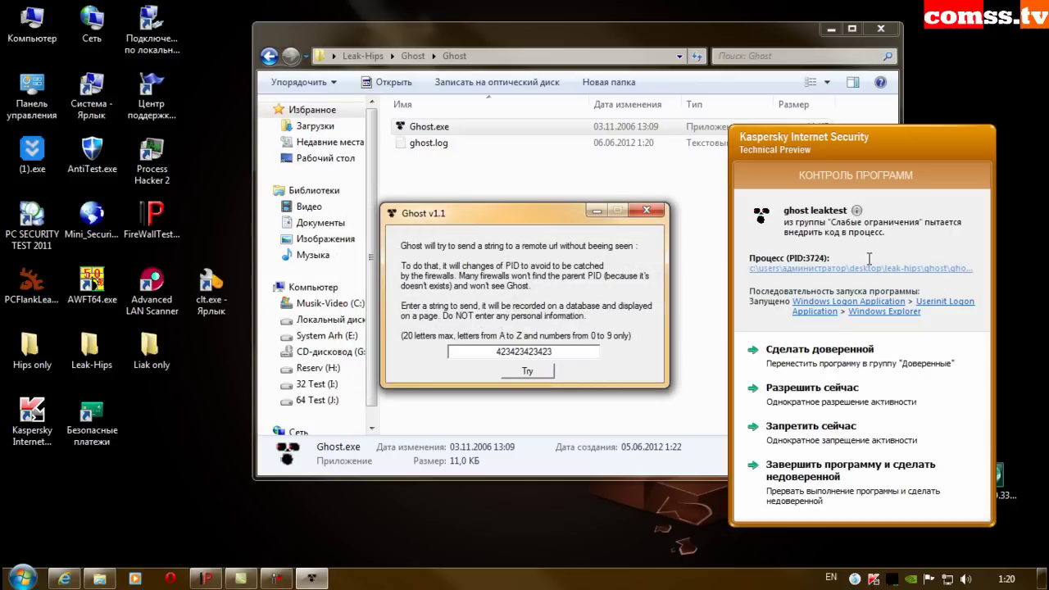
click(814, 432)
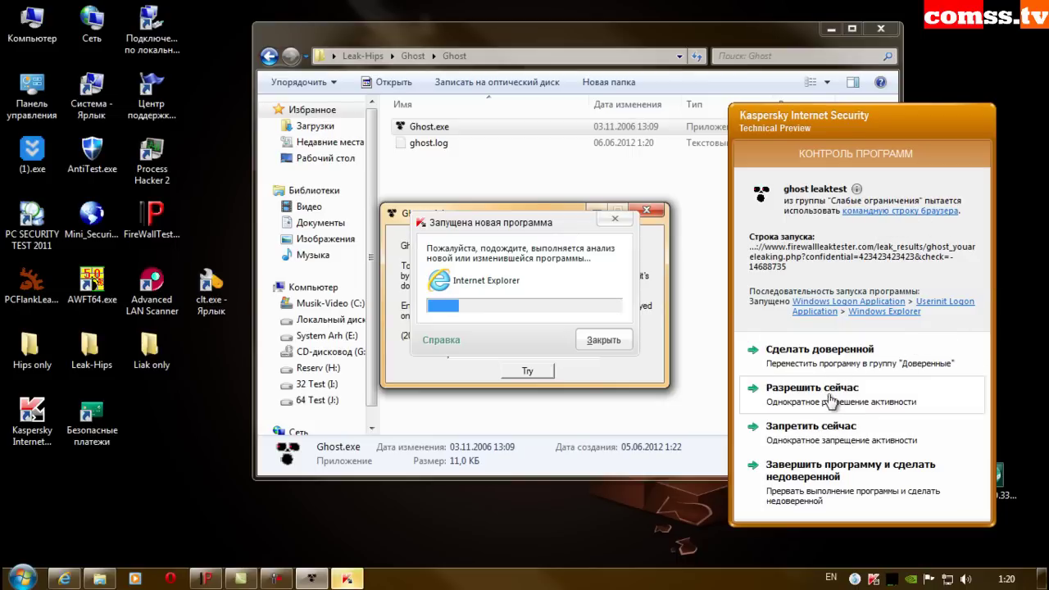
click(836, 433)
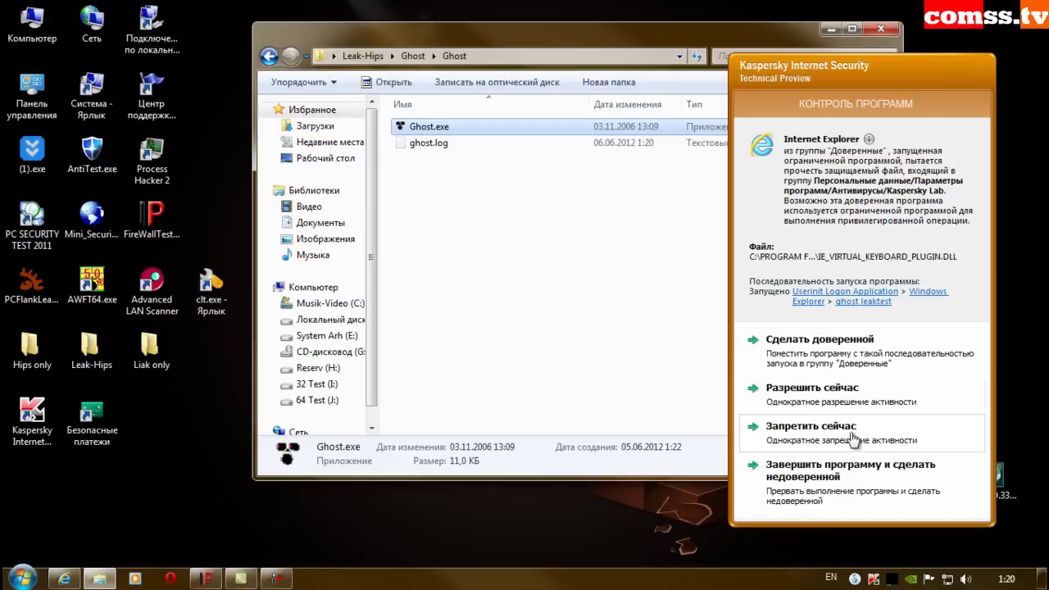
click(839, 434)
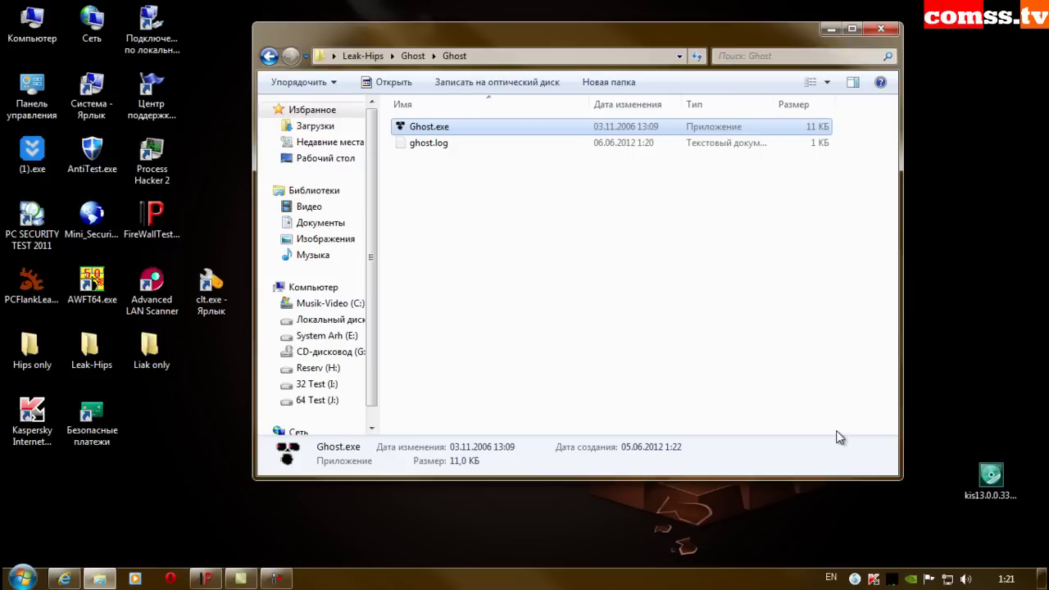
Return to the Leak-Hips folder and launch jumper.exe from the nested Jumper folder.
key(alt+F4)
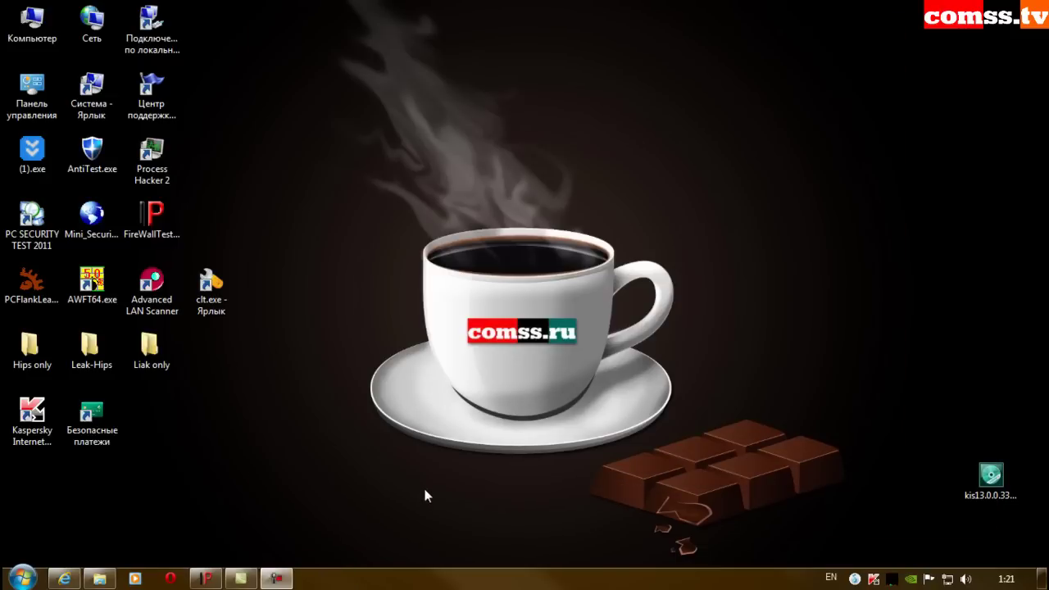
click(111, 575)
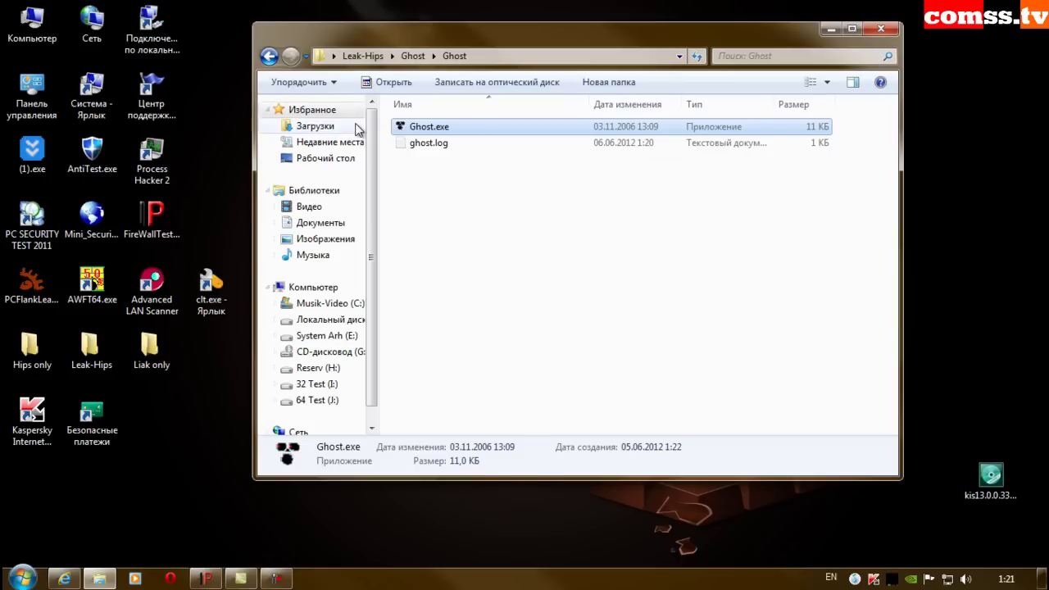
click(268, 57)
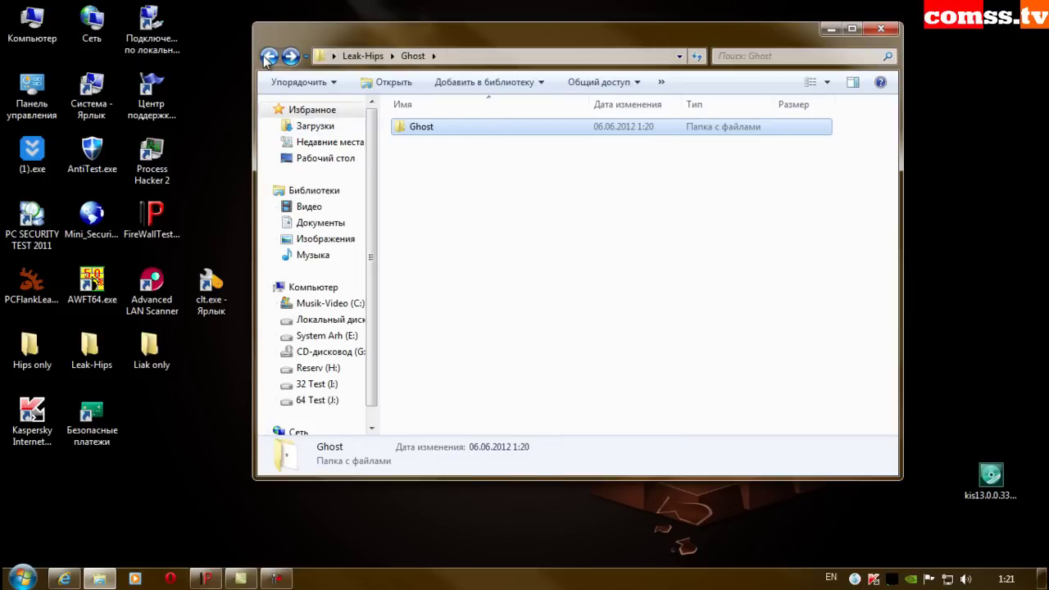
click(268, 57)
double_click(457, 175)
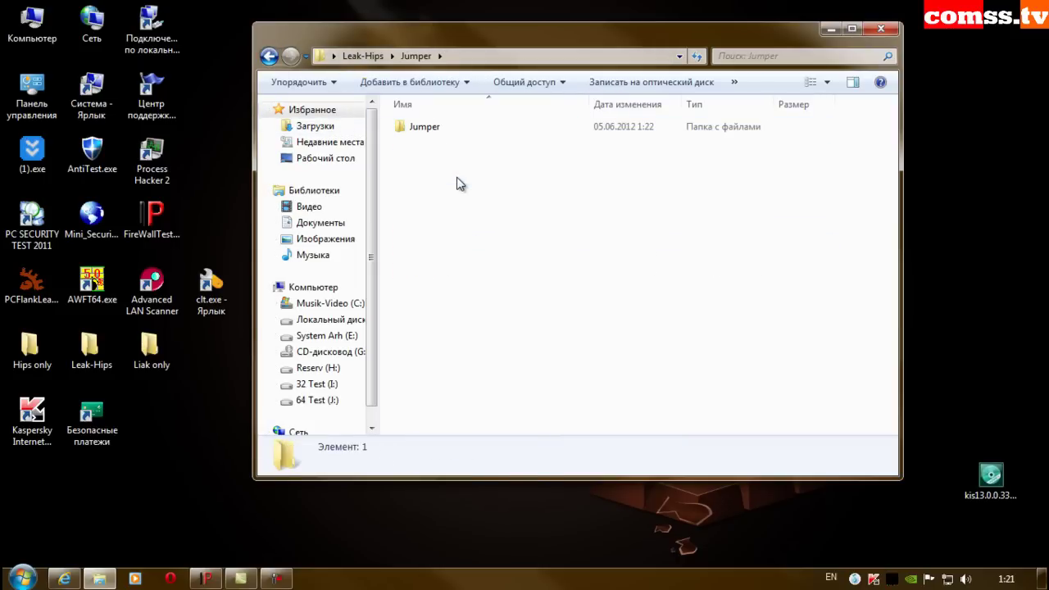
double_click(448, 125)
double_click(452, 128)
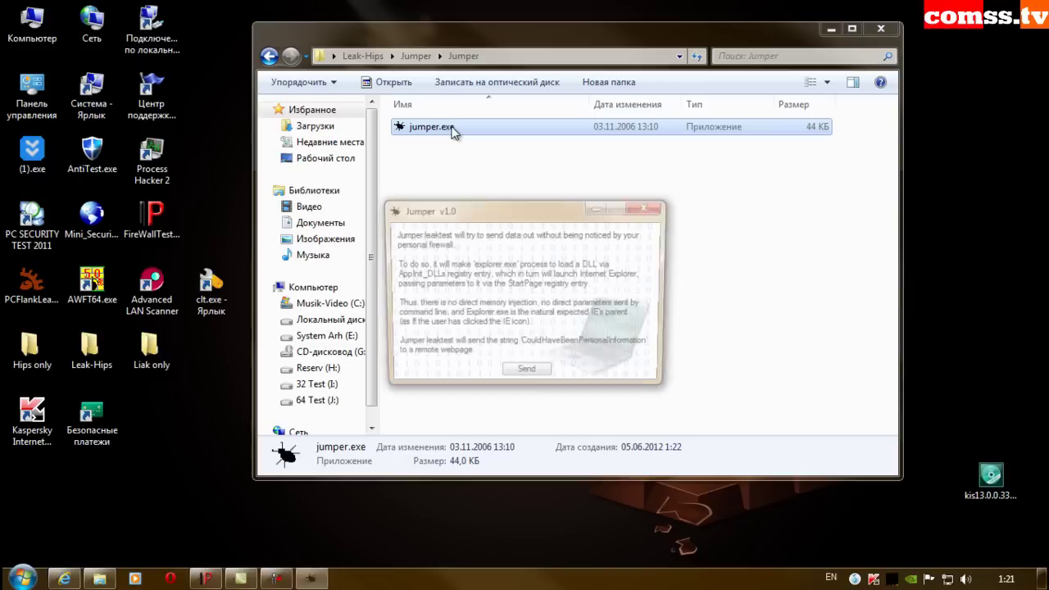
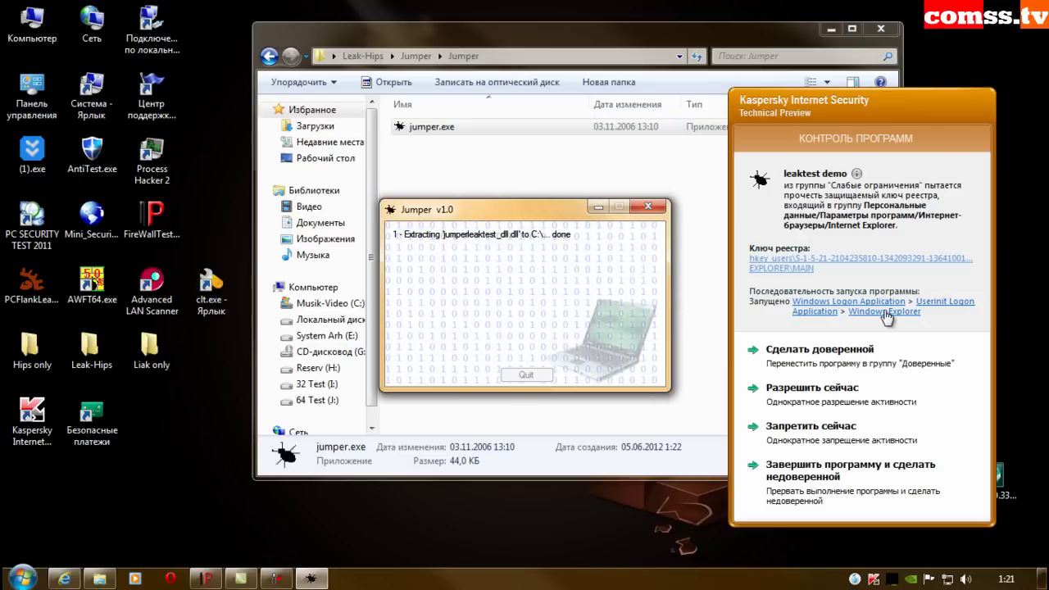
Deny Jumper's registry read, dismiss its start page error, allow closing Host Process for Windows Tasks once, and deny the autorun registry change.
click(812, 428)
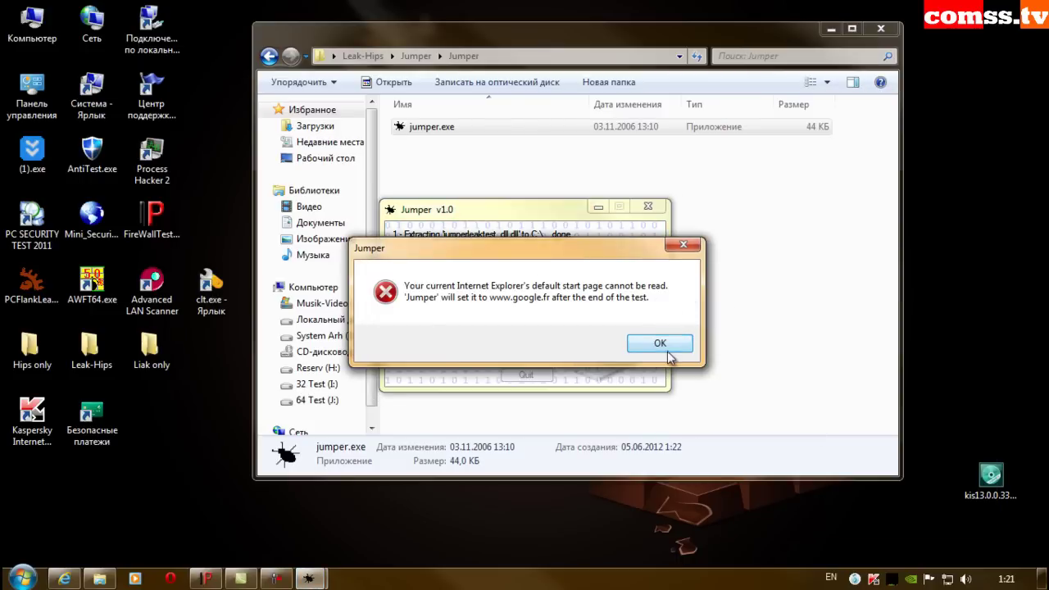
click(661, 344)
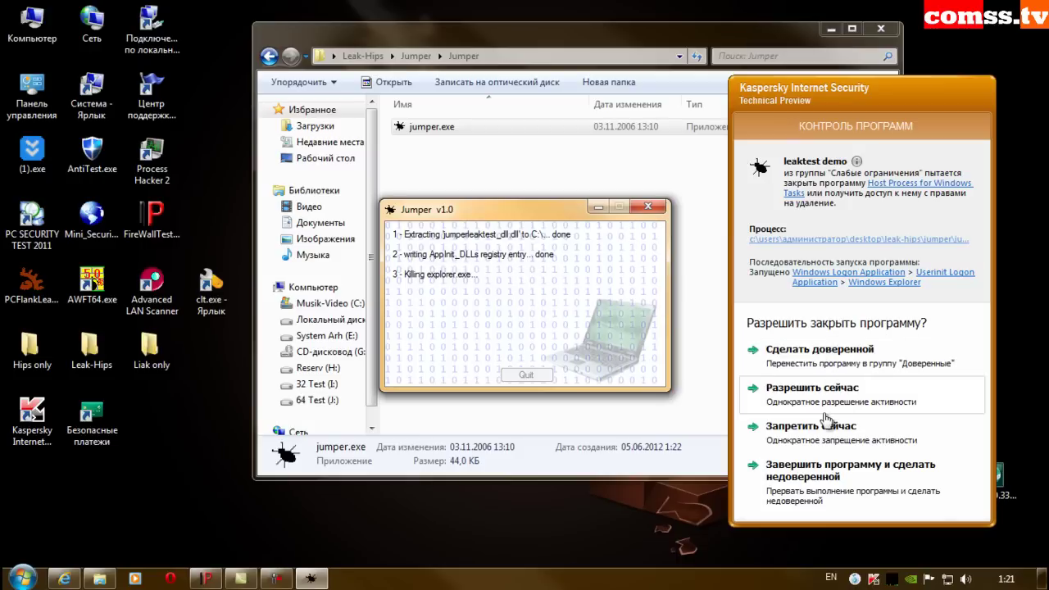
click(817, 398)
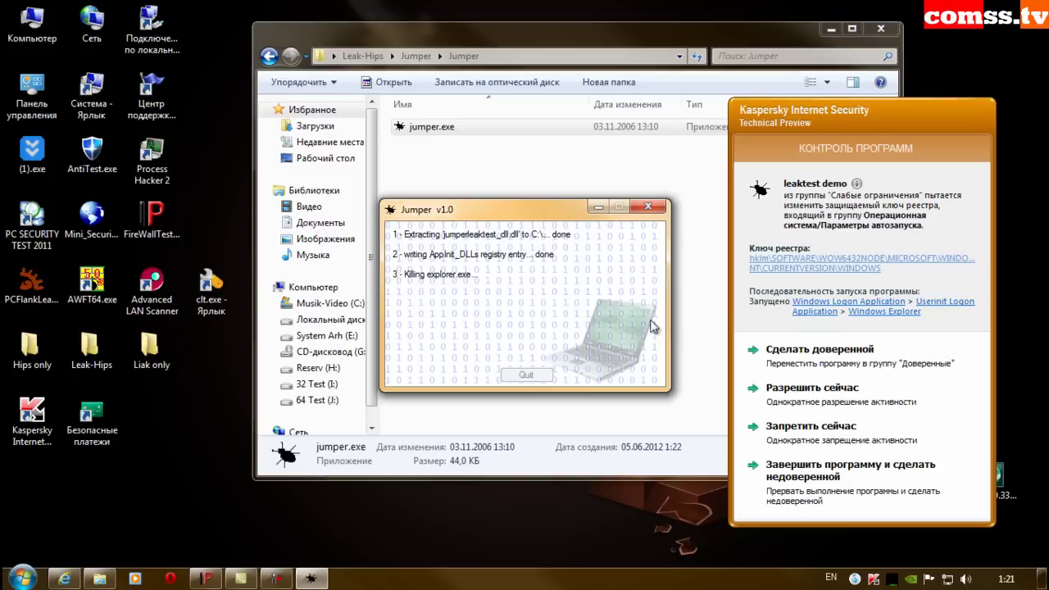
click(810, 428)
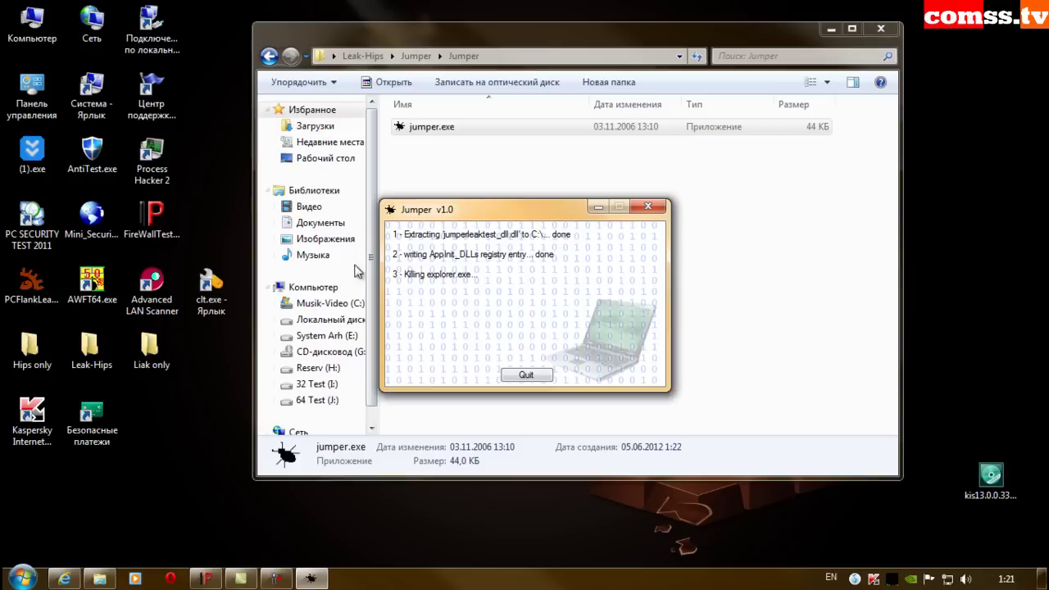
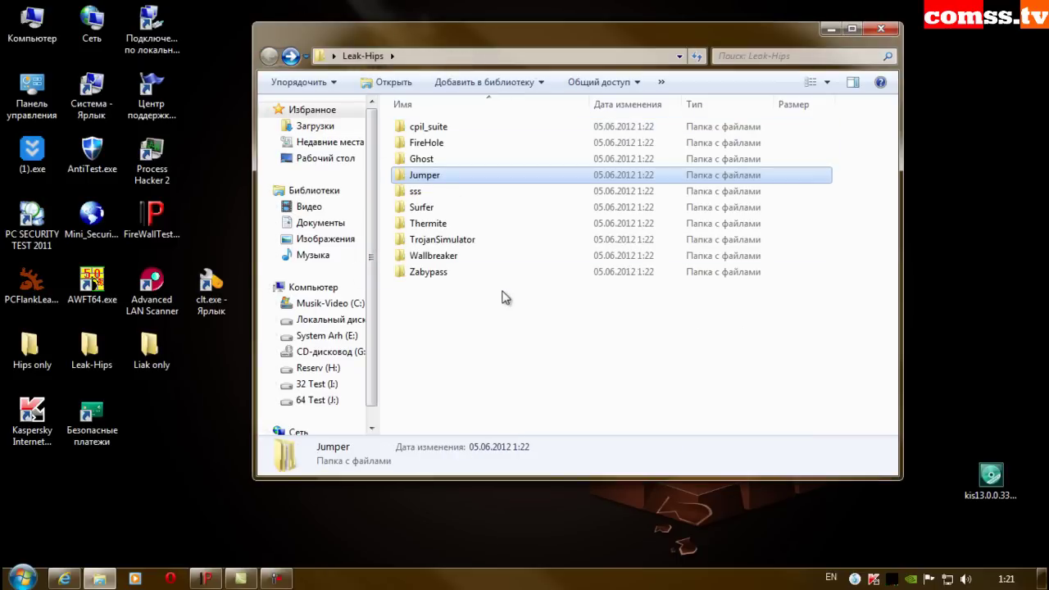
Launch sss.exe from the sss folder, intercept the system shutdown call, start the computer shutdown and deny that request once (Запретить сейчас).
double_click(431, 194)
double_click(458, 126)
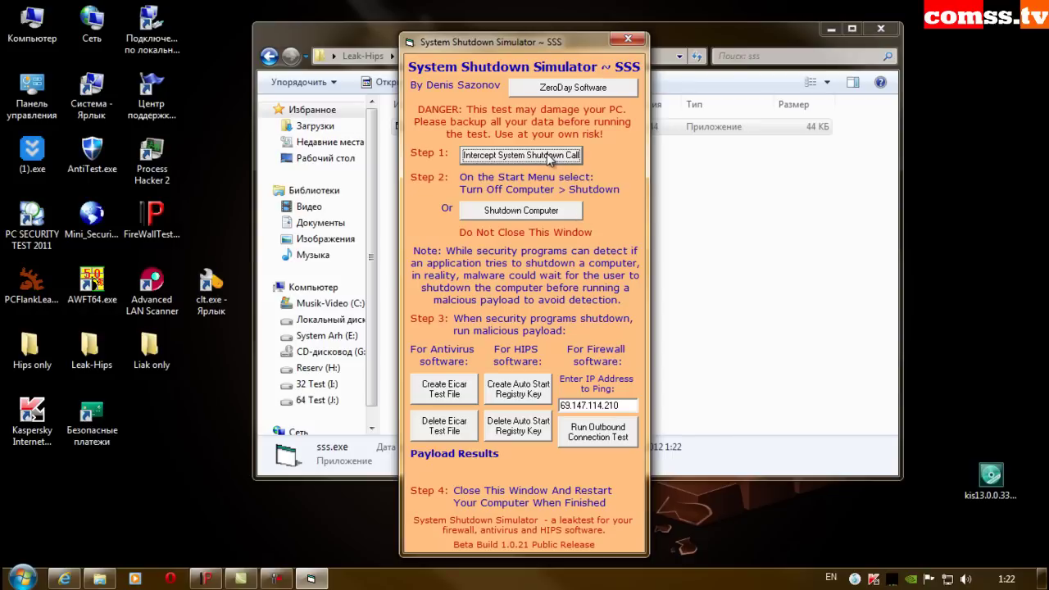
click(550, 157)
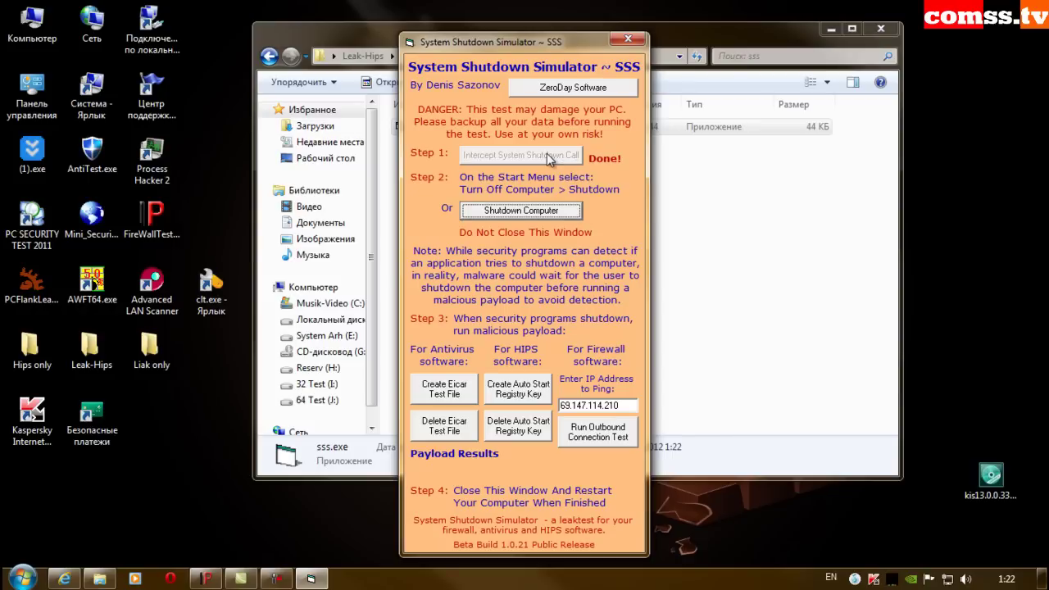
click(555, 212)
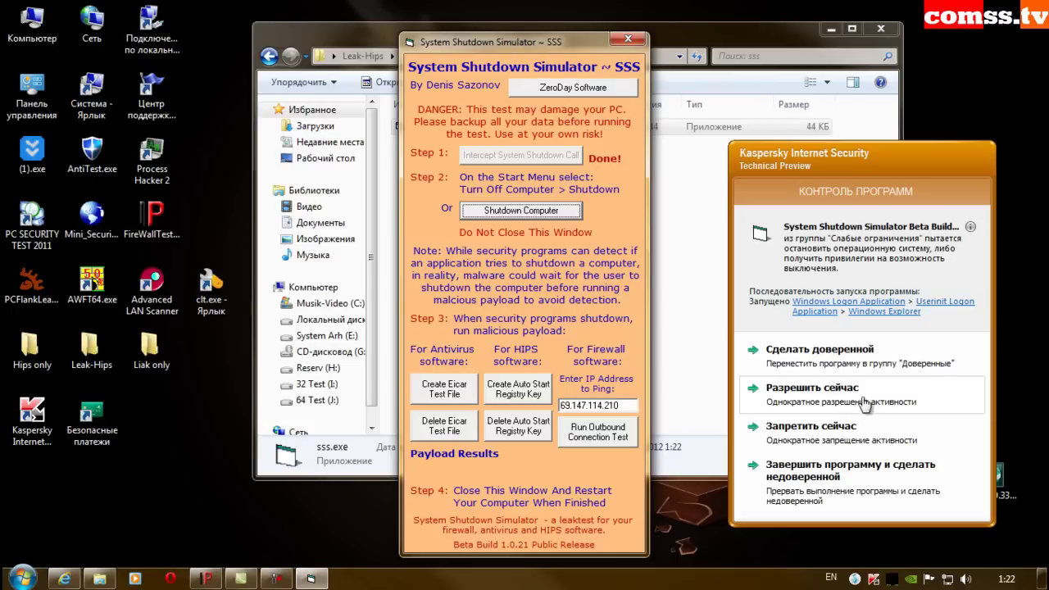
click(820, 434)
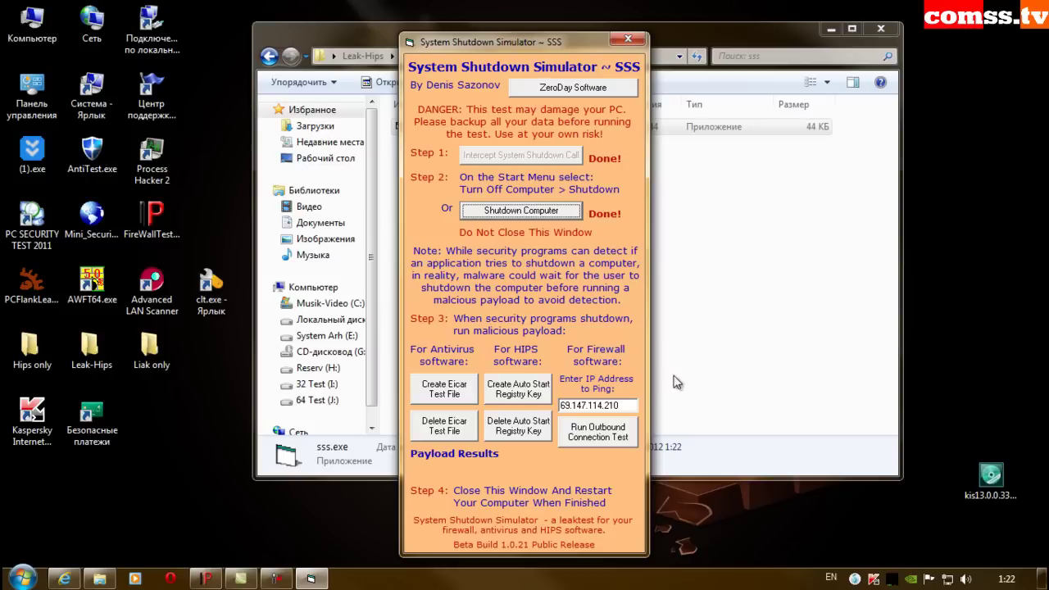
Create the simulator's Eicar test file and delete it as a threat (Удалить), then create the auto start registry key and deny the change once.
click(449, 392)
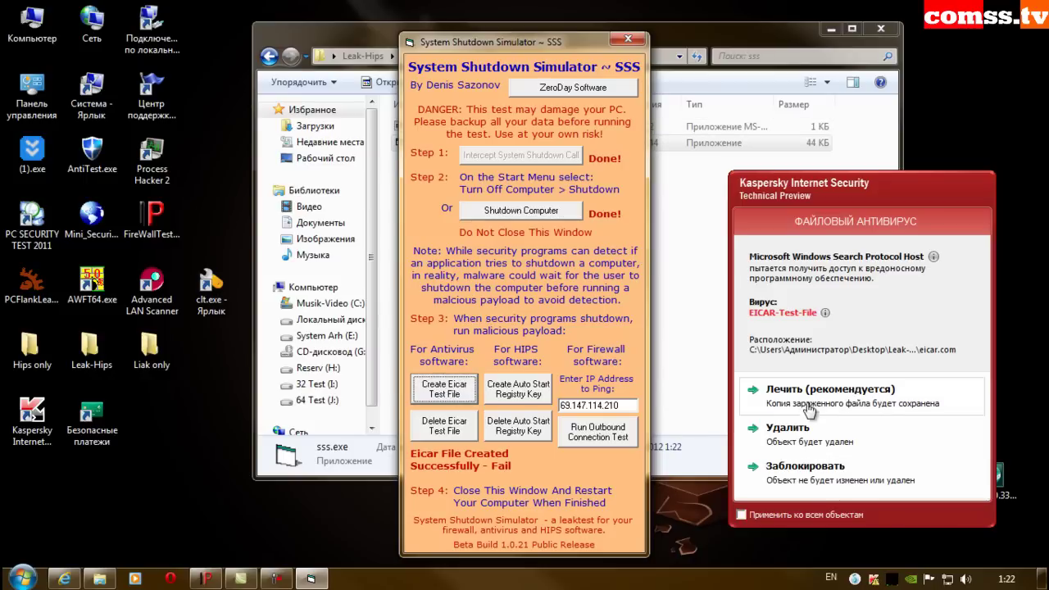
click(802, 432)
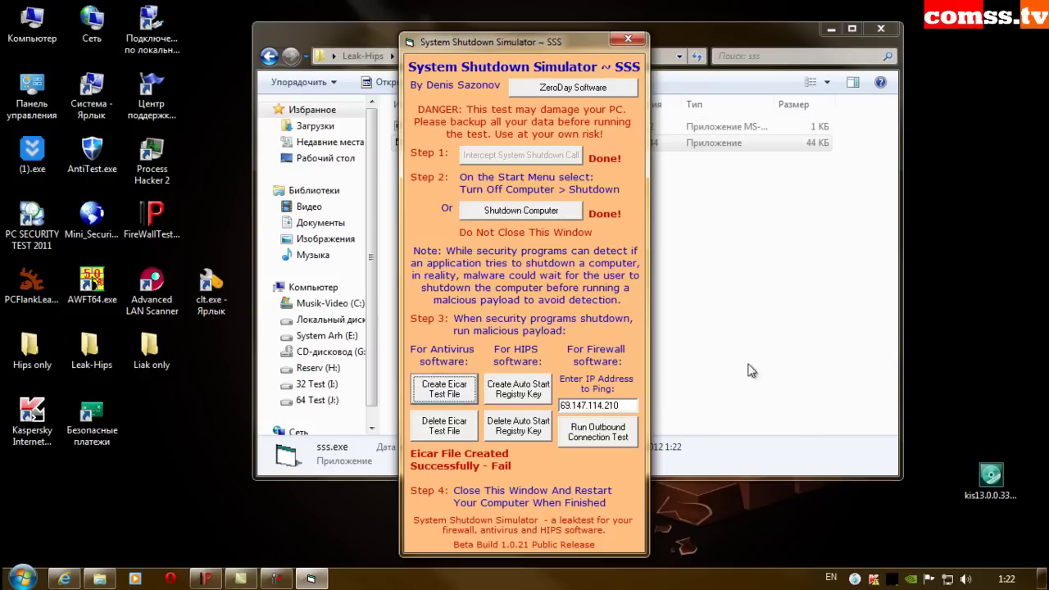
click(527, 391)
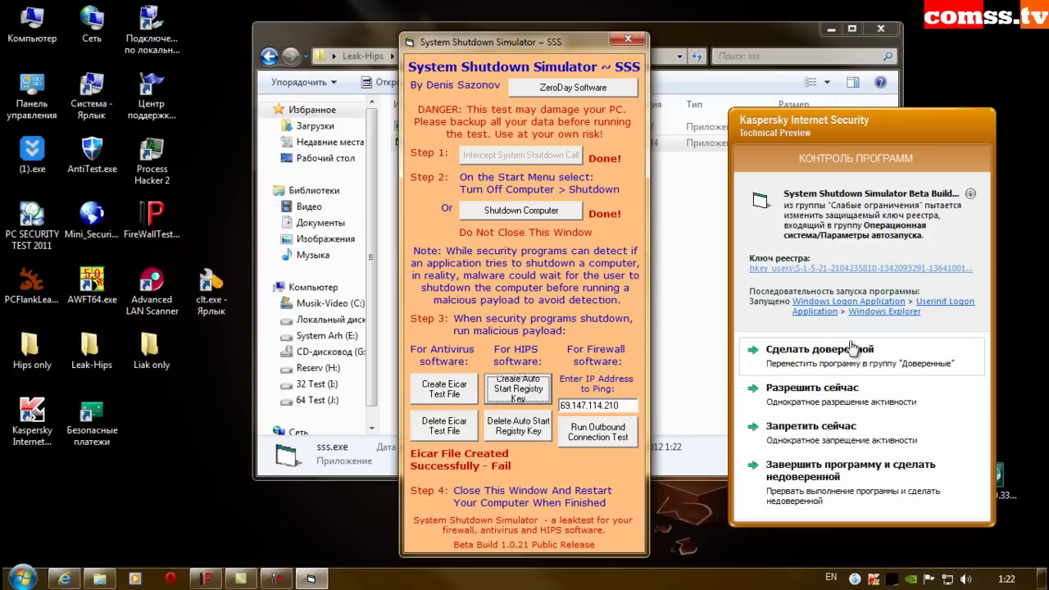
click(804, 430)
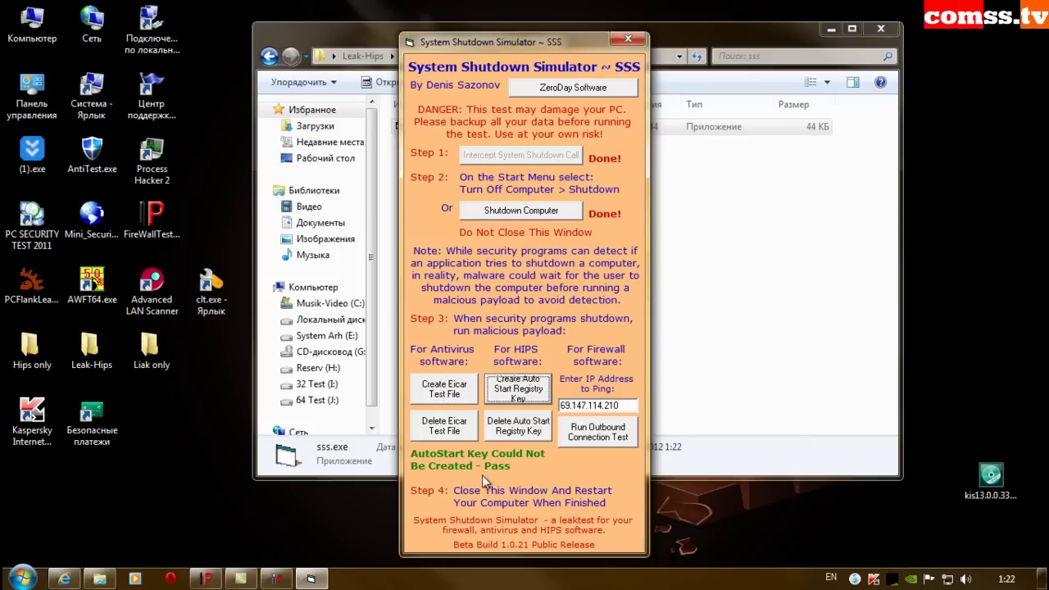
Run the outbound connection test to 69.147.114.210, deny its outgoing ICMP packet (Запретить сейчас) and close the ping results.
click(597, 439)
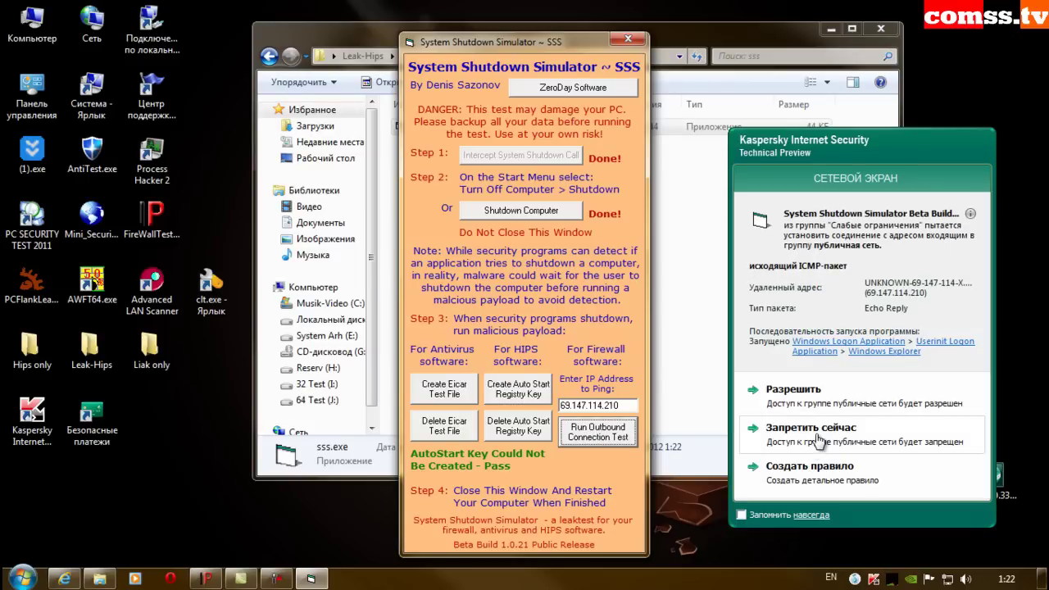
click(815, 432)
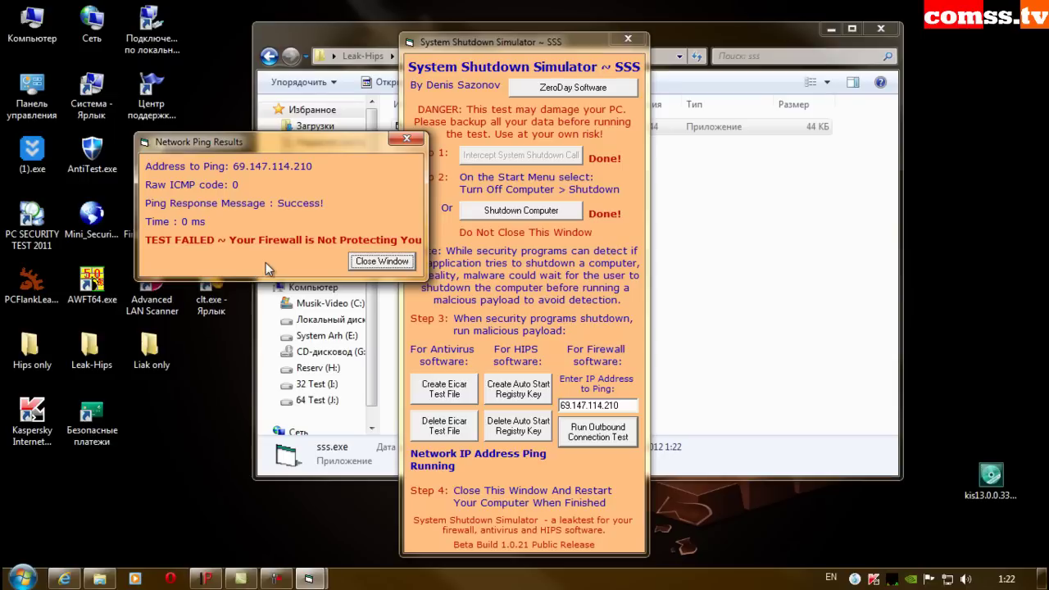
click(391, 264)
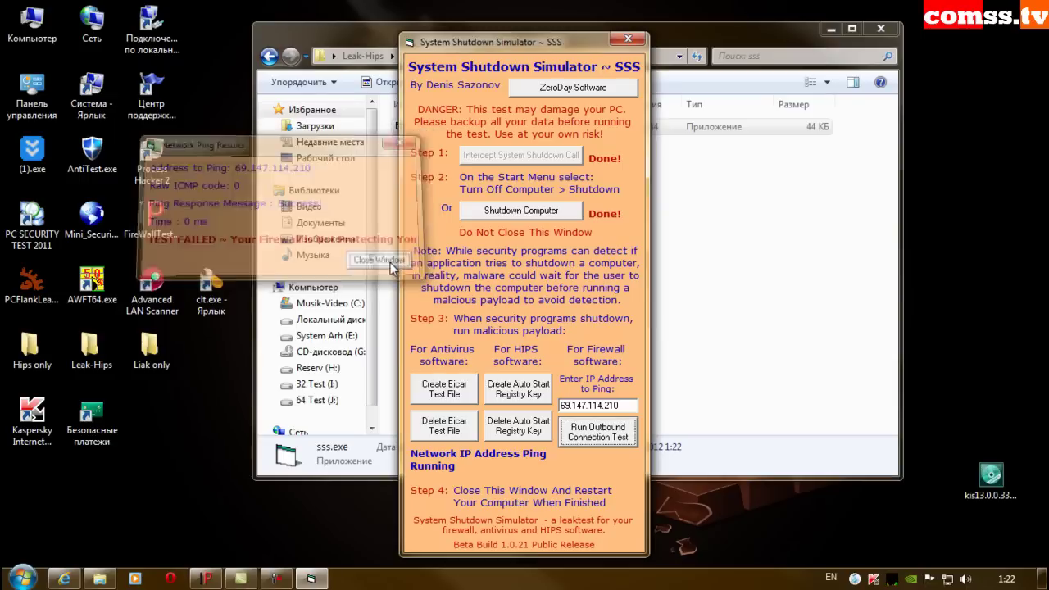
Repeat the outbound connection test with the ICMP packet allowed (Разрешить), and close the ping results and System Shutdown Simulator.
click(619, 439)
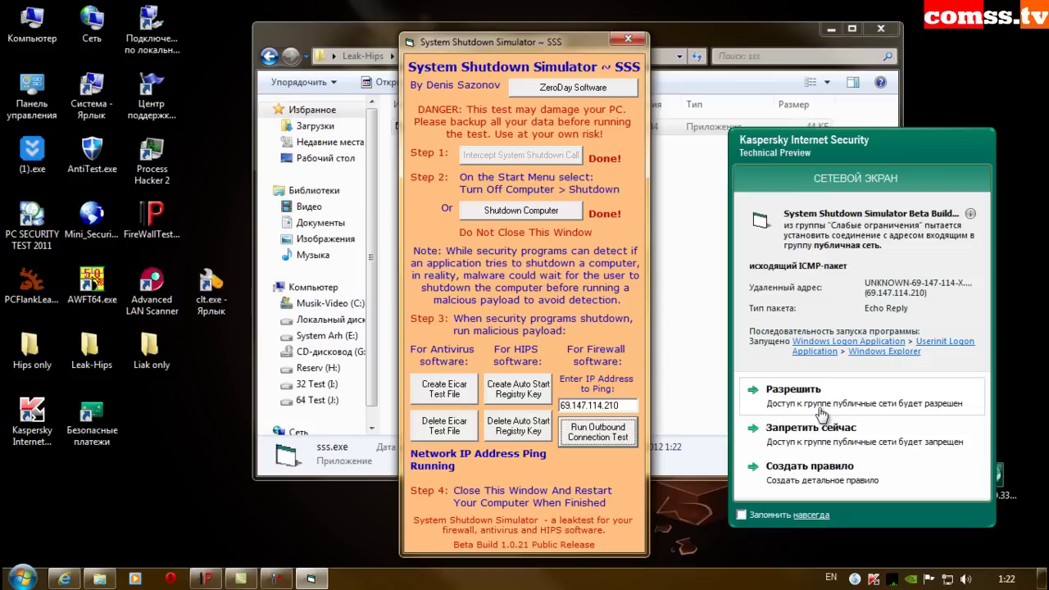
click(786, 403)
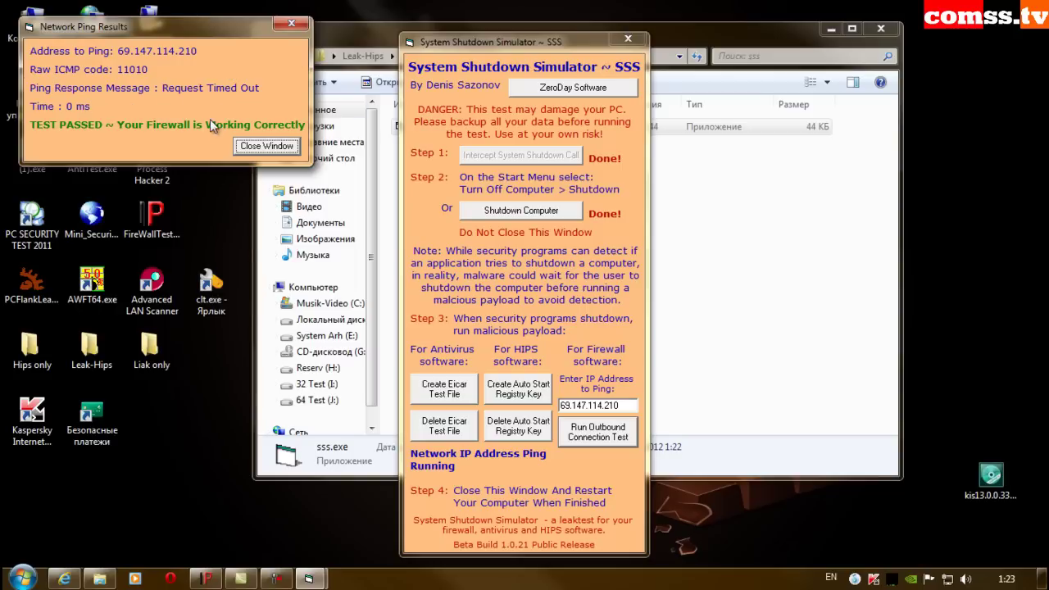
click(291, 23)
click(628, 39)
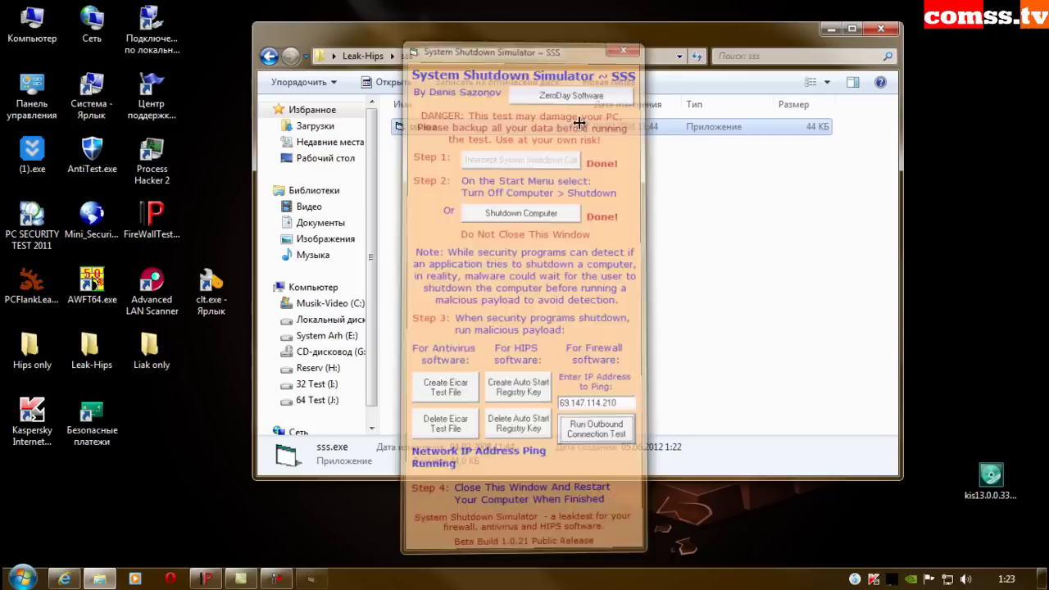
Run surfer.exe from the nested Surfer folder in Leak-Hips and deny its code injection once (Запретить сейчас).
key(BackSpace)
double_click(447, 130)
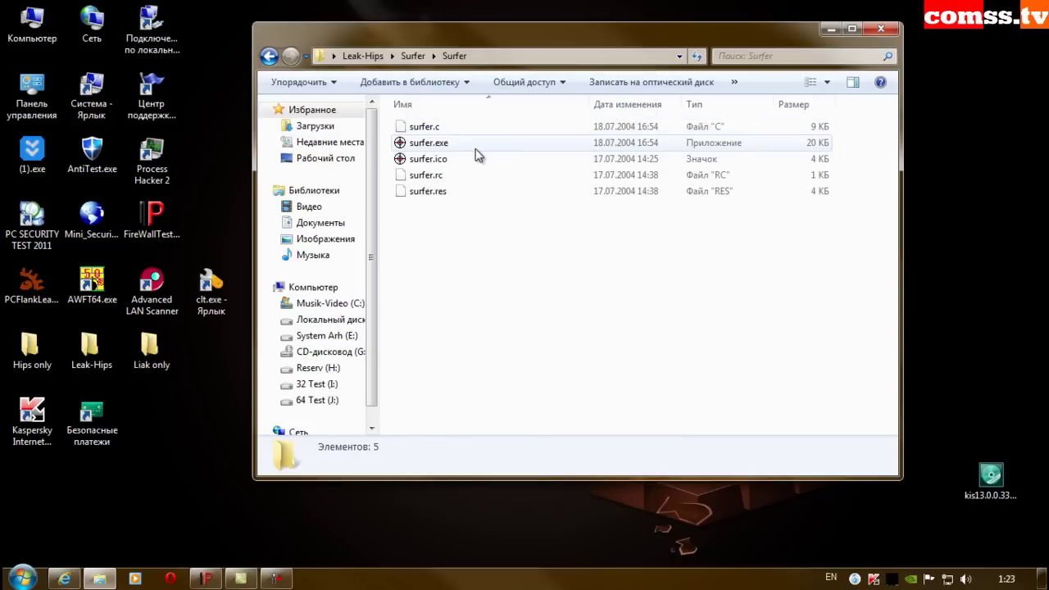
double_click(464, 144)
click(601, 400)
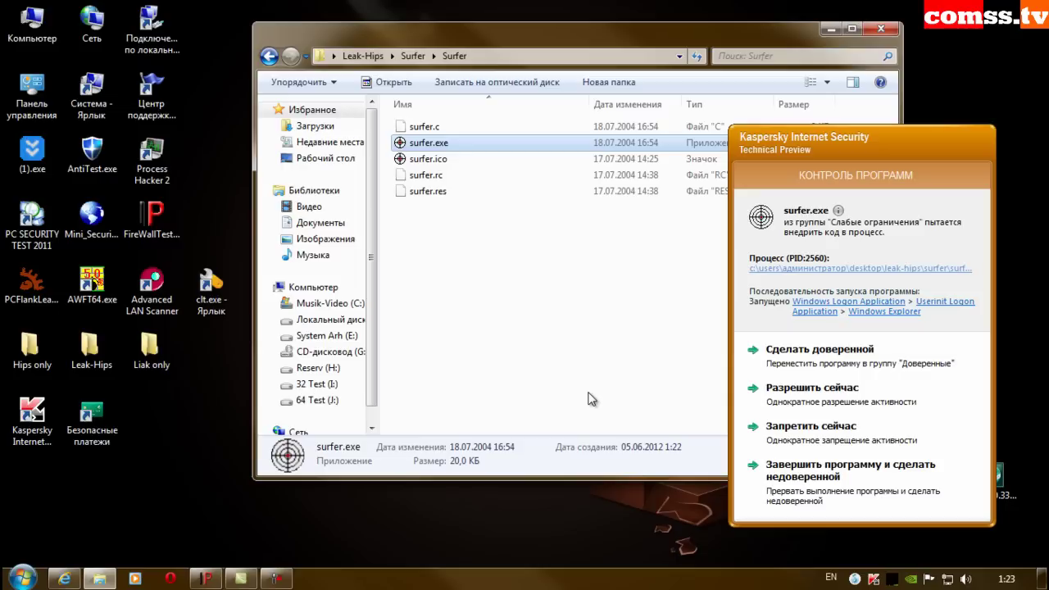
click(822, 443)
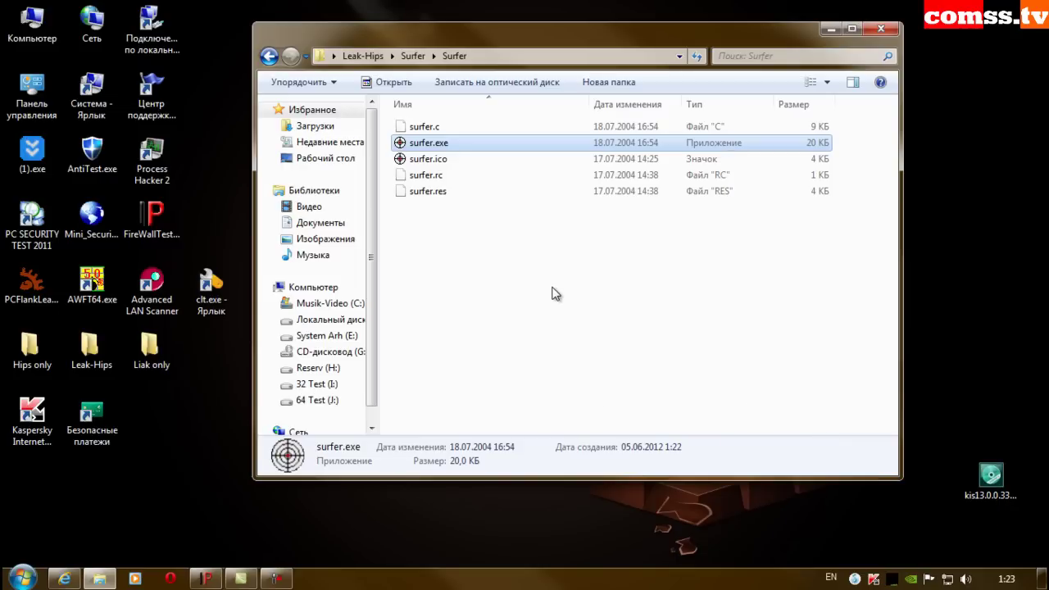
click(828, 29)
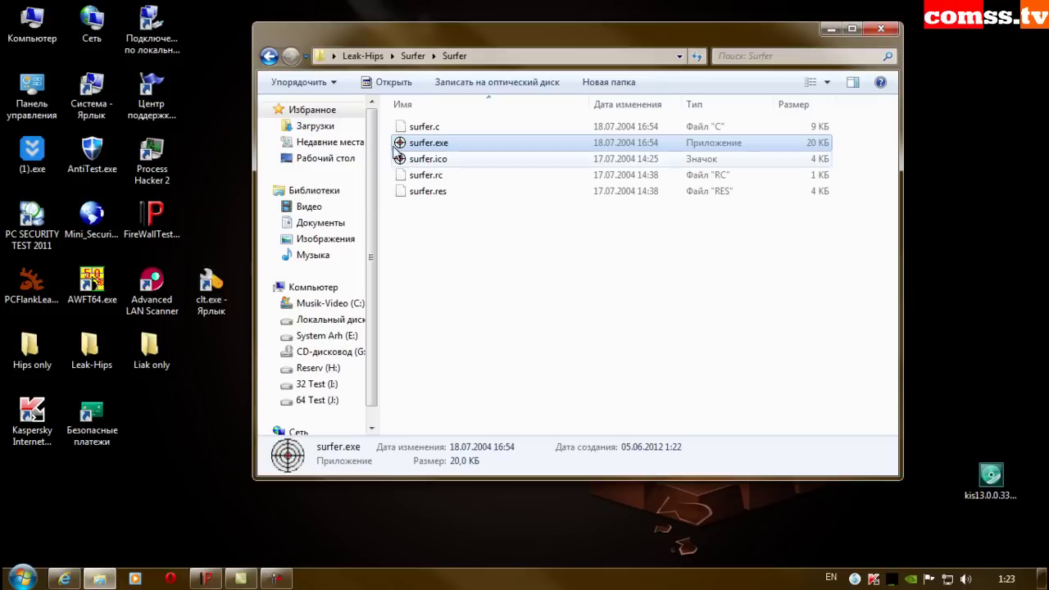
Run thermite.exe from the nested Thermite folder in Leak-Hips and deny its access to Internet Explorer's address space once (Запретить сейчас).
click(268, 56)
click(268, 57)
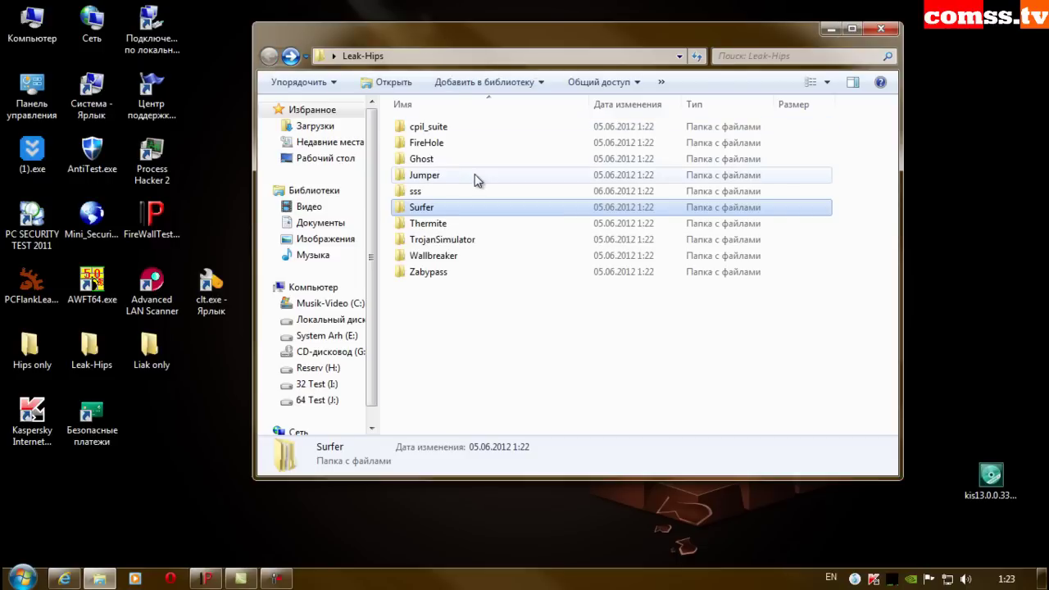
double_click(459, 224)
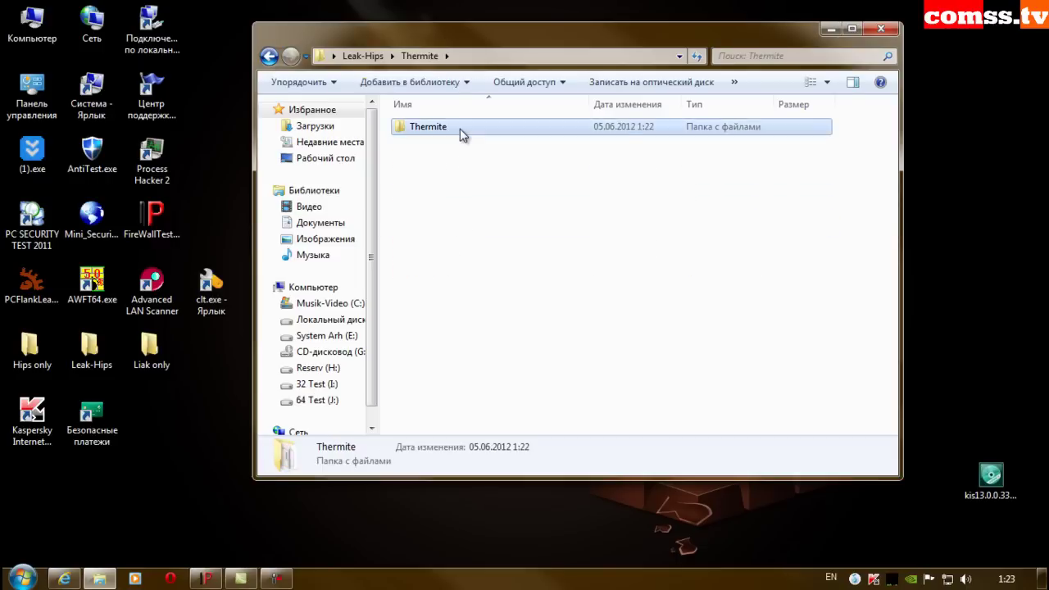
double_click(460, 129)
double_click(460, 162)
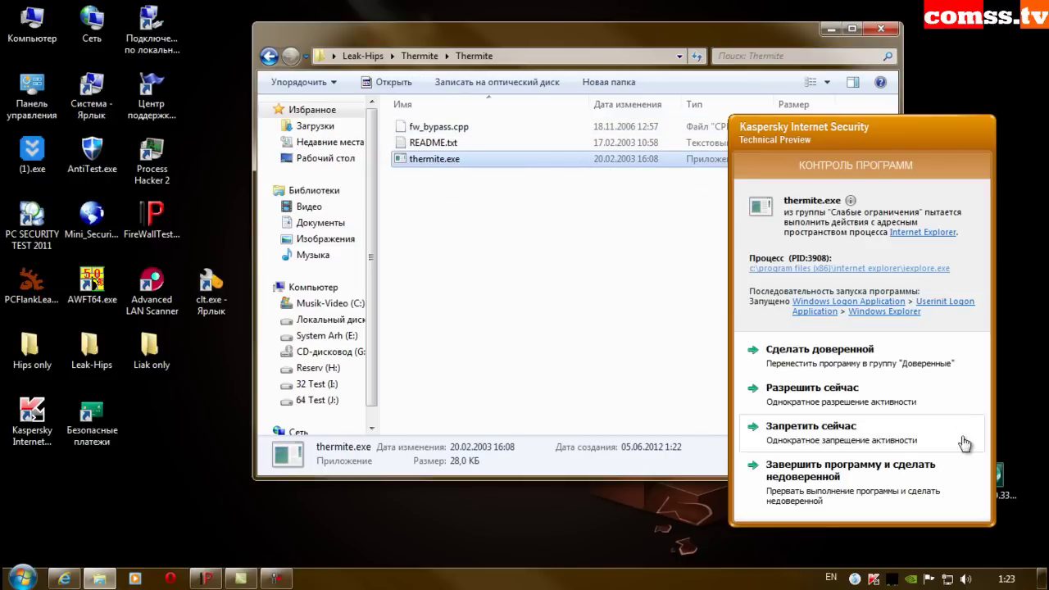
click(828, 436)
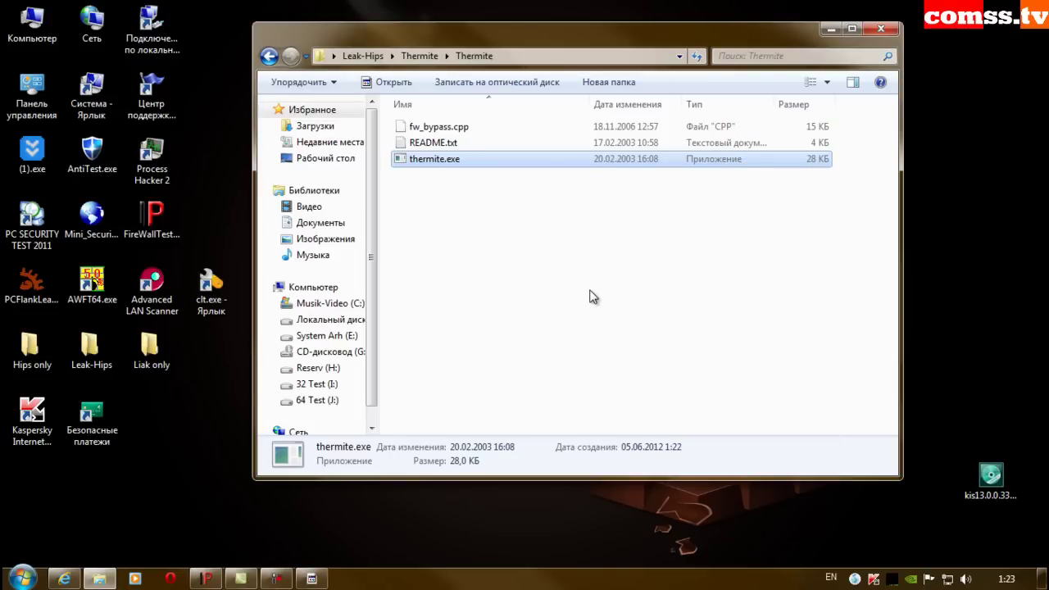
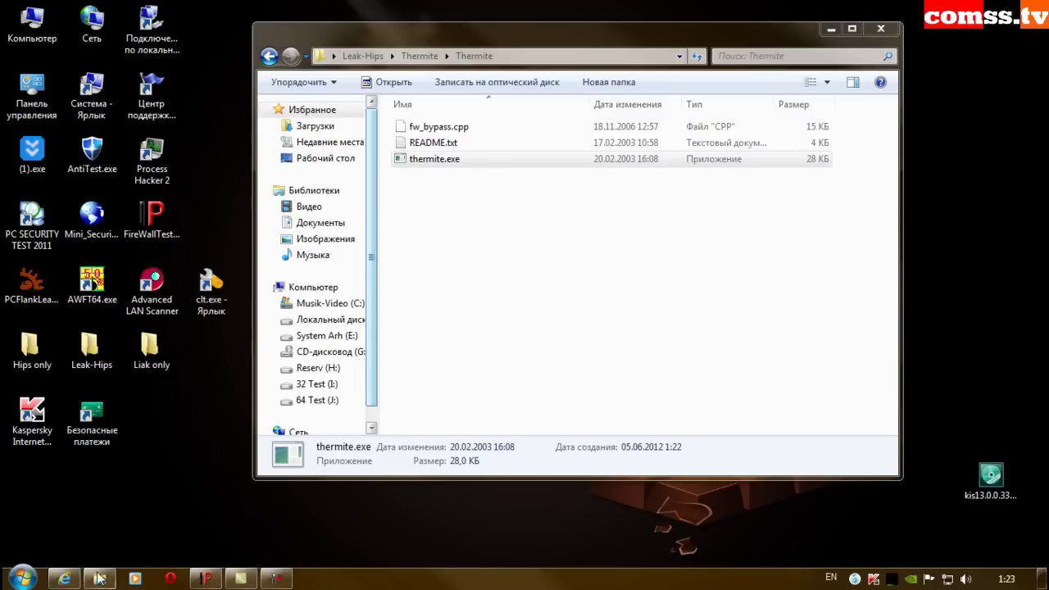
Bring up the comss.ru page in Internet Explorer, show its antivirus comparison banner, and return to the Thermite folder.
click(64, 578)
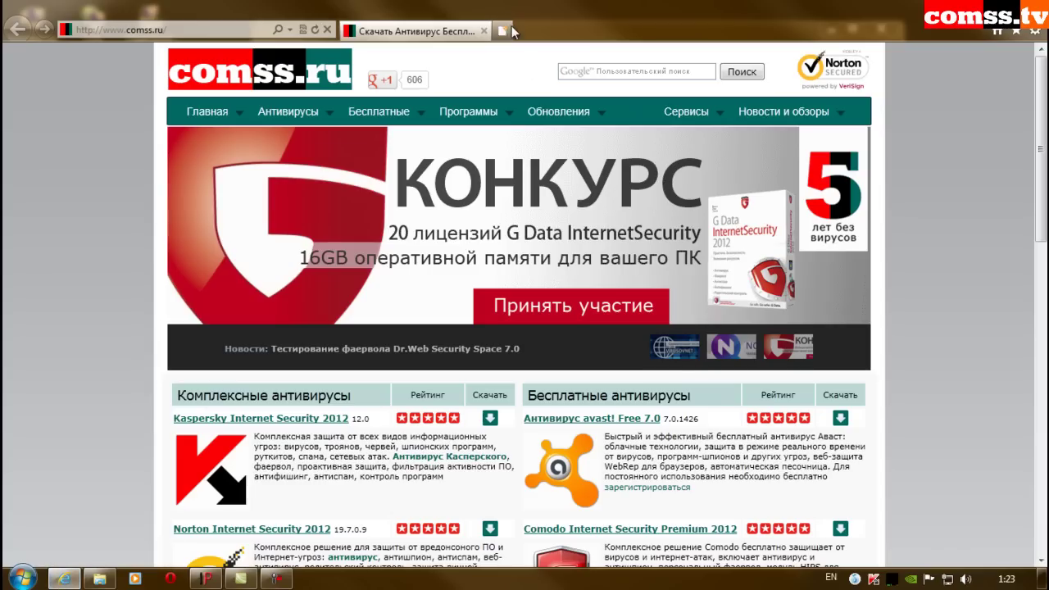
click(655, 350)
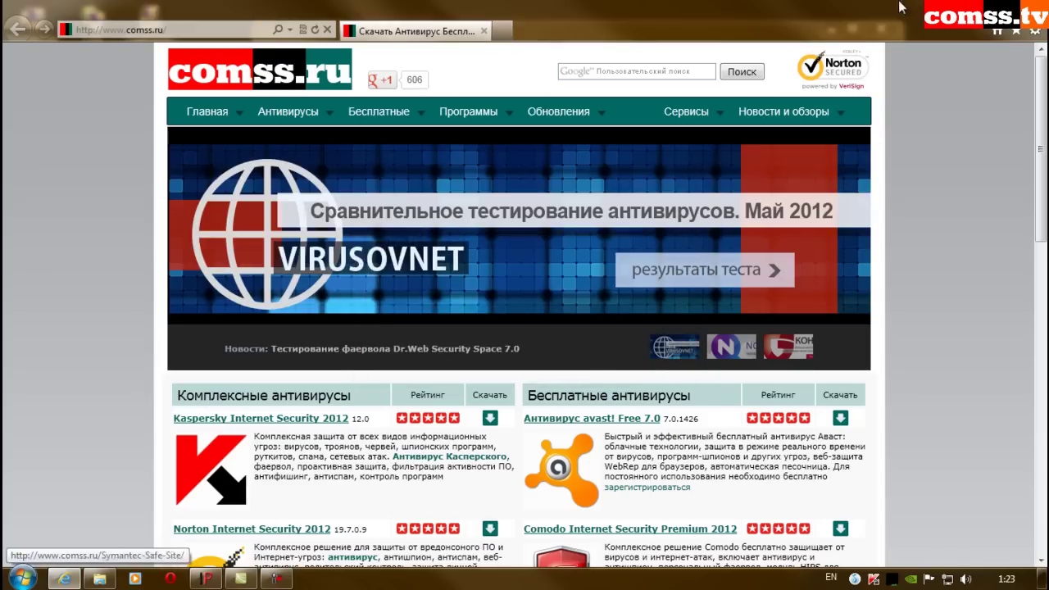
click(982, 8)
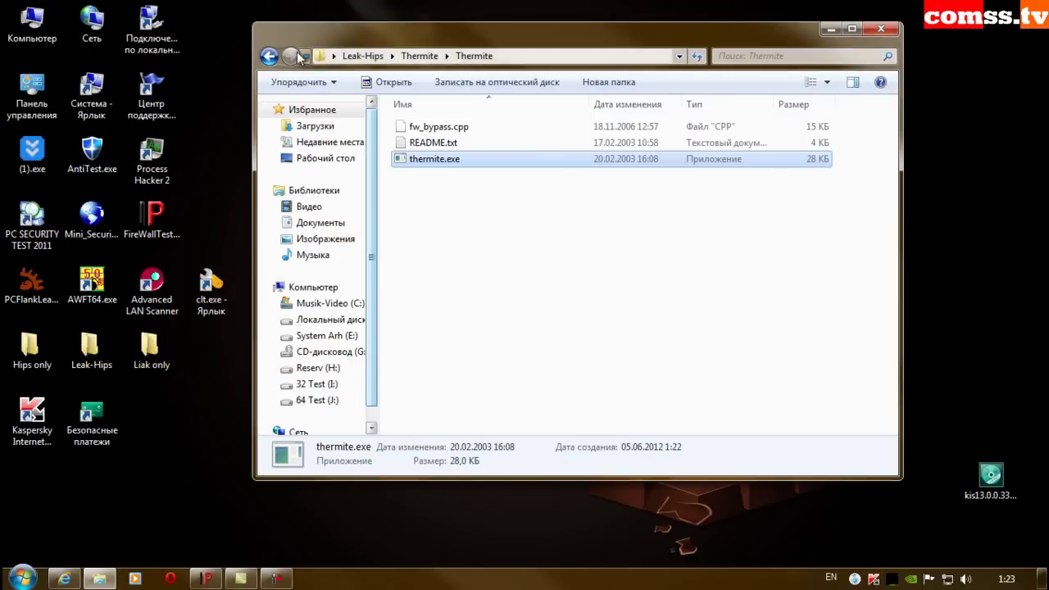
Run TrojanSimulator.exe from the TrojanSimulator folder in Leak-Hips and exit Trojan Simulator.
click(270, 56)
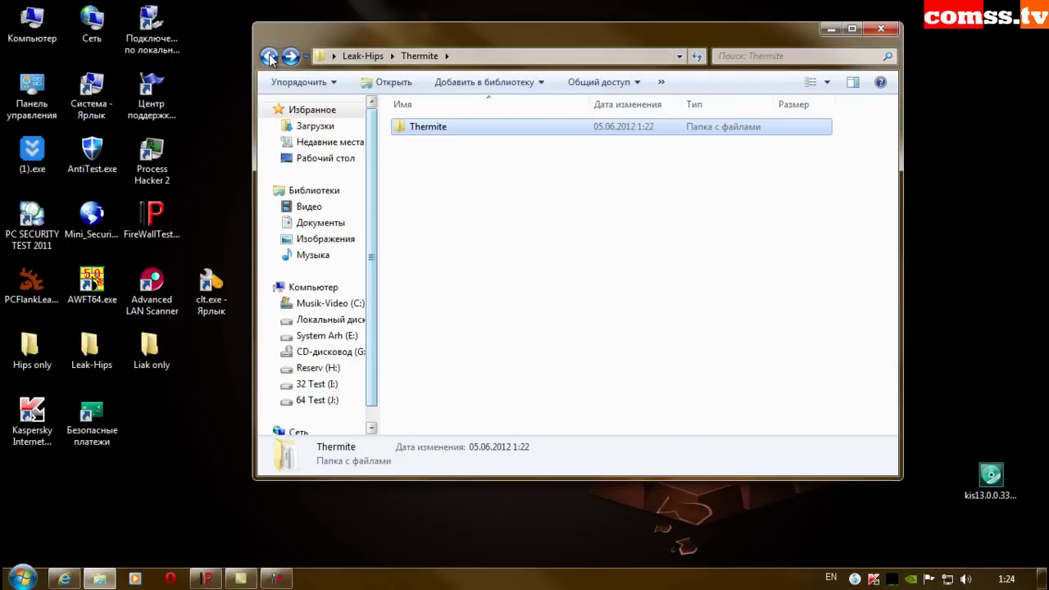
click(269, 56)
double_click(466, 237)
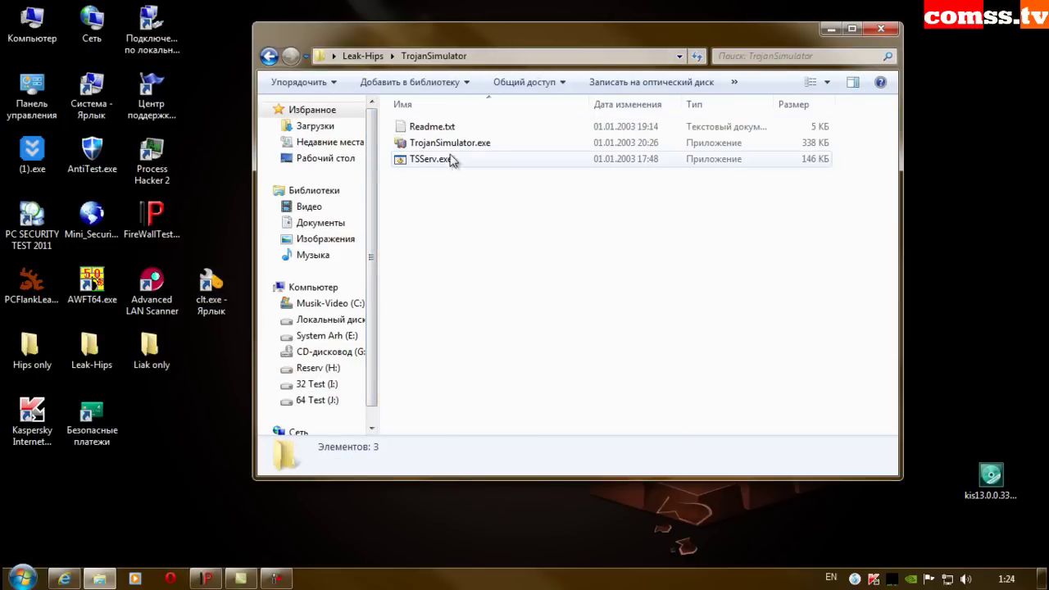
double_click(445, 143)
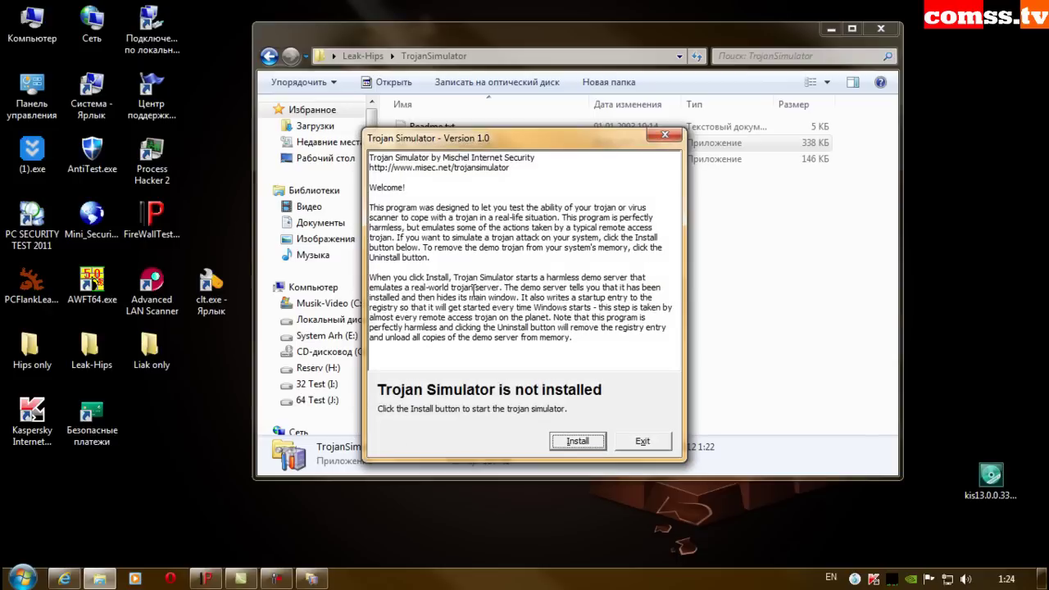
click(825, 436)
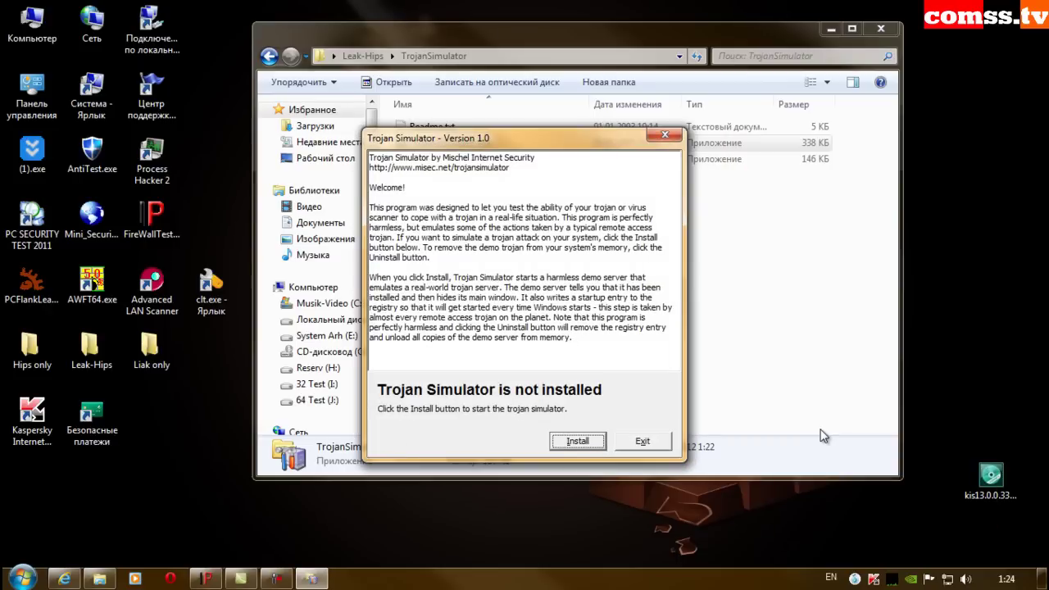
click(667, 441)
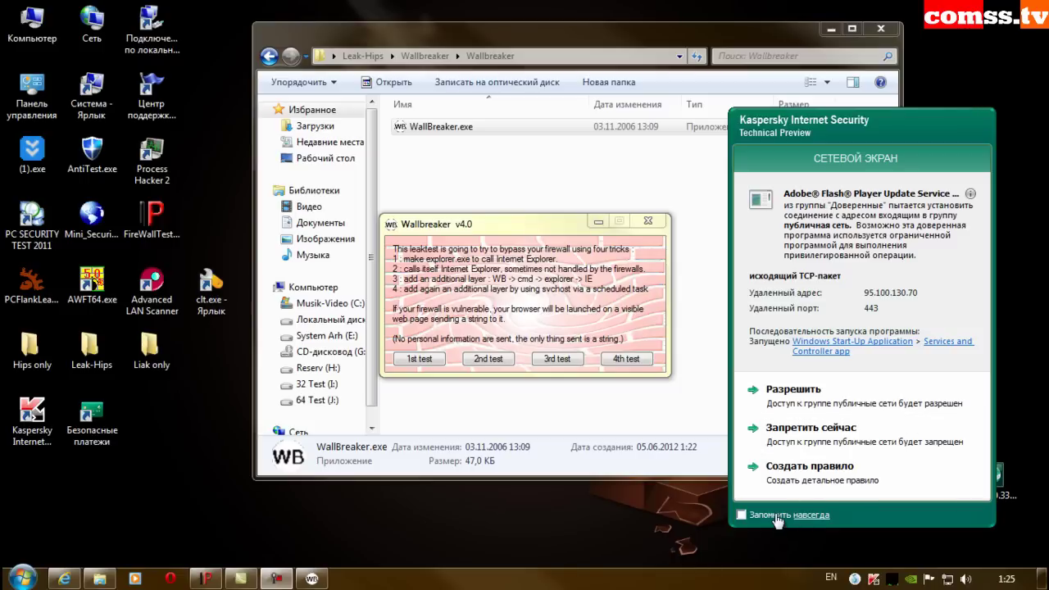
Allow (Разрешить) the Adobe Flash Player Update Service's outgoing TCP connection with the choice remembered permanently (Запомнить навсегда).
click(775, 516)
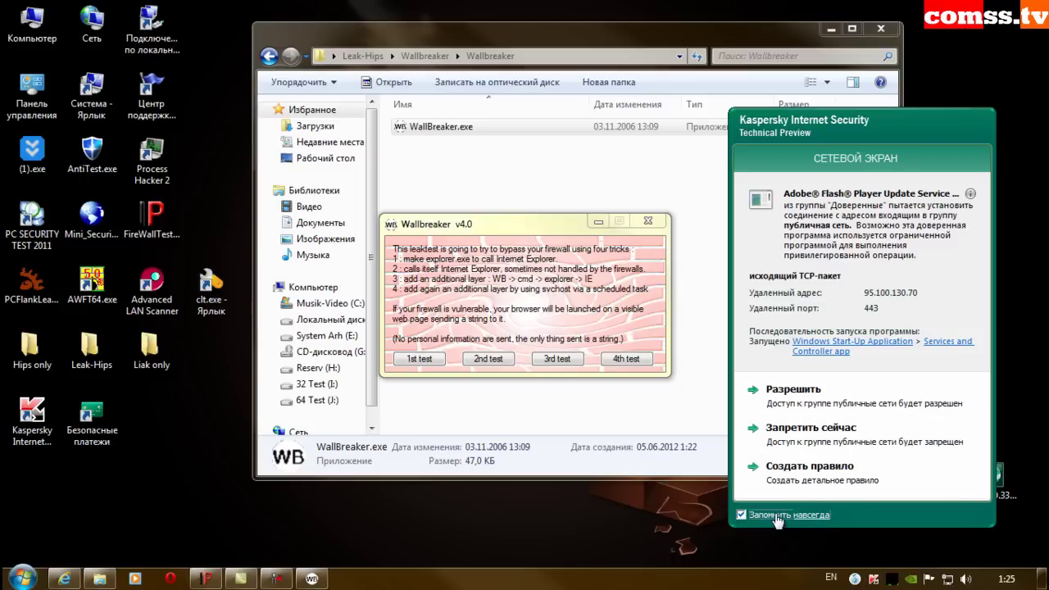
click(793, 391)
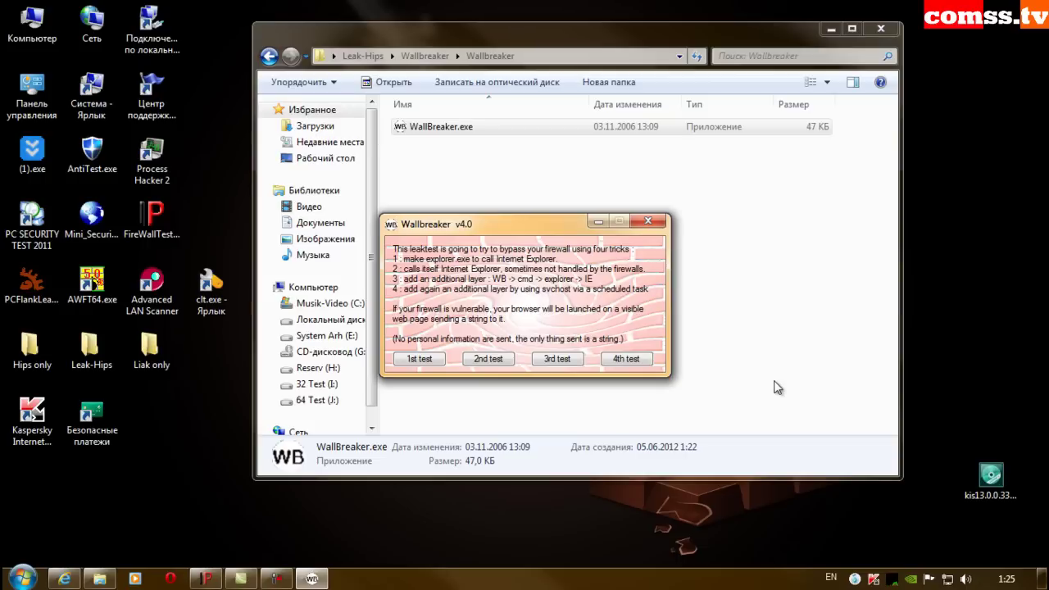
Run Wallbreaker's 1st and 2nd tests, denying its browser command-line use and Internet Explorer's protected file reads (Запретить сейчас).
click(432, 360)
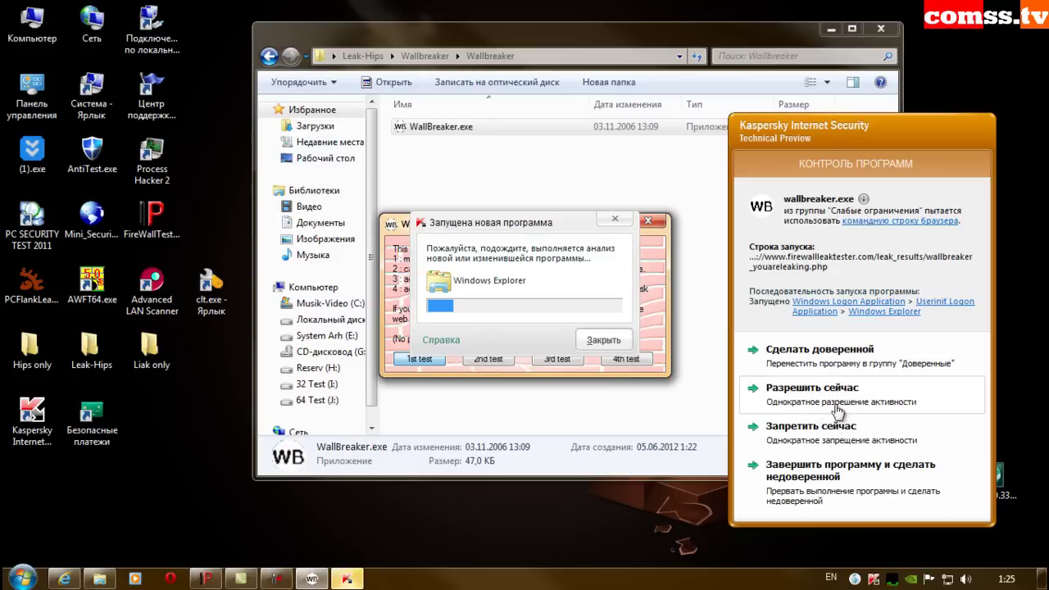
click(802, 430)
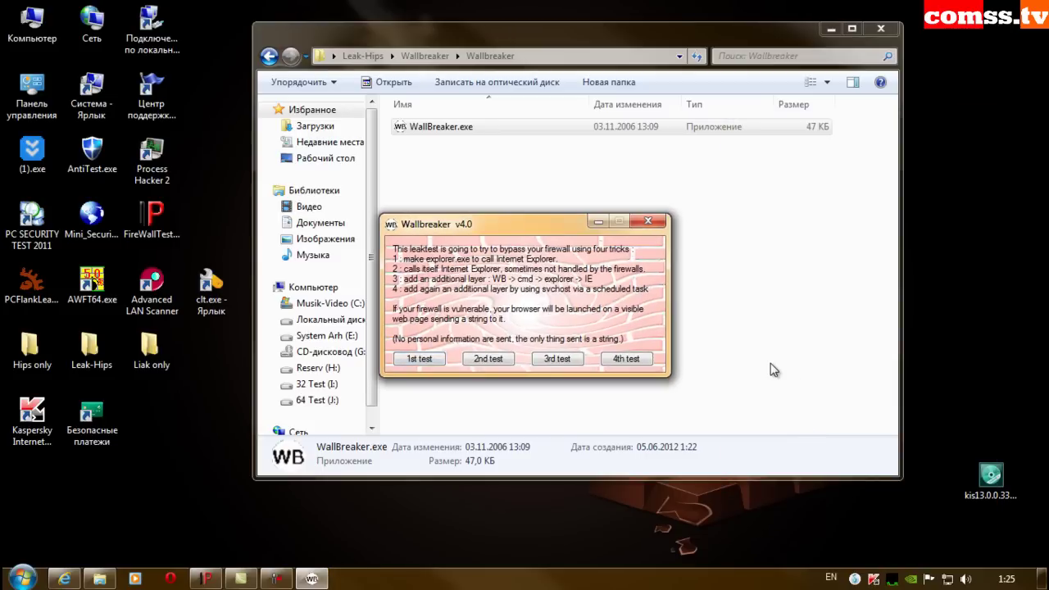
click(496, 365)
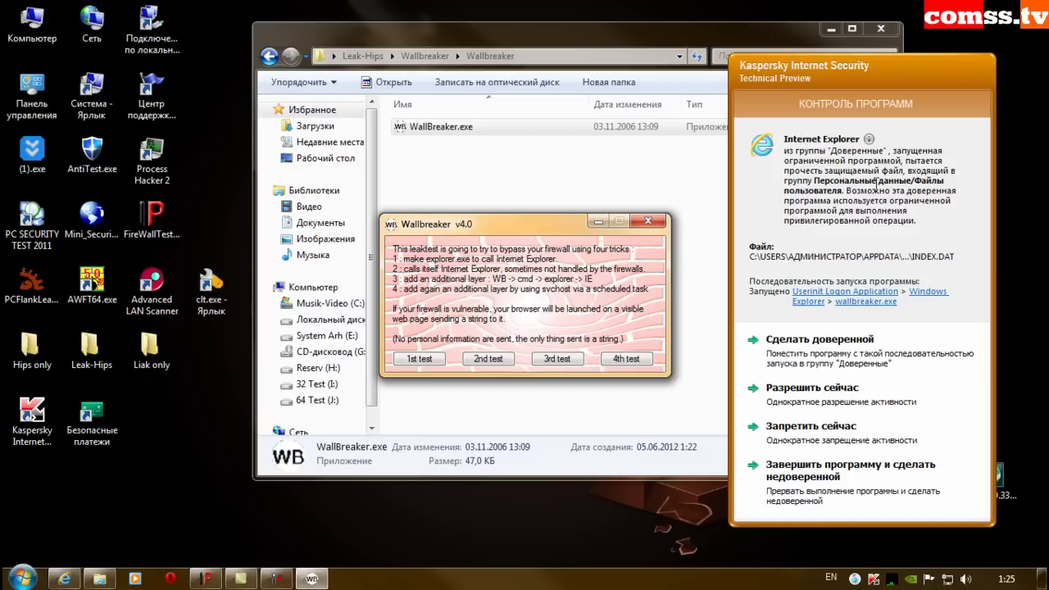
click(832, 433)
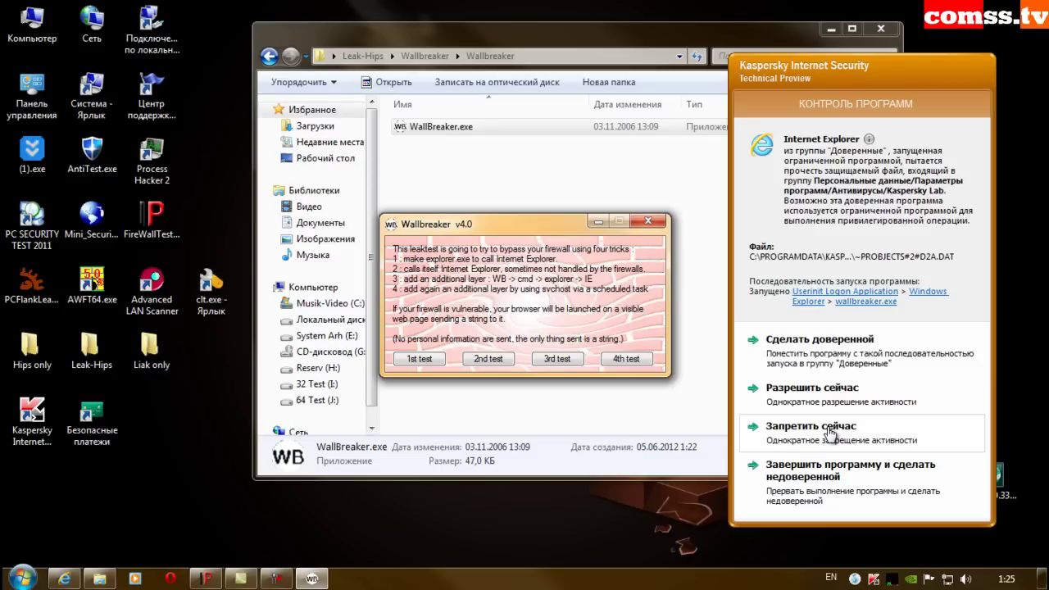
click(828, 432)
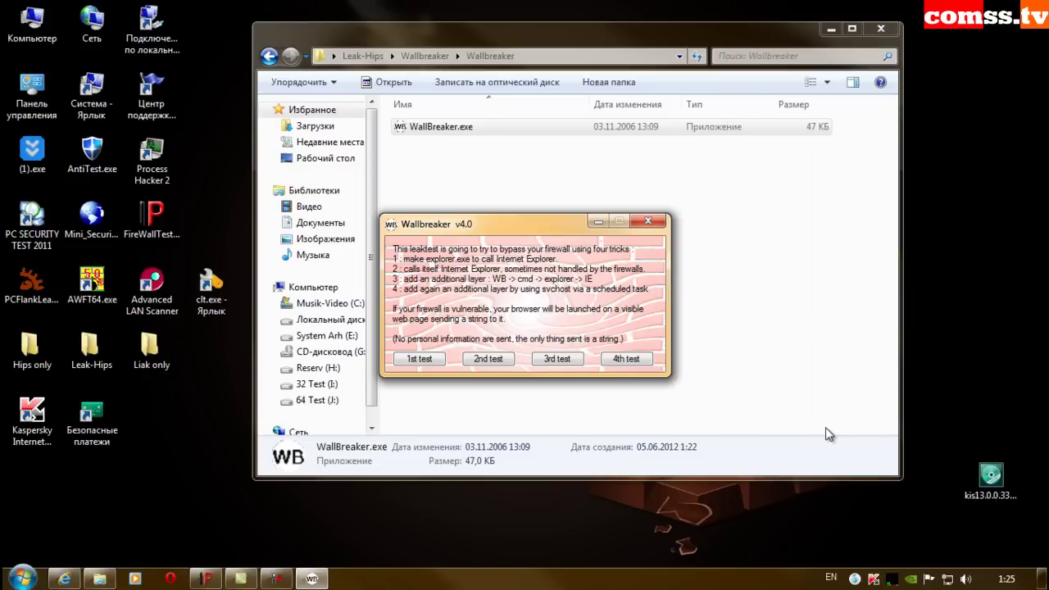
Run Wallbreaker's 3rd test and deny each activity prompt for wallbreaker.exe, including registry and process access (Запретить сейчас).
click(558, 359)
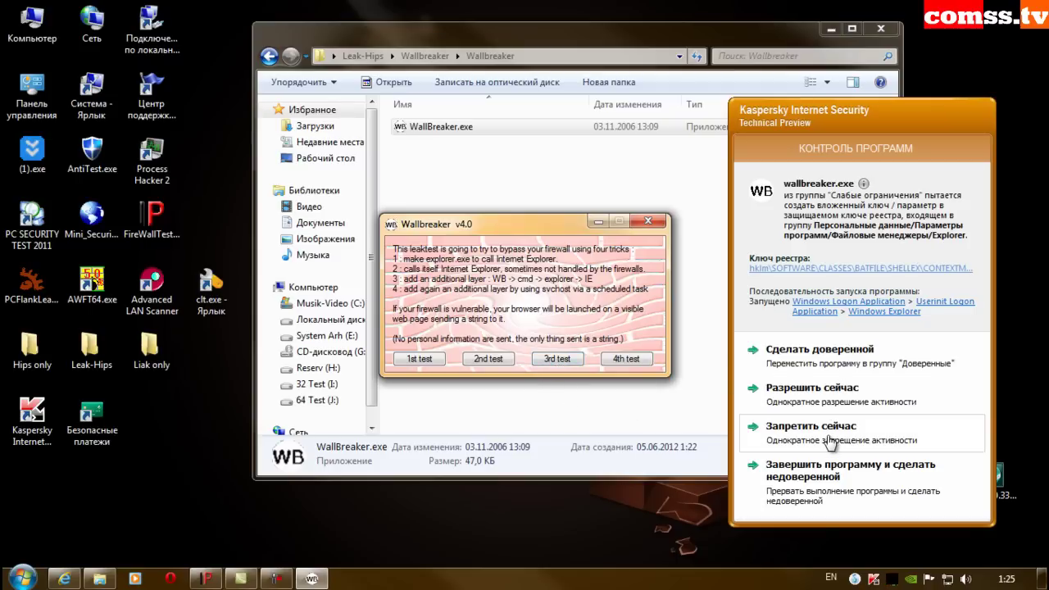
click(828, 439)
click(812, 431)
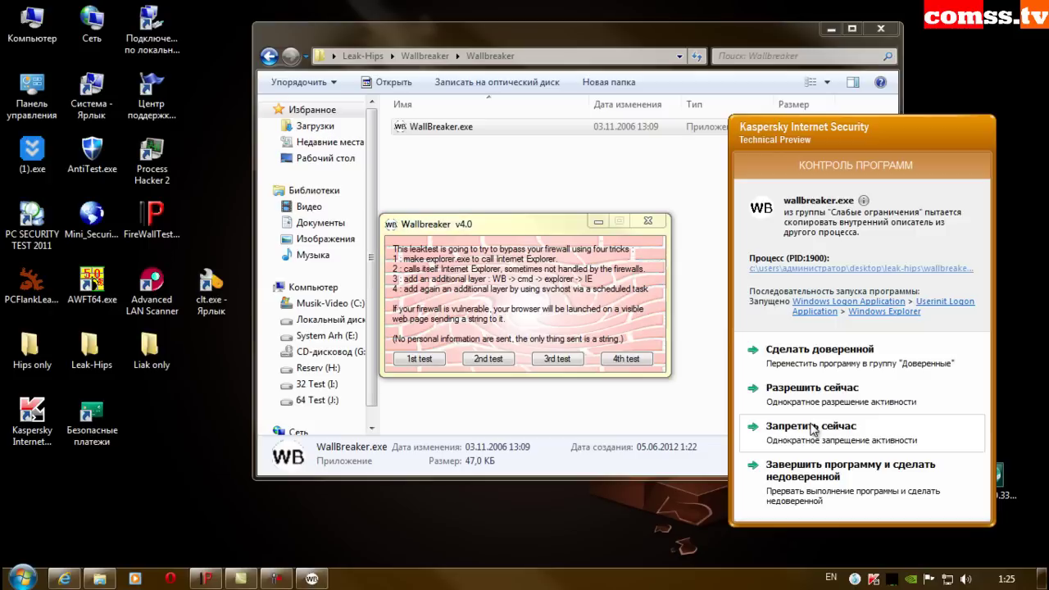
click(812, 430)
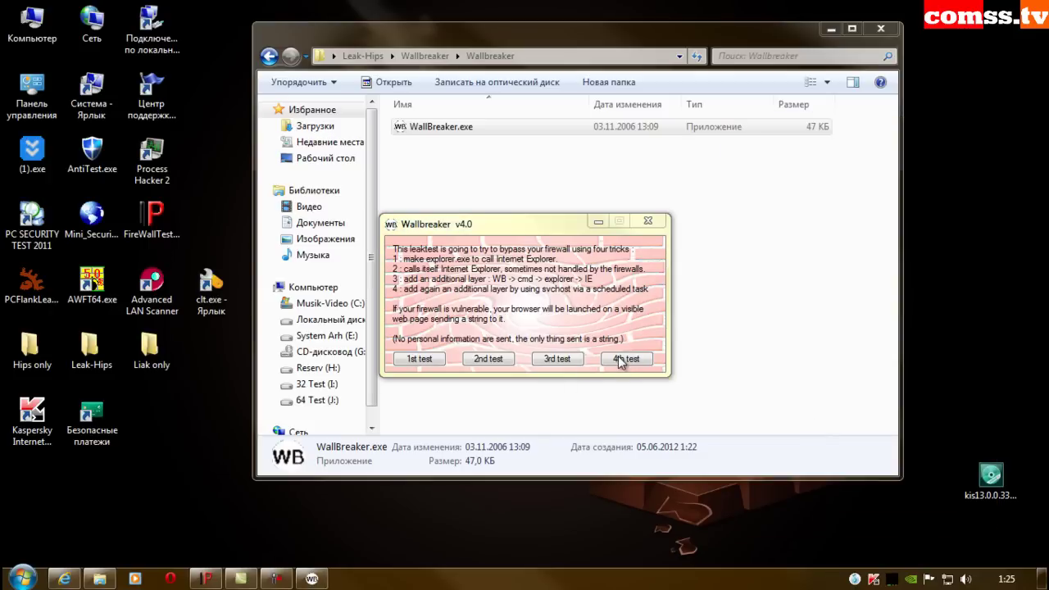
Run Wallbreaker's 4th test and close Wallbreaker.
drag(554, 231, 559, 235)
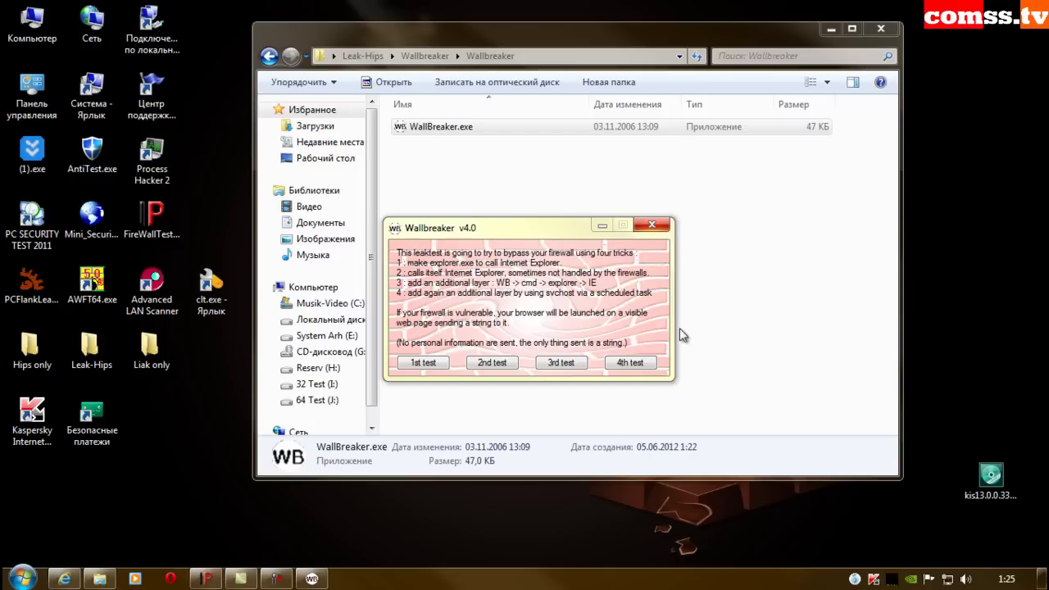
click(632, 363)
click(651, 224)
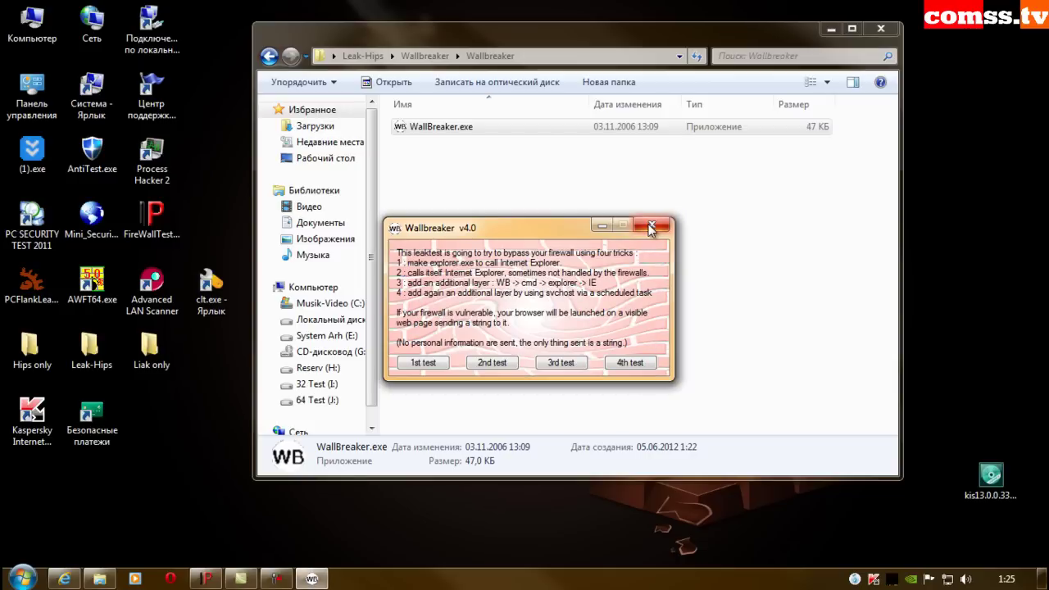
Open the Zabypass folder in Leak-Hips, and the COT folder in Liak only.
click(508, 360)
key(BackSpace)
double_click(459, 272)
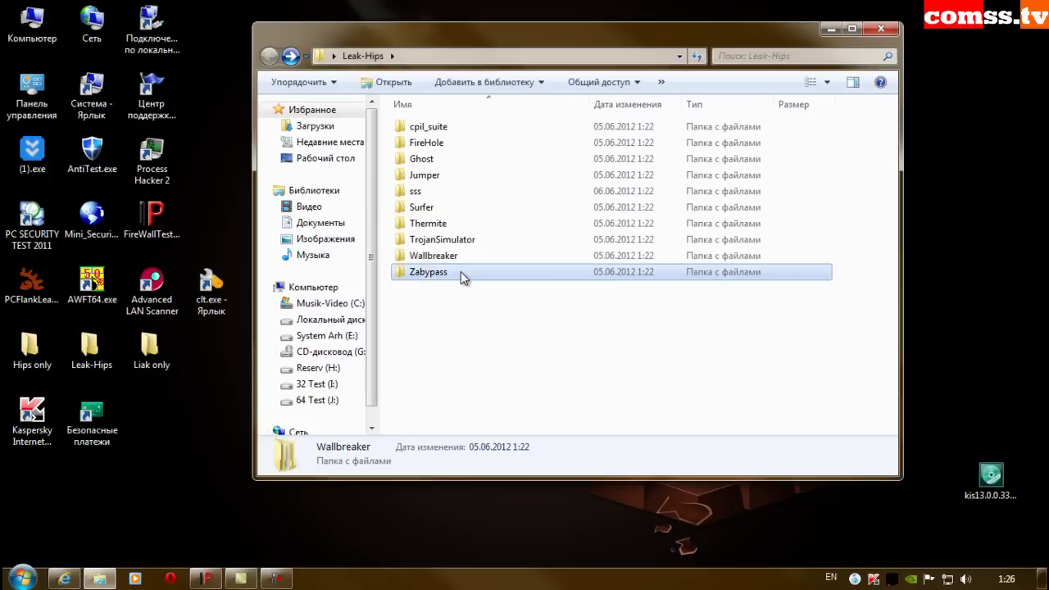
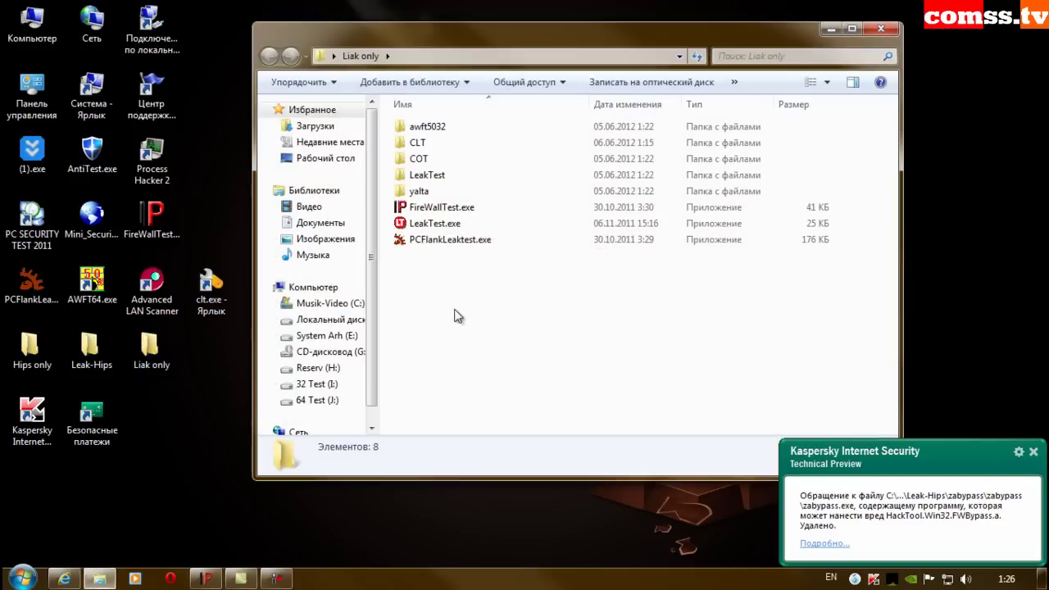
double_click(434, 162)
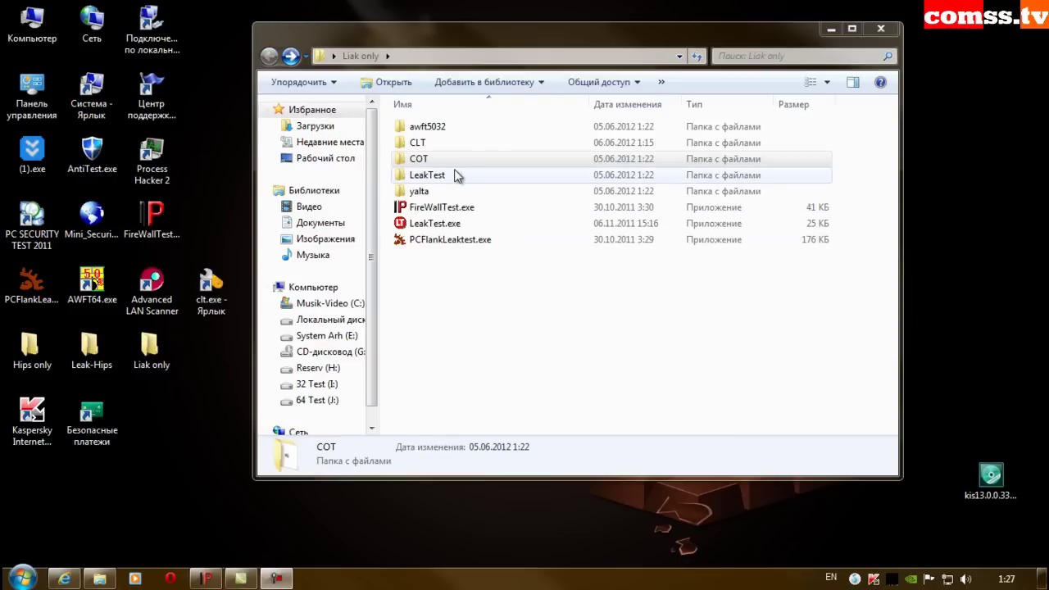
Run leaktest.exe from the nested LeakTest folder in Liak only, test for leaks with its connection to grc.com denied, and close it.
double_click(455, 174)
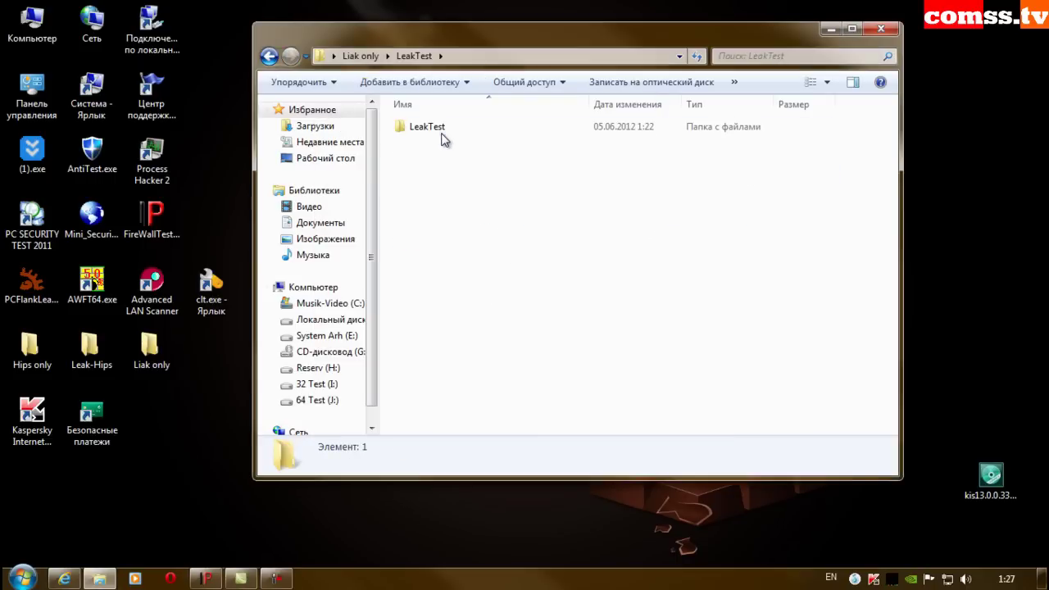
double_click(434, 128)
double_click(447, 127)
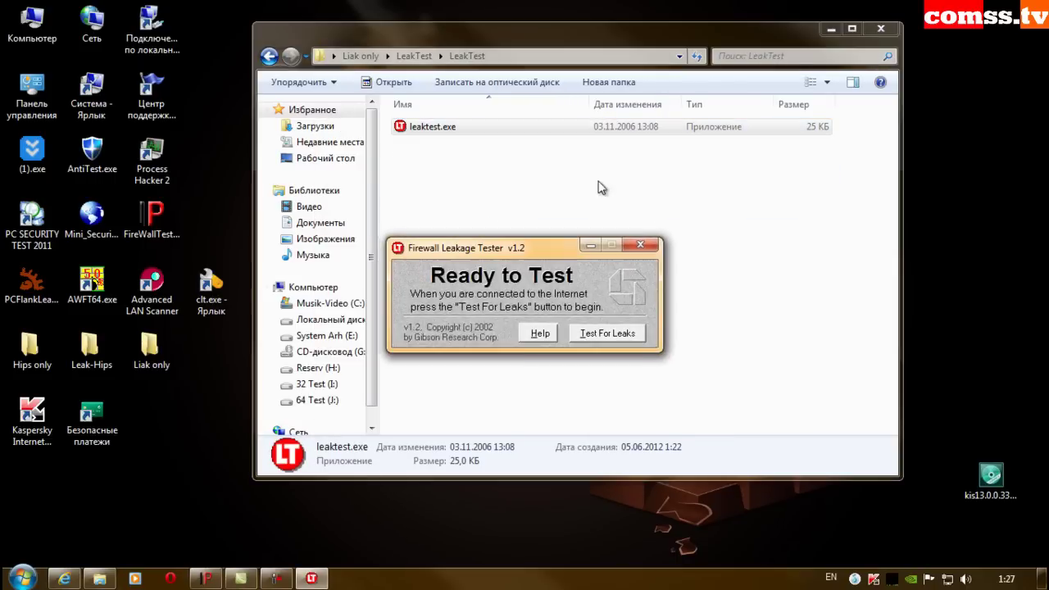
click(608, 336)
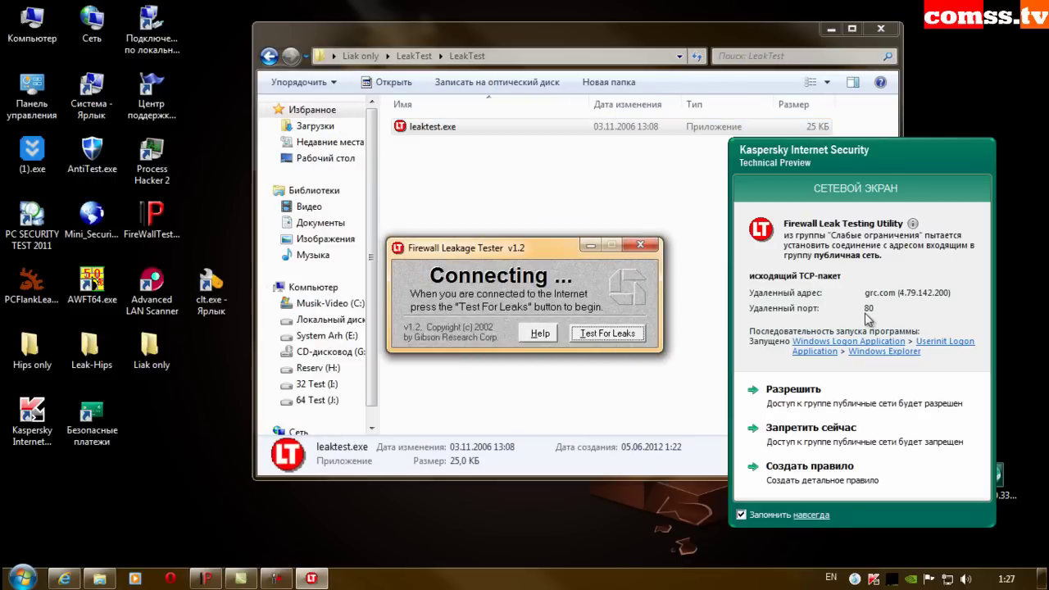
click(812, 428)
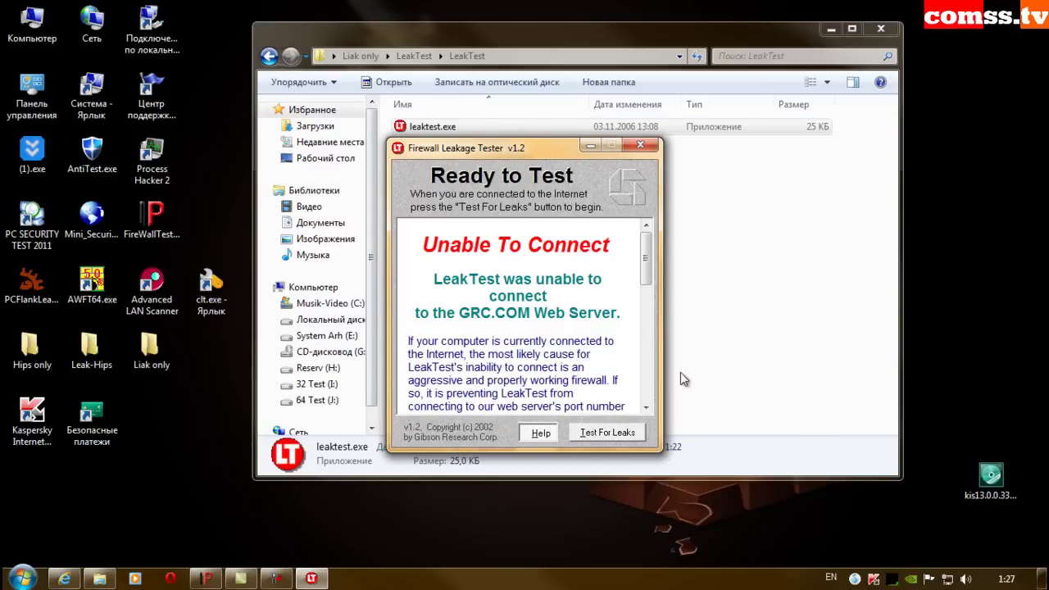
click(641, 145)
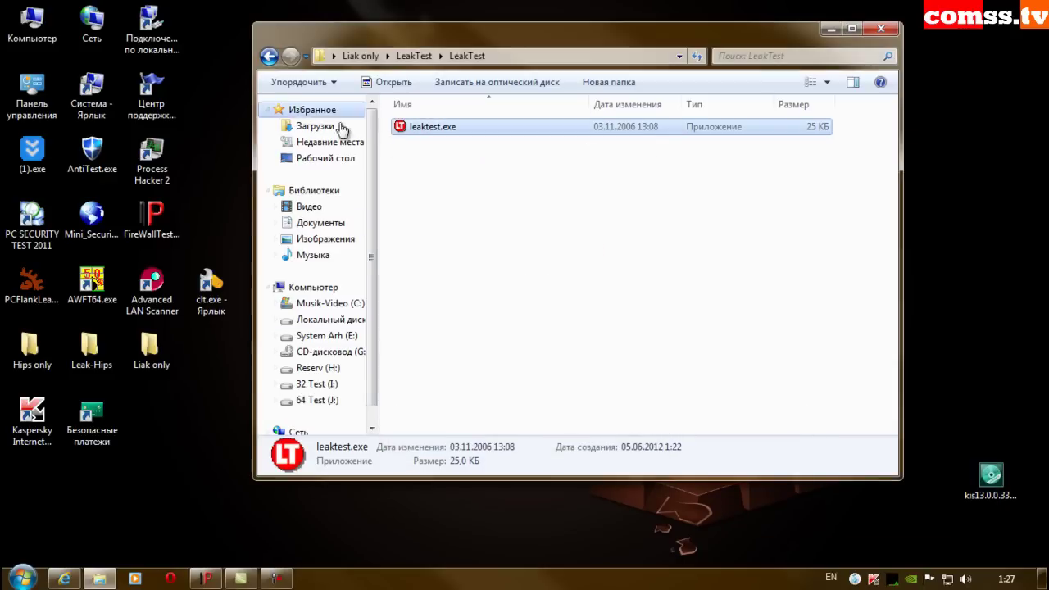
Run Yalta.exe from the yalta folder in Liak only, perform the Classical LeakTest on 127.0.0.1 port 5555, and save and exit.
click(268, 58)
click(269, 58)
double_click(457, 189)
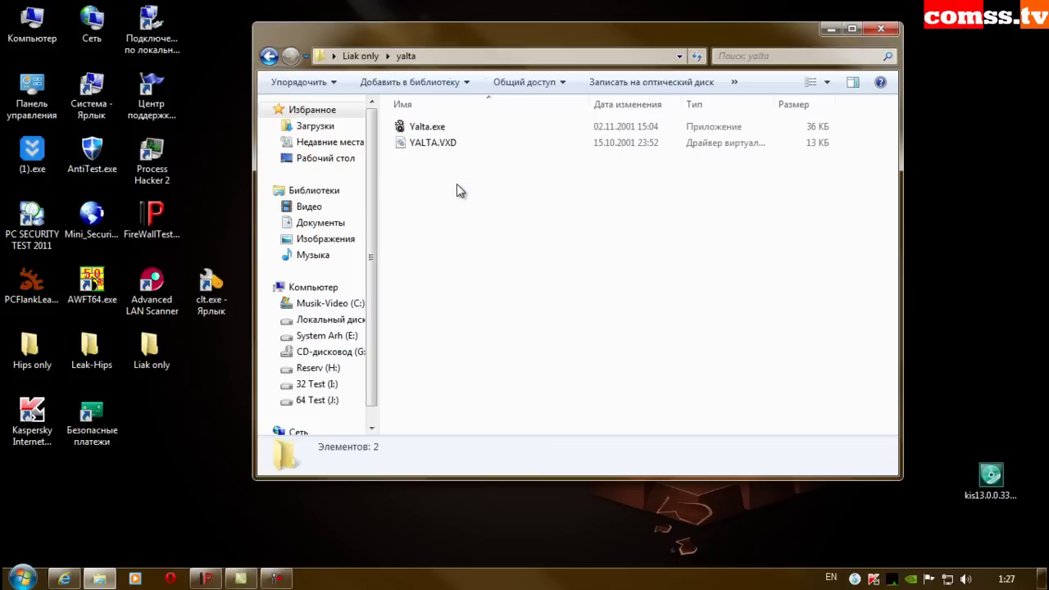
double_click(449, 127)
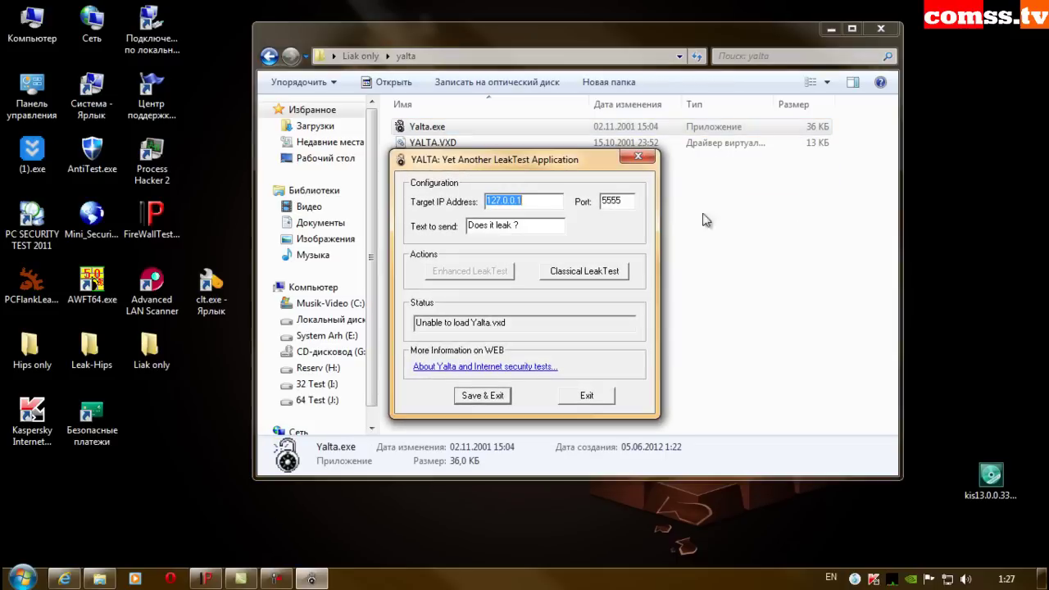
click(575, 277)
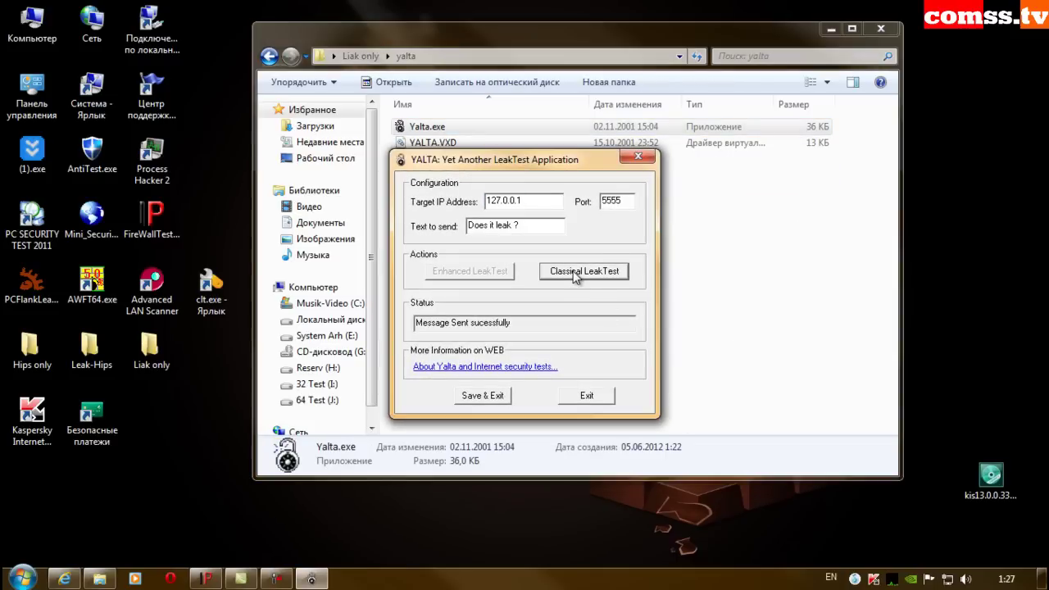
click(484, 396)
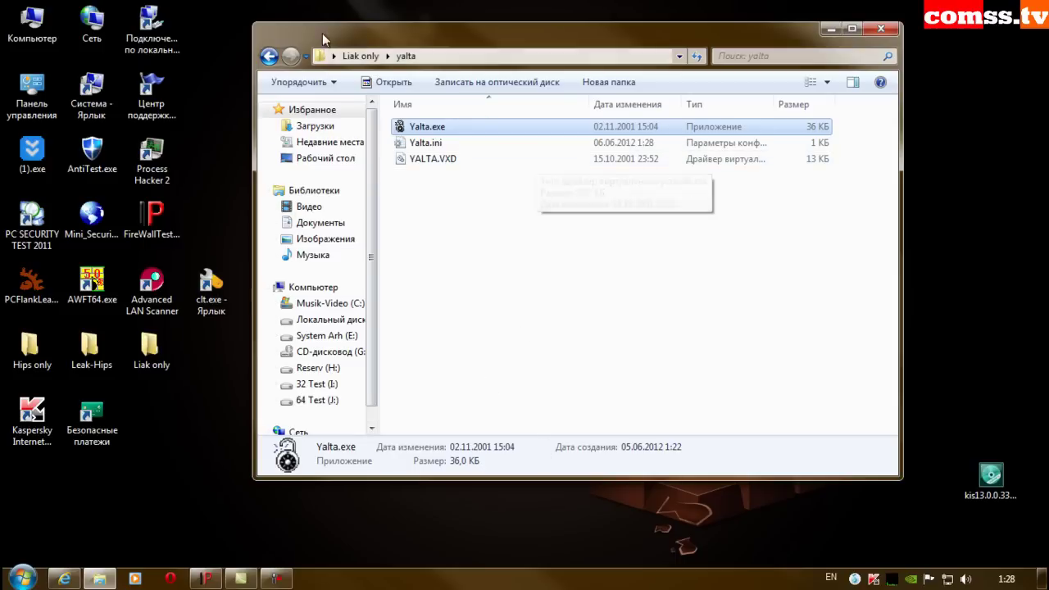
Close the Liak only folder, run Mini Security Test while denying its registry changes in each Kaspersky alert, and close it.
click(269, 56)
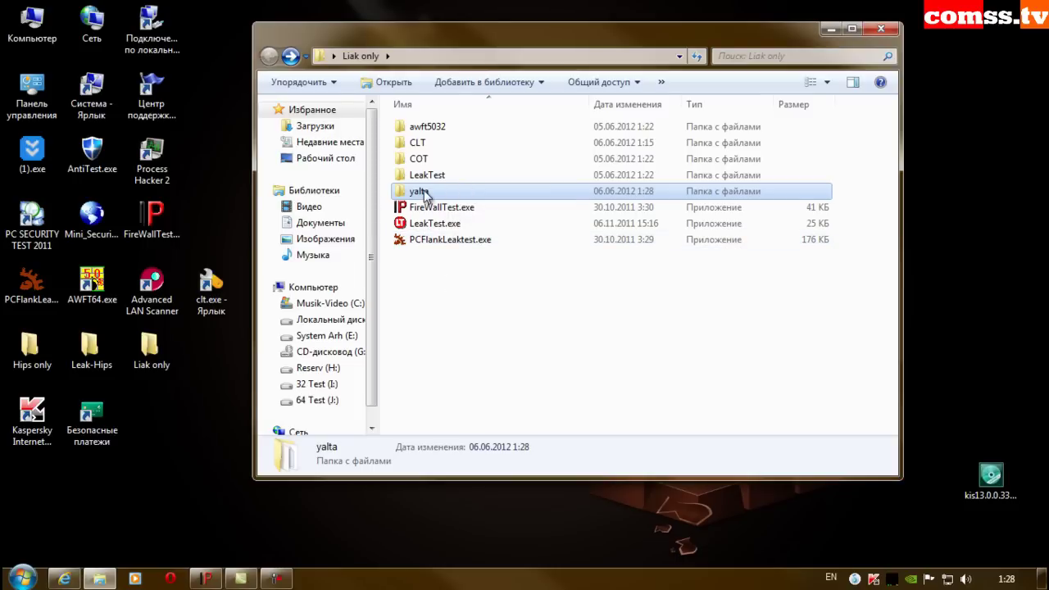
click(881, 33)
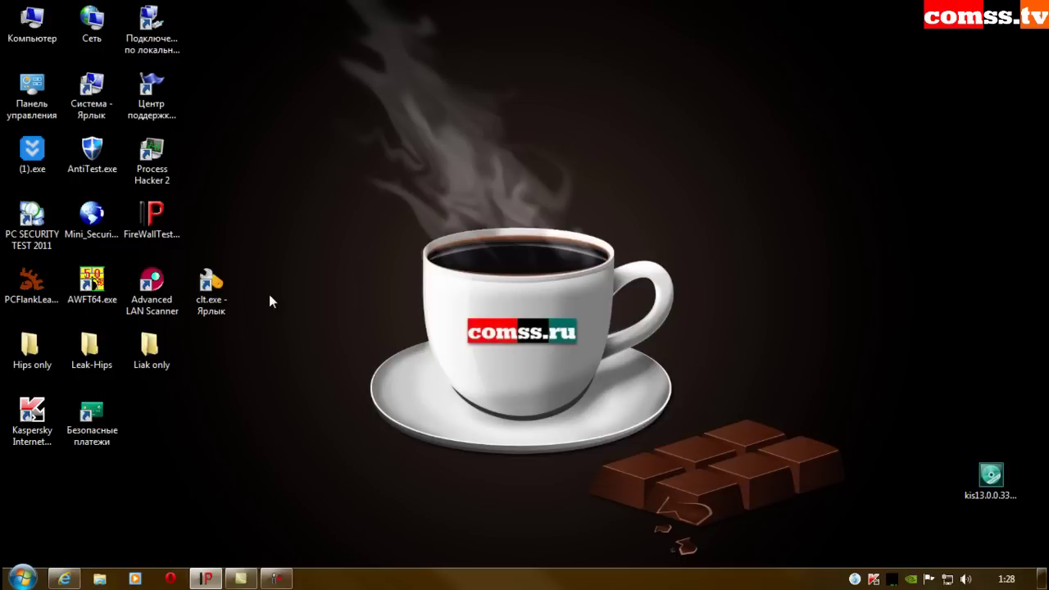
double_click(95, 218)
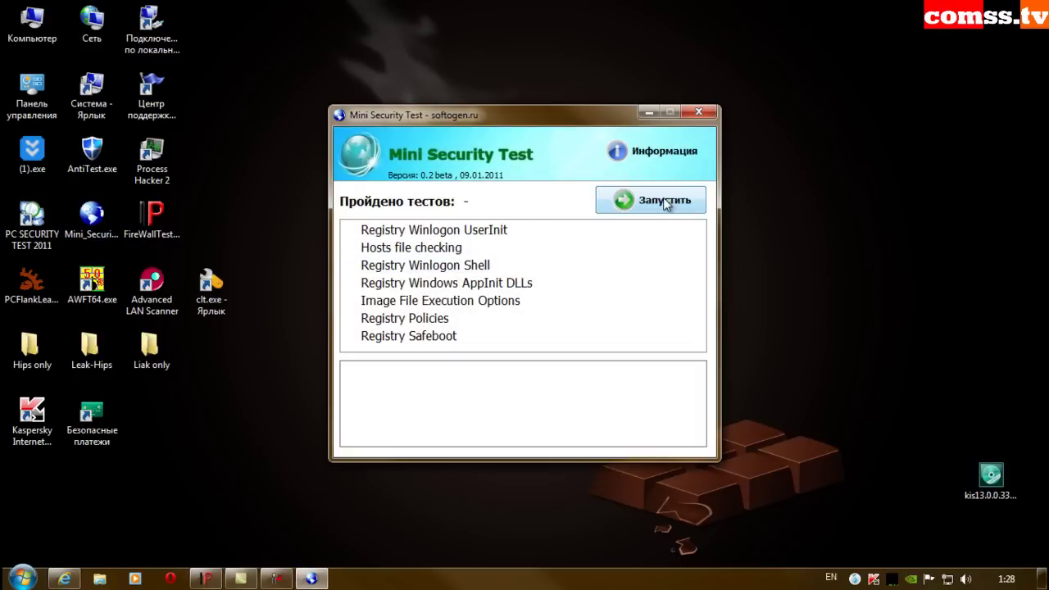
click(664, 202)
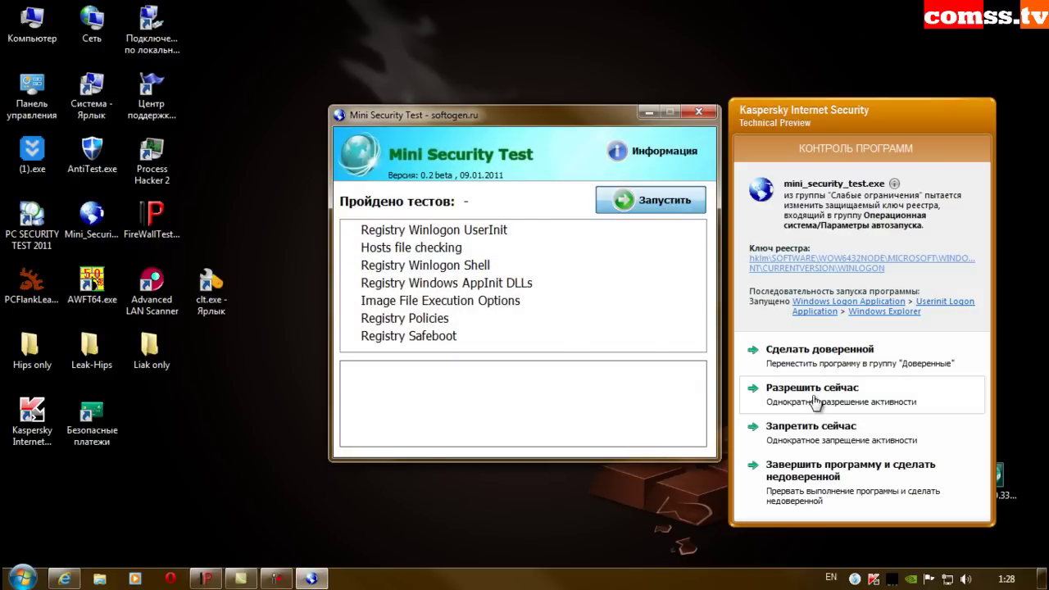
click(812, 433)
click(812, 433)
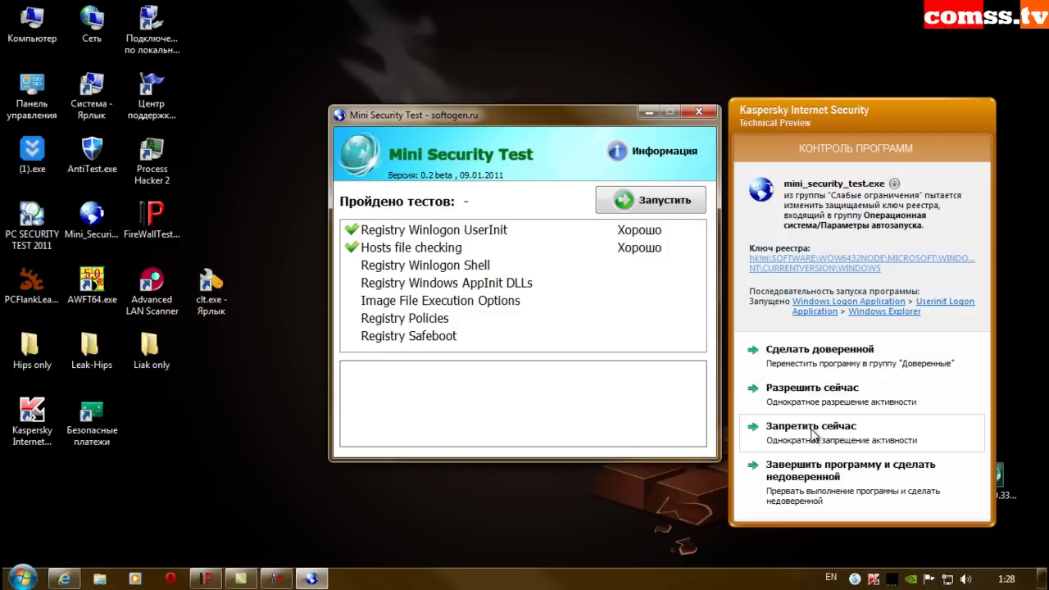
click(812, 433)
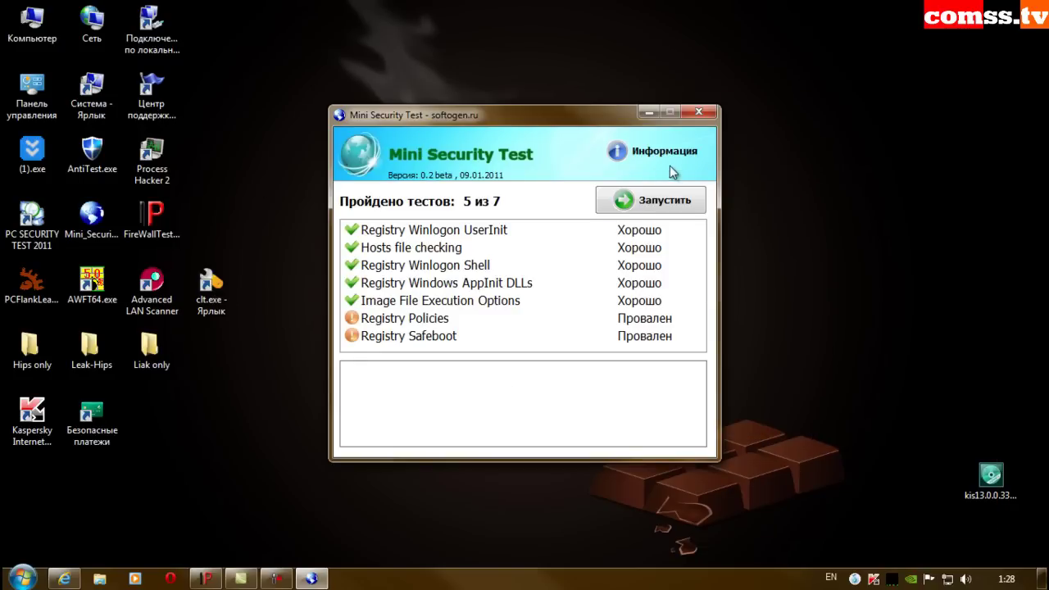
click(699, 112)
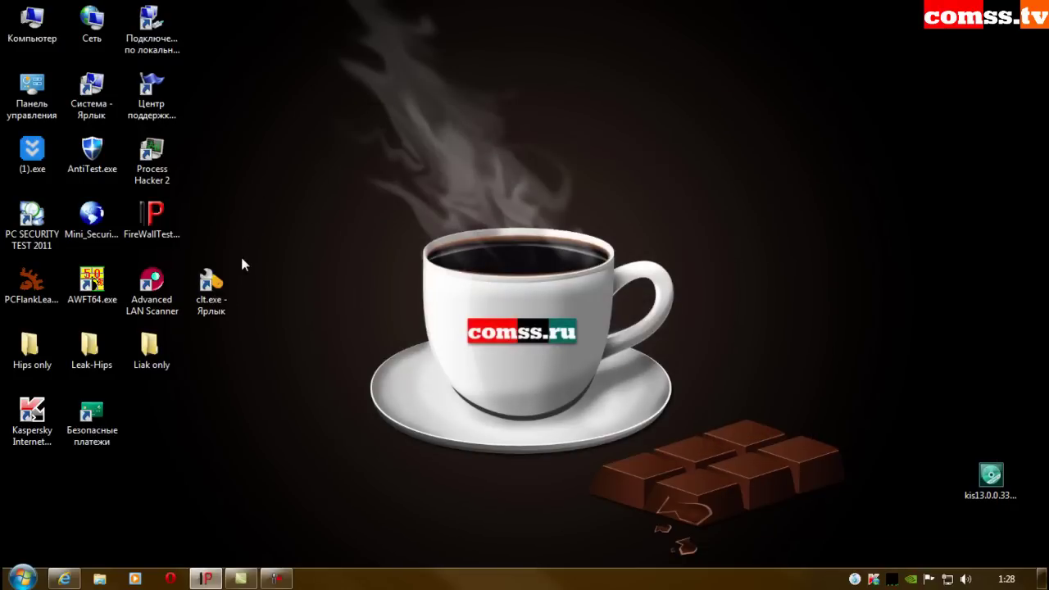
Run PCFlank Leaktest with the test string 54345 and close it.
double_click(31, 283)
click(590, 404)
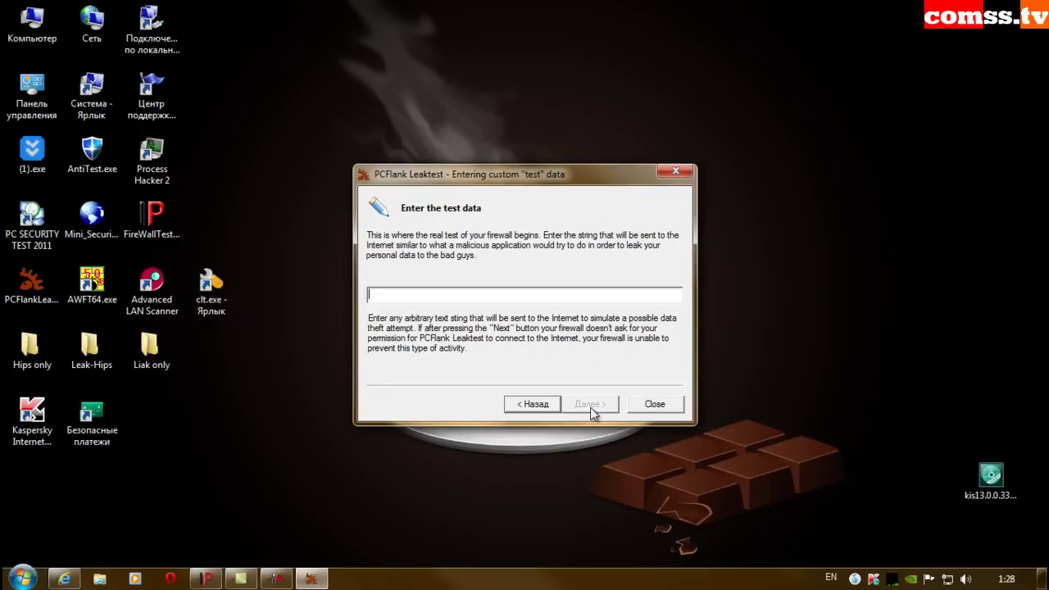
text(565656565656)
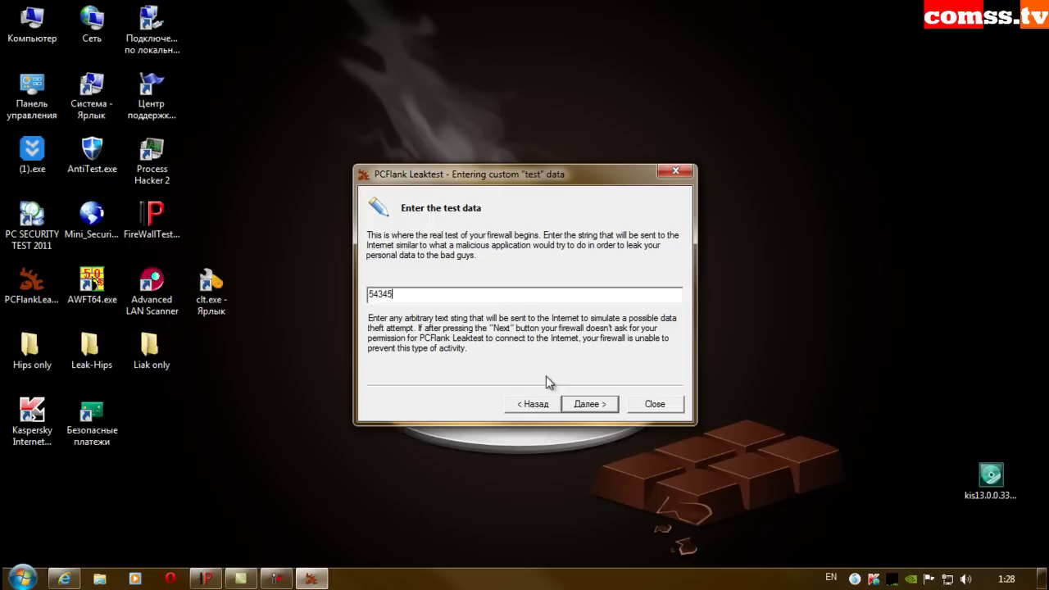
click(590, 404)
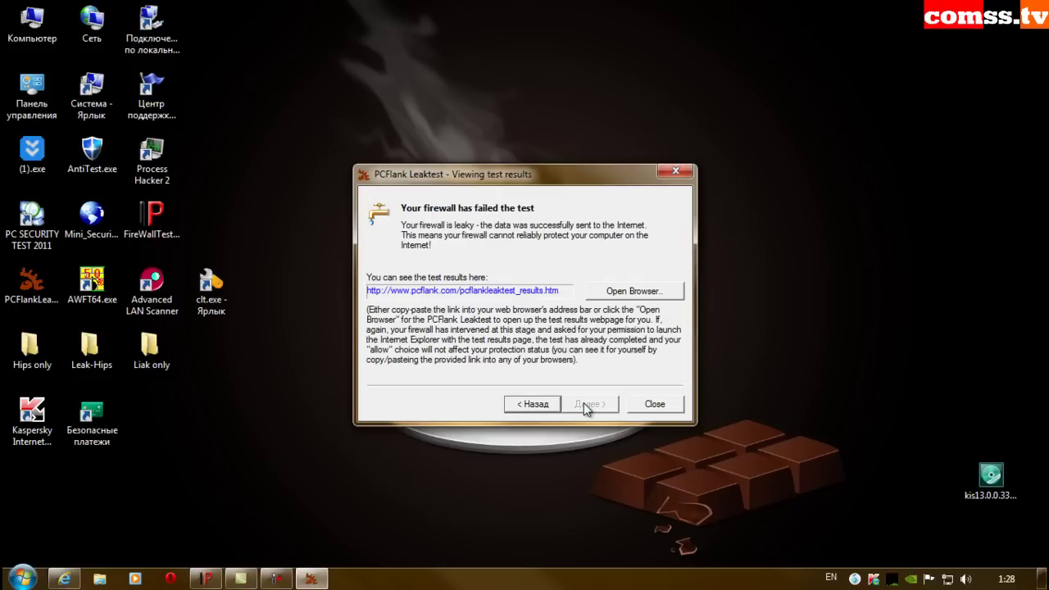
click(634, 291)
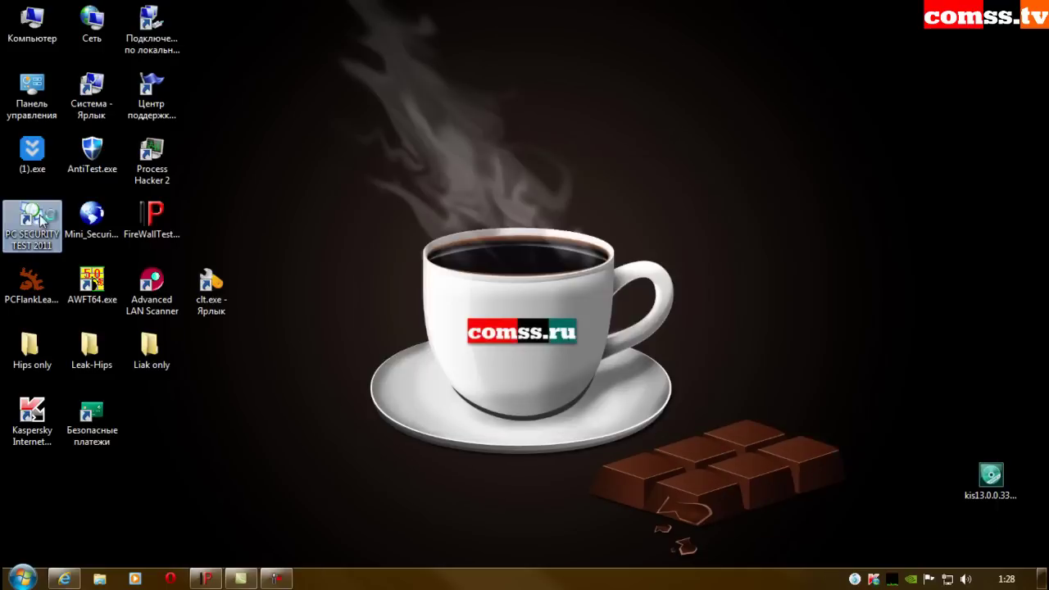
Launch PC Security Test 2011, allow its Internet Explorer registry read once, and start the standard tests.
double_click(41, 218)
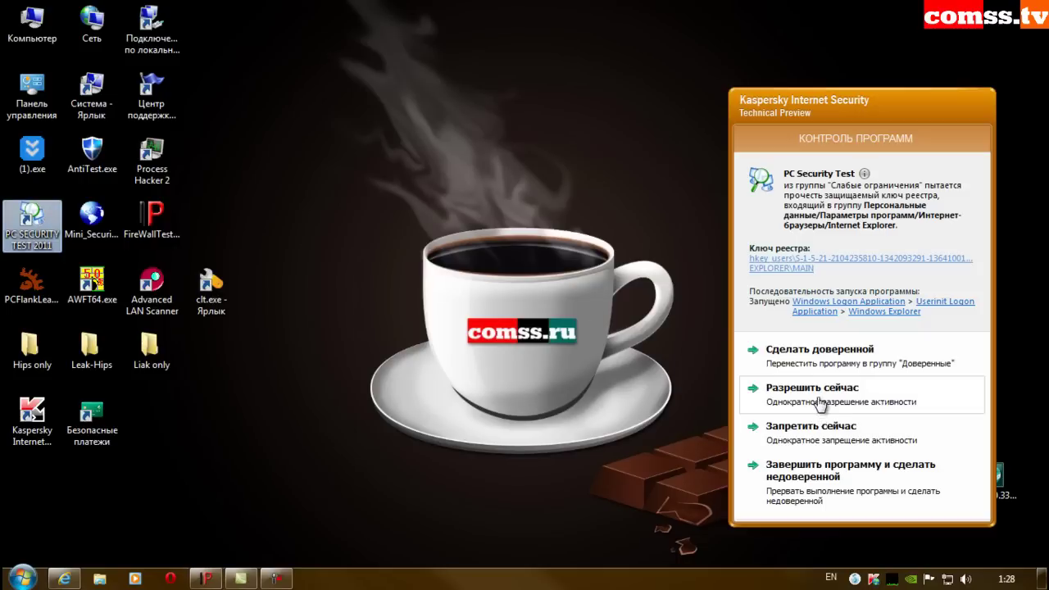
click(817, 389)
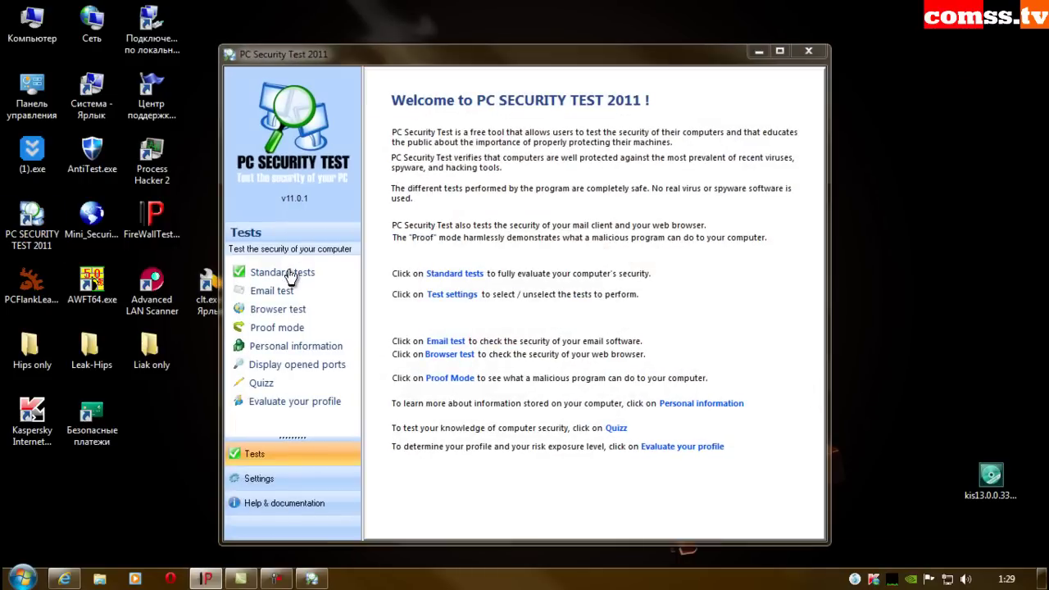
click(281, 272)
click(689, 461)
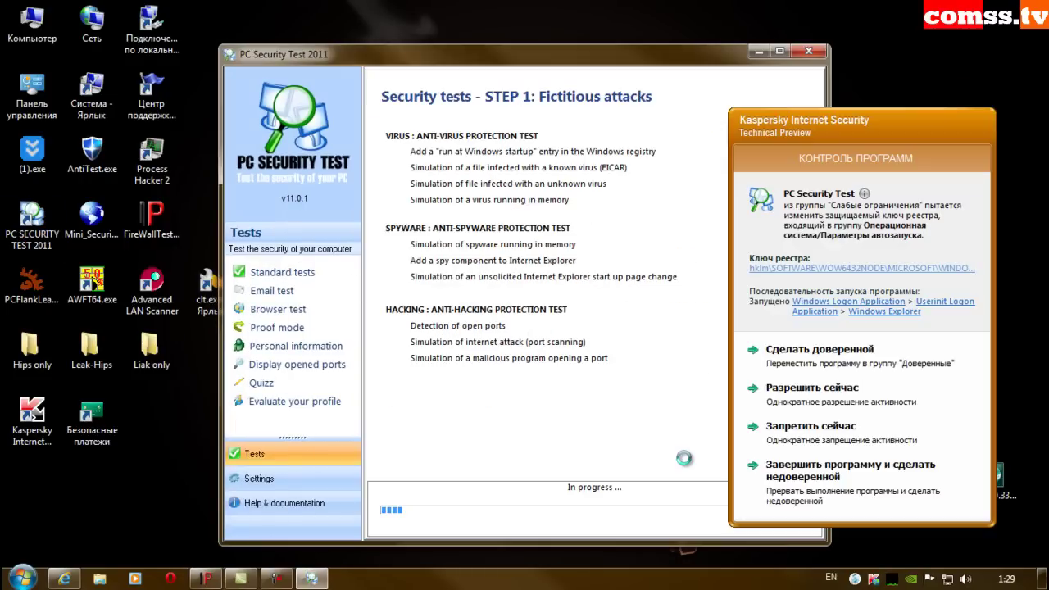
Deny PC Security Test's autorun registry change, SYSTEM32.EXE file creation and TCP/IP registry key creation during the fictitious attacks.
click(818, 428)
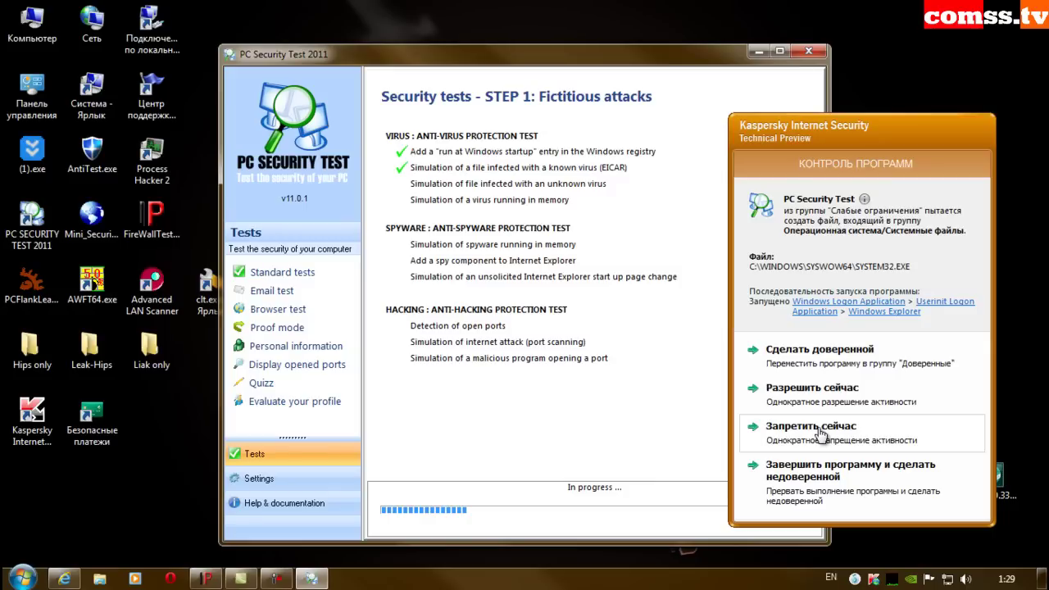
click(821, 432)
click(667, 354)
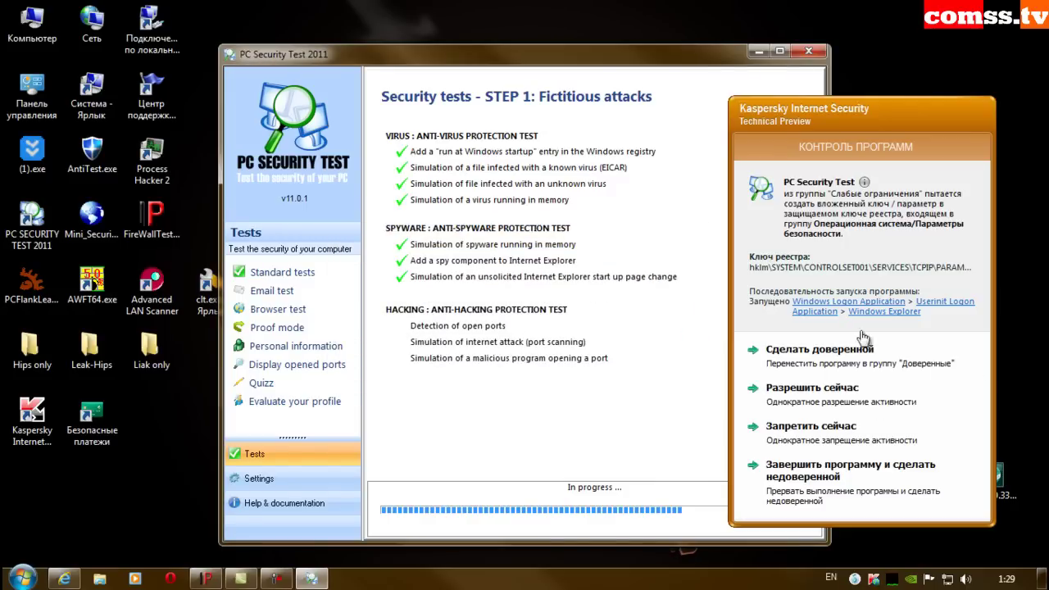
click(825, 438)
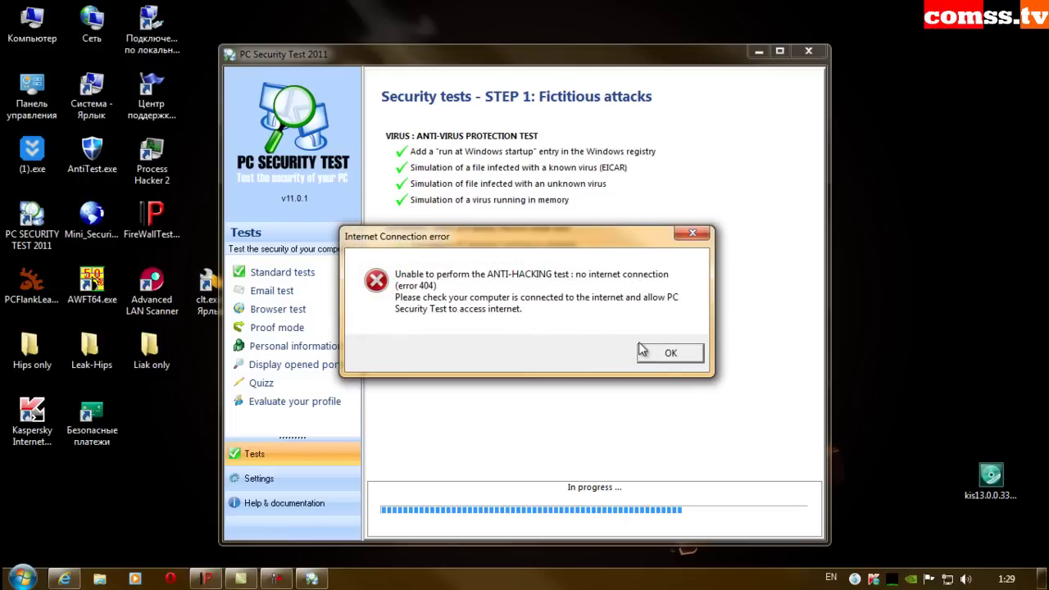
Dismiss the anti-hacking connection error and run the outgoing internet connection test, denying code injection into sop.exe.
click(667, 354)
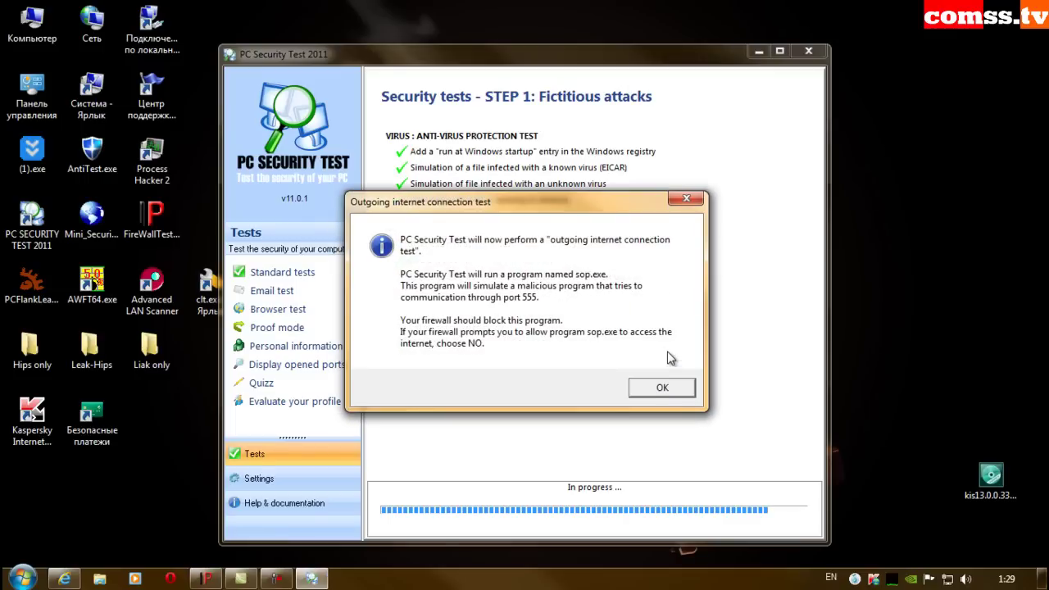
click(663, 388)
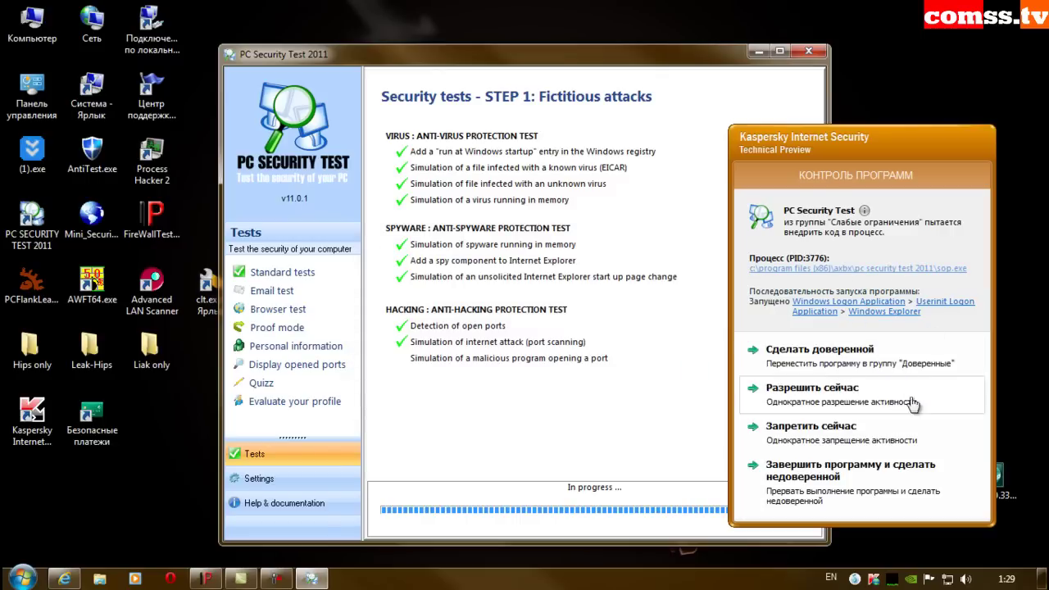
click(818, 428)
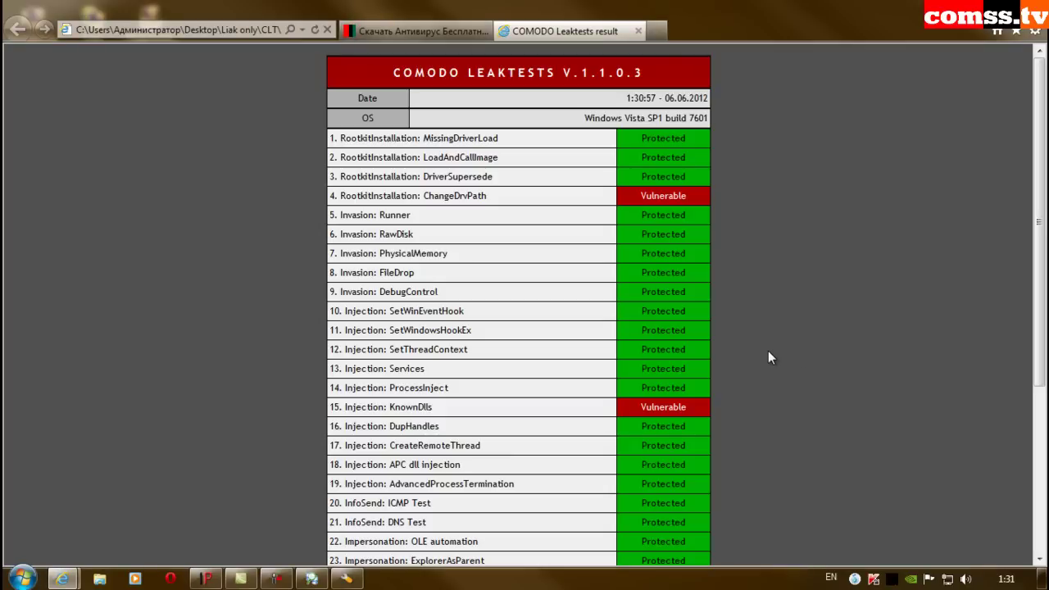
Review the remaining entries of the COMODO Leaktests result report.
scroll(768, 353, down, 4)
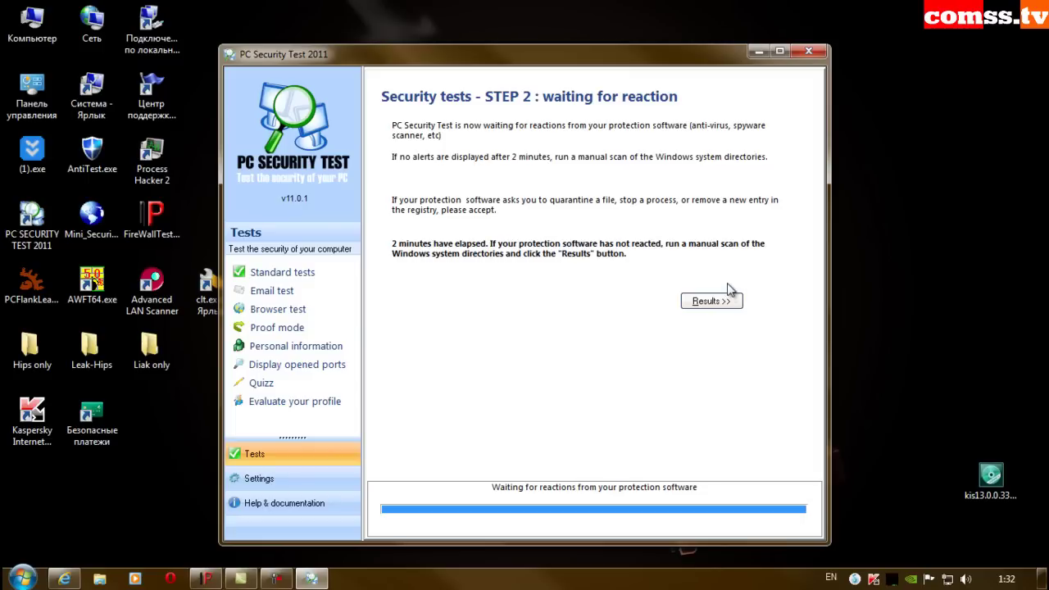
Show the PC Security Test results and delete the detected EICAR test file virus2.com.
click(709, 303)
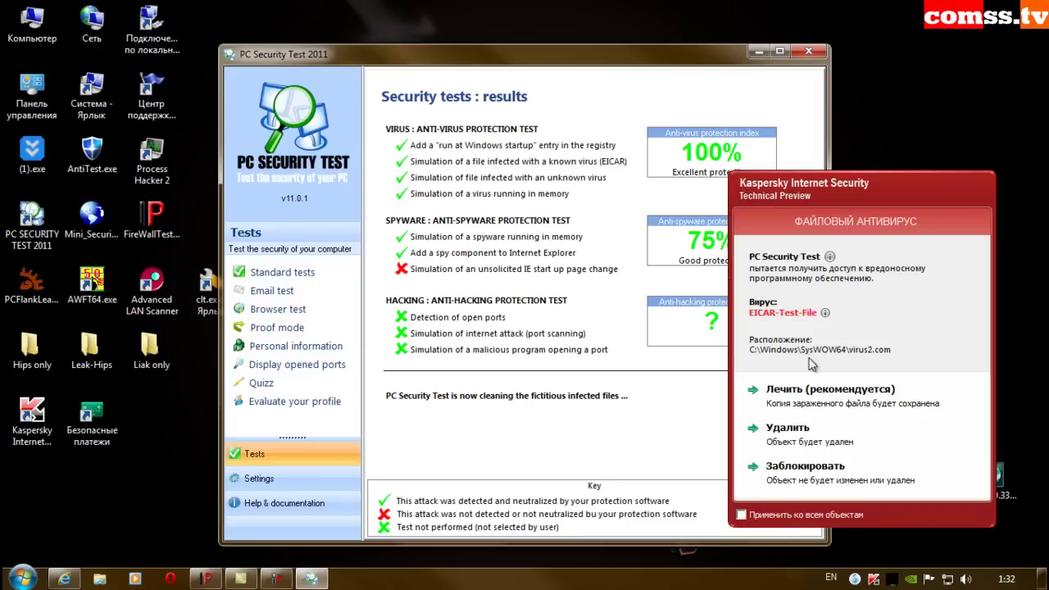
click(786, 431)
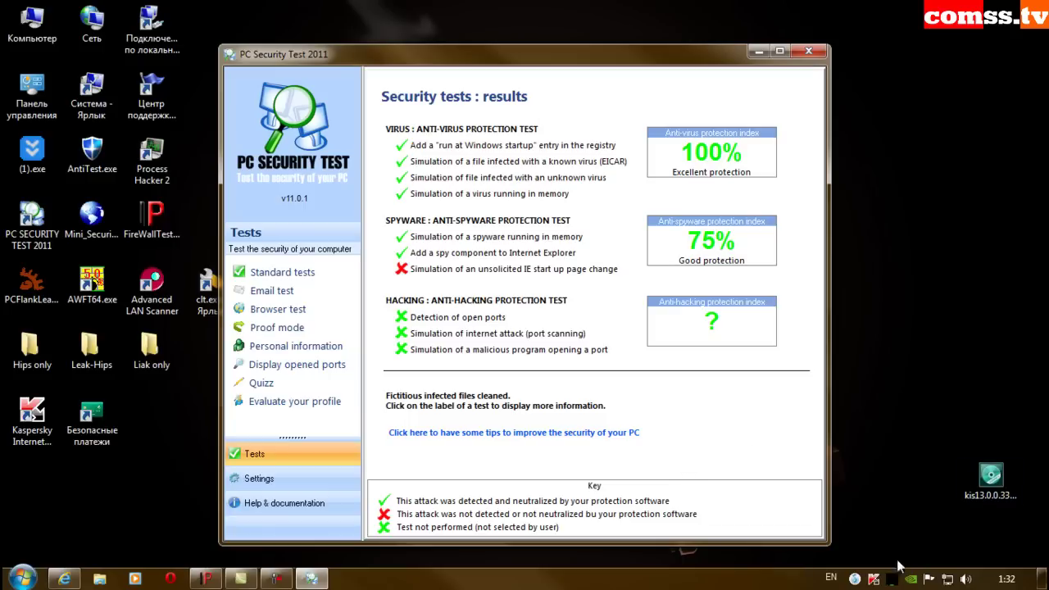
Review Kaspersky's settings for Mail, Web, IM and File Anti-Virus, activity monitoring and application control, and close them without changes.
click(877, 579)
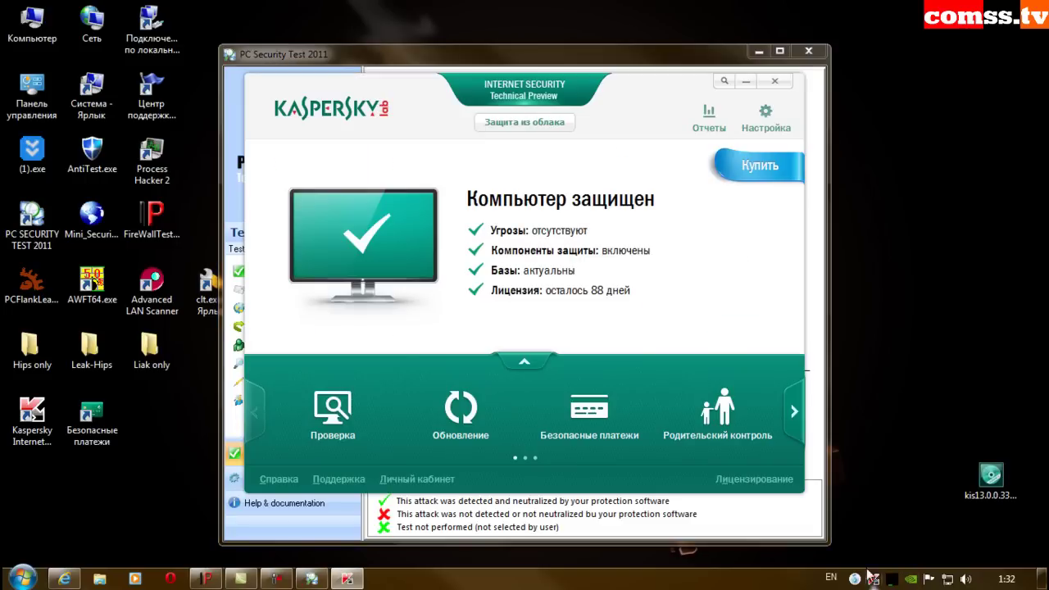
click(762, 125)
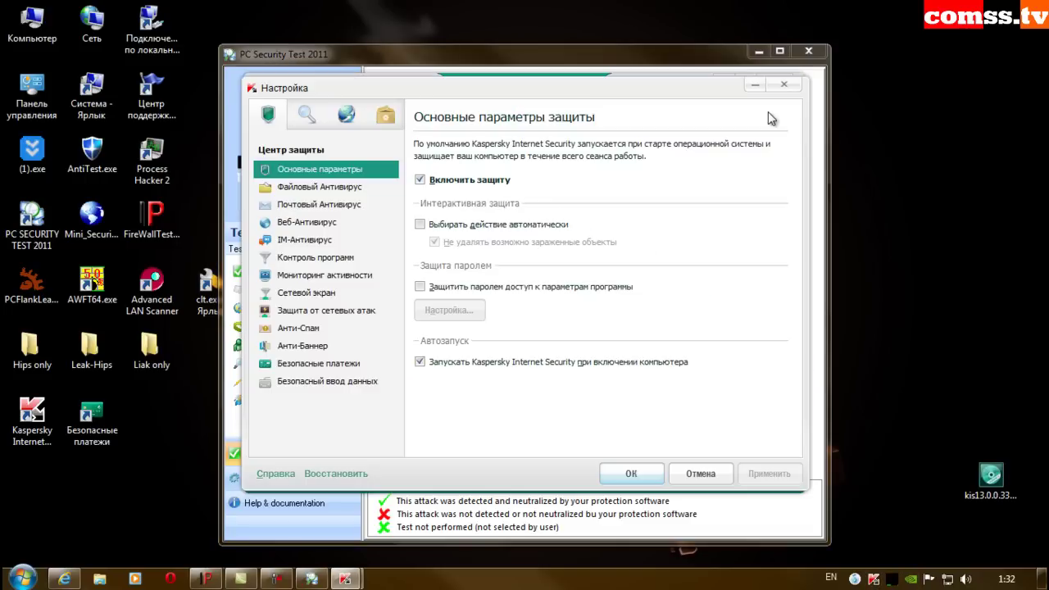
click(321, 226)
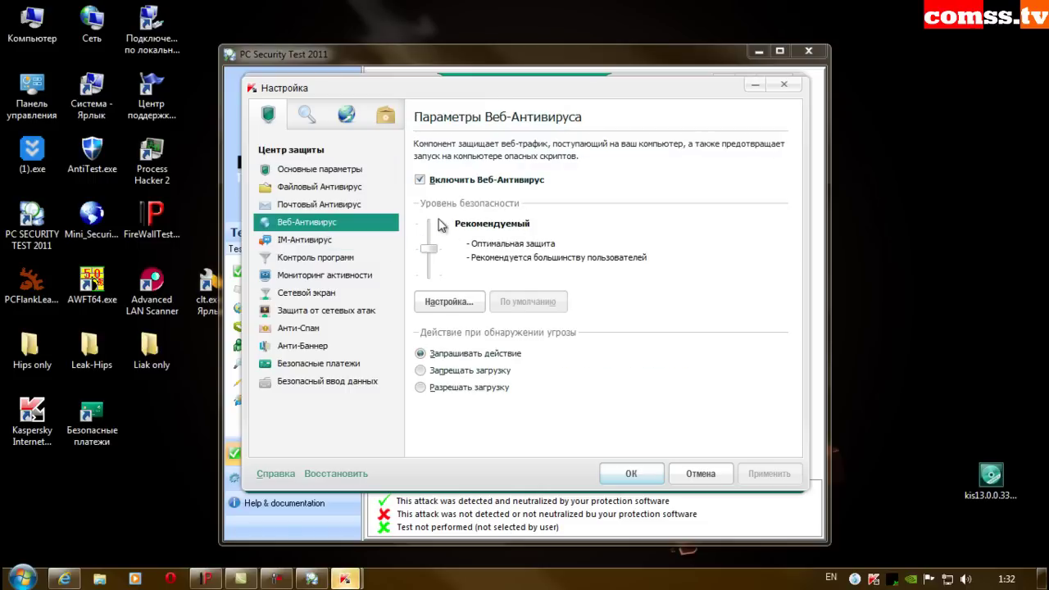
click(342, 211)
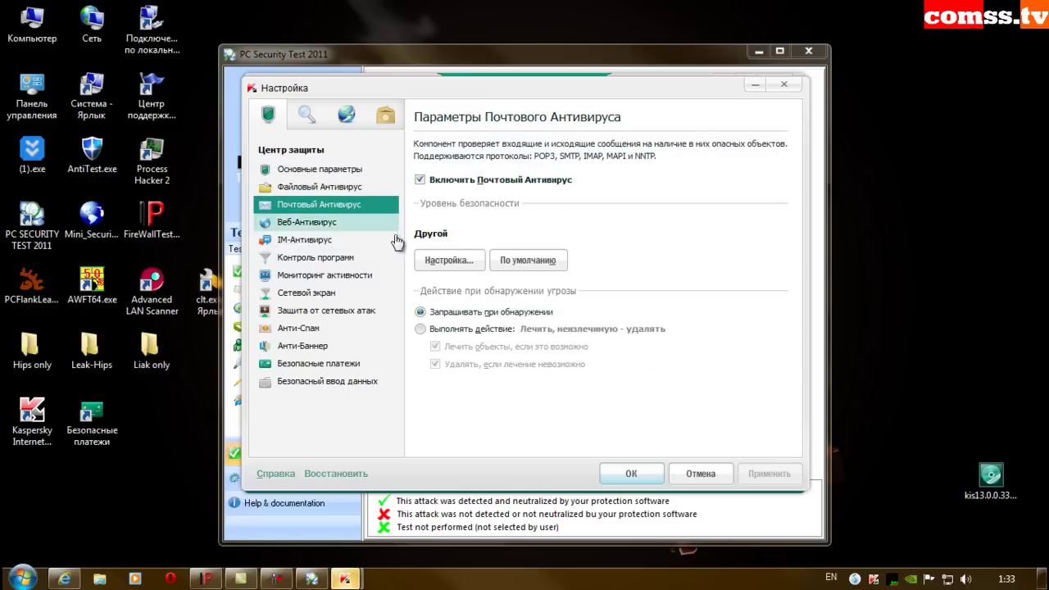
click(335, 225)
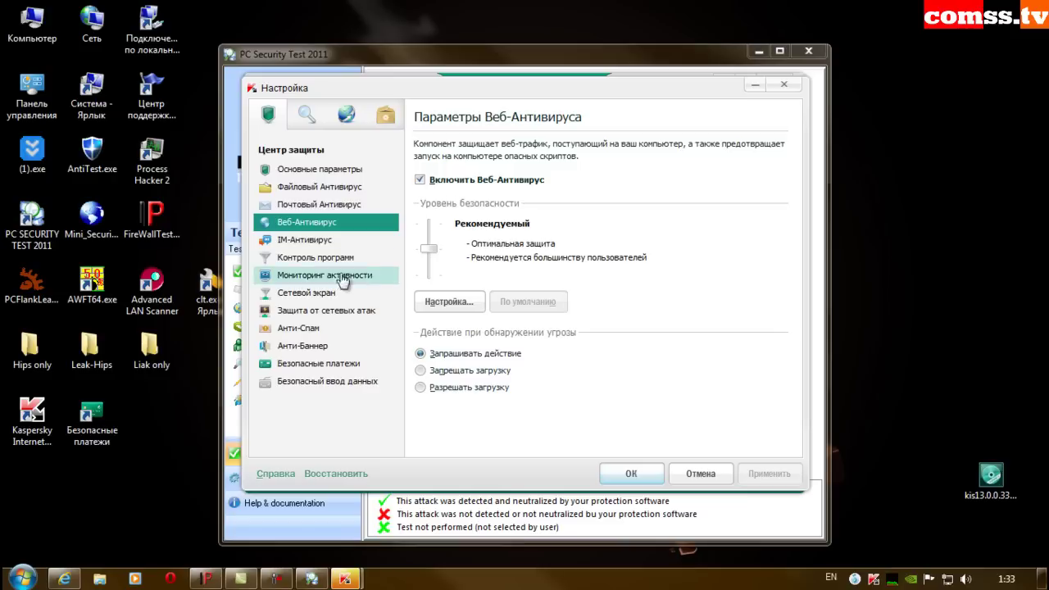
click(320, 241)
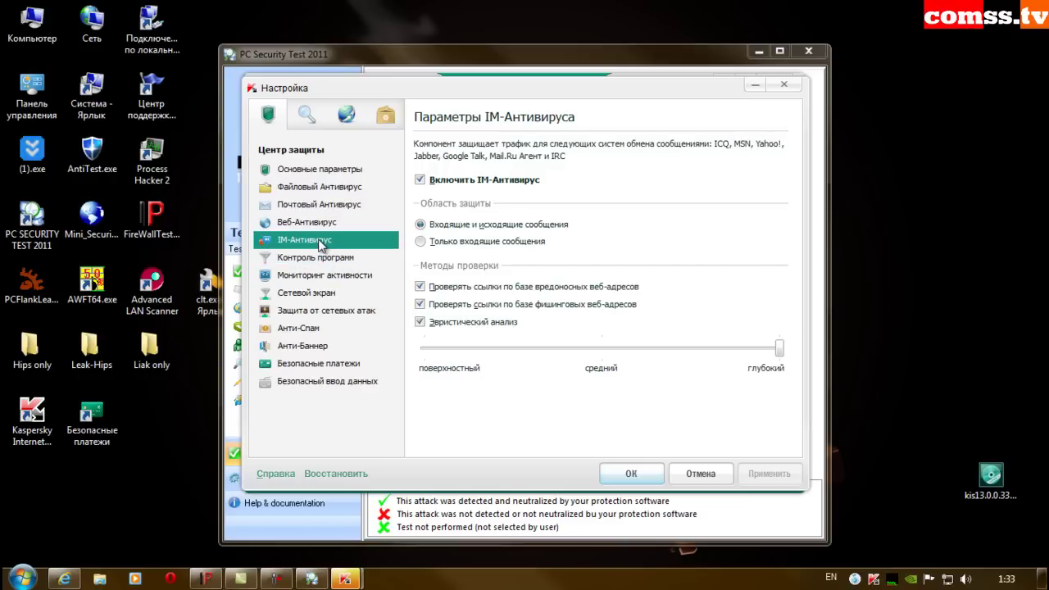
click(299, 223)
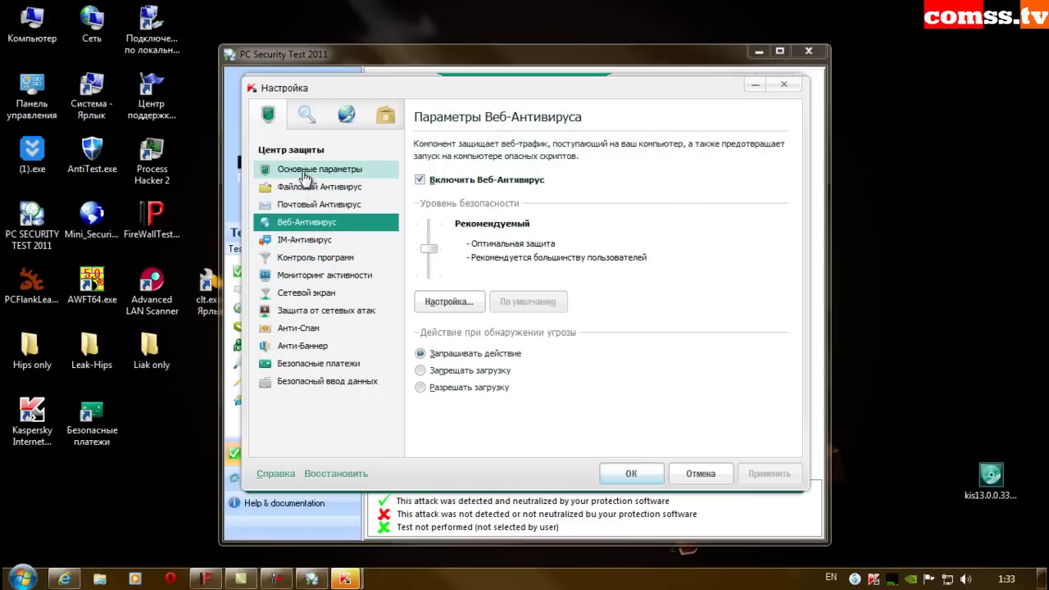
click(306, 172)
click(321, 188)
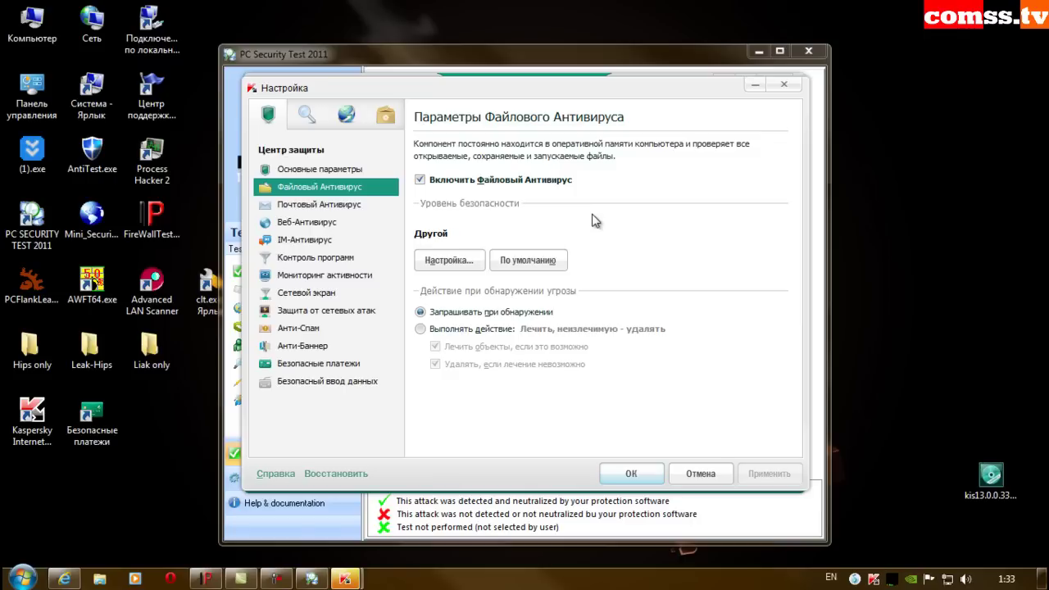
click(330, 243)
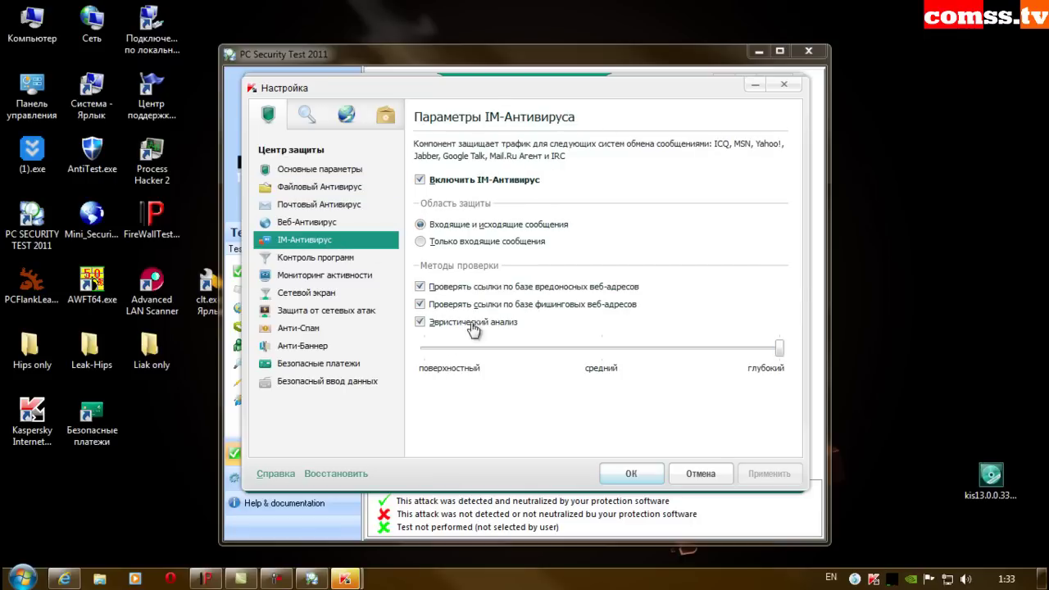
click(332, 277)
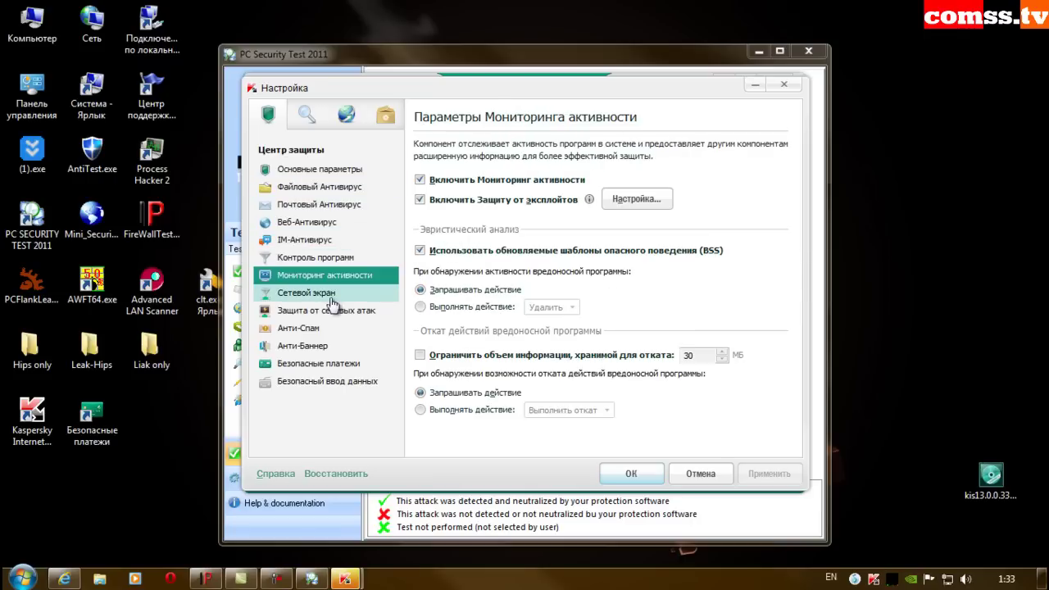
click(322, 259)
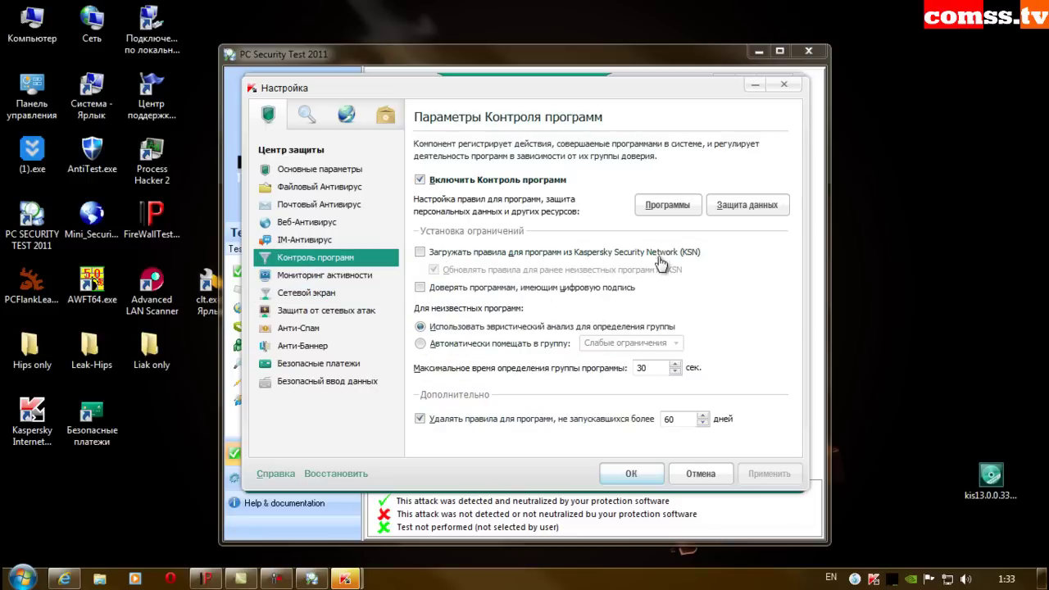
key(Escape)
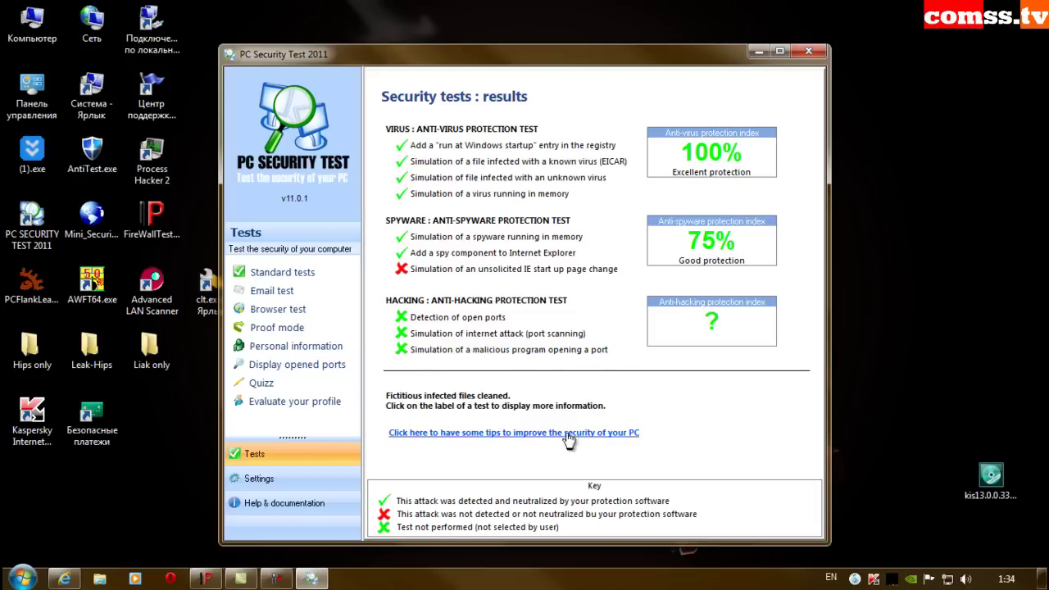
Close PC Security Test and its advice message, then open the PC Flank website in a new Internet Explorer tab.
click(809, 54)
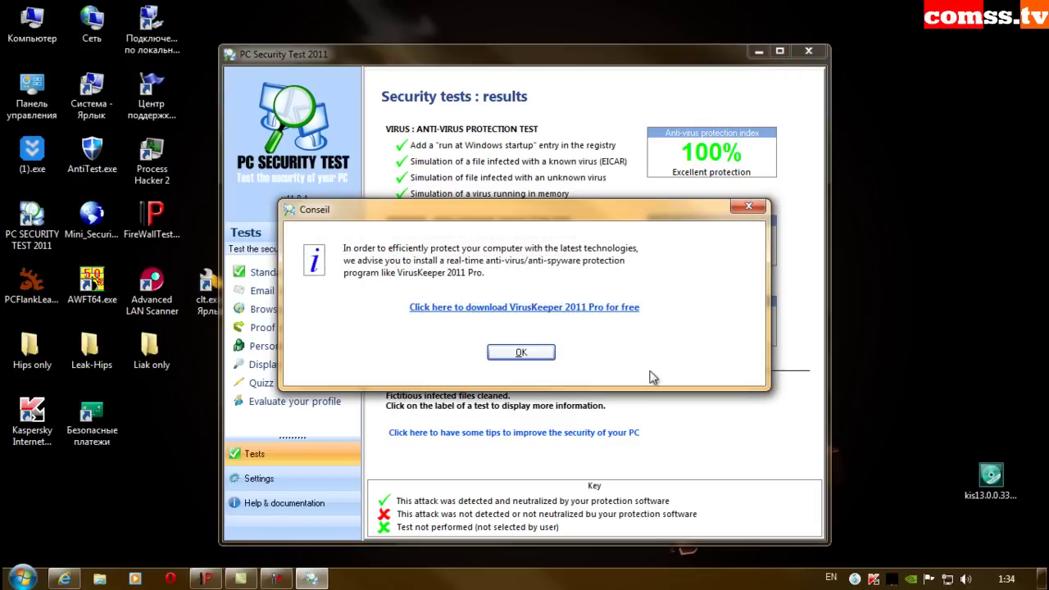
click(535, 353)
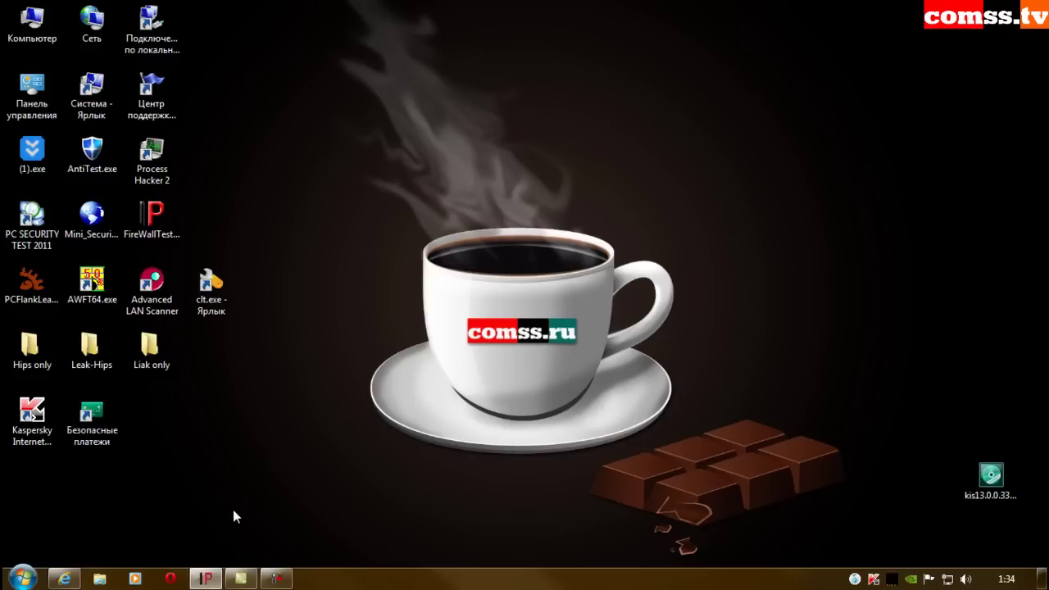
click(62, 580)
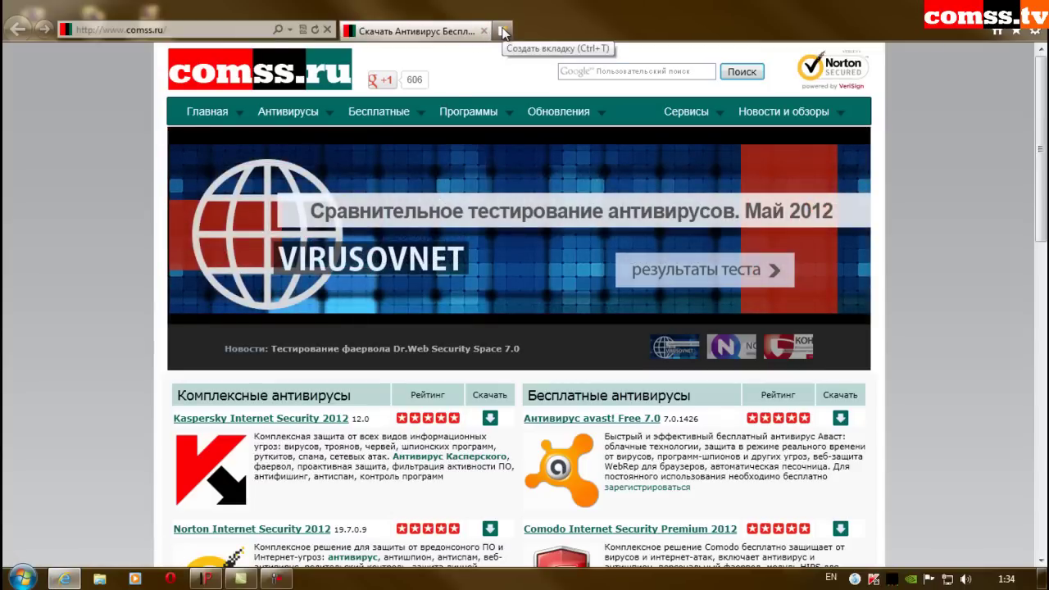
click(502, 32)
click(391, 172)
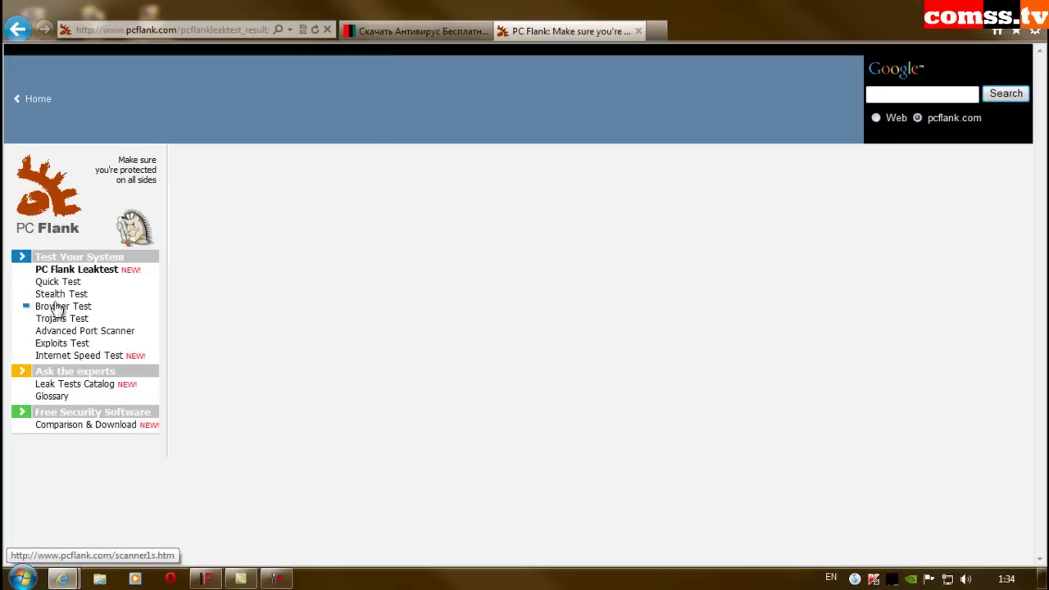
Start the Stealth Test on the PC Flank website.
click(56, 297)
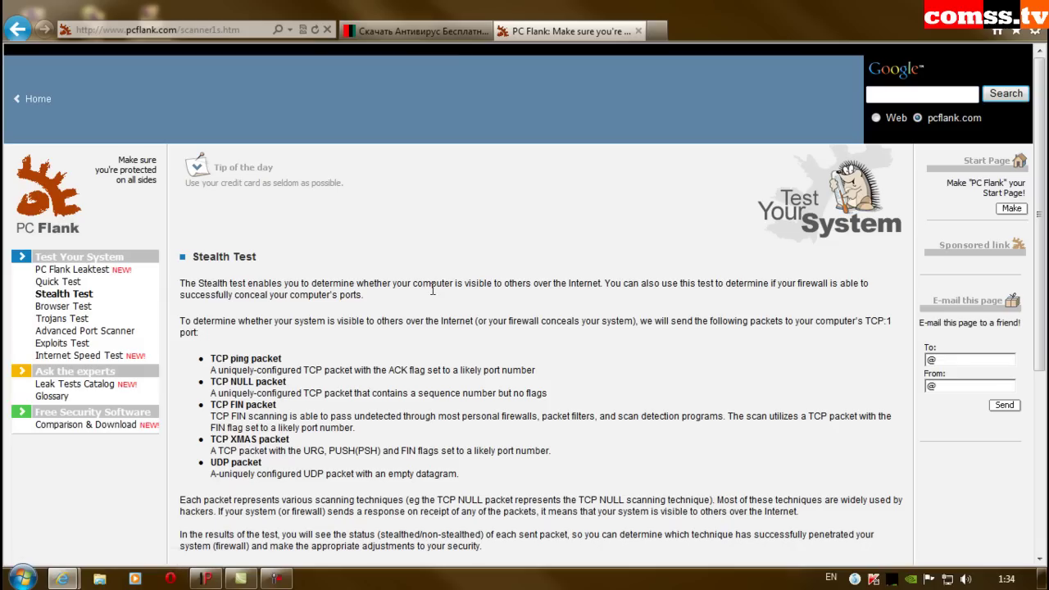
scroll(435, 295, down, 2)
scroll(432, 295, down, 3)
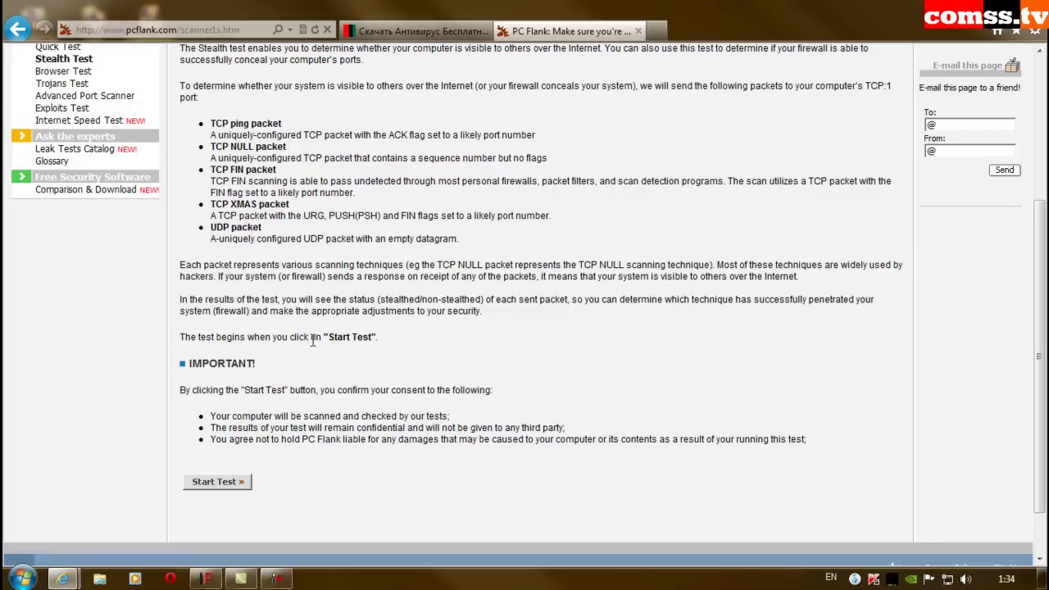
click(223, 483)
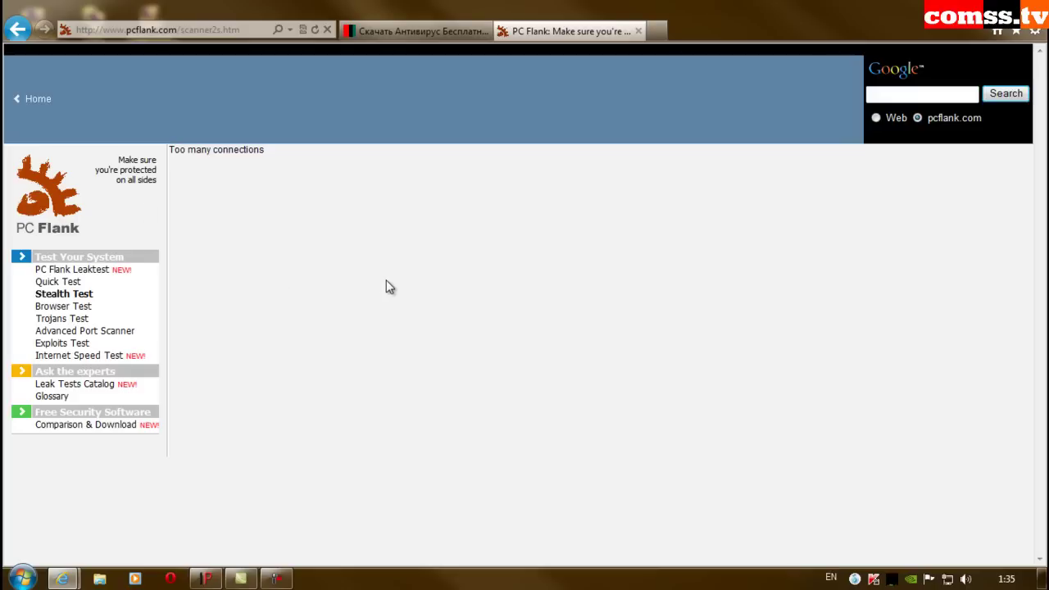
Close the heise Security port scan results and run the Port Scanner test on Tools On Net.
click(658, 30)
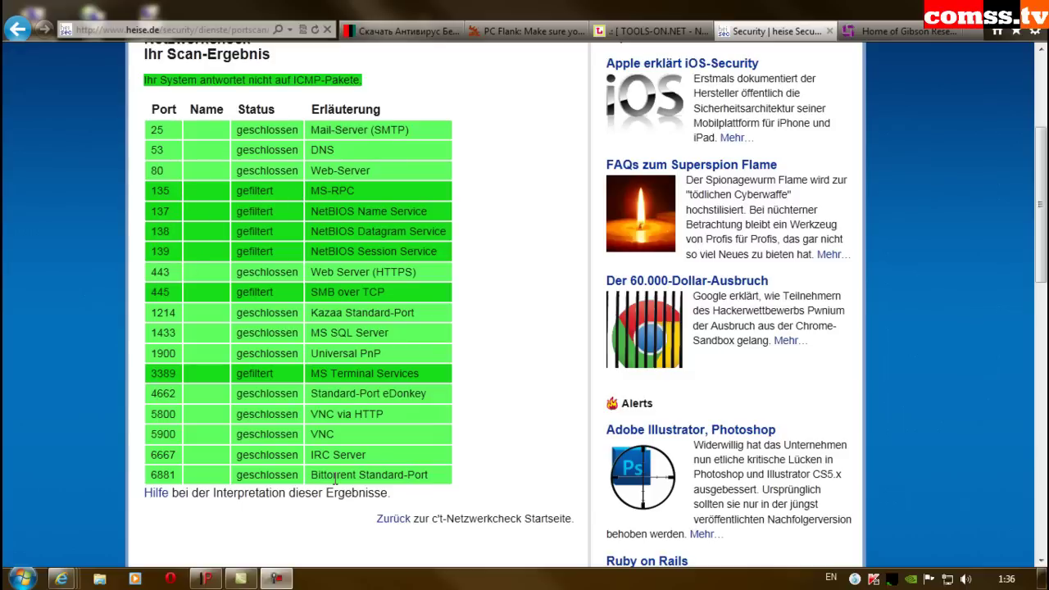
key(ctrl+w)
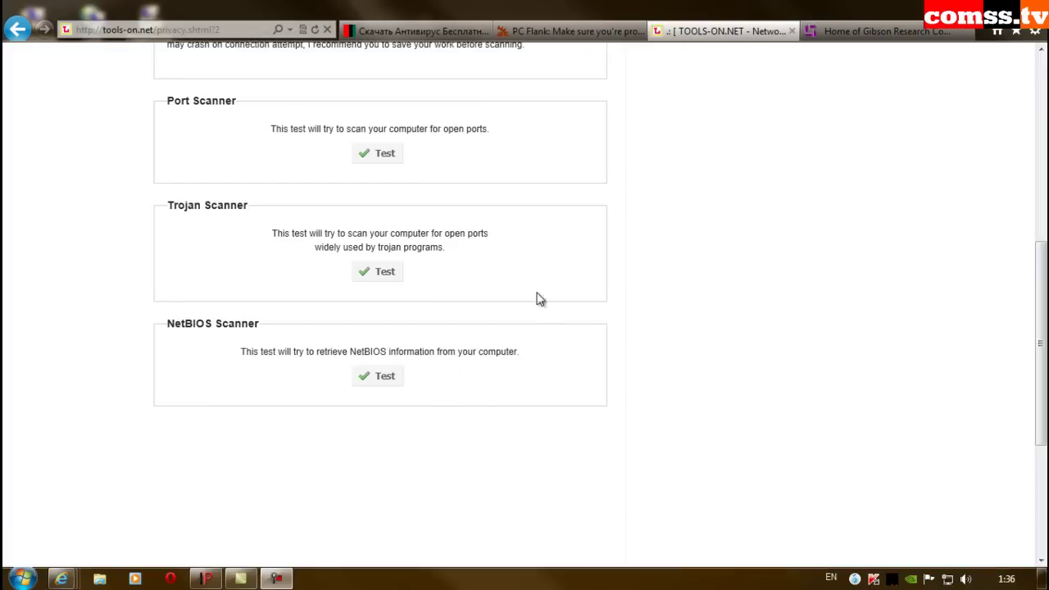
click(382, 154)
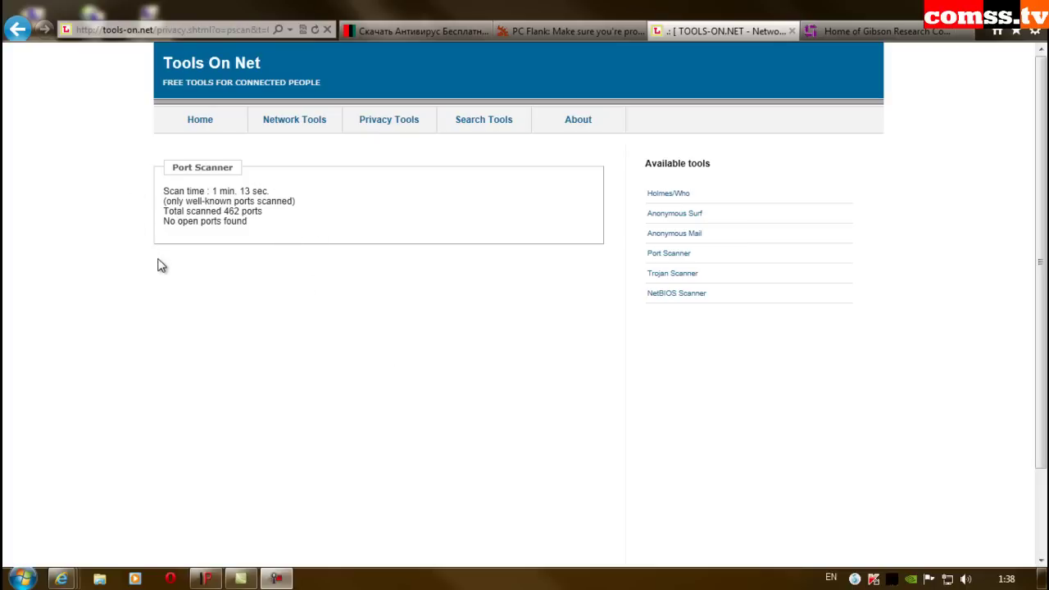
key(alt+Left)
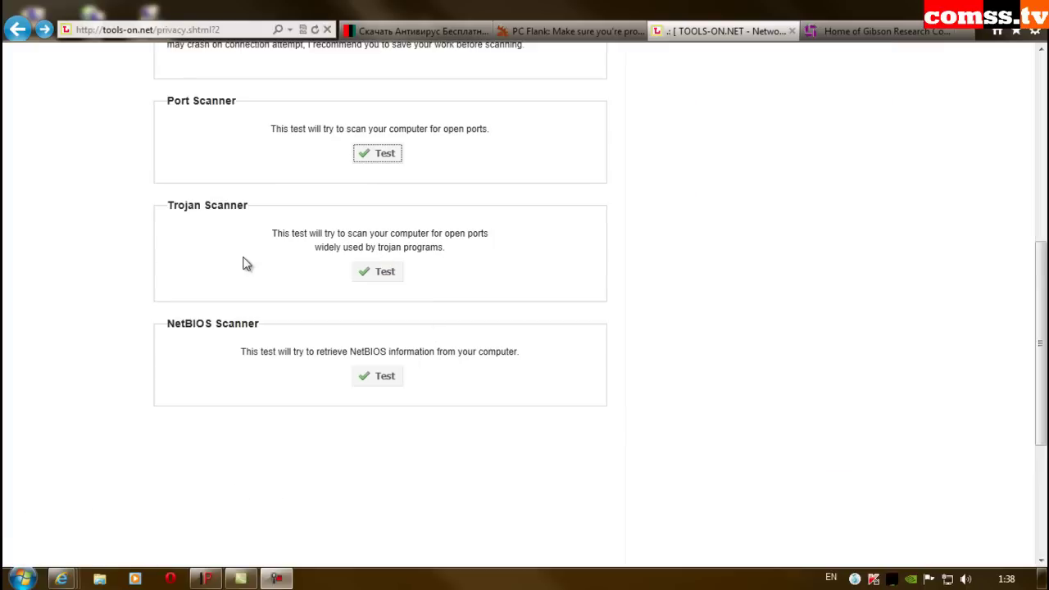
Run the Trojan Scanner and NetBIOS Scanner tests on Tools On Net.
click(380, 271)
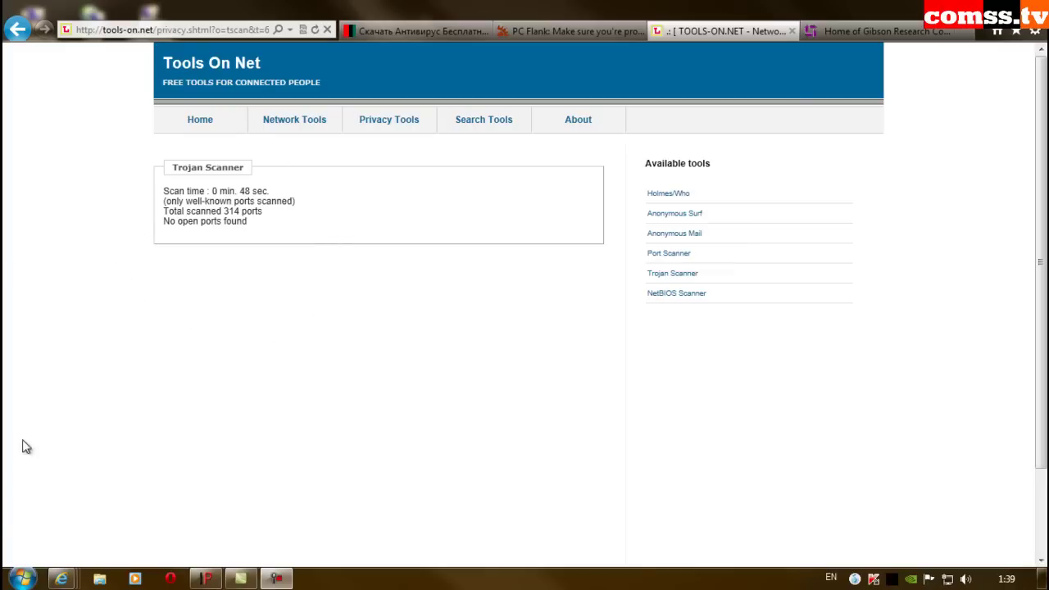
key(alt+Left)
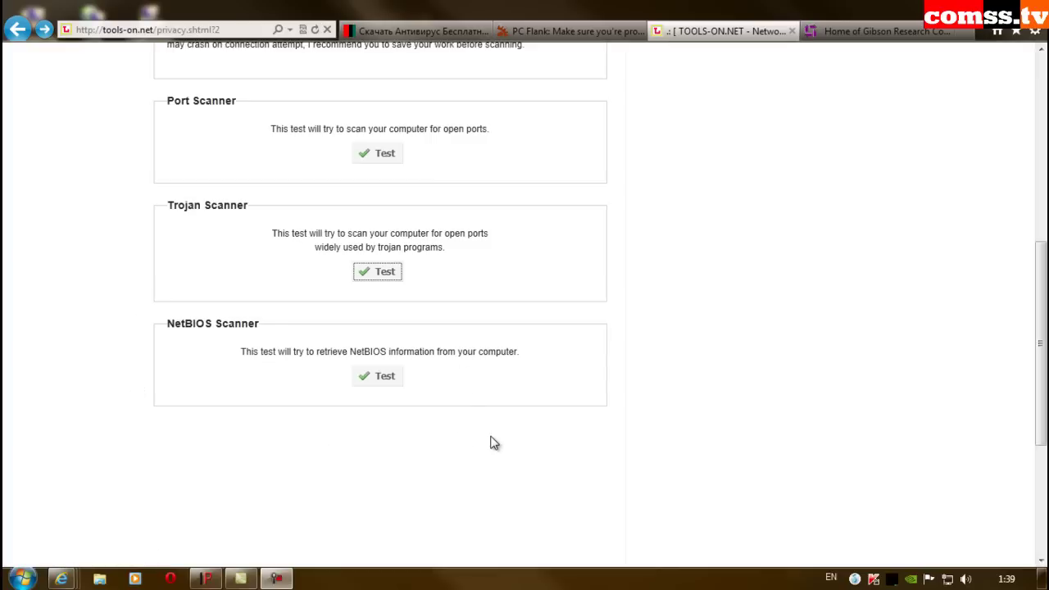
click(377, 378)
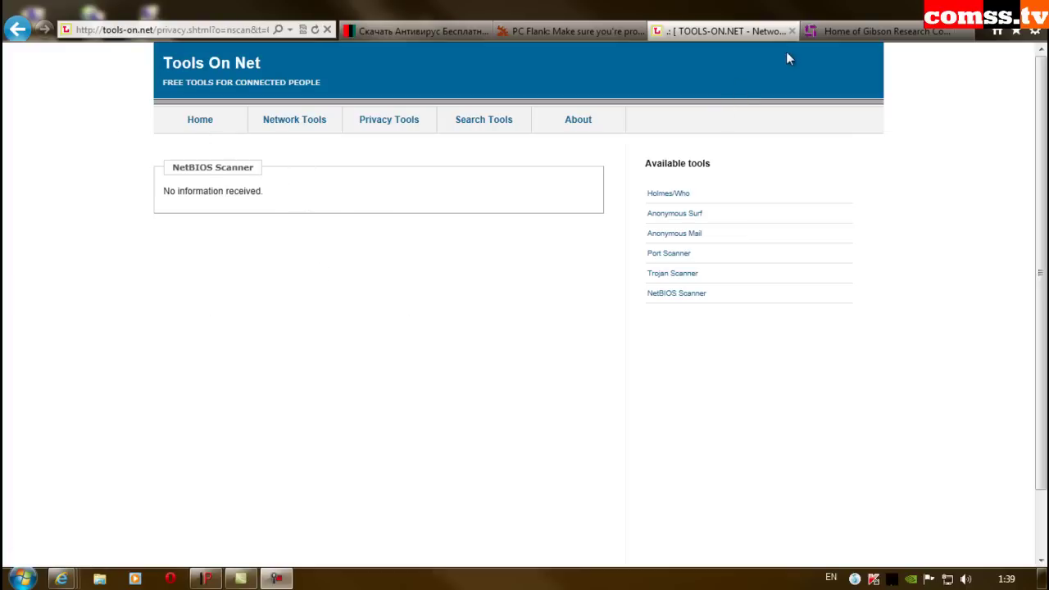
Close Kaspersky's network settings with OK and inspect the ports marked Stealth in the GRC ShieldsUP! service ports grid.
click(852, 29)
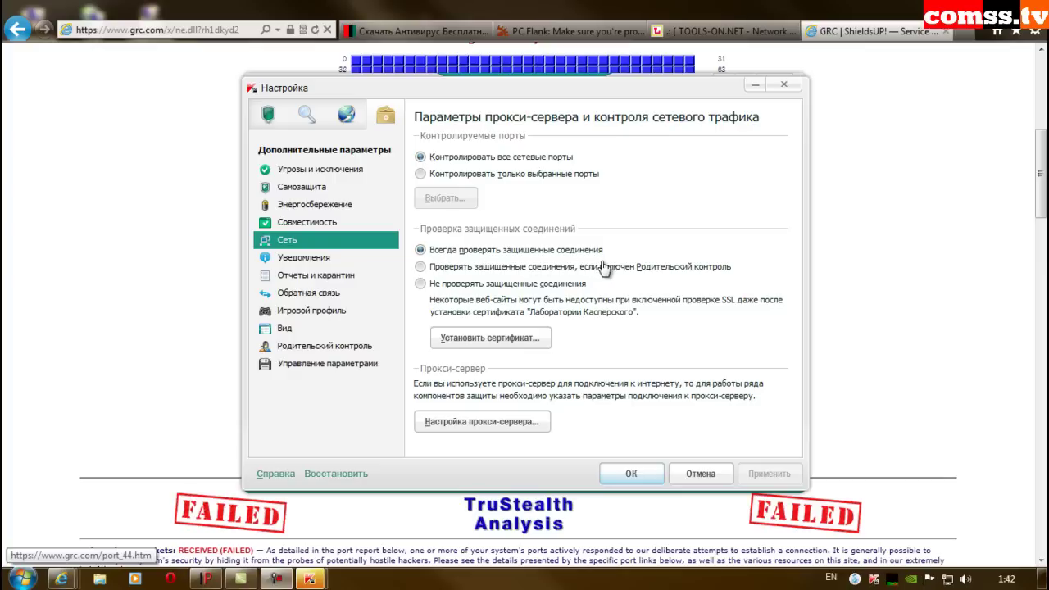
click(631, 473)
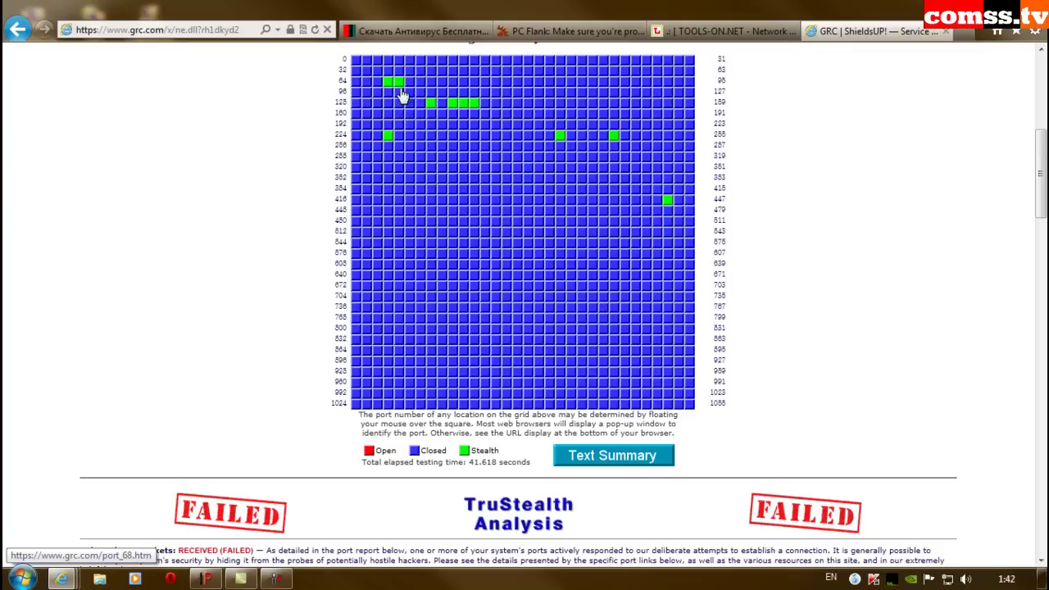
mouse_move(433, 110)
mouse_move(390, 142)
mouse_move(560, 140)
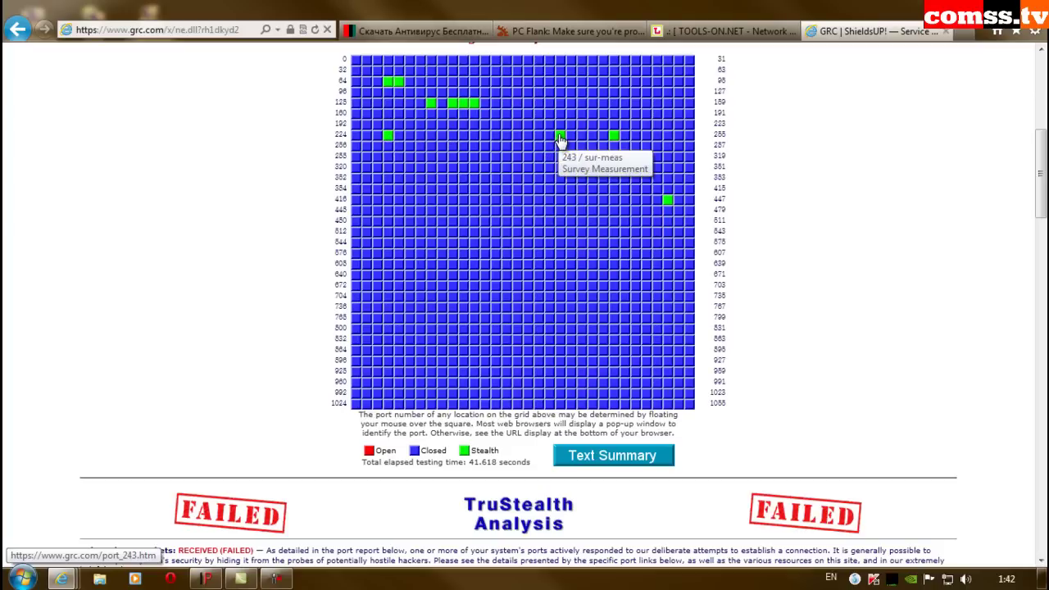
mouse_move(618, 145)
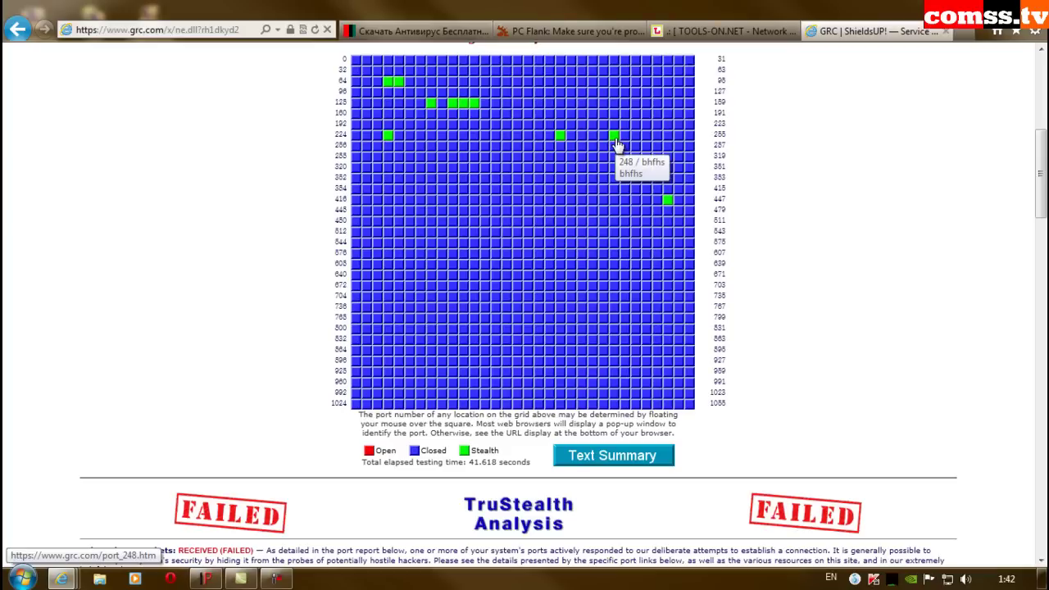
mouse_move(668, 203)
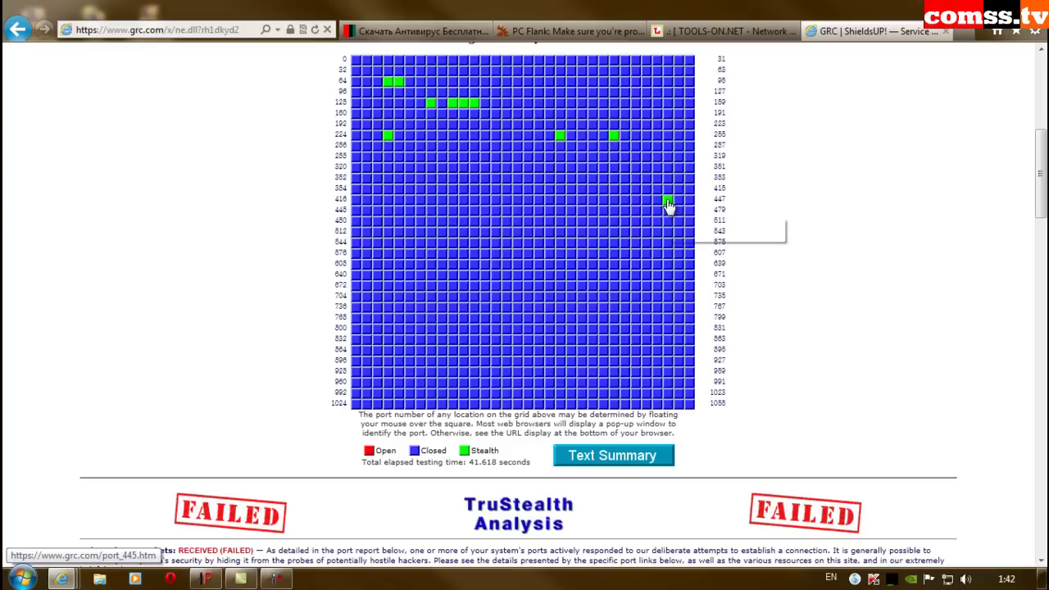
mouse_move(502, 233)
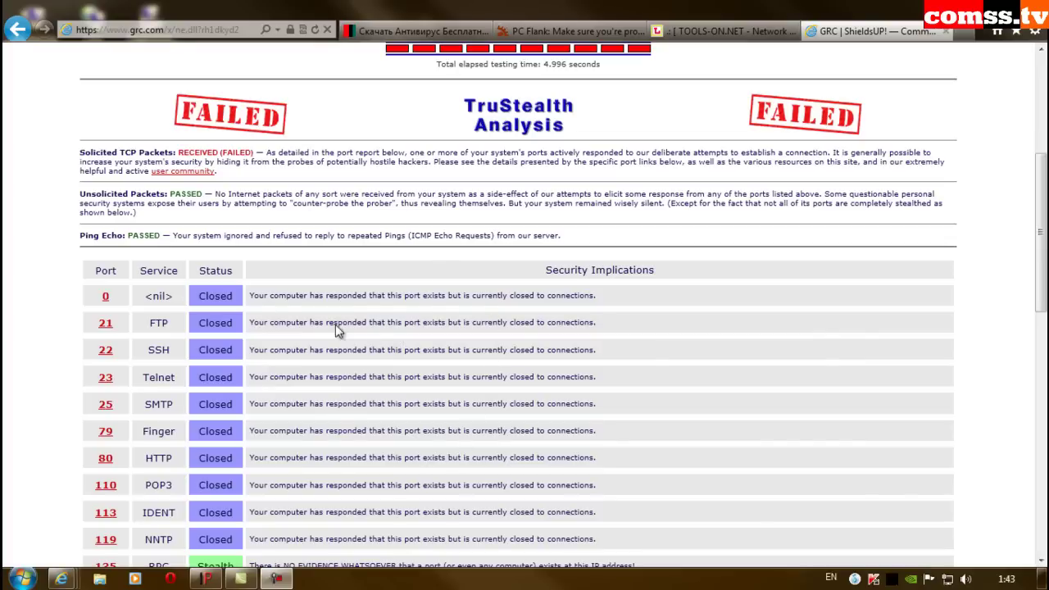
Review the port statuses in the ShieldsUP! common ports report down to port 5000.
scroll(637, 355, down, 2)
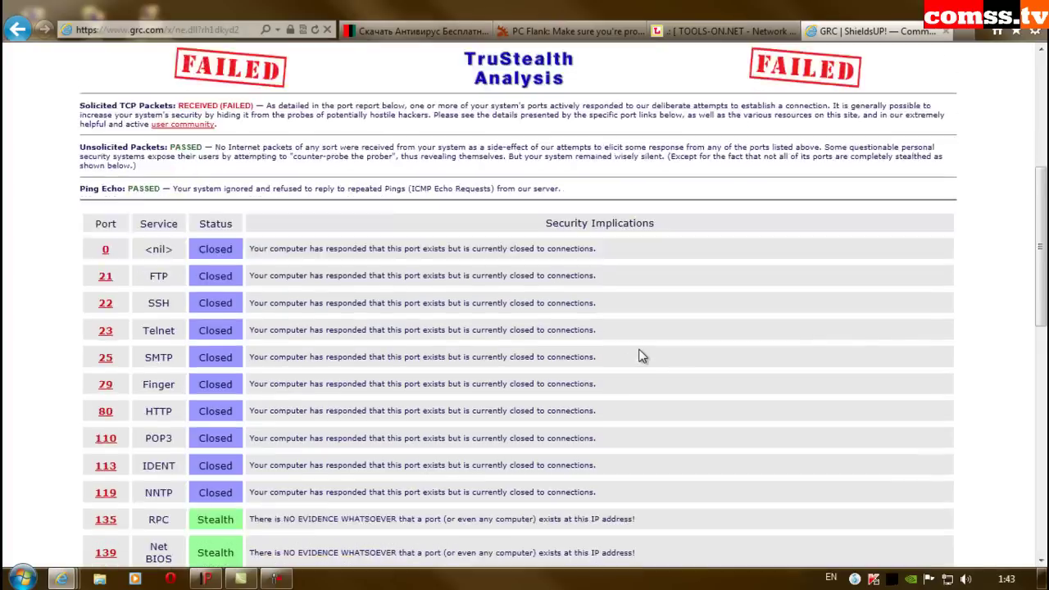
scroll(273, 295, down, 2)
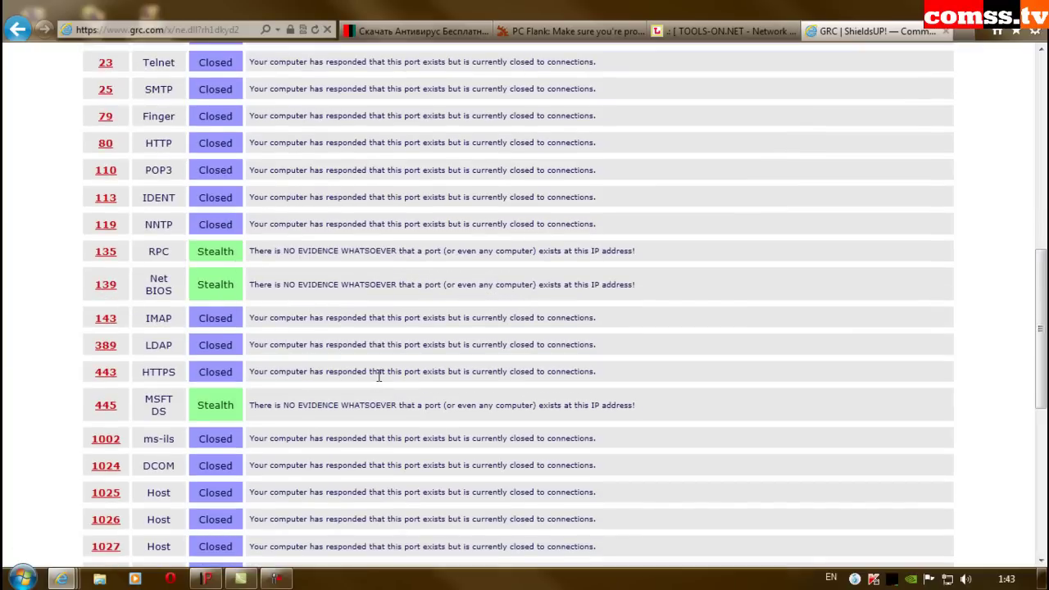
scroll(420, 381, down, 4)
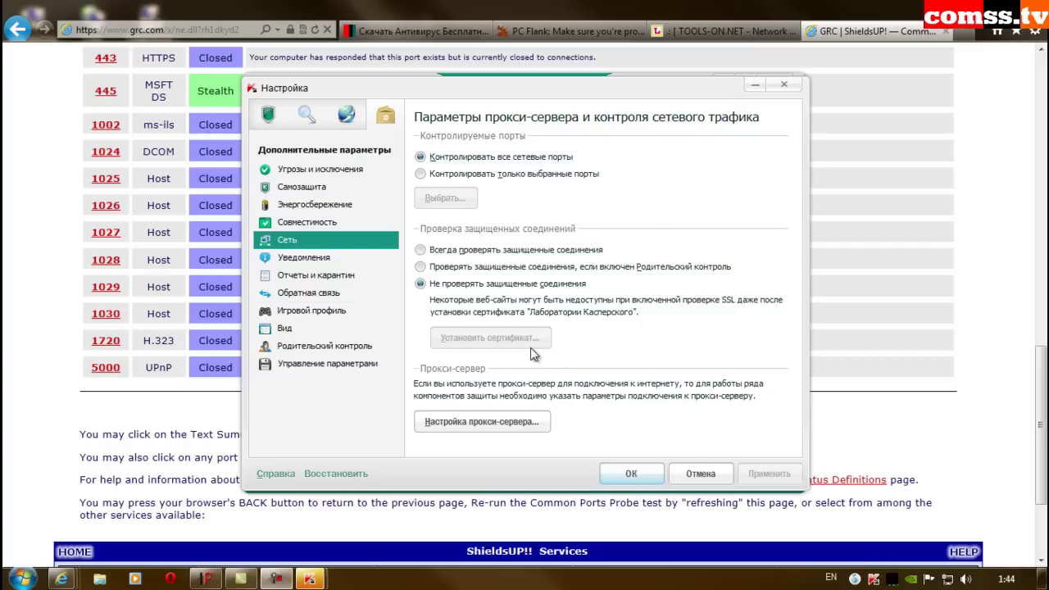
Accept Kaspersky's network settings with secure connections not scanned, and examine the repeated ShieldsUP! service ports scan.
click(633, 474)
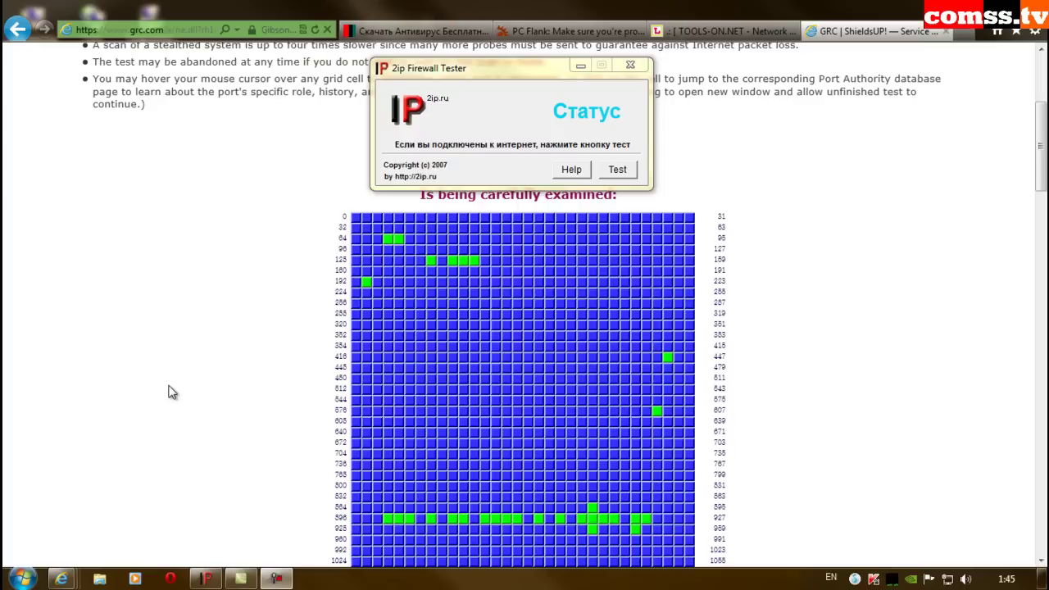
click(168, 391)
scroll(168, 392, down, 3)
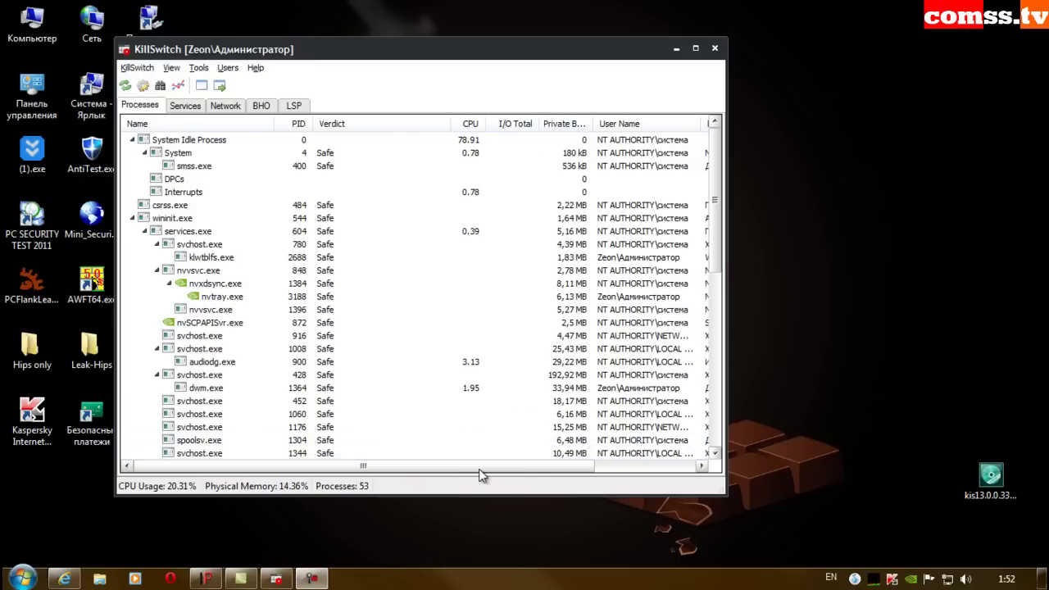
Maximize KillSwitch and inspect its process list, selecting Kaspersky's avp.exe process under services.exe.
drag(449, 56, 510, 45)
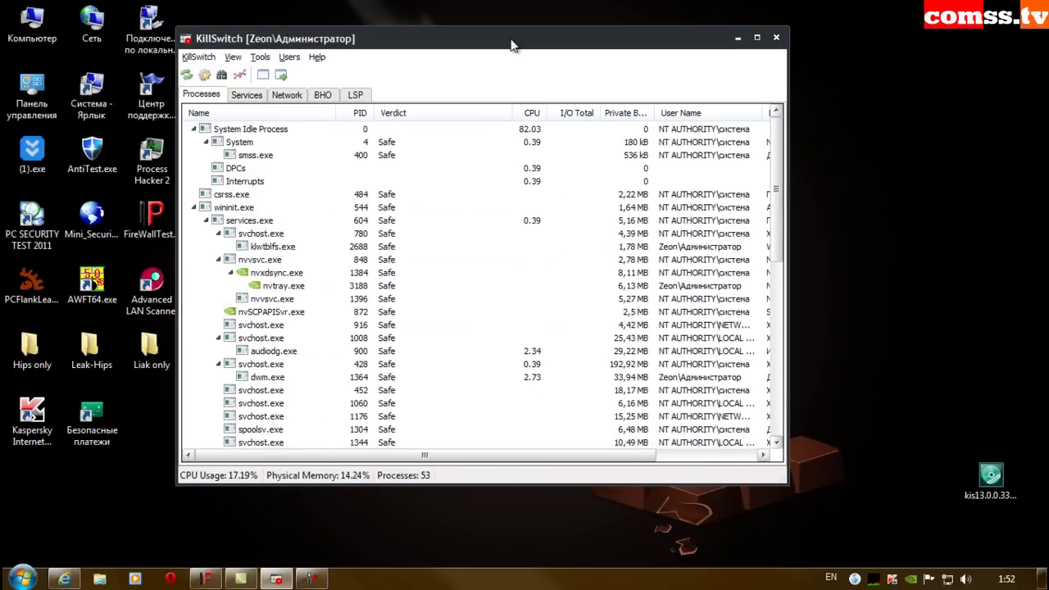
click(389, 300)
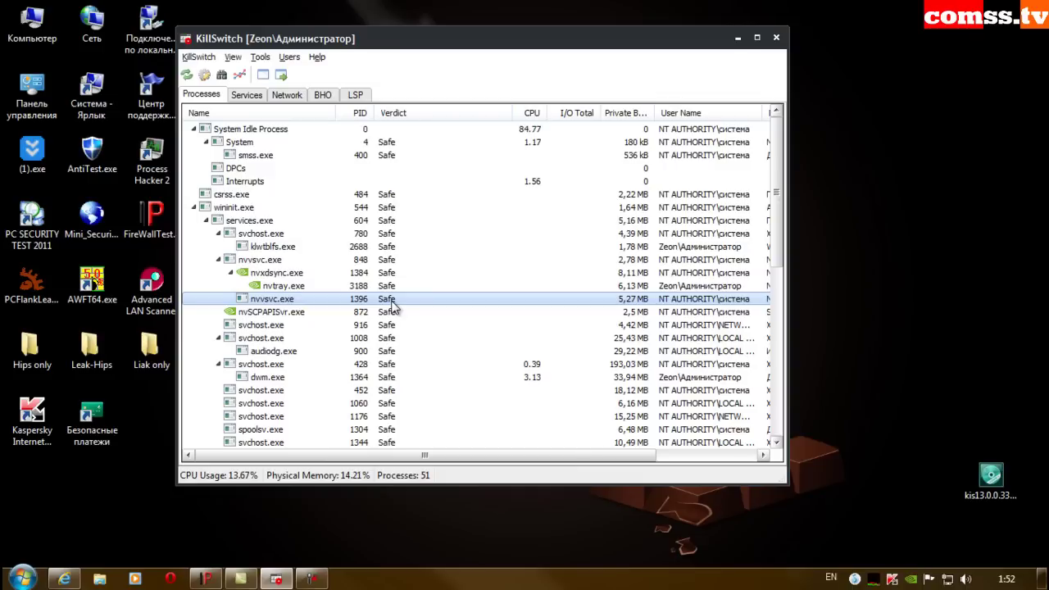
click(757, 37)
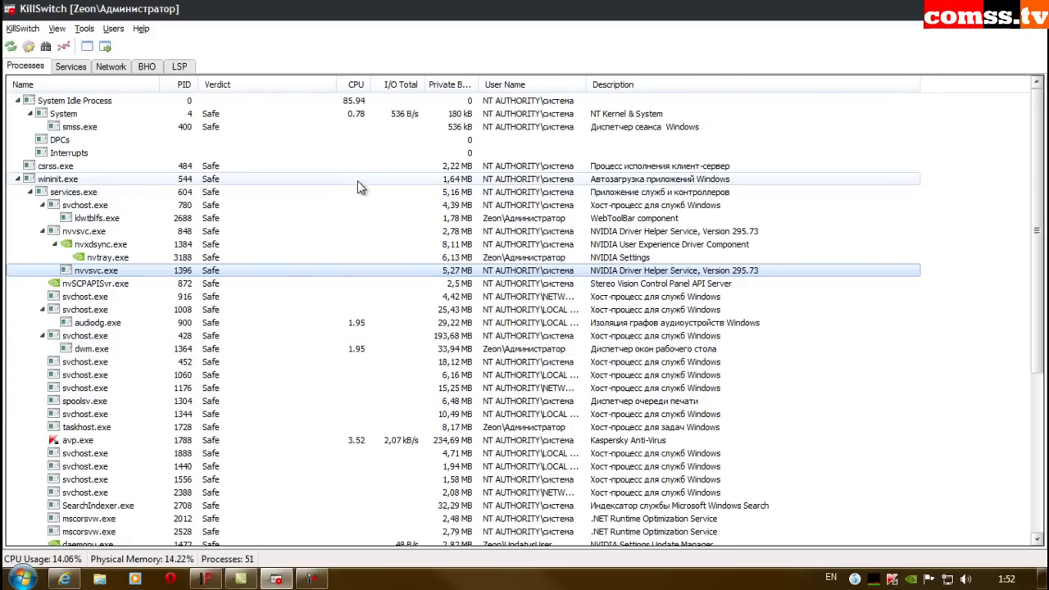
scroll(373, 221, down, 2)
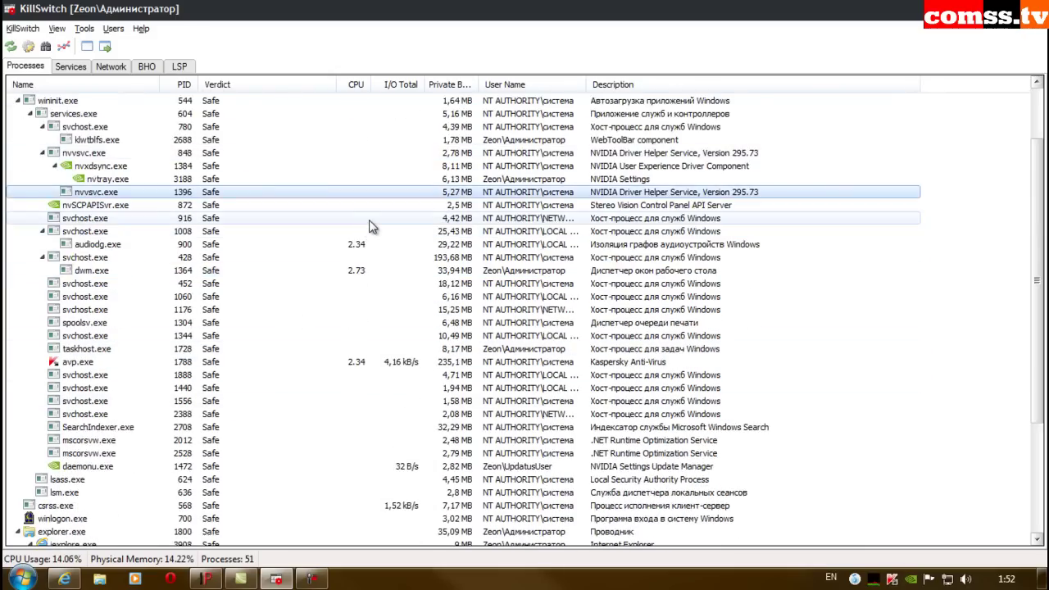
click(409, 363)
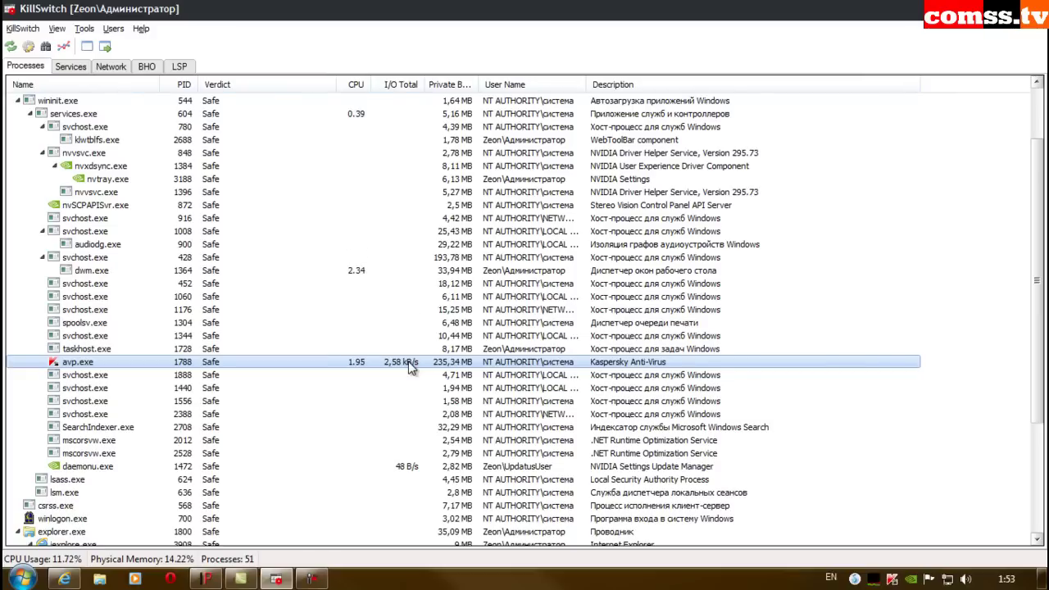
scroll(410, 368, down, 5)
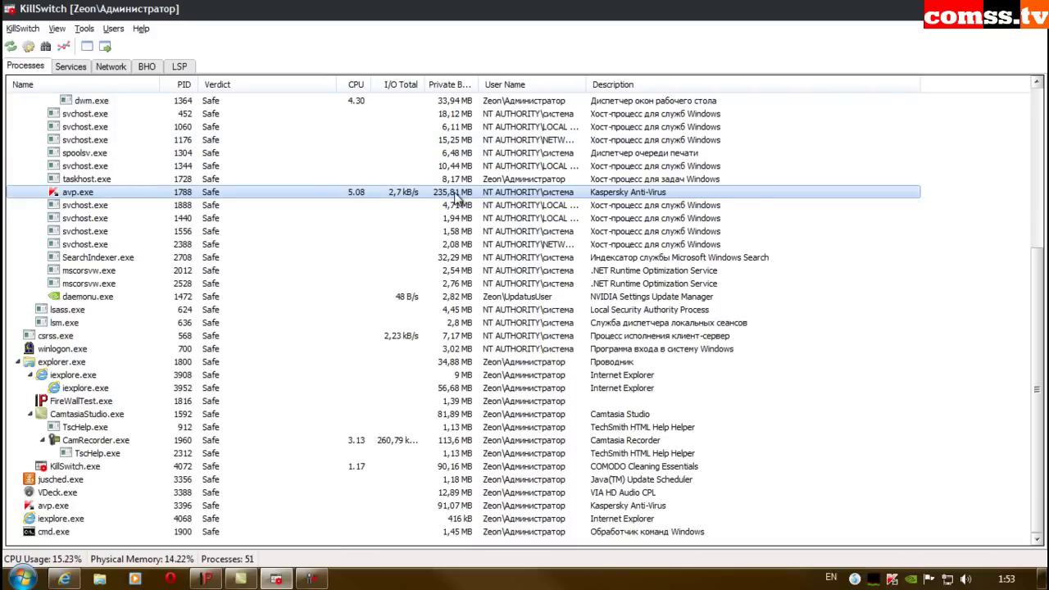
Run all Terminator methods, including TT4, against the avp.exe process under services.exe, and close the Terminator window.
right_click(457, 197)
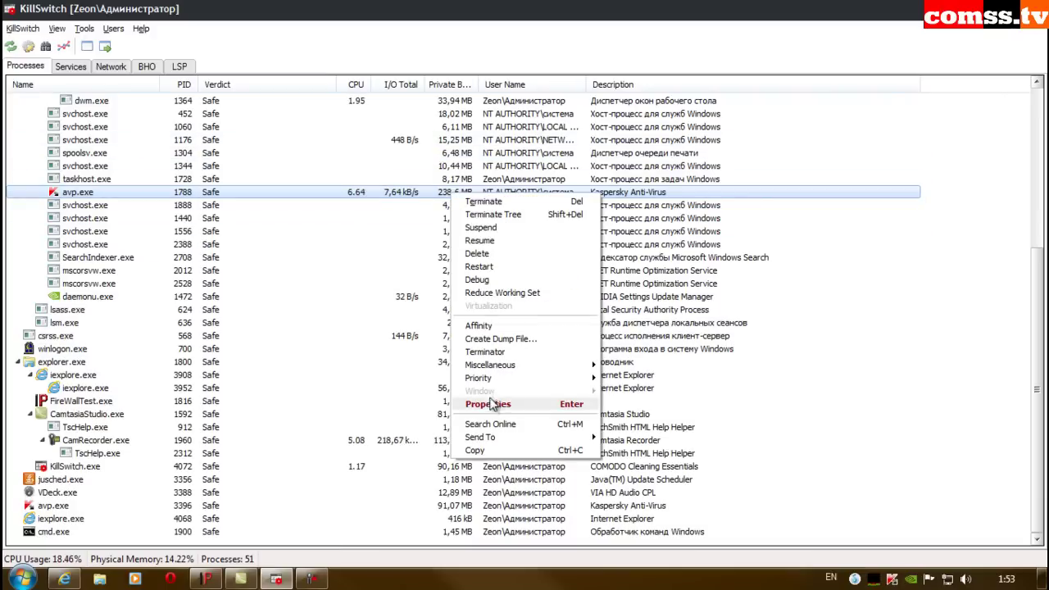
click(497, 353)
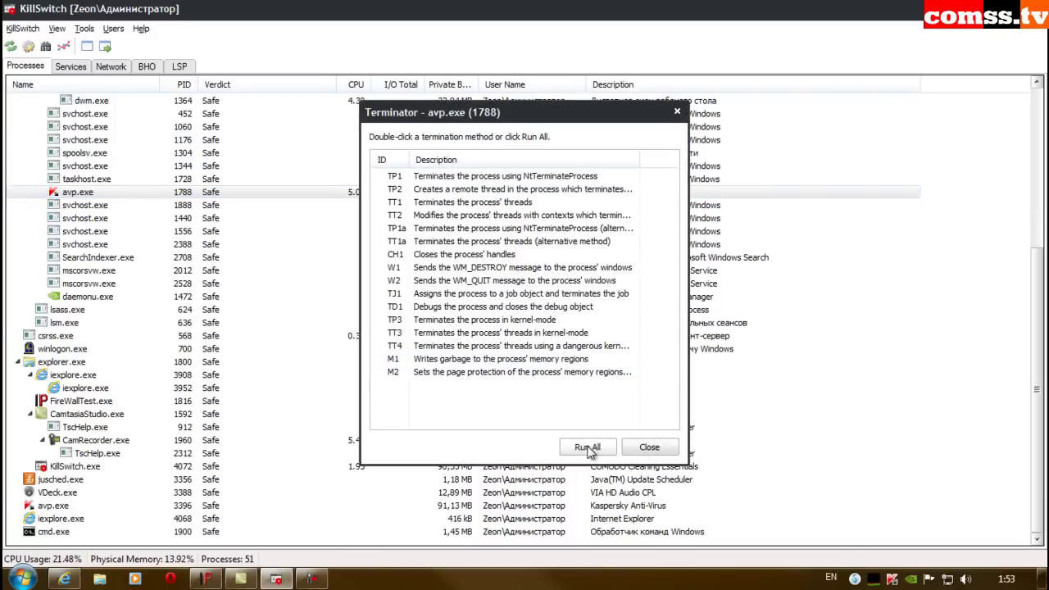
key(Return)
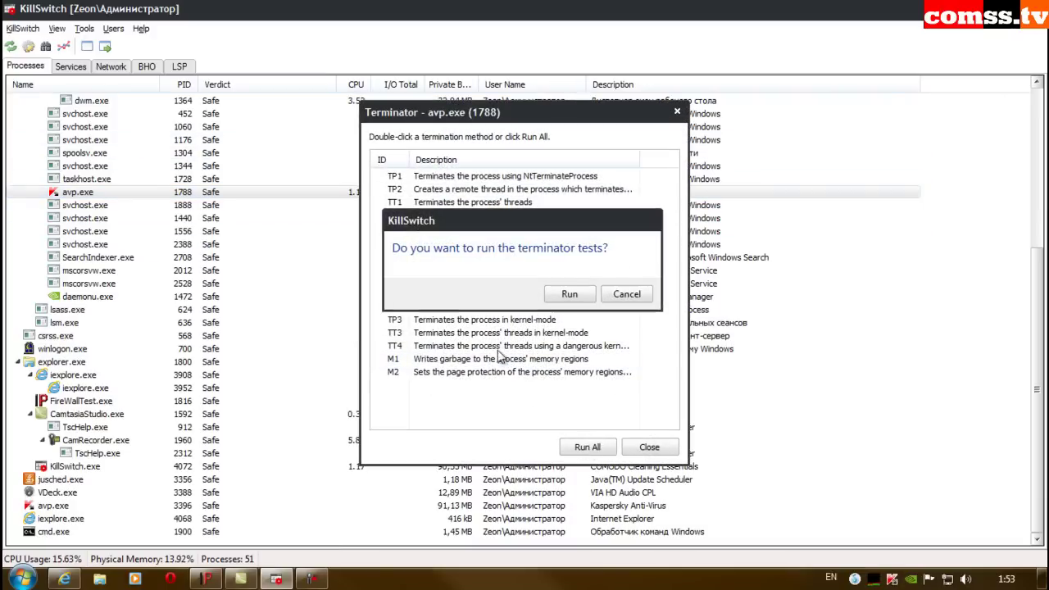
click(572, 294)
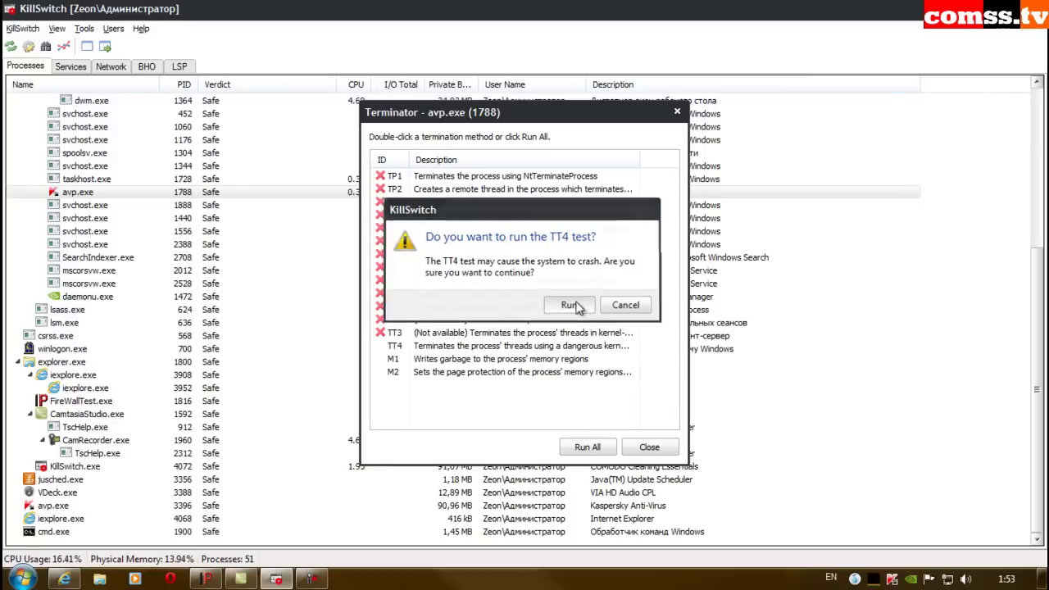
click(571, 307)
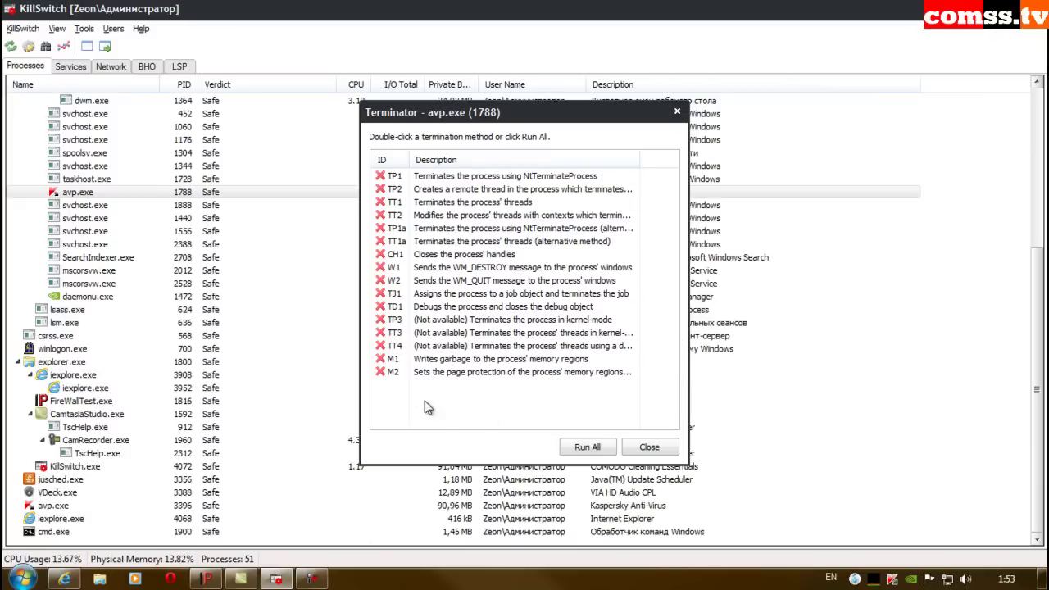
click(649, 447)
Run every Terminator test, TT4 included, on the second avp.exe process running under the user account, and close the results.
click(361, 508)
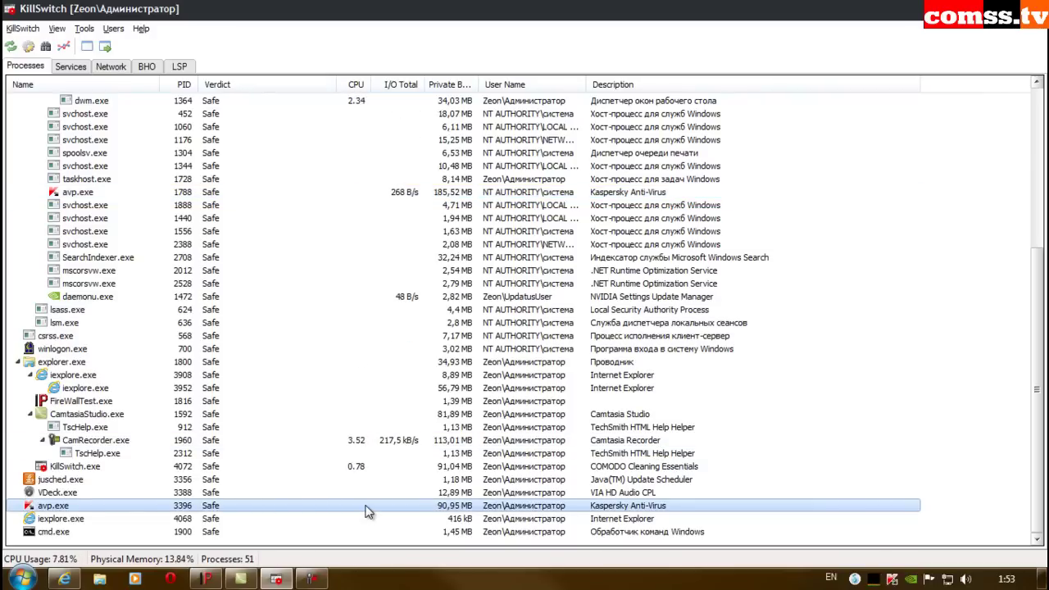
right_click(364, 510)
click(402, 397)
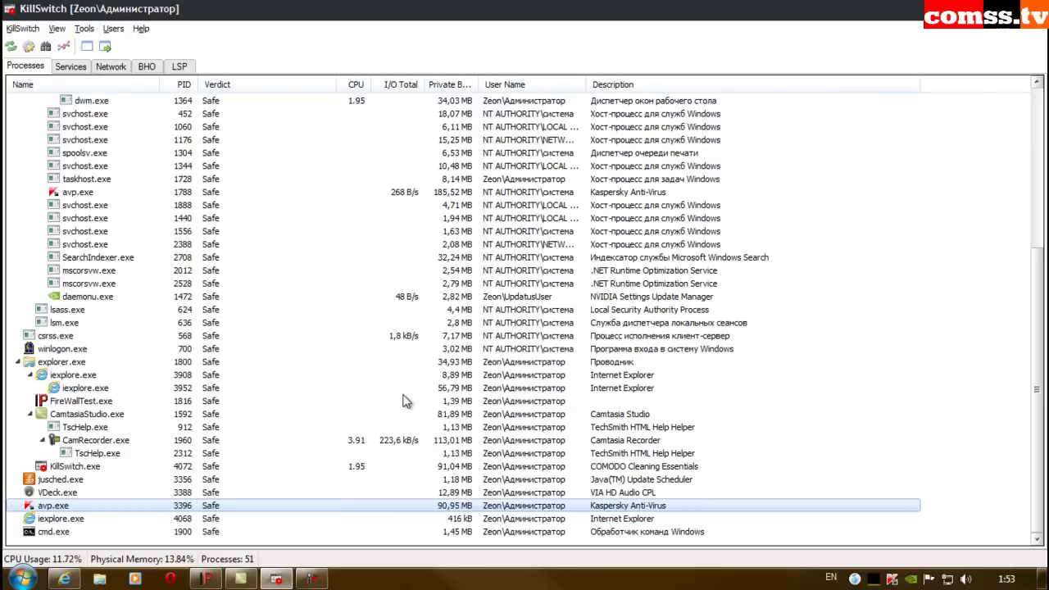
click(587, 446)
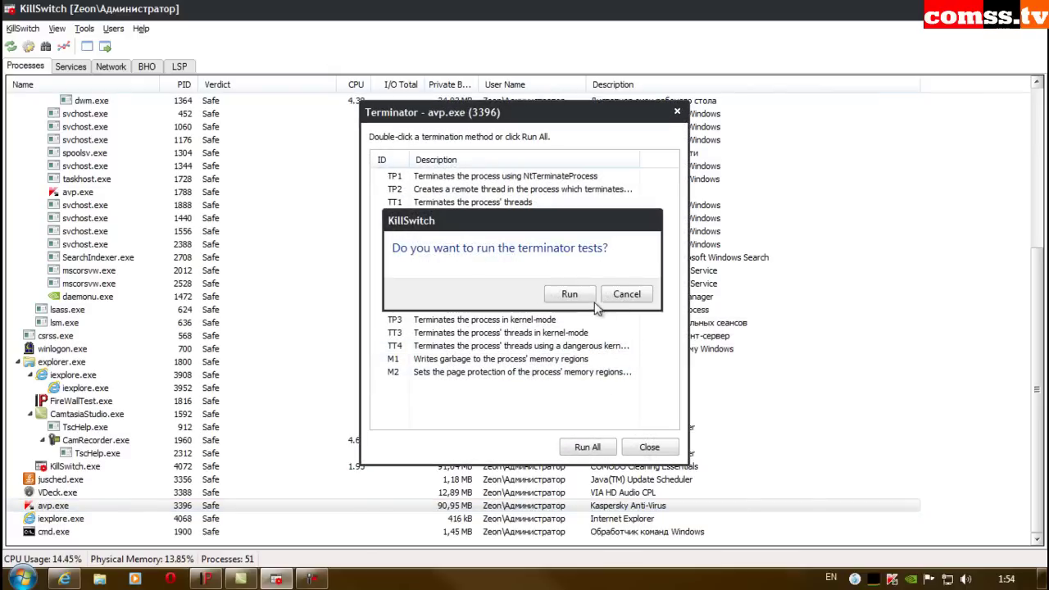
click(569, 293)
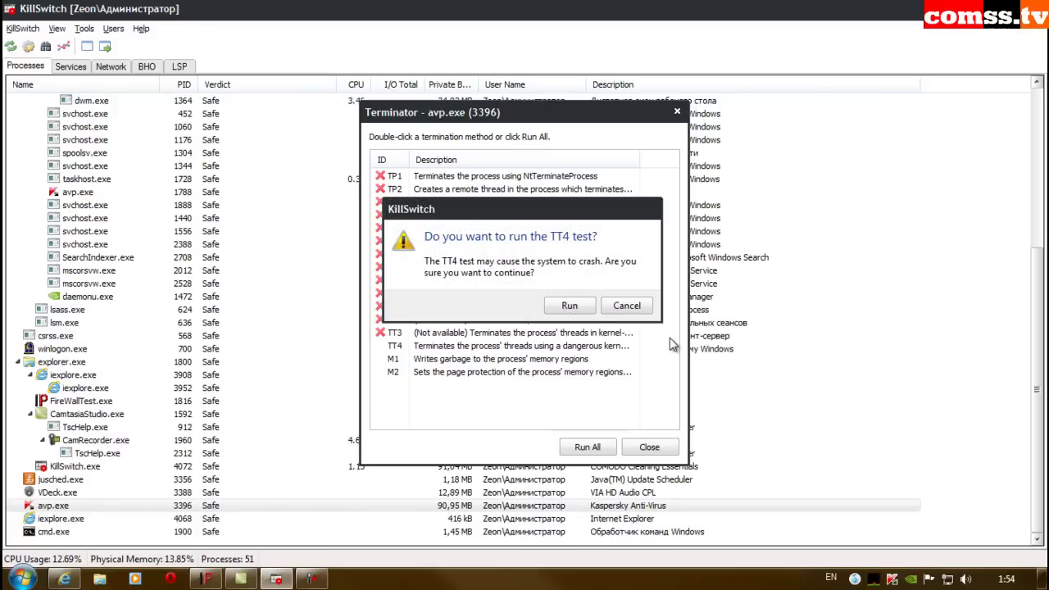
click(572, 306)
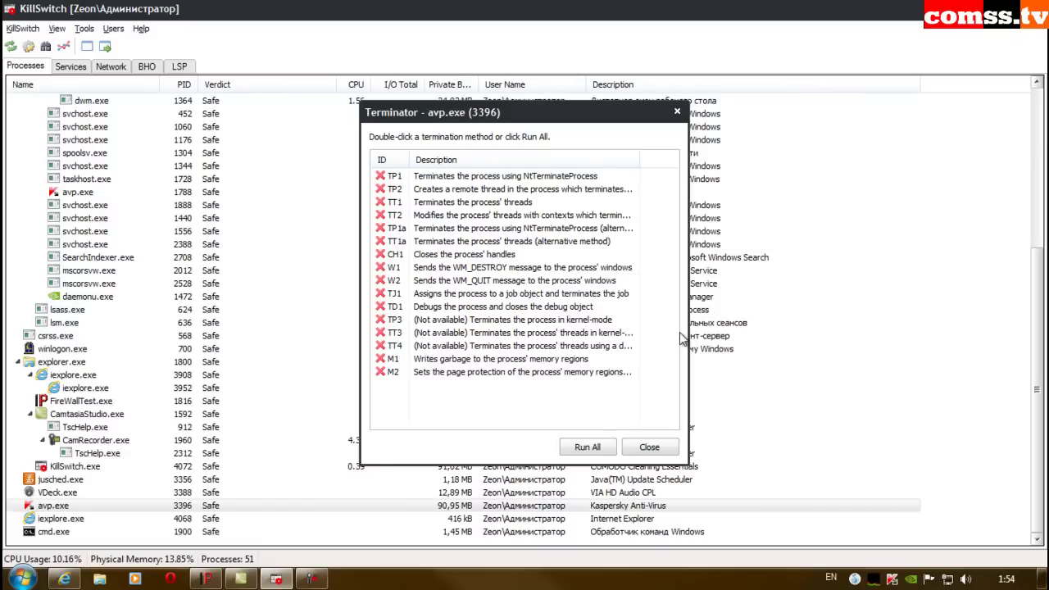
click(650, 447)
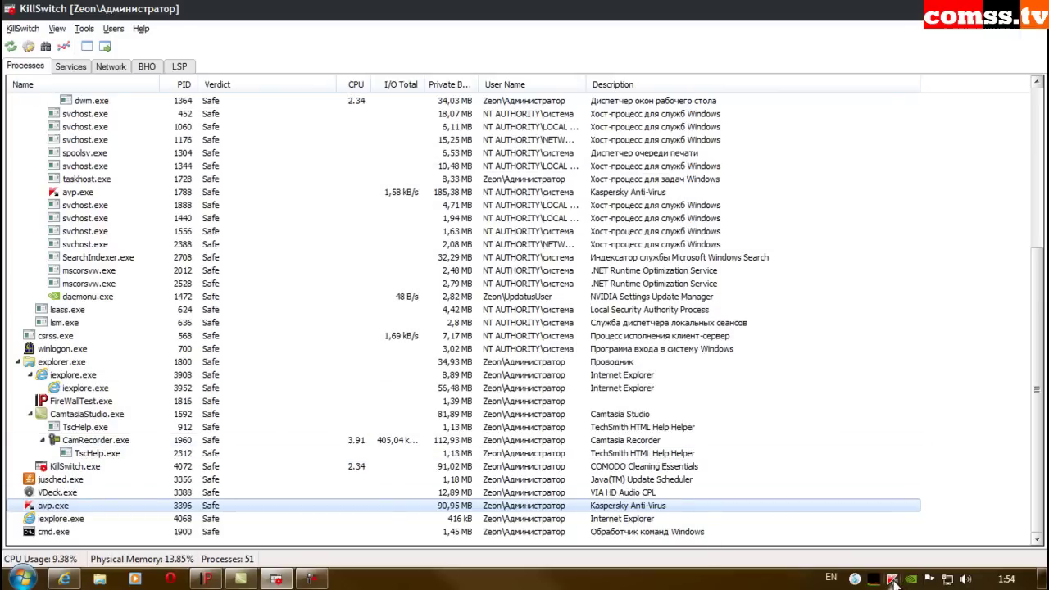
Look through the KillSwitch process list up to System Idle Process, and close KillSwitch.
click(721, 532)
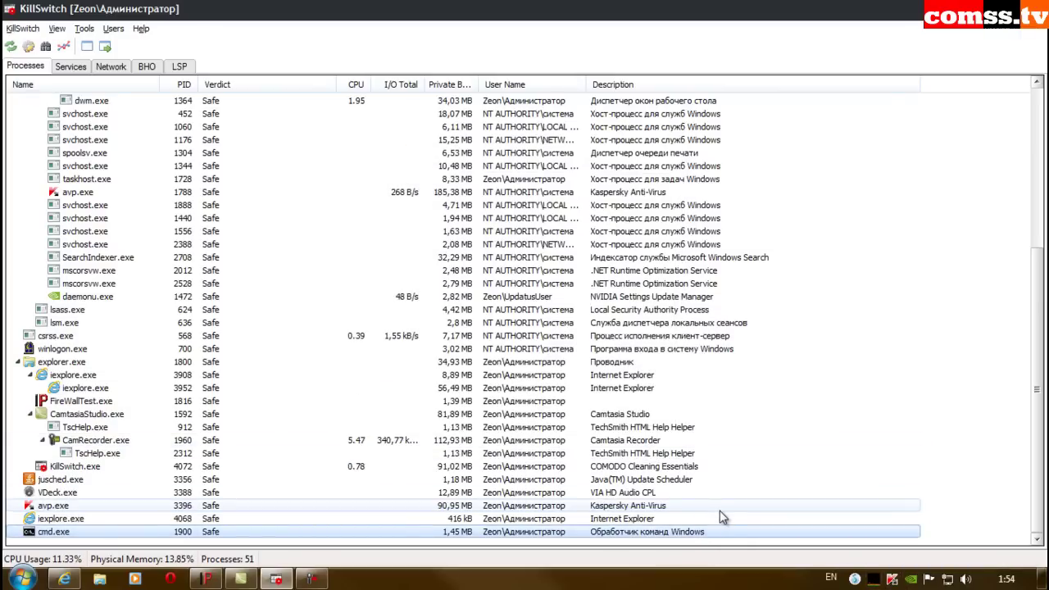
scroll(726, 517, up, 1)
scroll(726, 518, up, 5)
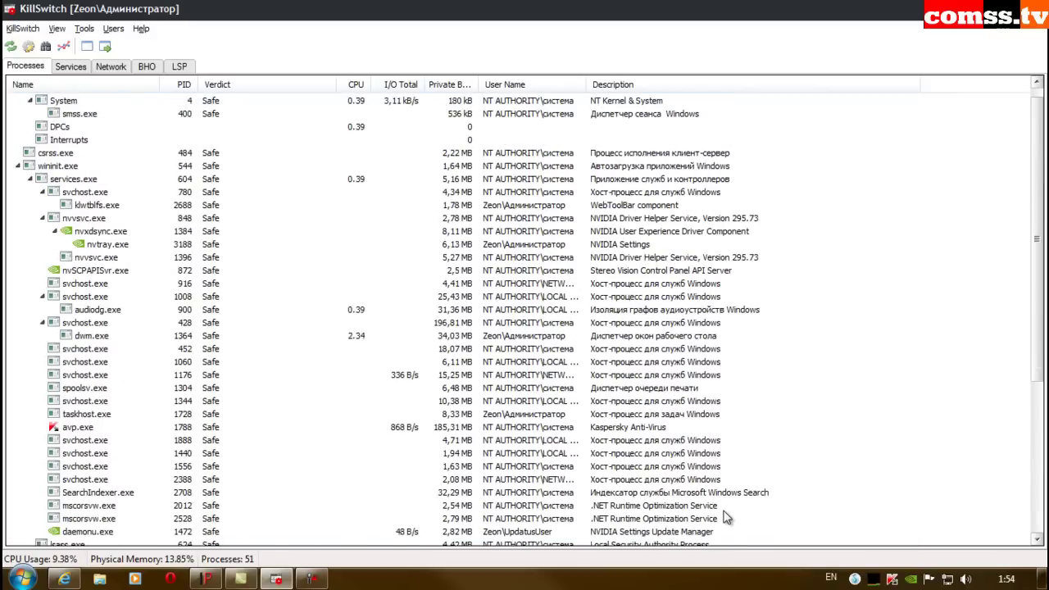
scroll(727, 517, up, 1)
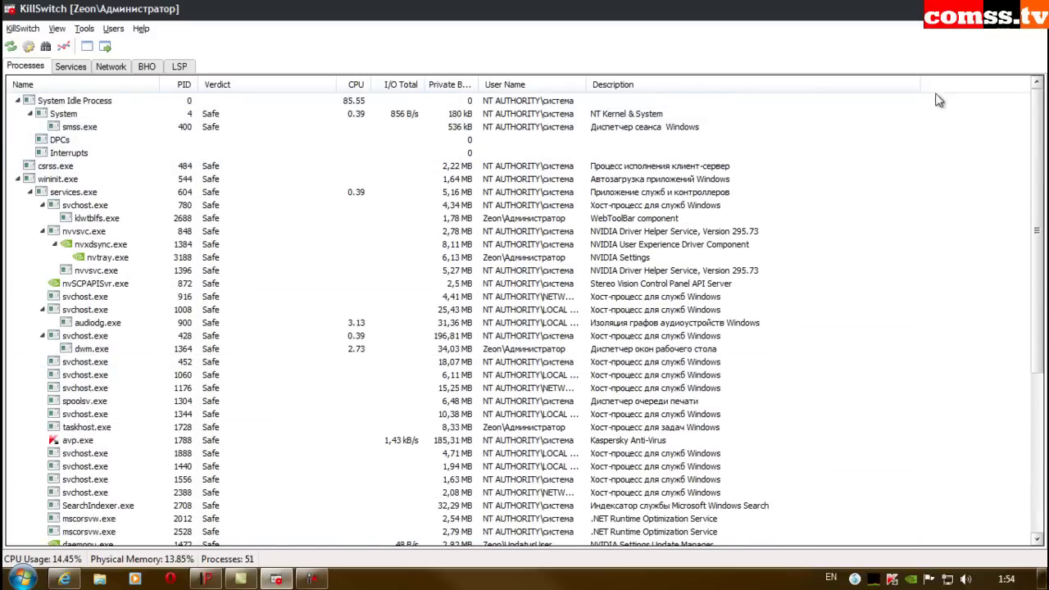
click(1034, 8)
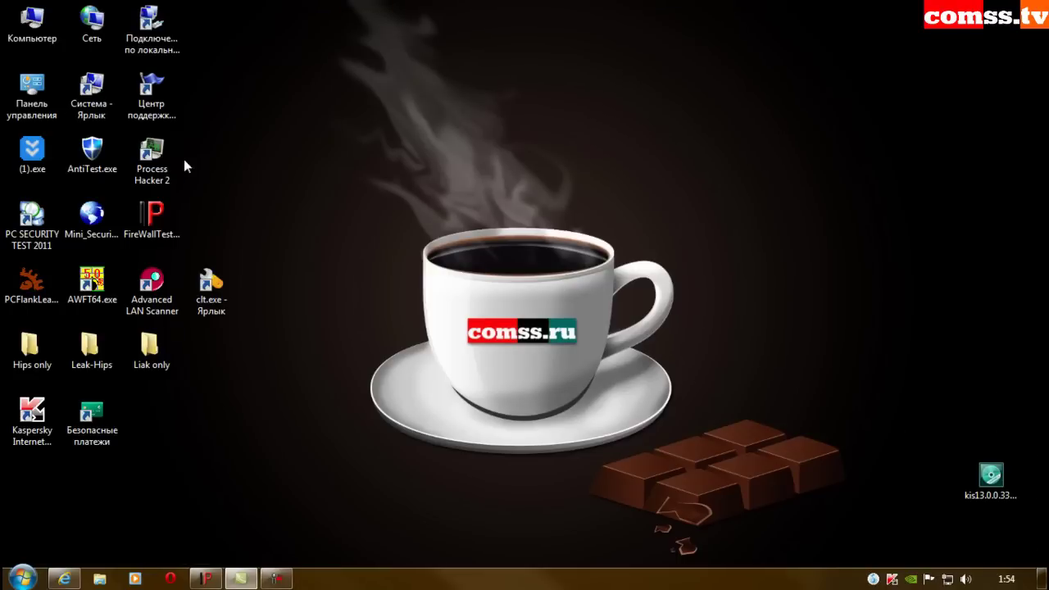
Launch Process Hacker 2 from the desktop, make it trusted in Kaspersky's application control prompt and allow its public network access.
double_click(151, 154)
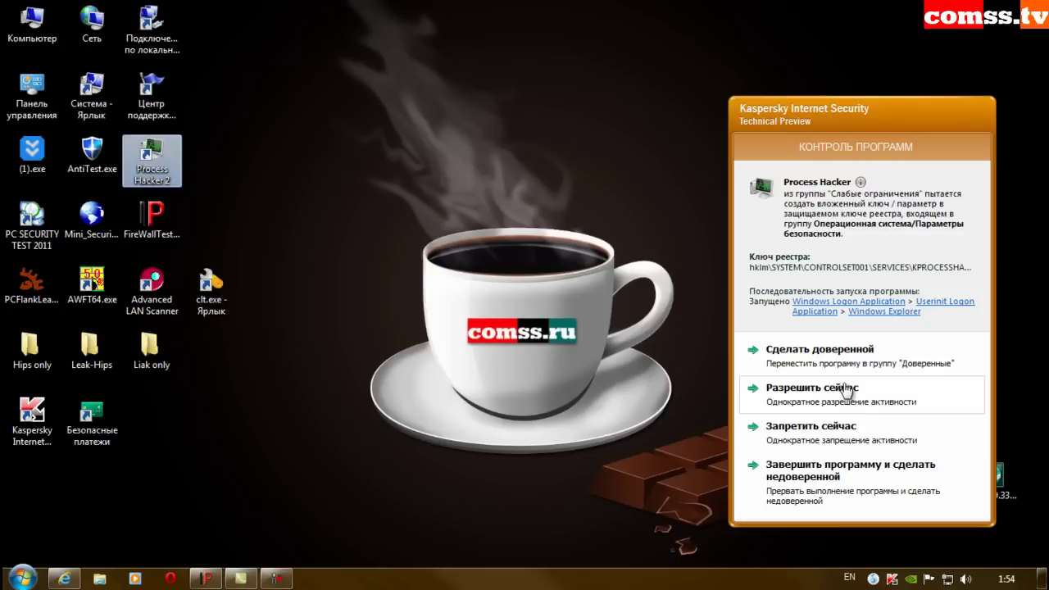
click(812, 361)
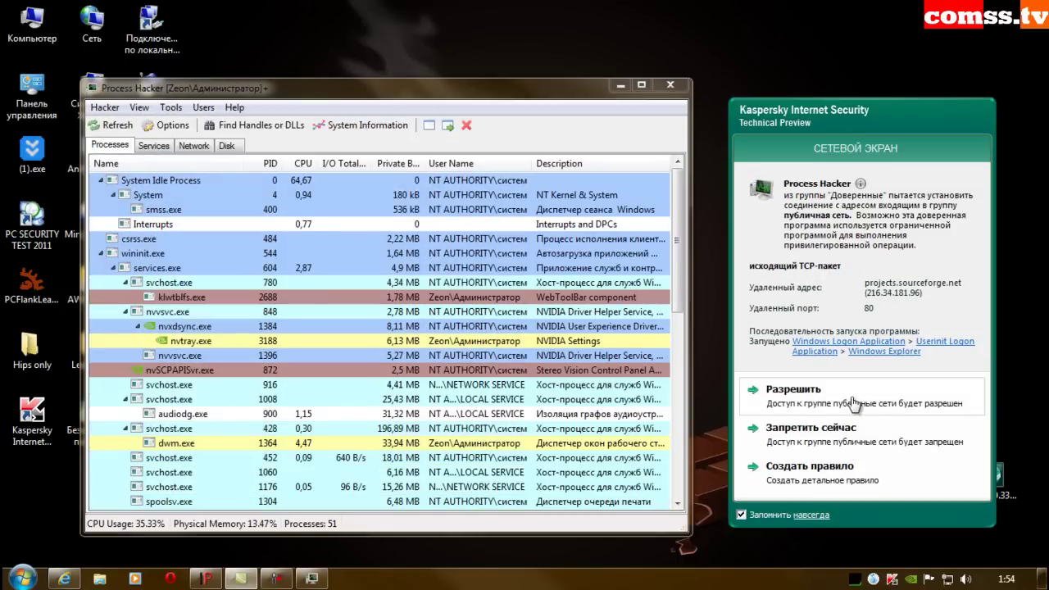
click(803, 394)
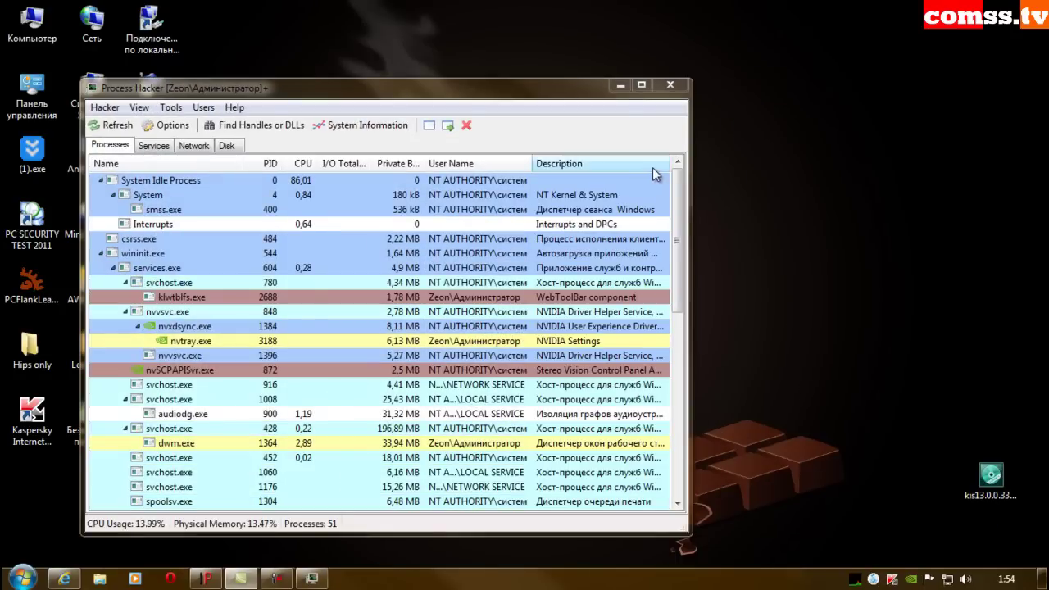
Maximize Process Hacker and widen the User Name and Description columns of the process list.
click(642, 86)
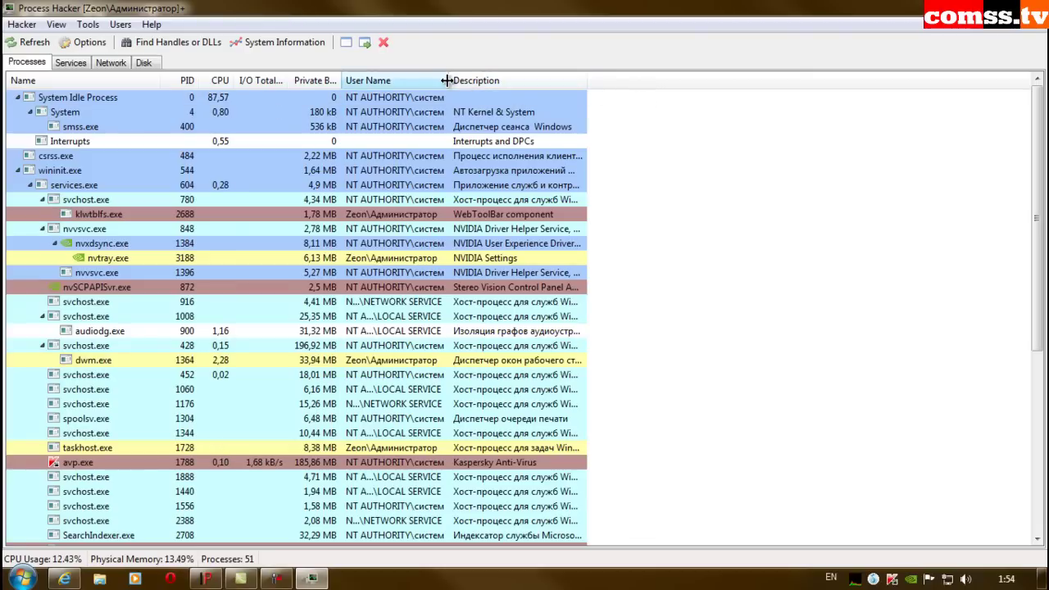
drag(449, 80, 571, 84)
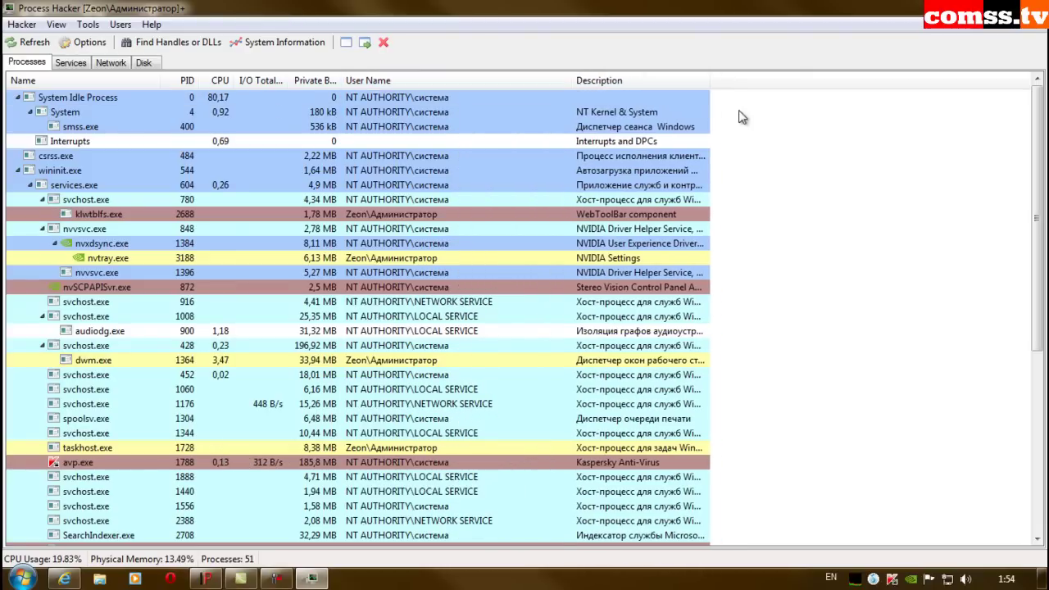
drag(706, 81, 901, 96)
Terminate the avp.exe process under services.exe in Process Hacker, check the process list, and dismiss Kaspersky's notification.
scroll(244, 369, down, 2)
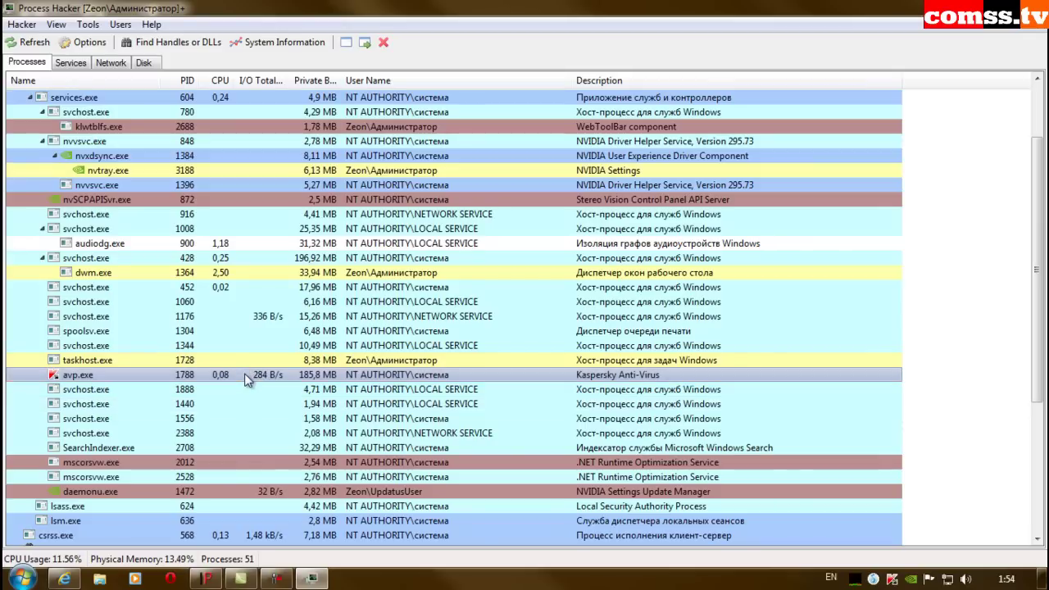
right_click(245, 375)
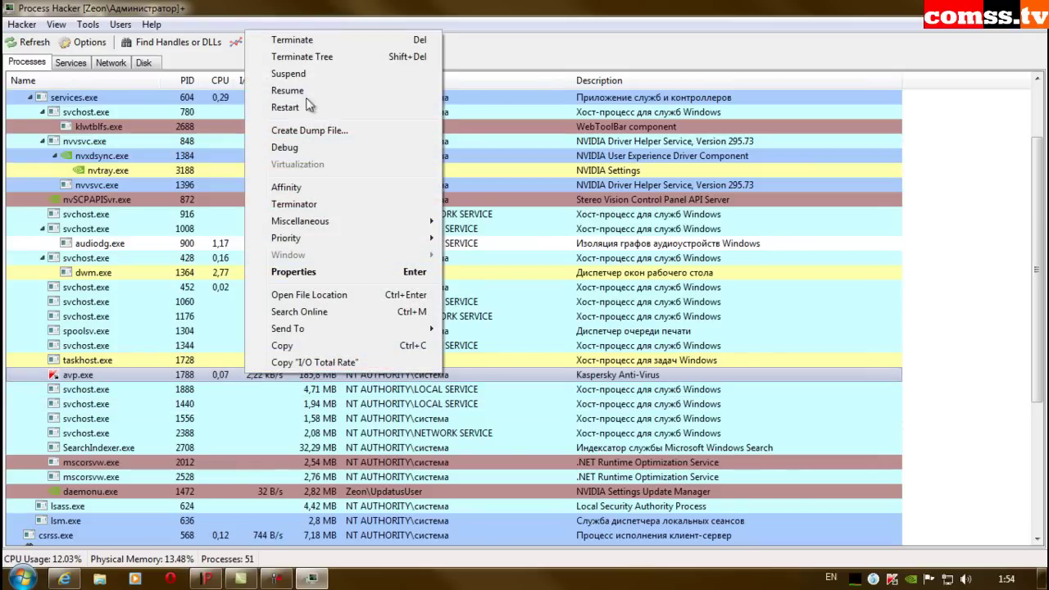
click(310, 39)
click(562, 308)
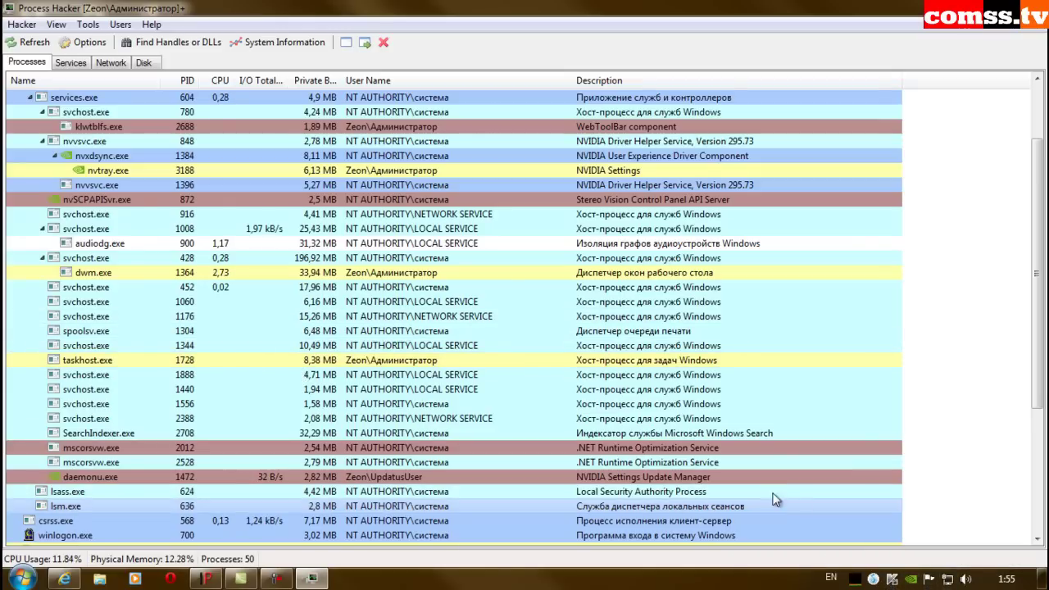
scroll(386, 368, down, 2)
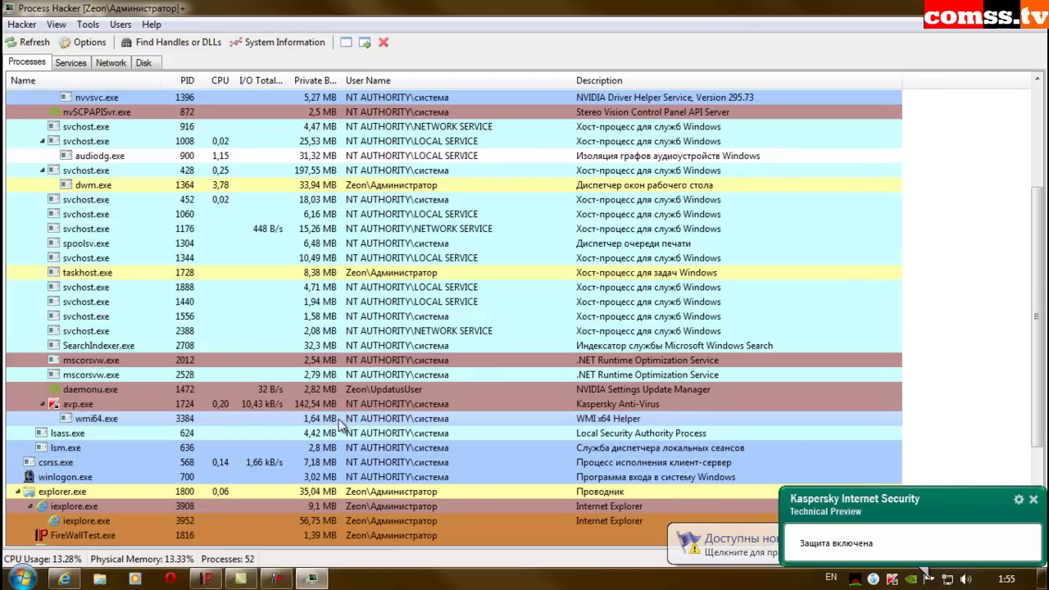
click(1034, 499)
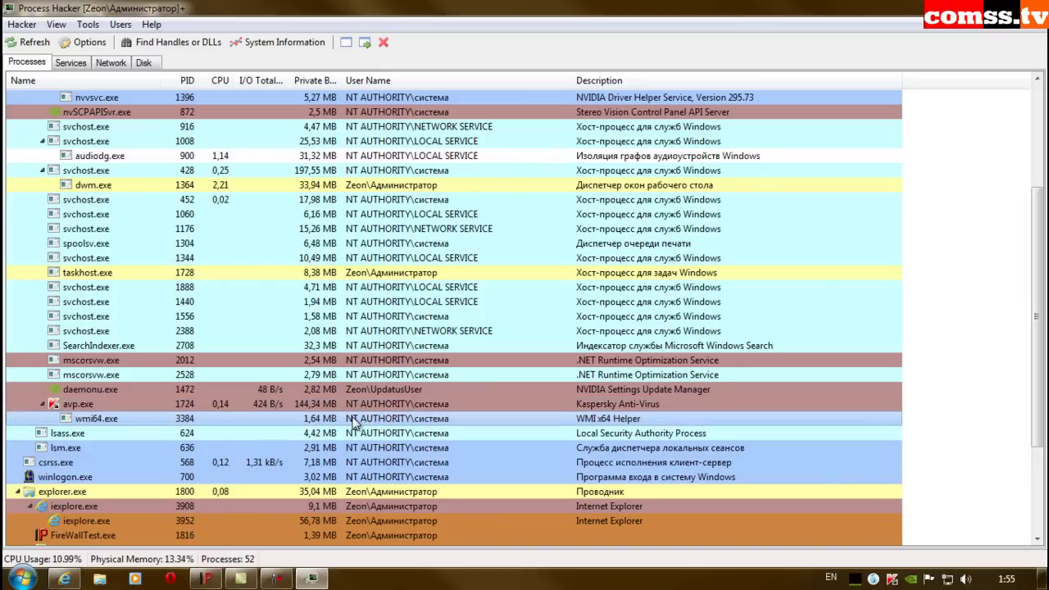
Terminate the process tree of avp.exe and its wmi64.exe child, and close the Kaspersky main window.
scroll(361, 416, down, 2)
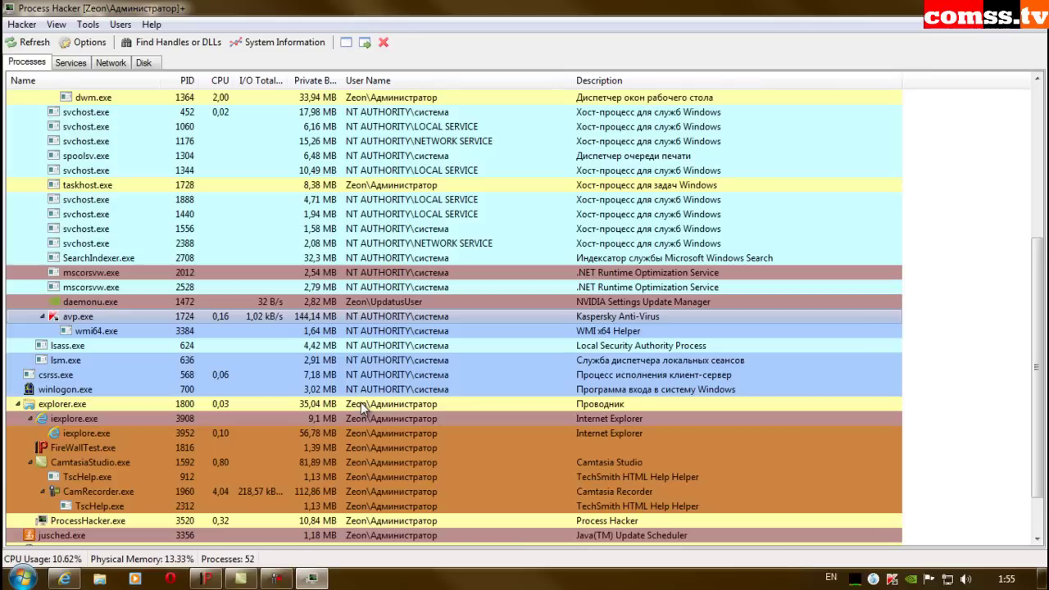
right_click(331, 315)
click(410, 249)
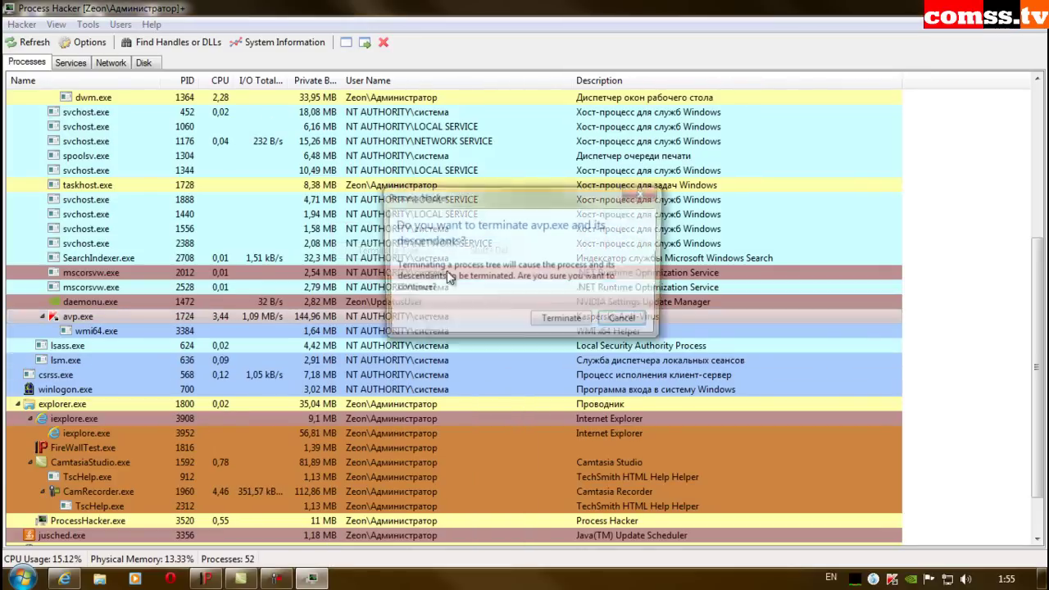
click(563, 322)
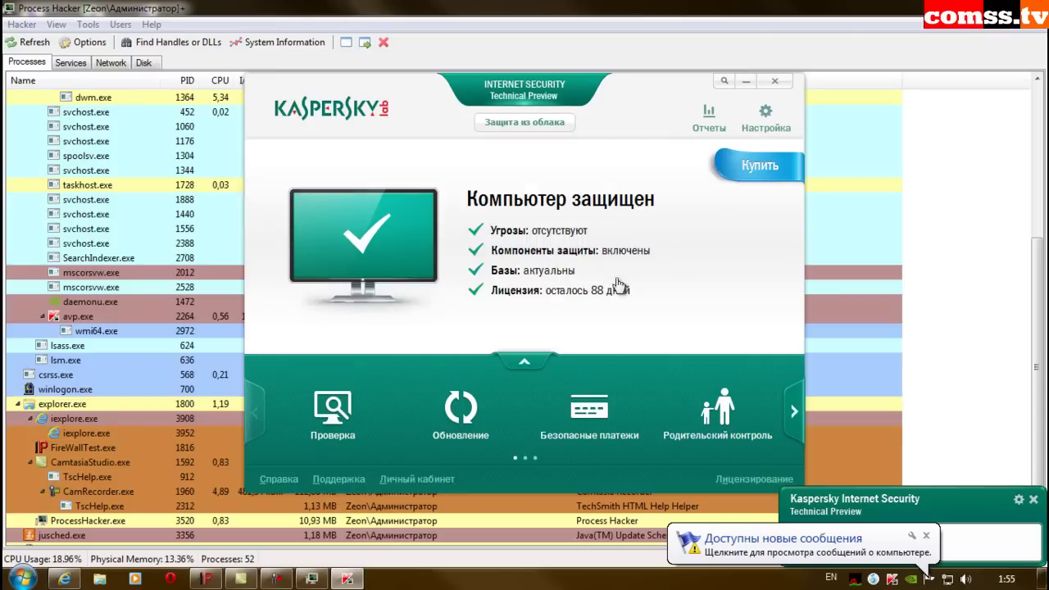
click(781, 84)
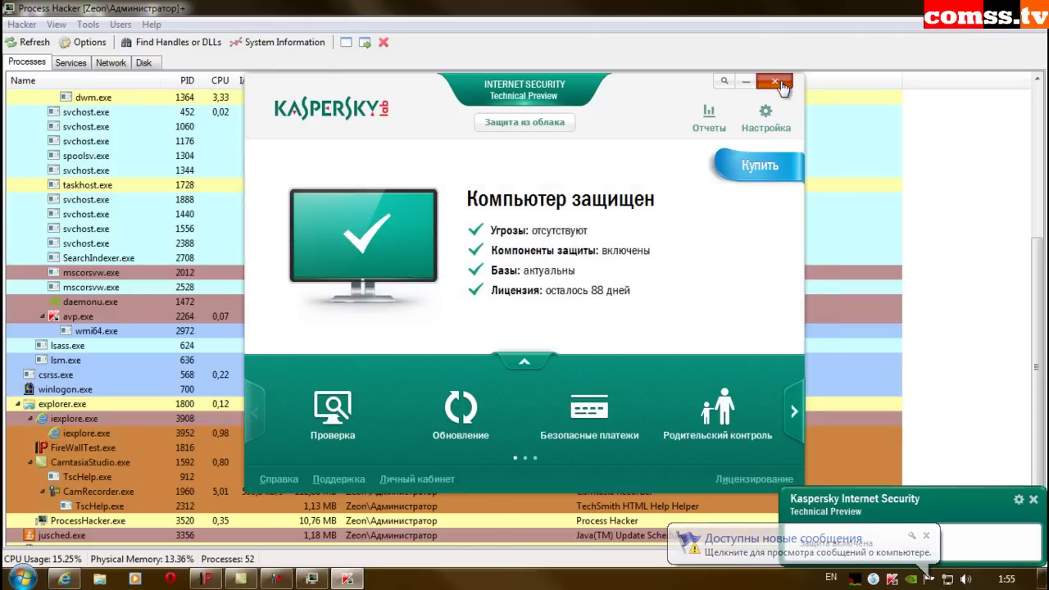
Run all Process Hacker Terminator methods on the restarted avp.exe under services.exe, and close the Terminator window.
right_click(311, 315)
click(358, 398)
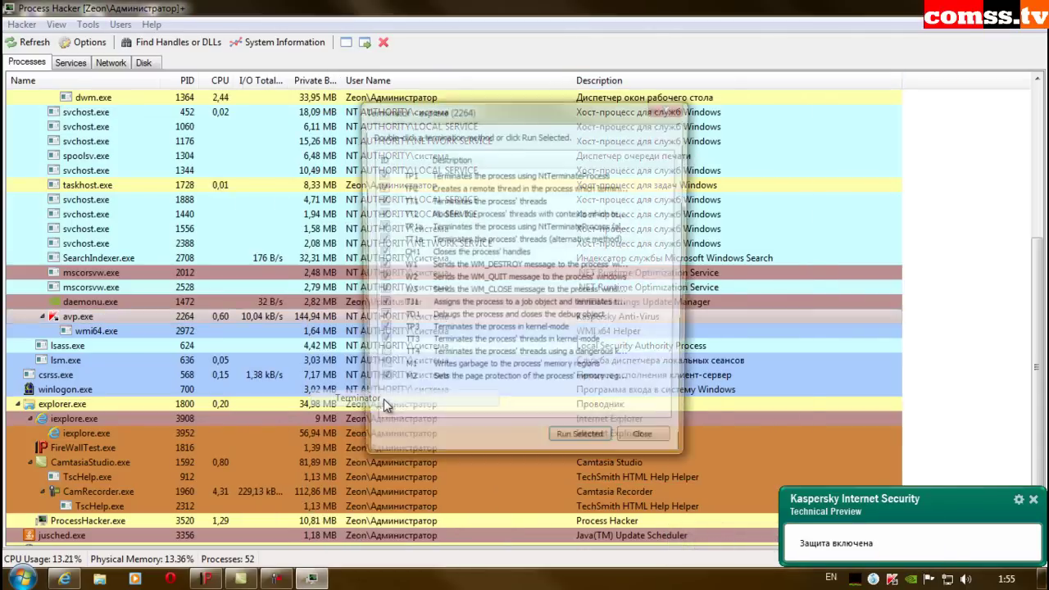
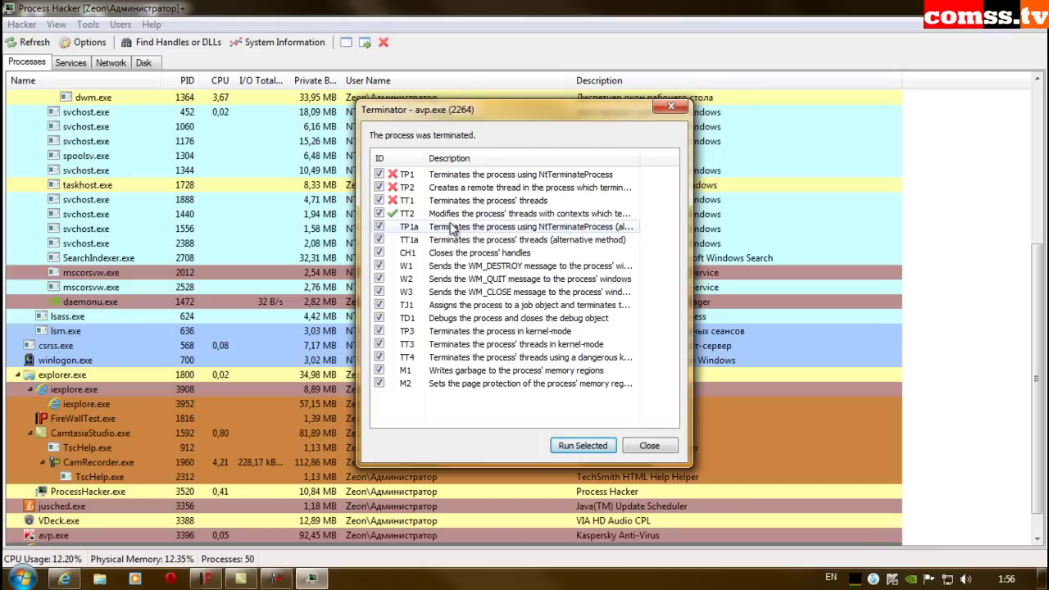
key(Escape)
Run all Terminator methods on the remaining user-account avp.exe, close the Terminator window, and check the process list for Kaspersky processes.
scroll(470, 355, up, 1)
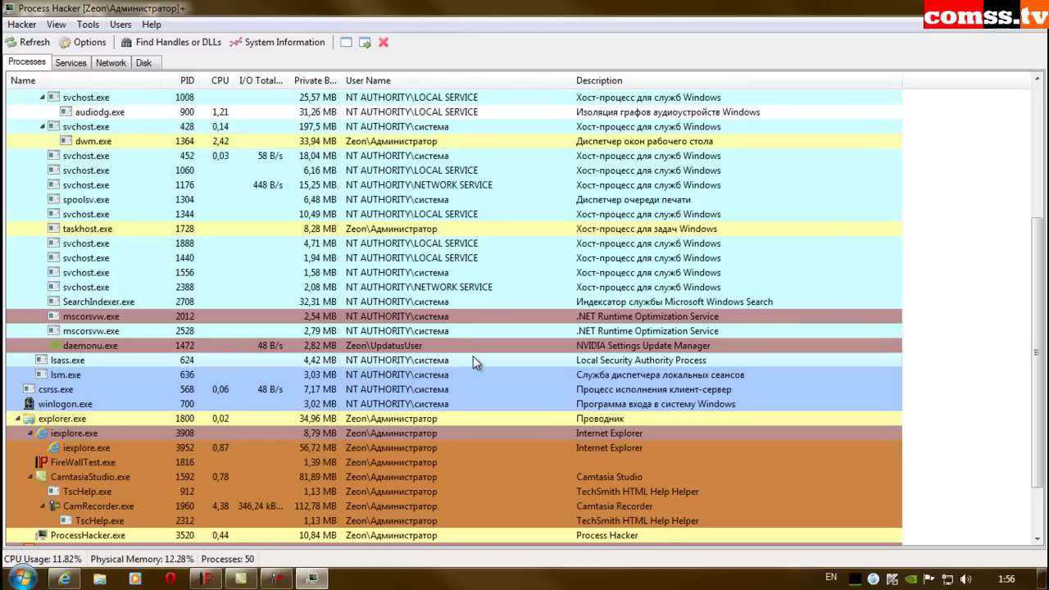
scroll(474, 355, down, 2)
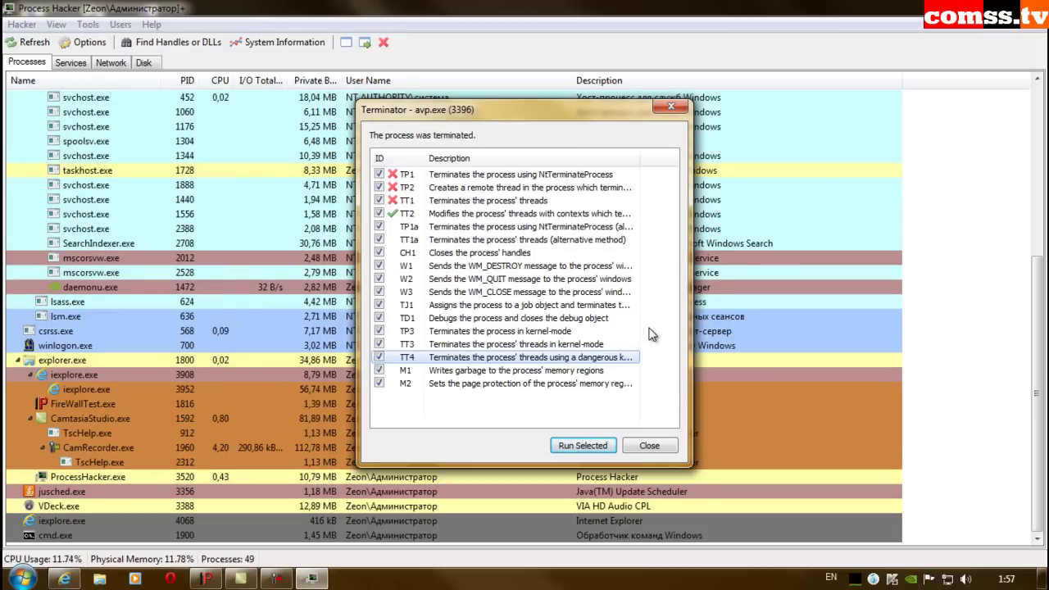
click(648, 446)
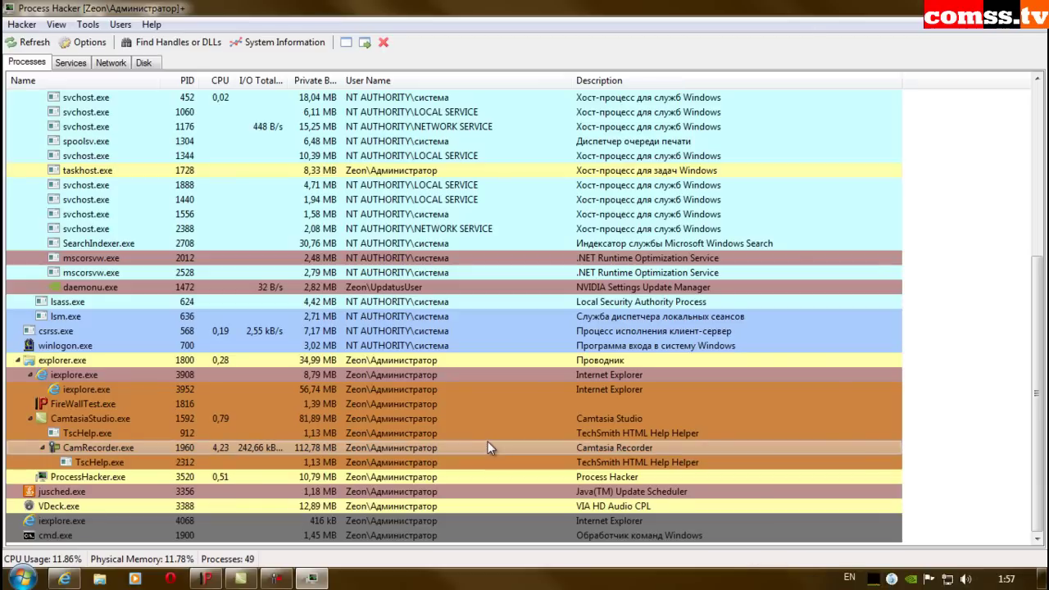
click(930, 579)
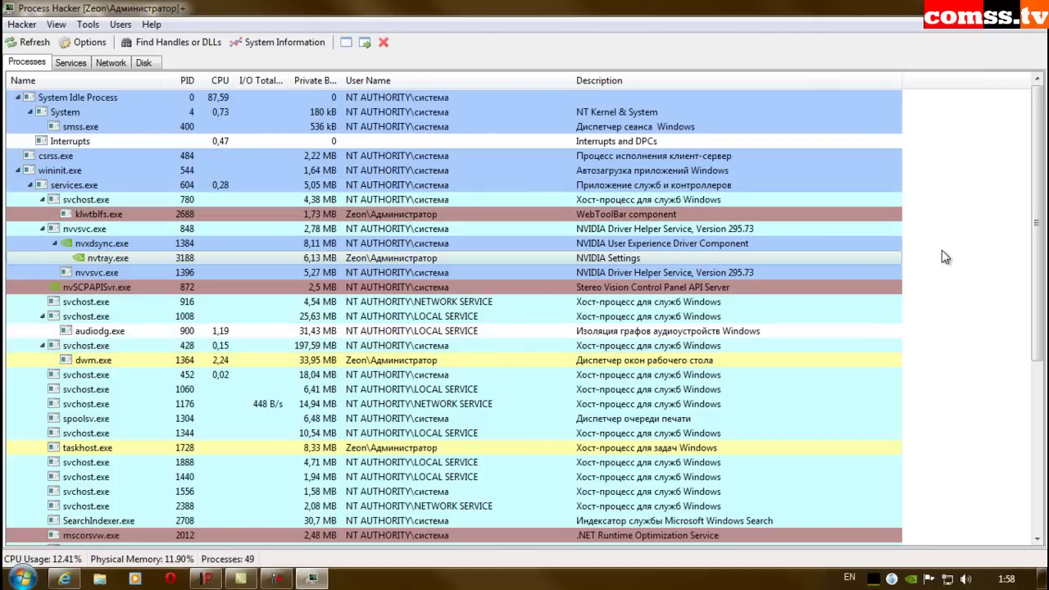
Examine the process list for Kaspersky processes and the security section of Windows Action Center, and close Action Center.
scroll(934, 249, down, 3)
scroll(916, 239, down, 3)
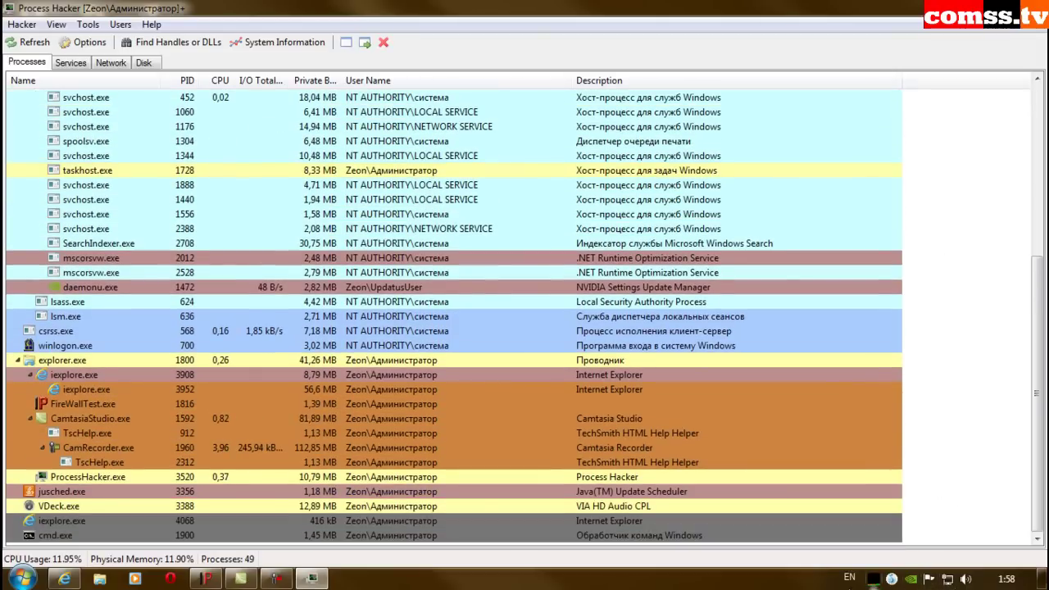
click(929, 579)
click(925, 539)
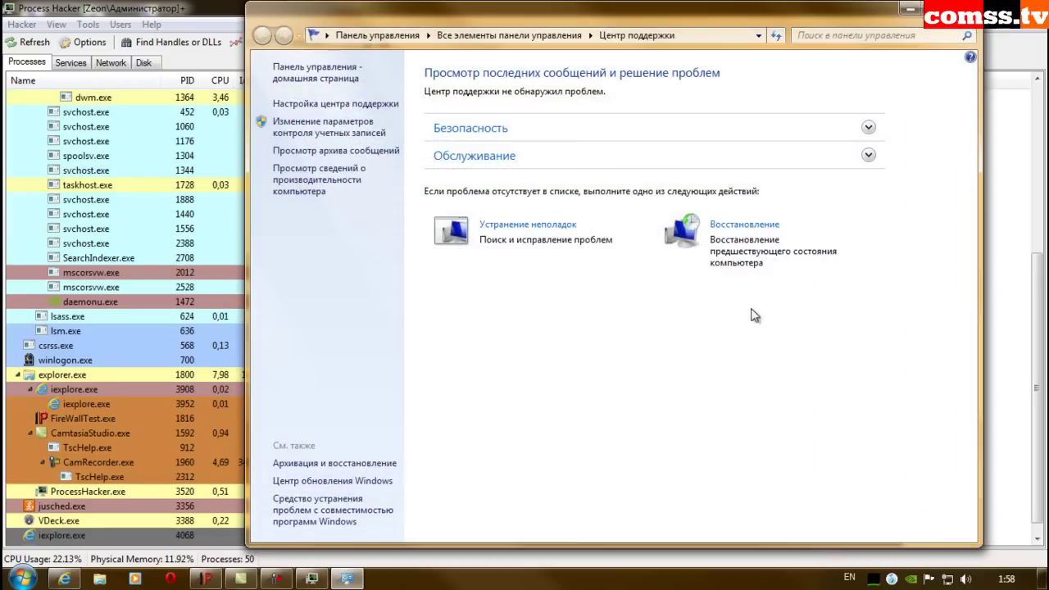
click(868, 127)
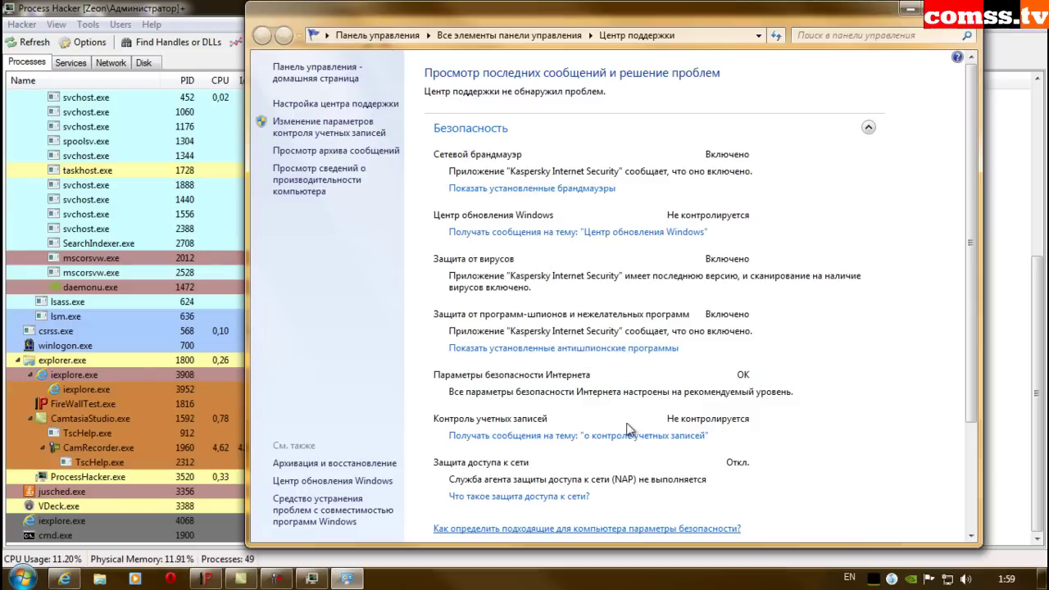
key(alt+F4)
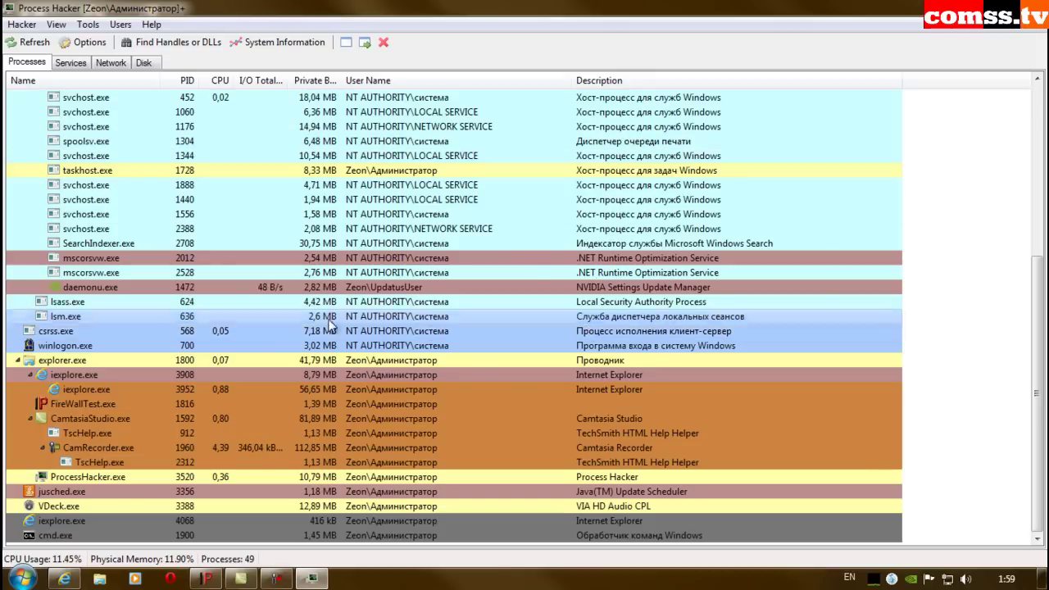
scroll(730, 344, up, 7)
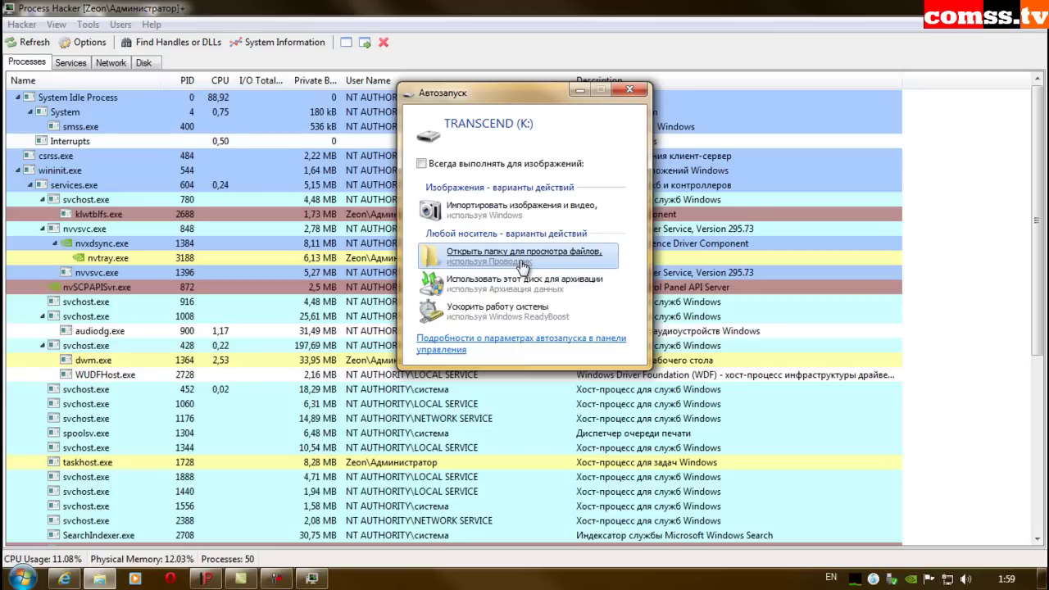
Dismiss the AutoPlay dialog, launch Autorun Analyzer from COMODO Cleaning Essentials, and close the Cleaning Essentials window.
click(628, 92)
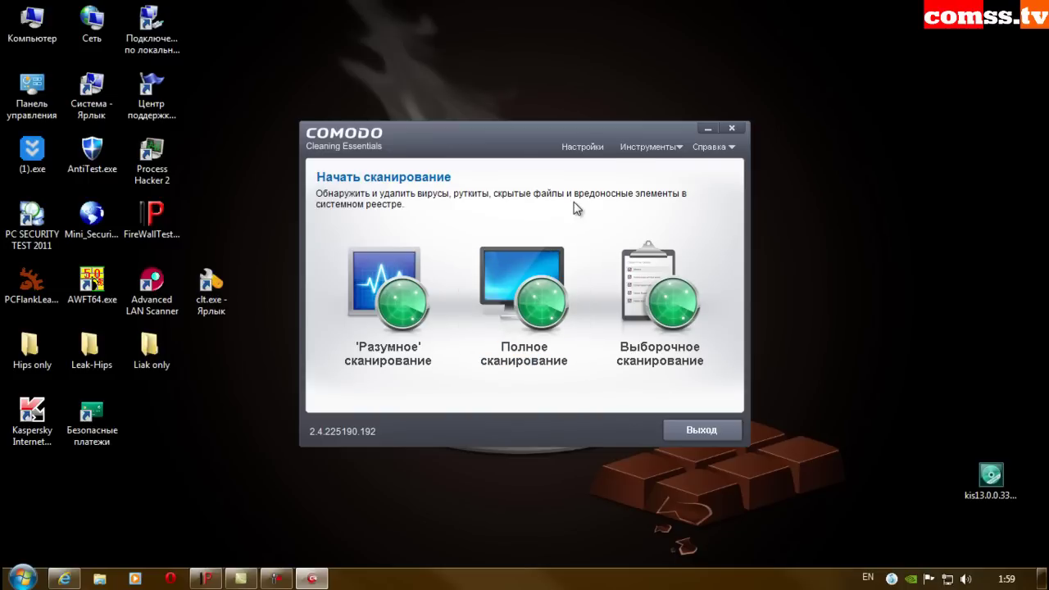
click(651, 150)
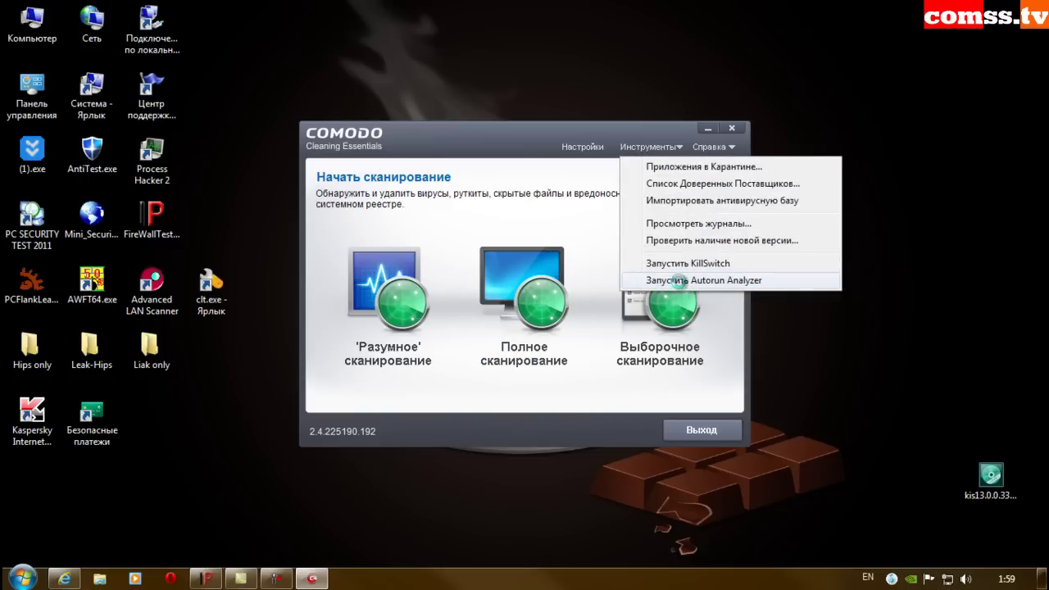
click(680, 281)
click(732, 129)
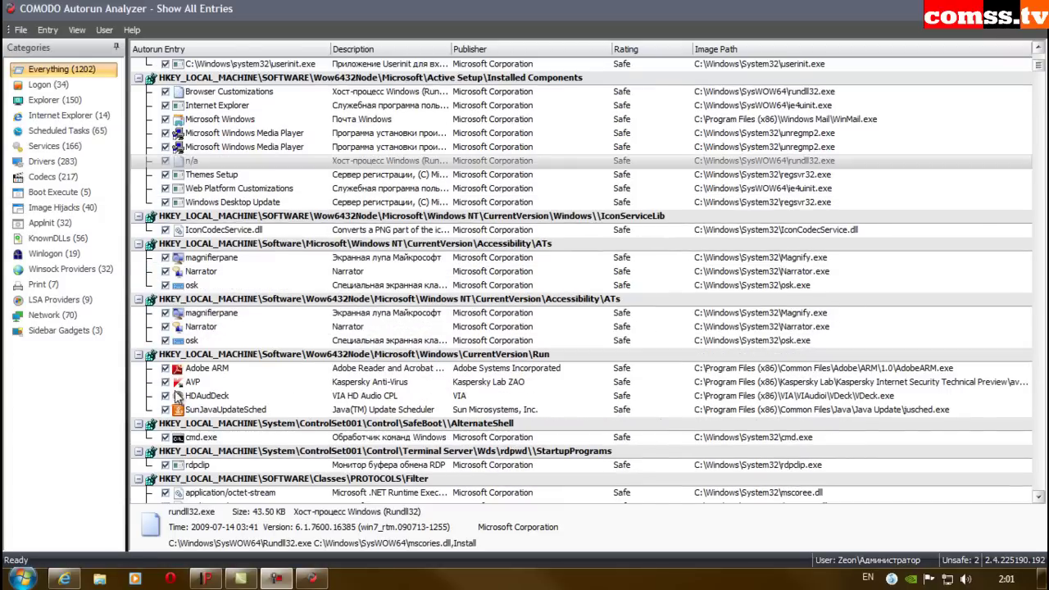
Try to disable and delete Kaspersky's AVP autorun entry under Wow6432Node\Microsoft\Windows\CurrentVersion\Run.
click(167, 382)
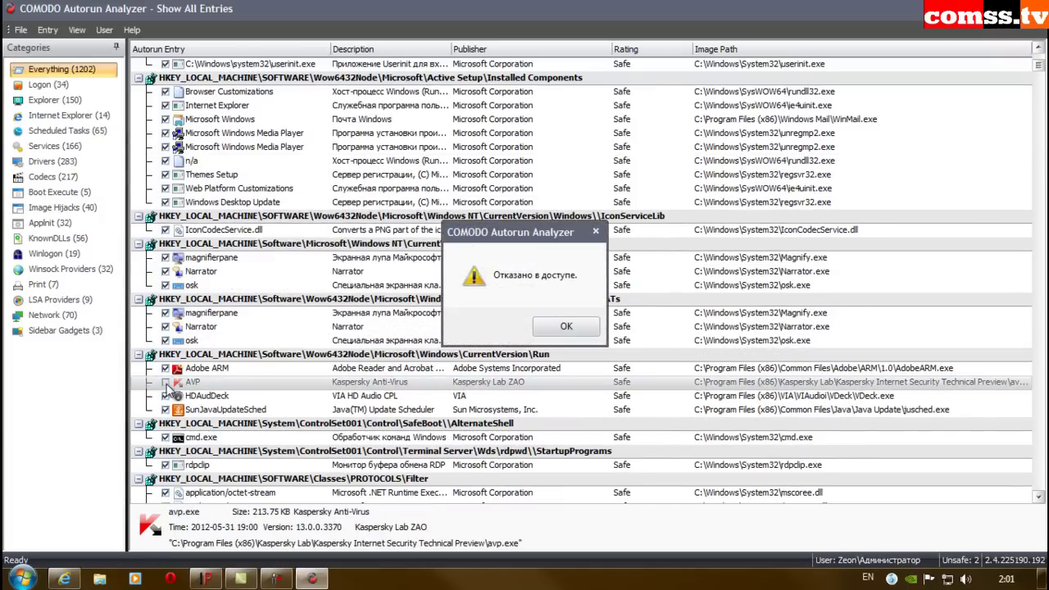
click(564, 326)
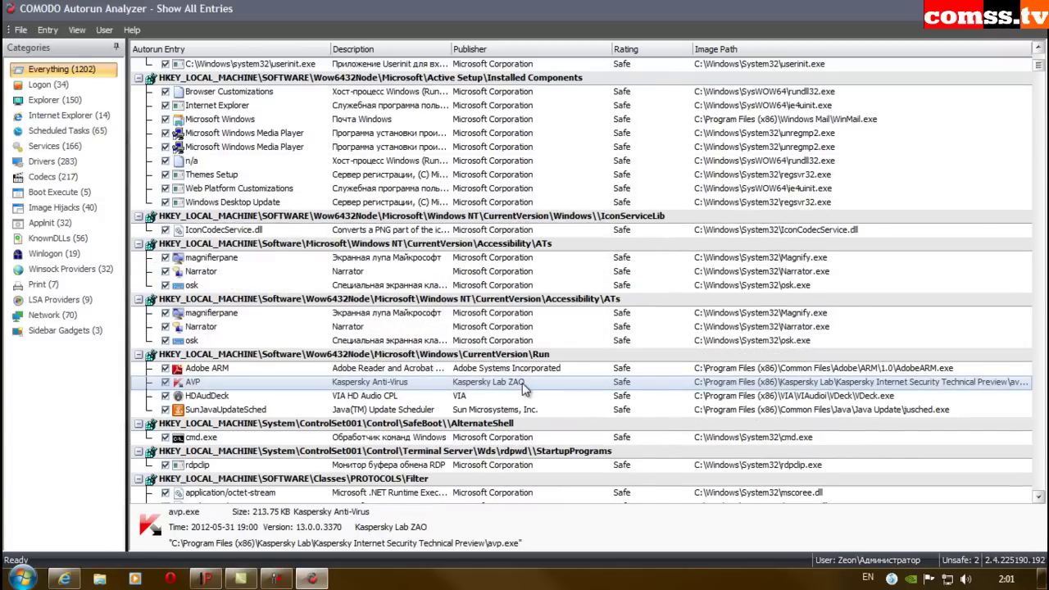
right_click(521, 389)
click(552, 397)
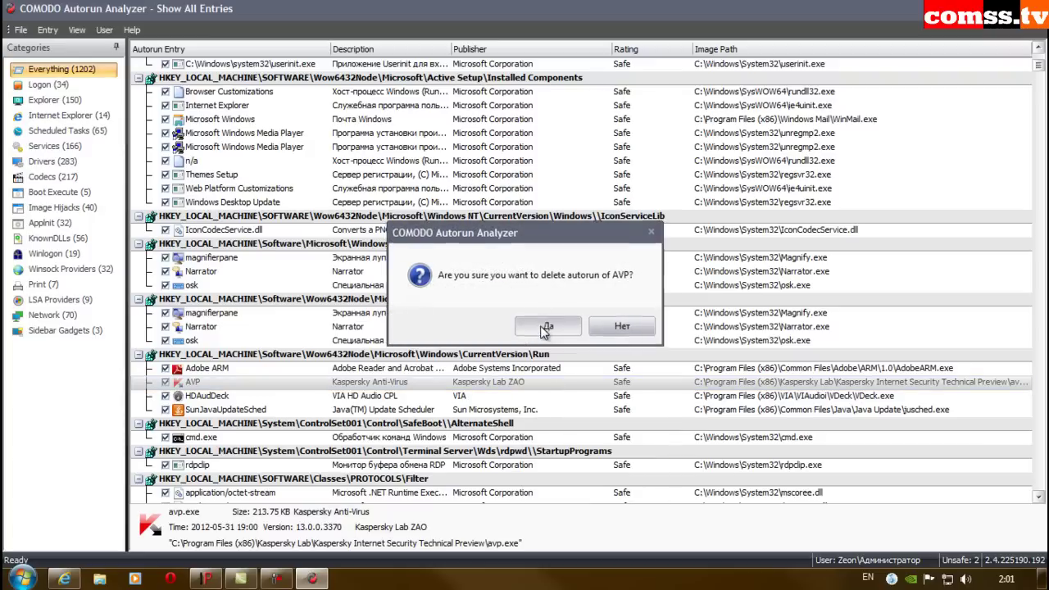
click(545, 329)
click(581, 330)
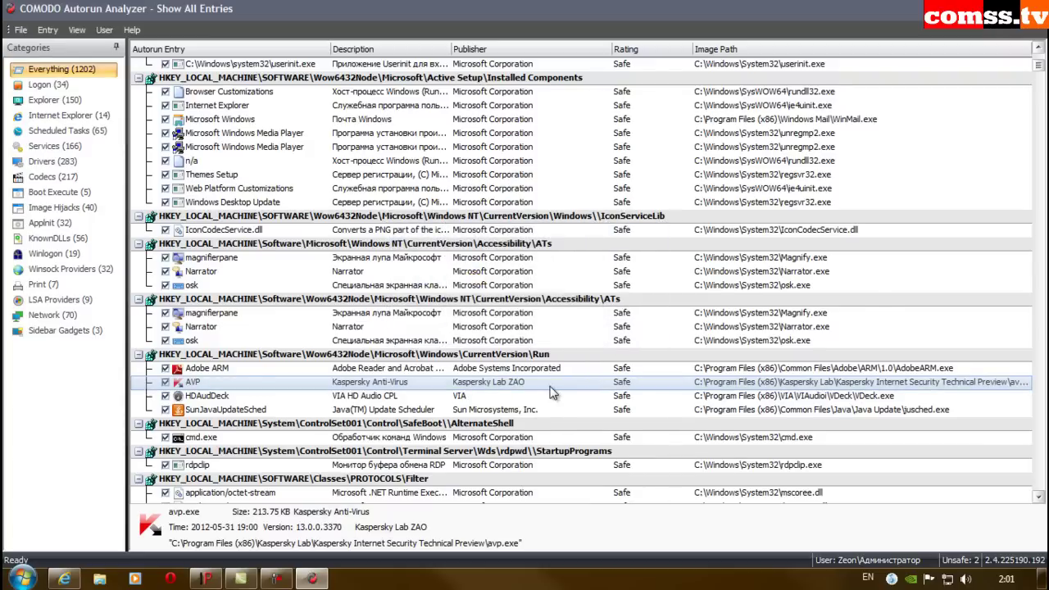
Disable and delete the Kaspersky Anti-Virus autorun entry under Classes\Directory\ShellEx\ContextMenuHandlers.
scroll(573, 390, down, 2)
scroll(590, 394, down, 13)
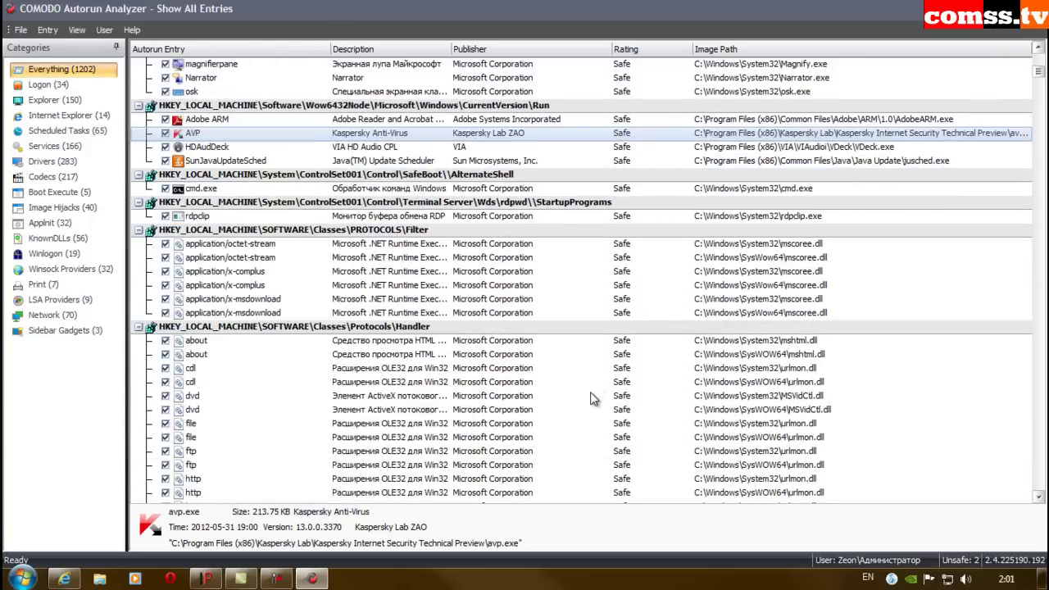
scroll(598, 409, down, 10)
click(175, 300)
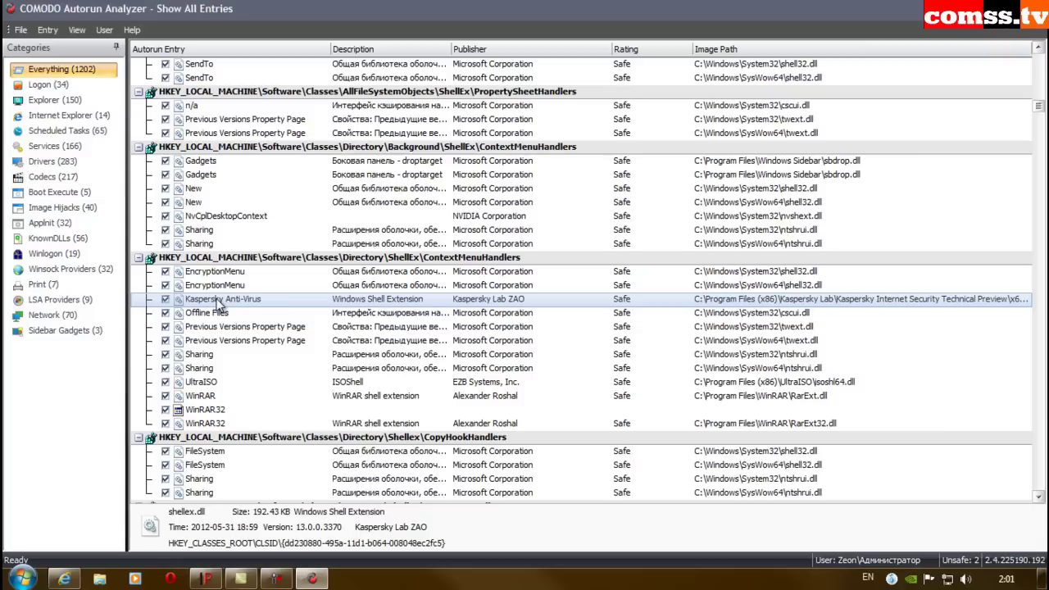
click(167, 300)
right_click(496, 302)
click(529, 307)
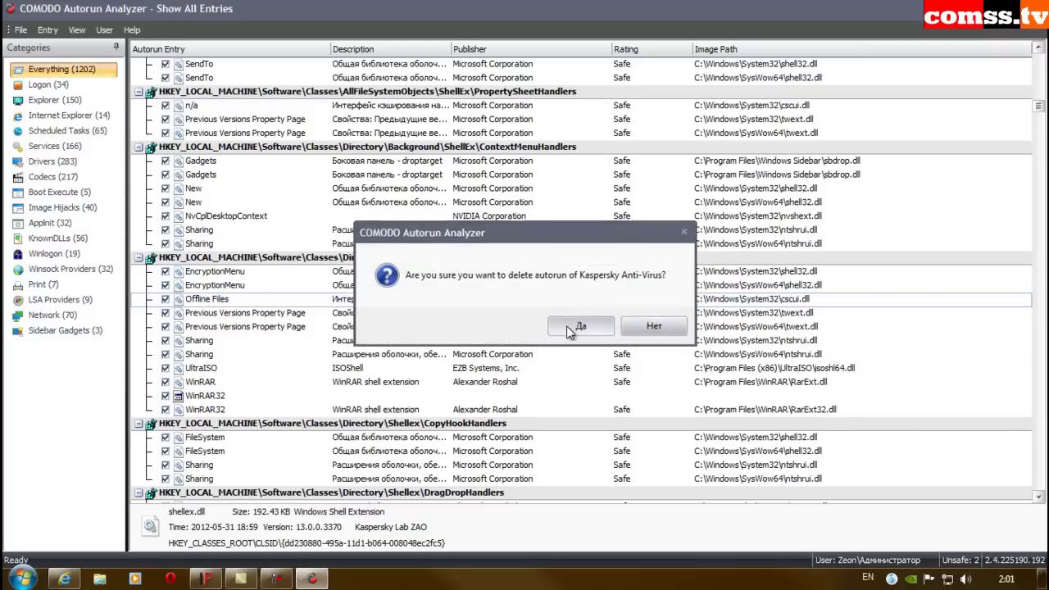
click(571, 328)
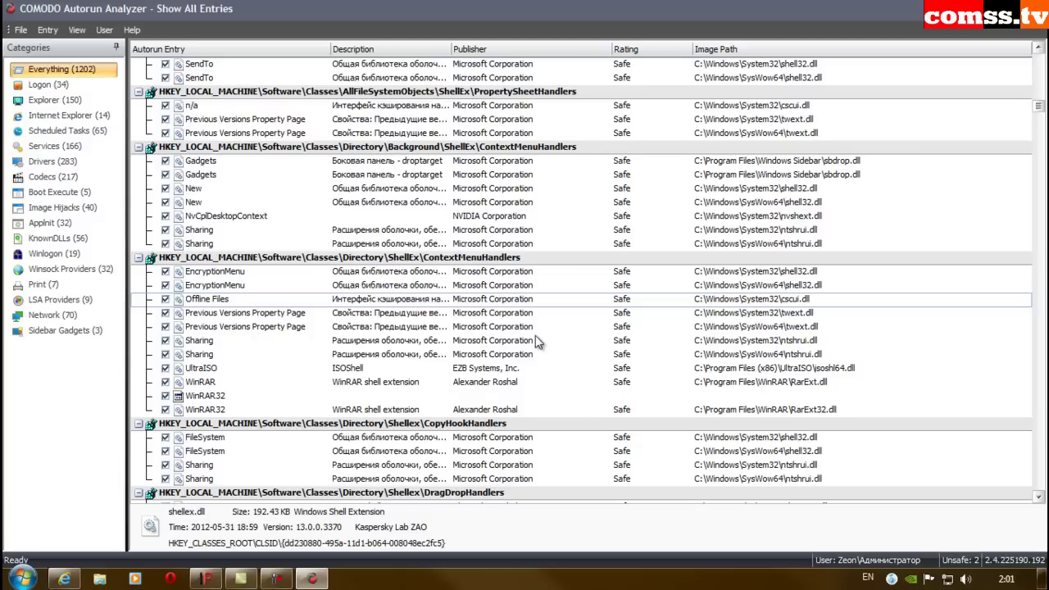
Disable and delete the Kaspersky Anti-Virus autorun entry under Classes\Folder\ShellEx\ContextMenuHandlers.
scroll(554, 344, down, 15)
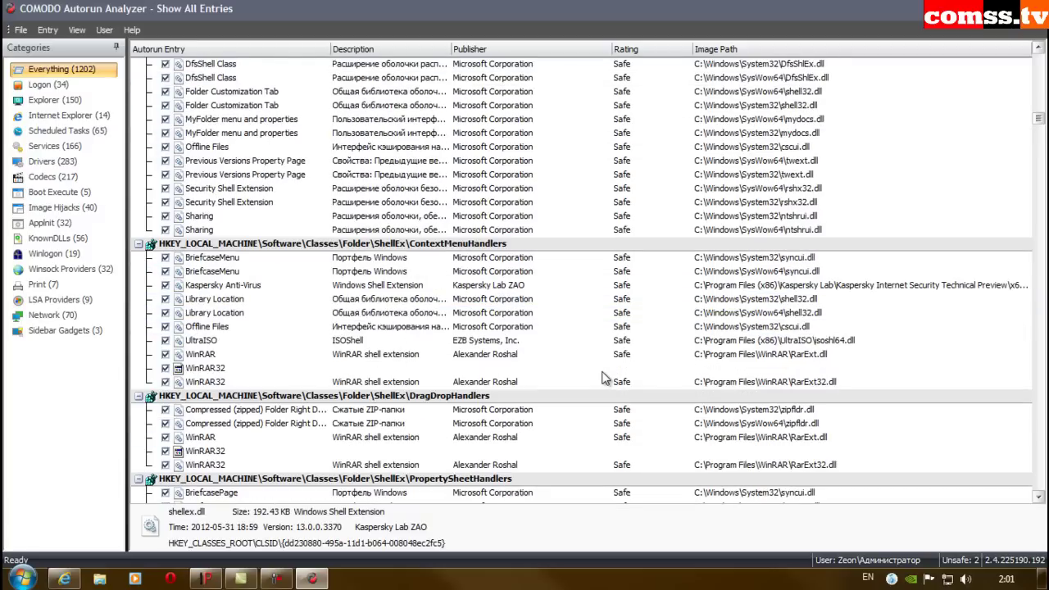
click(518, 286)
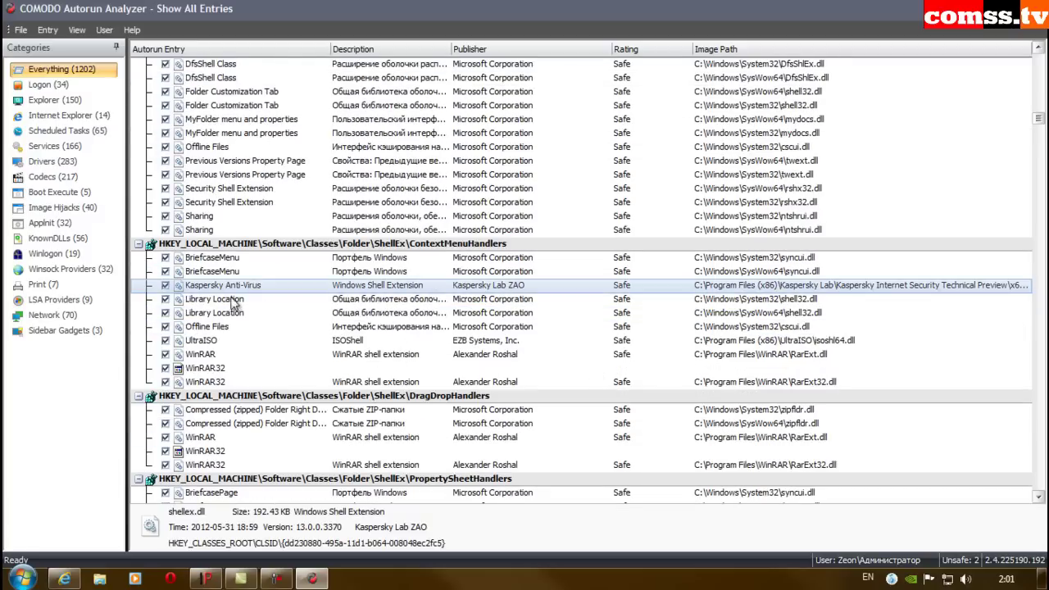
click(167, 286)
right_click(527, 289)
click(568, 293)
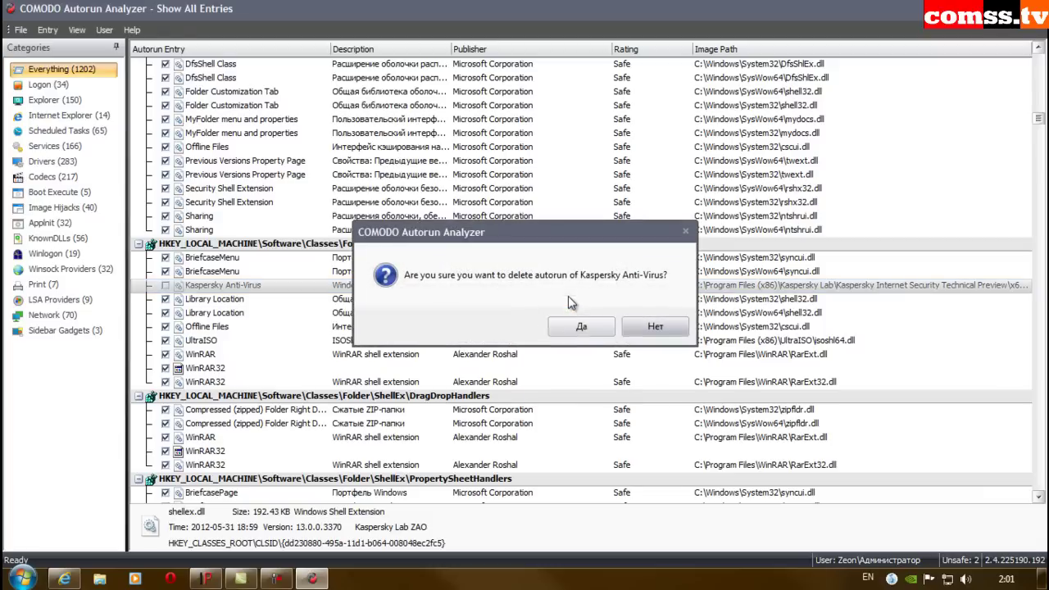
click(578, 327)
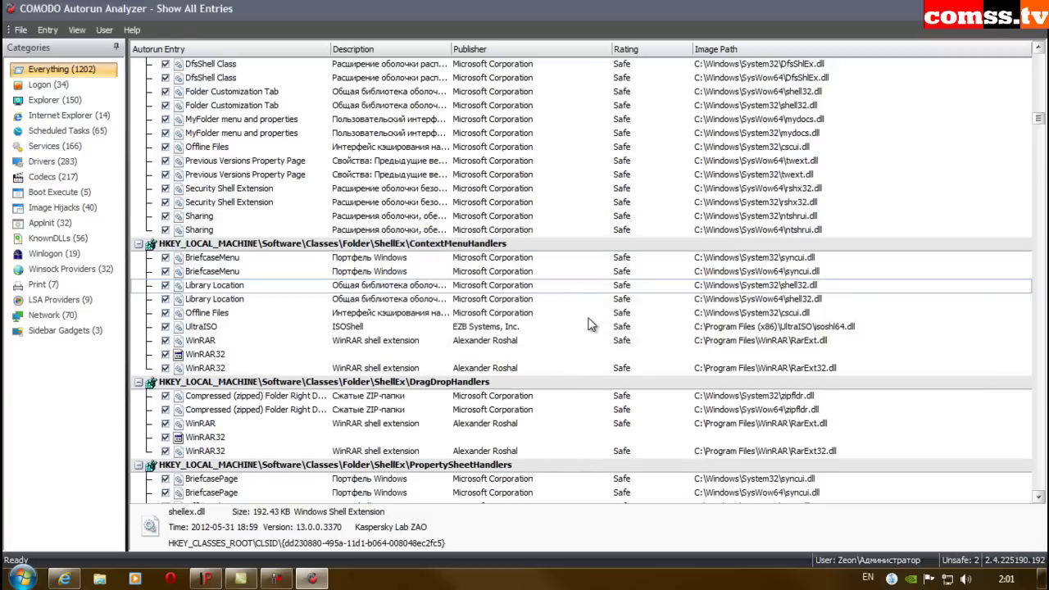
Try to disable all six Safe Money, URL Advisor and Virtual Keyboard plugin entries under Microsoft\Windows\CurrentVersion\Explorer\Browser Helper Objects.
scroll(588, 325, down, 2)
scroll(589, 325, down, 2)
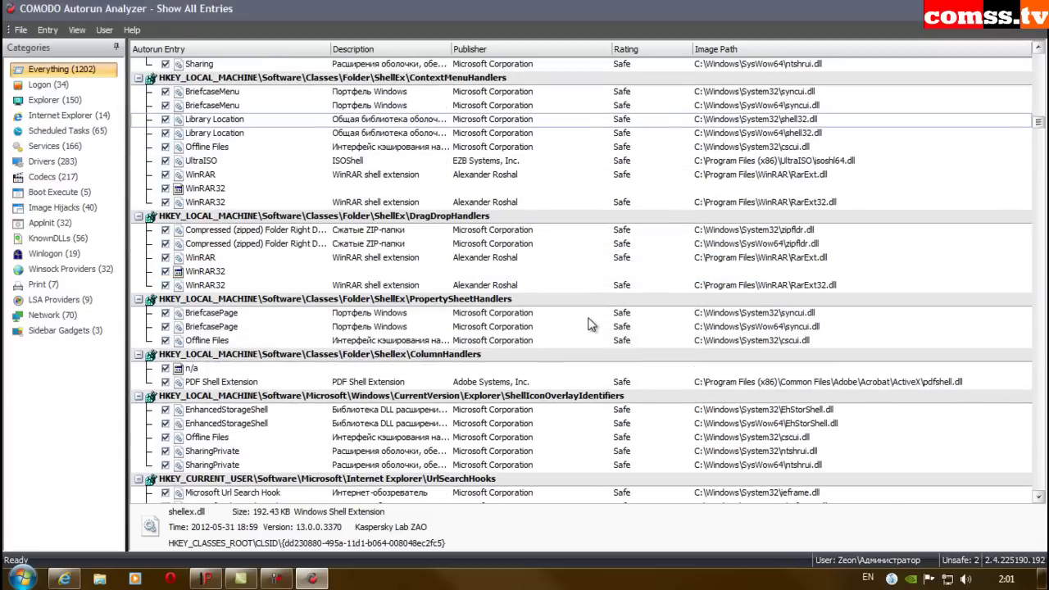
scroll(588, 325, down, 6)
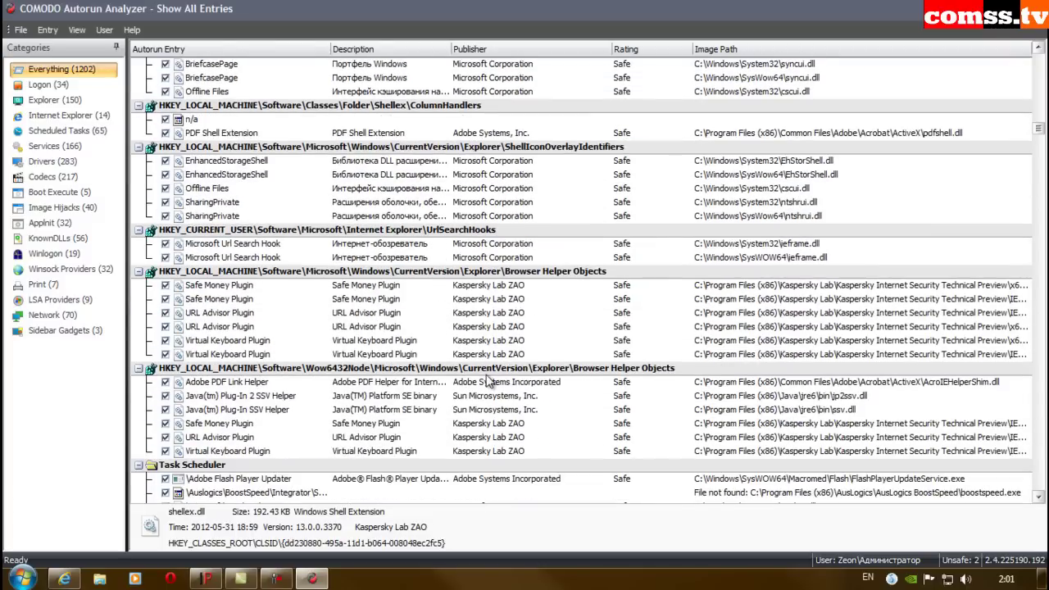
click(167, 286)
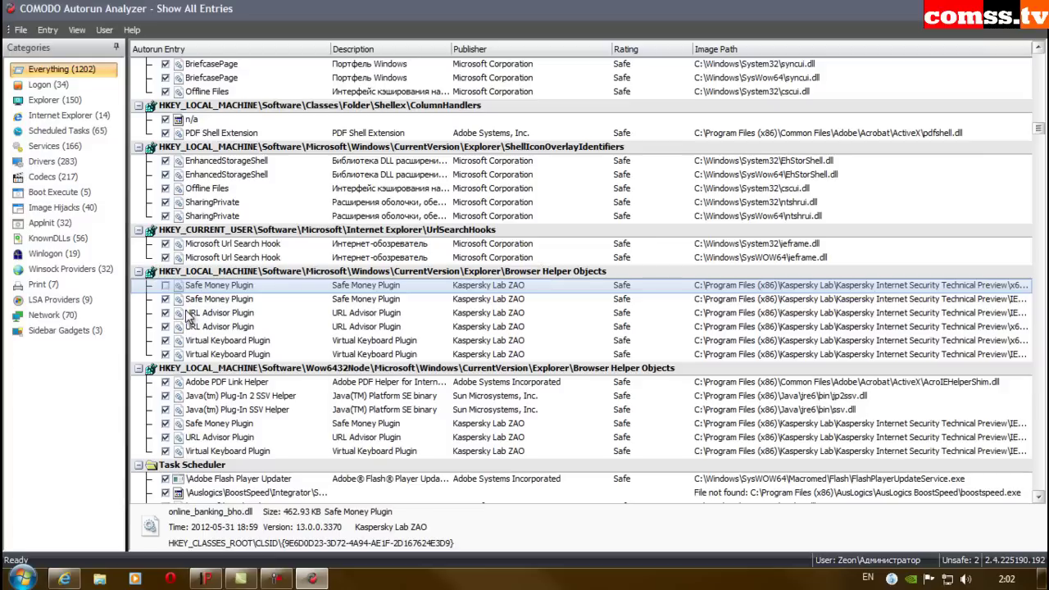
click(167, 299)
click(621, 332)
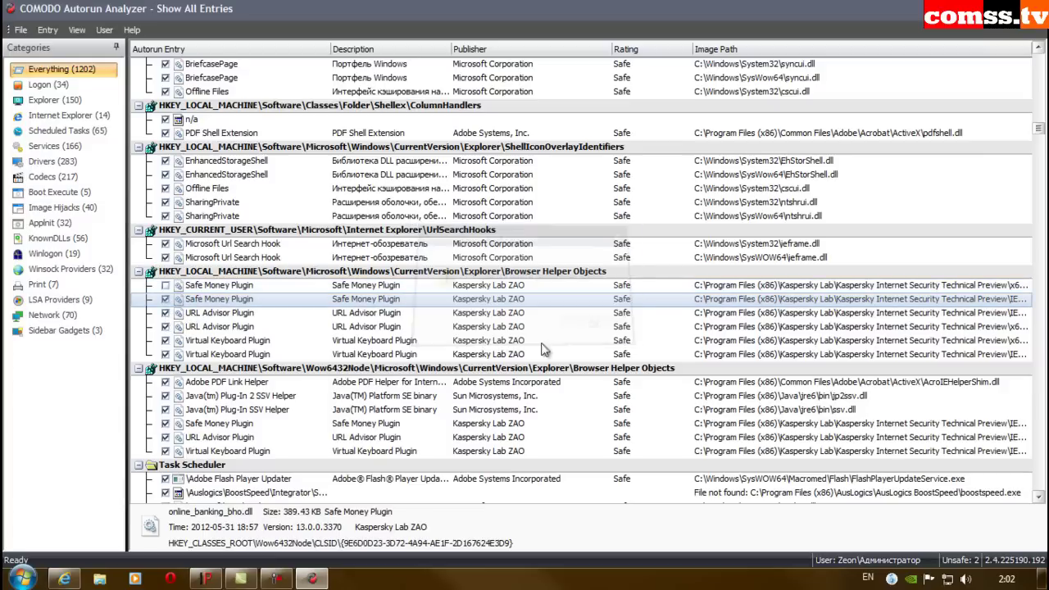
click(166, 313)
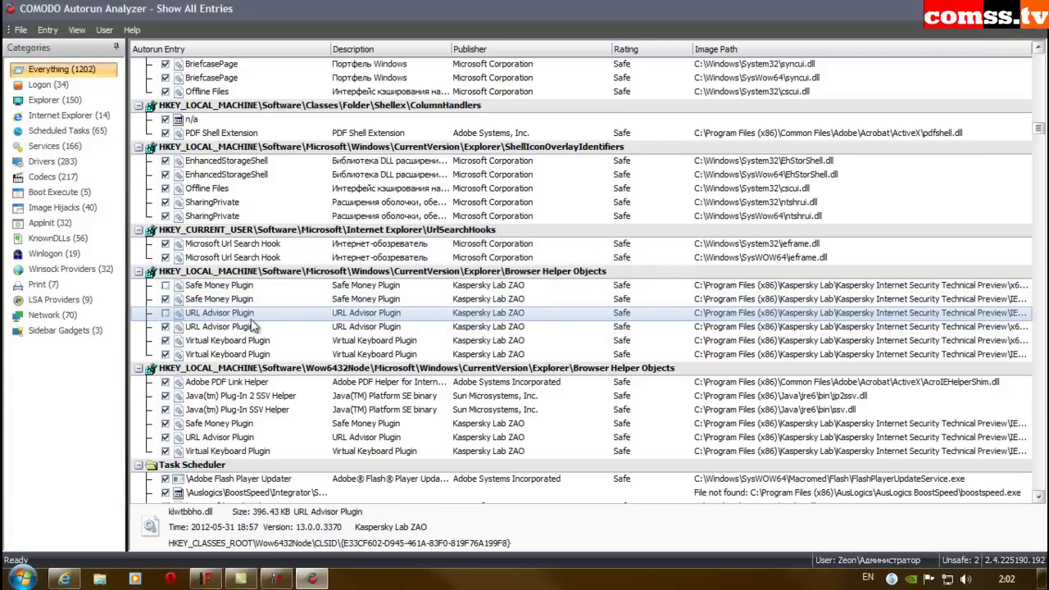
click(167, 327)
click(595, 327)
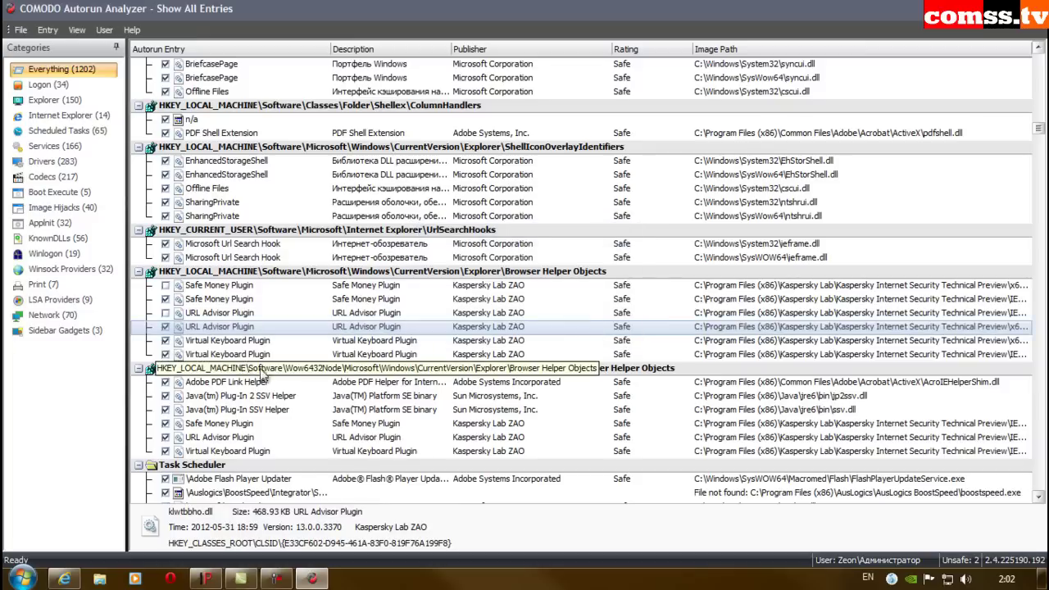
click(165, 340)
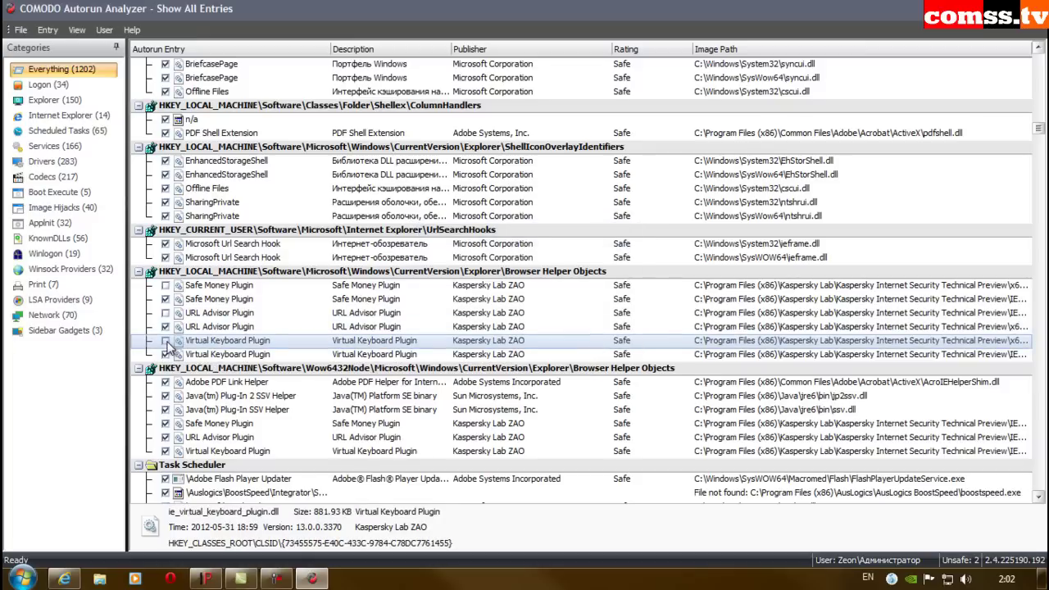
click(167, 354)
click(621, 329)
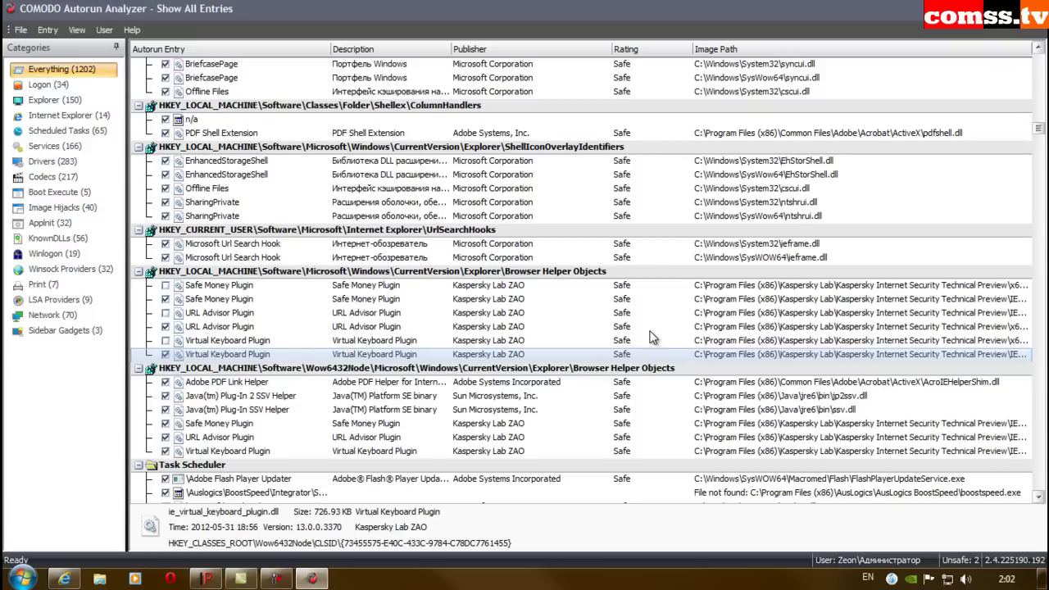
Delete the disabled Safe Money Plugin entry under Browser Helper Objects and try to delete the enabled one as well.
click(520, 286)
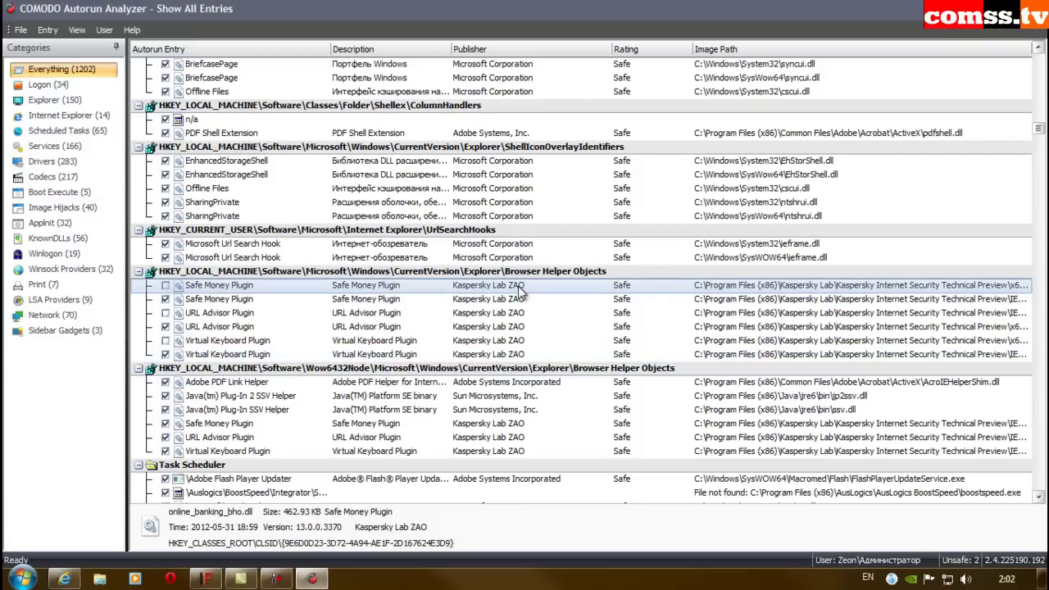
right_click(520, 286)
click(559, 294)
click(576, 328)
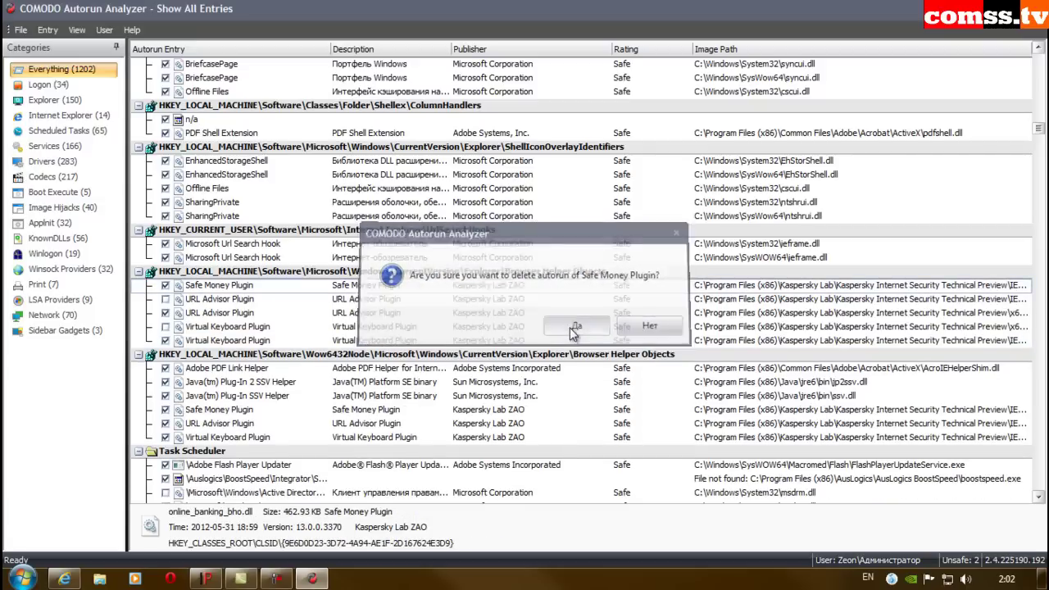
click(499, 290)
right_click(499, 290)
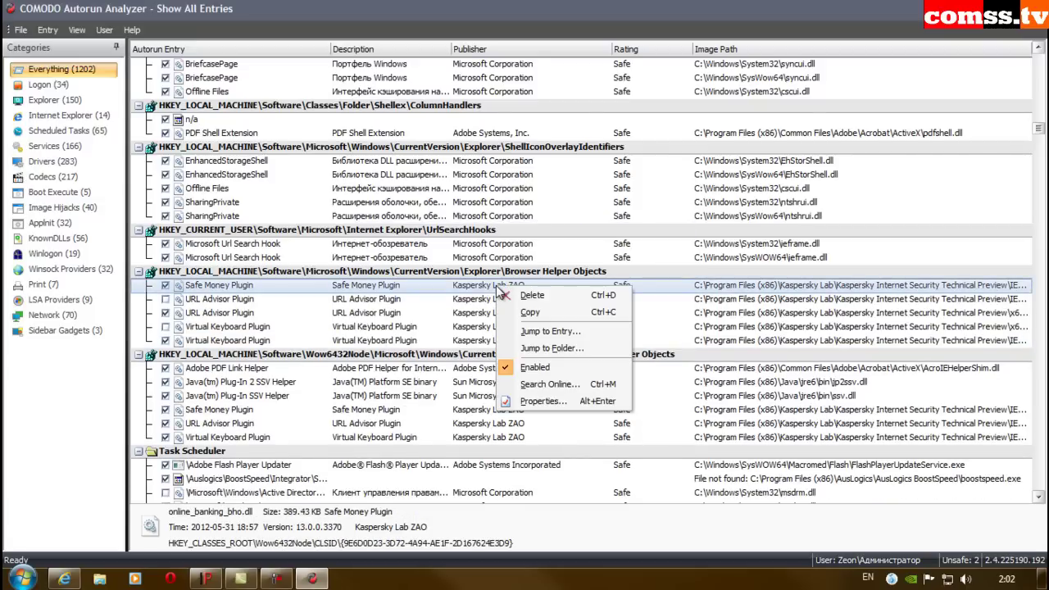
click(556, 298)
click(574, 328)
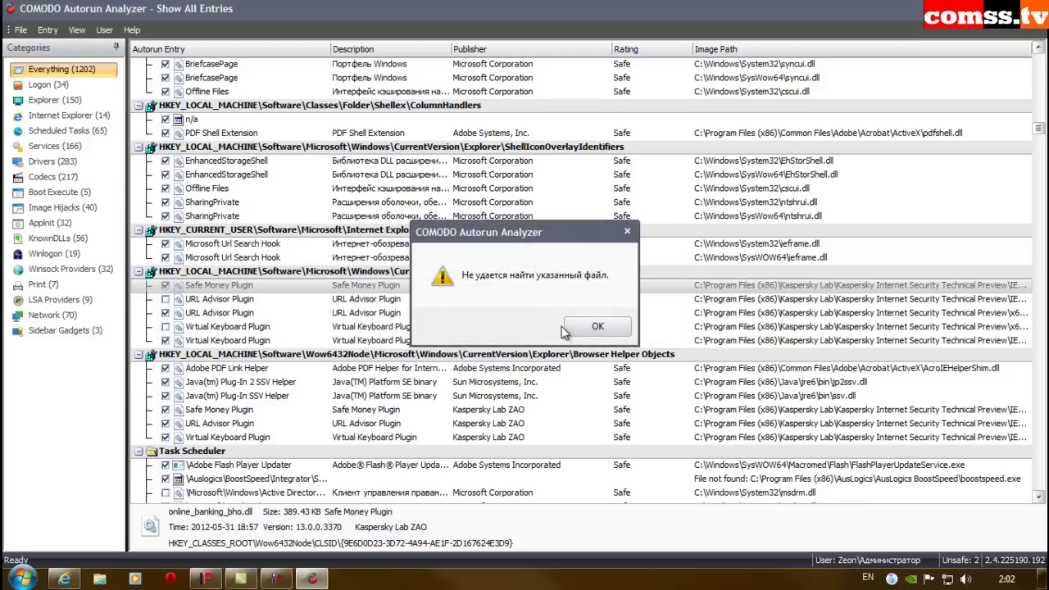
click(602, 328)
Delete the disabled URL Advisor Plugin entry under Microsoft\Windows\CurrentVersion\Explorer\Browser Helper Objects and try to delete the enabled one as well.
click(506, 300)
right_click(505, 304)
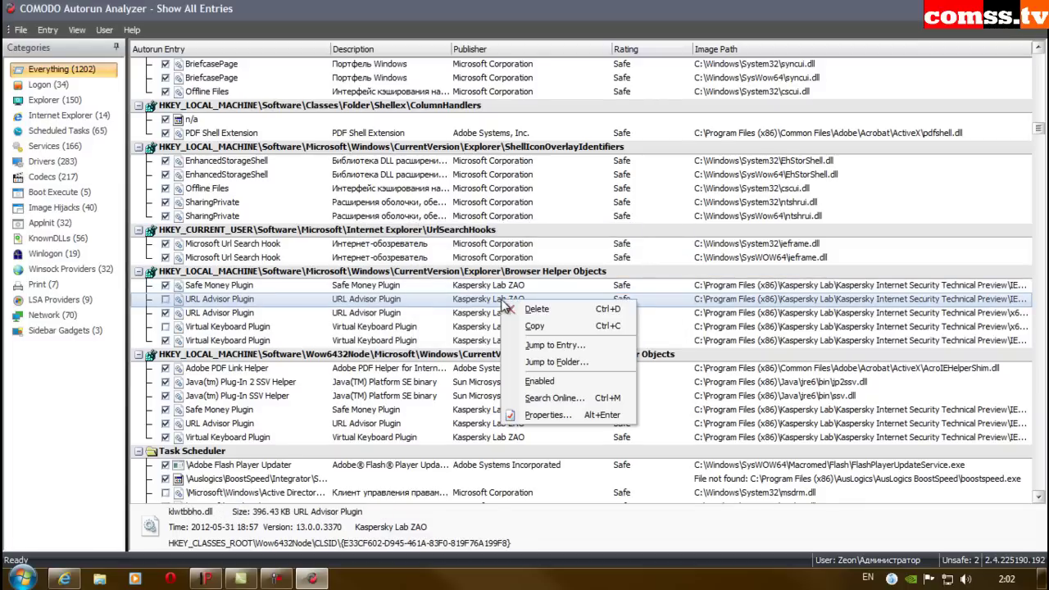
click(537, 309)
click(576, 331)
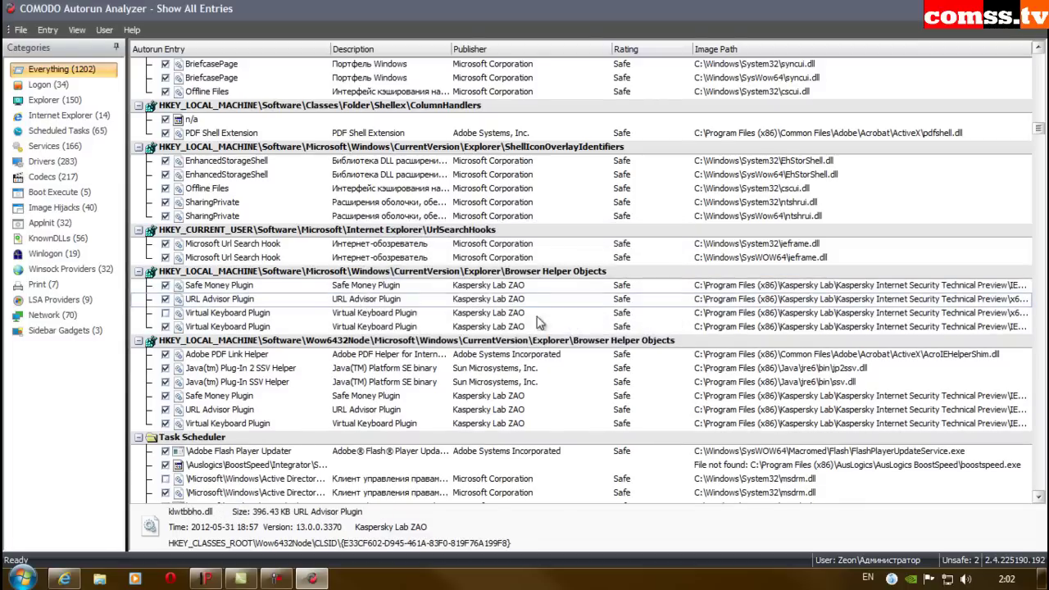
right_click(507, 303)
click(538, 315)
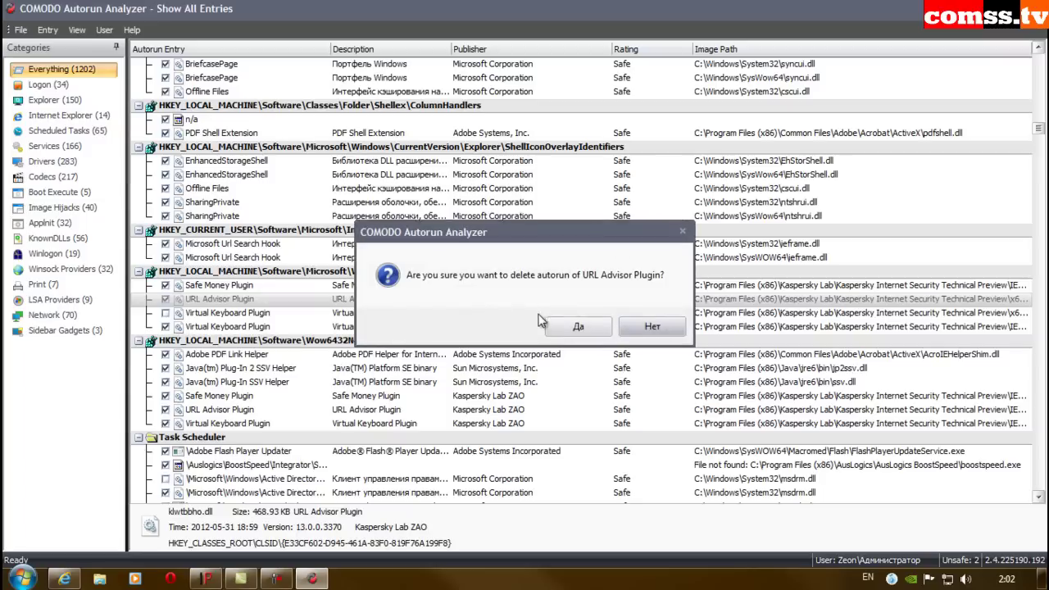
click(554, 328)
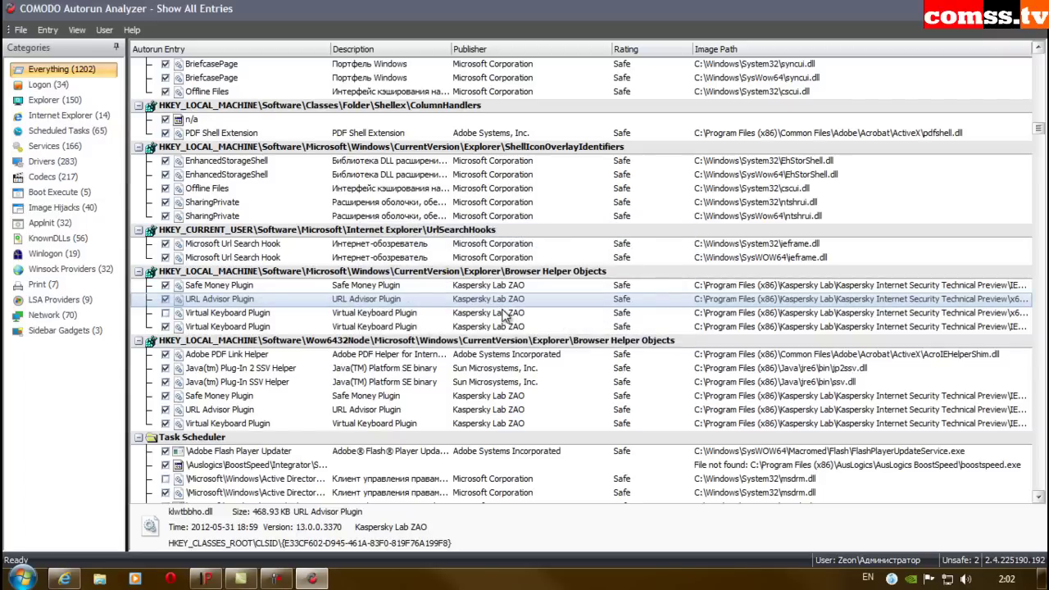
Delete the disabled Virtual Keyboard Plugin entry in the same Browser Helper Objects group and try to delete the enabled one as well.
right_click(503, 315)
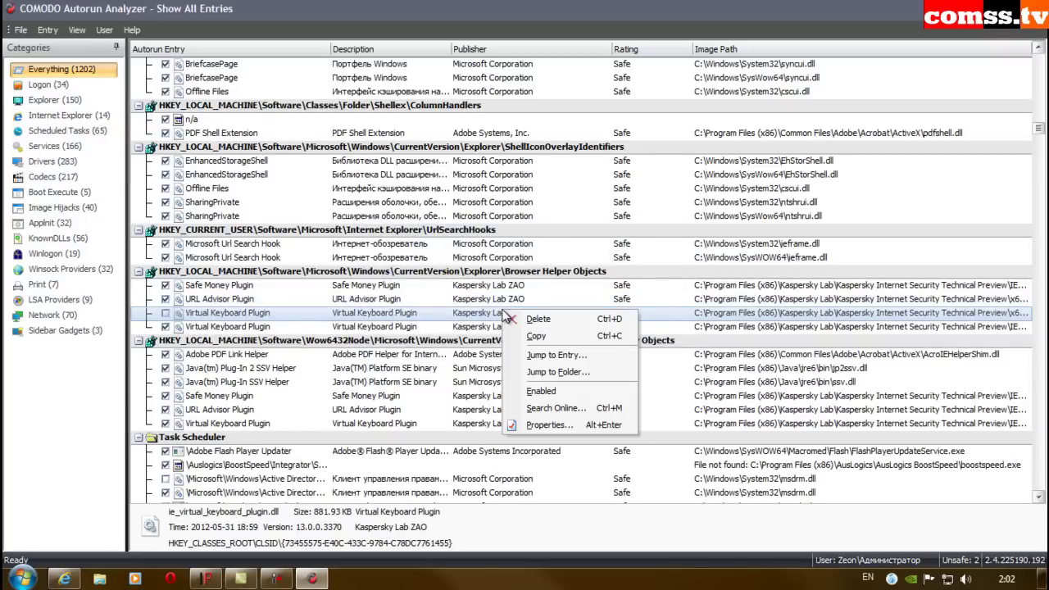
click(549, 322)
click(579, 328)
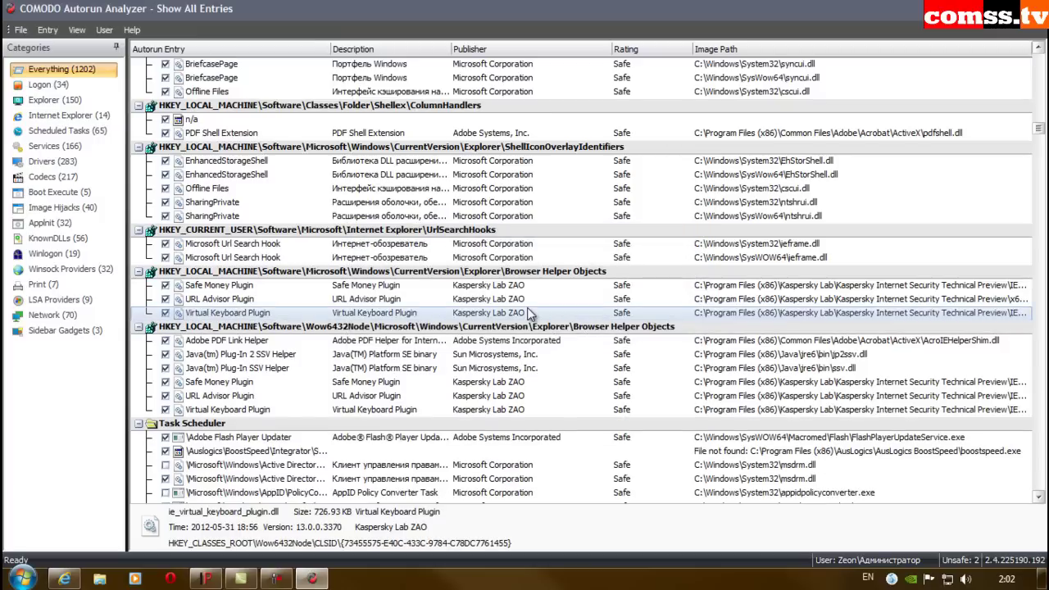
right_click(529, 315)
click(563, 321)
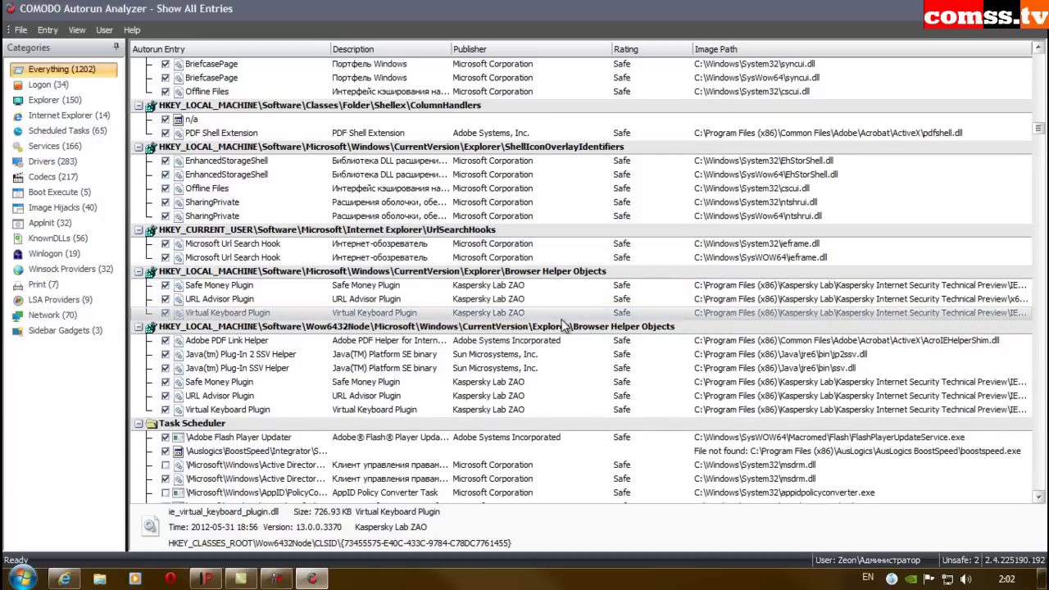
click(565, 321)
click(583, 331)
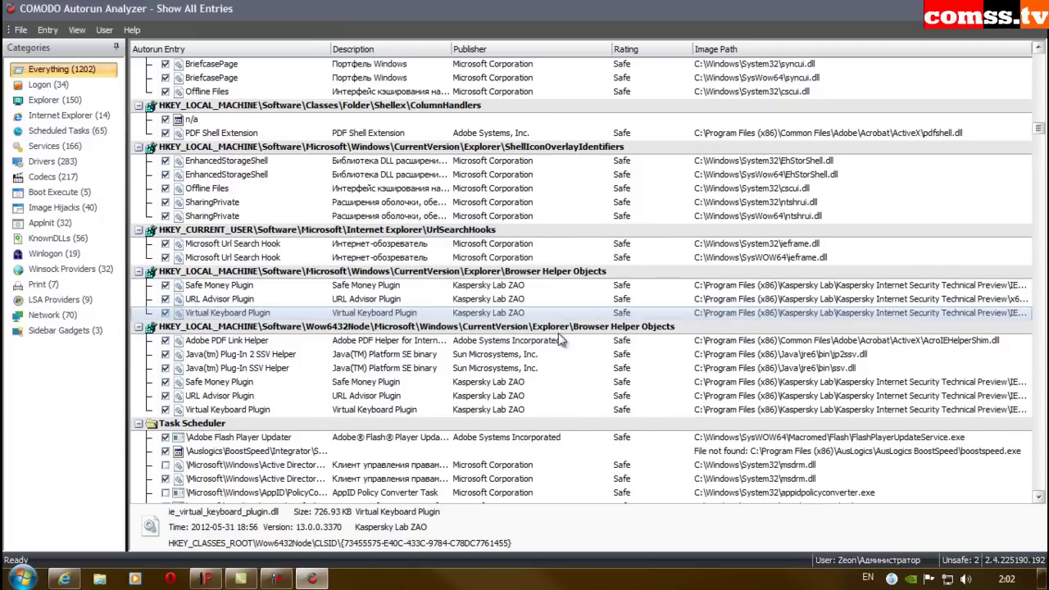
Disable and delete the Safe Money Plugin entry under Wow6432Node\Microsoft\Windows\CurrentVersion\Explorer\Browser Helper Objects.
click(500, 349)
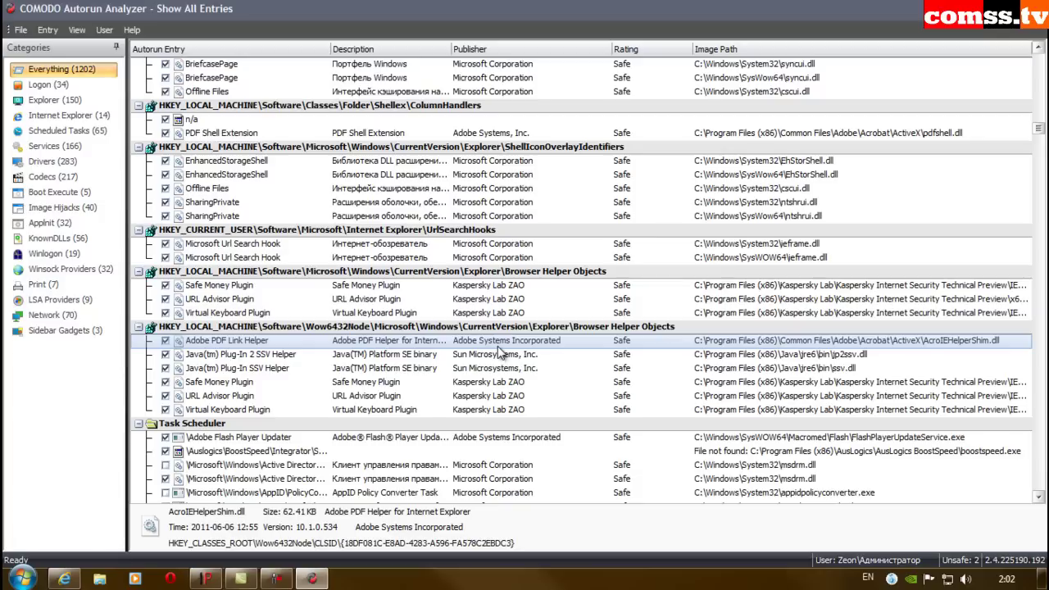
scroll(504, 351, down, 1)
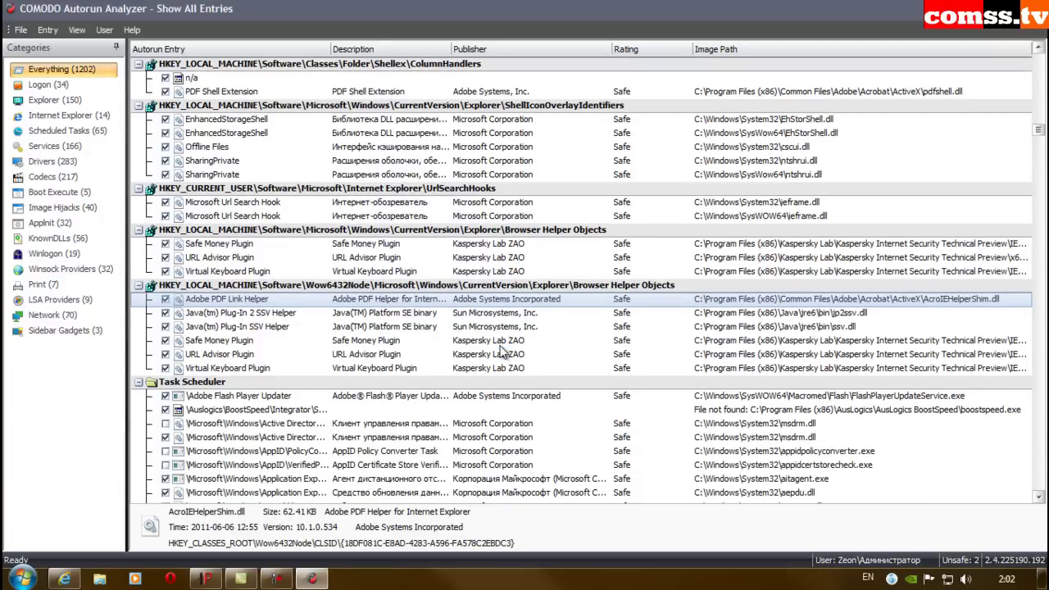
click(514, 343)
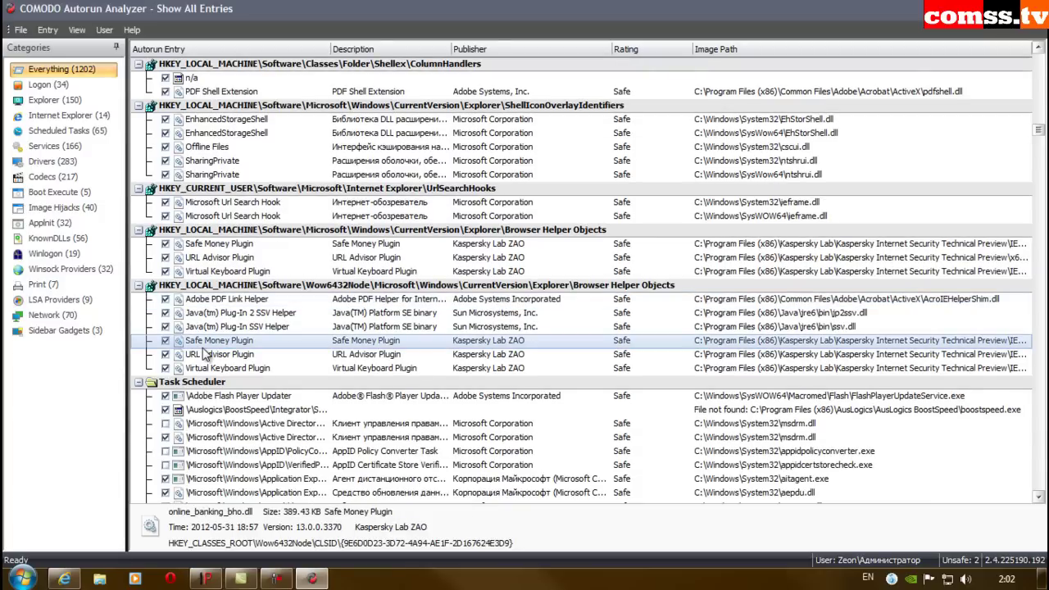
click(164, 341)
right_click(483, 346)
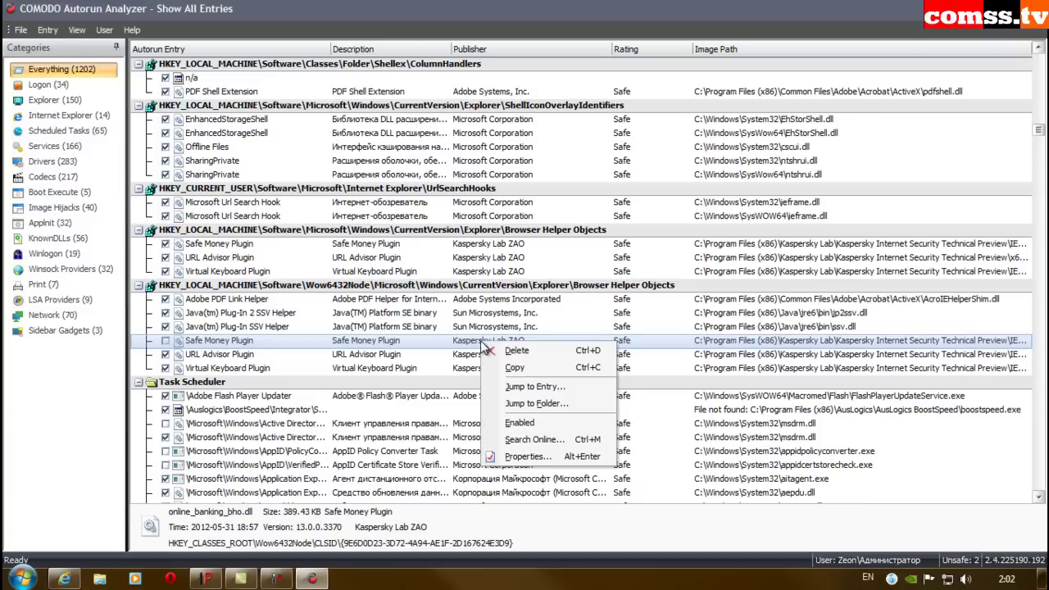
click(517, 352)
click(576, 327)
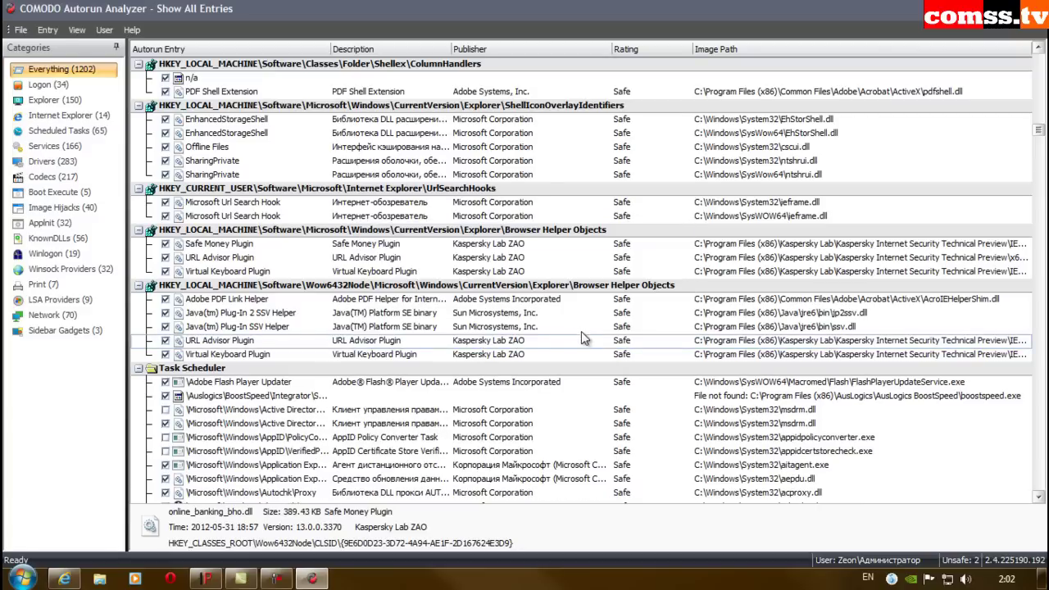
Disable and delete the URL Advisor Plugin entry under the Wow6432Node Browser Helper Objects.
click(165, 340)
right_click(503, 345)
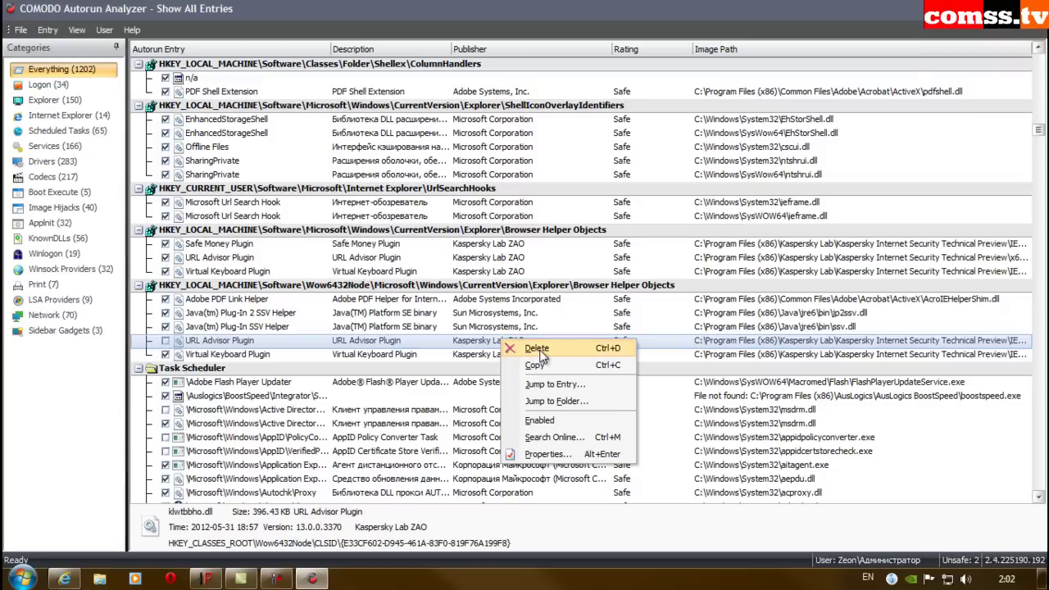
click(541, 350)
click(578, 327)
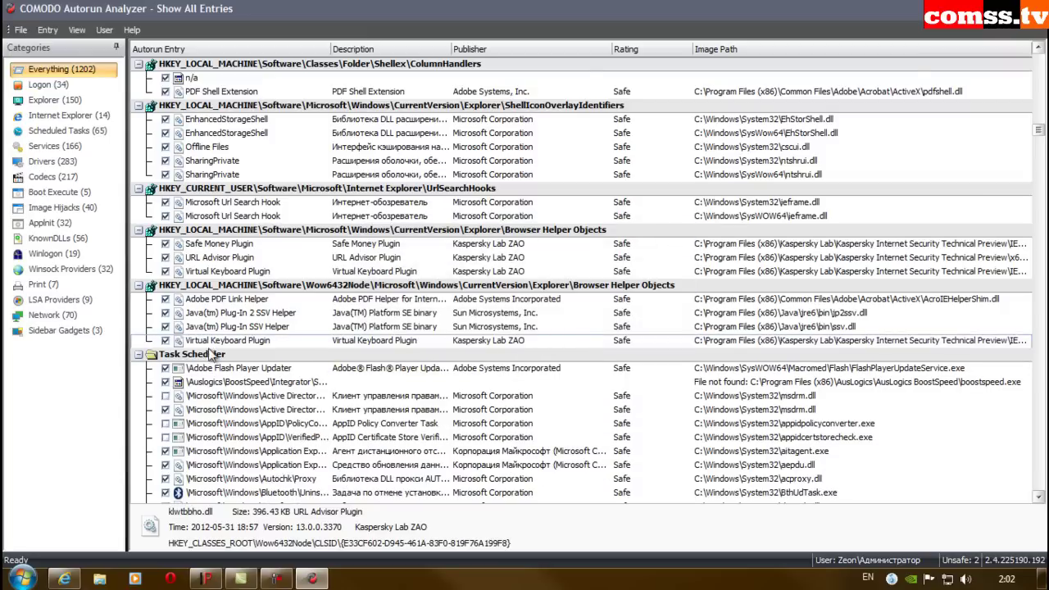
Disable and delete the Virtual Keyboard Plugin entry under the Wow6432Node Browser Helper Objects.
click(215, 342)
click(165, 340)
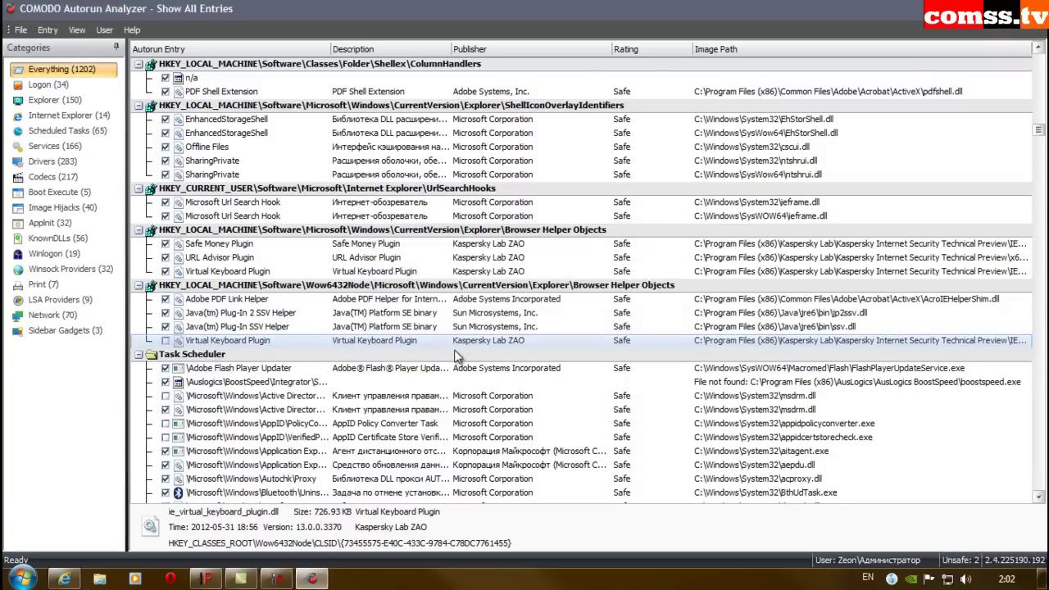
right_click(468, 340)
click(512, 347)
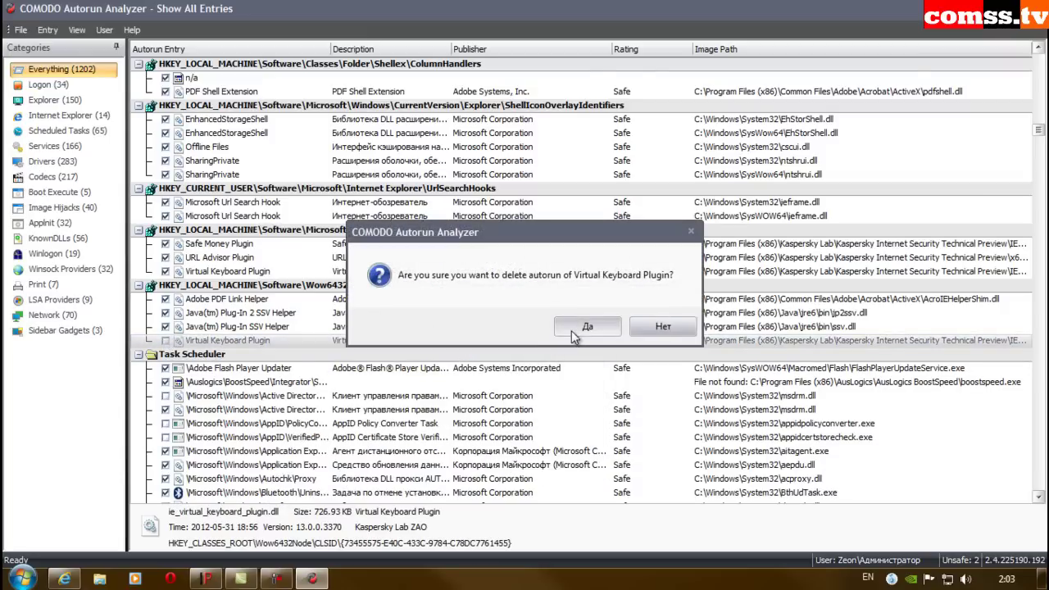
click(574, 327)
click(541, 327)
Try to disable and delete Kaspersky's AVP service entry under HKEY_LOCAL_MACHINE\System\ControlSet001\Services.
scroll(541, 327, down, 1)
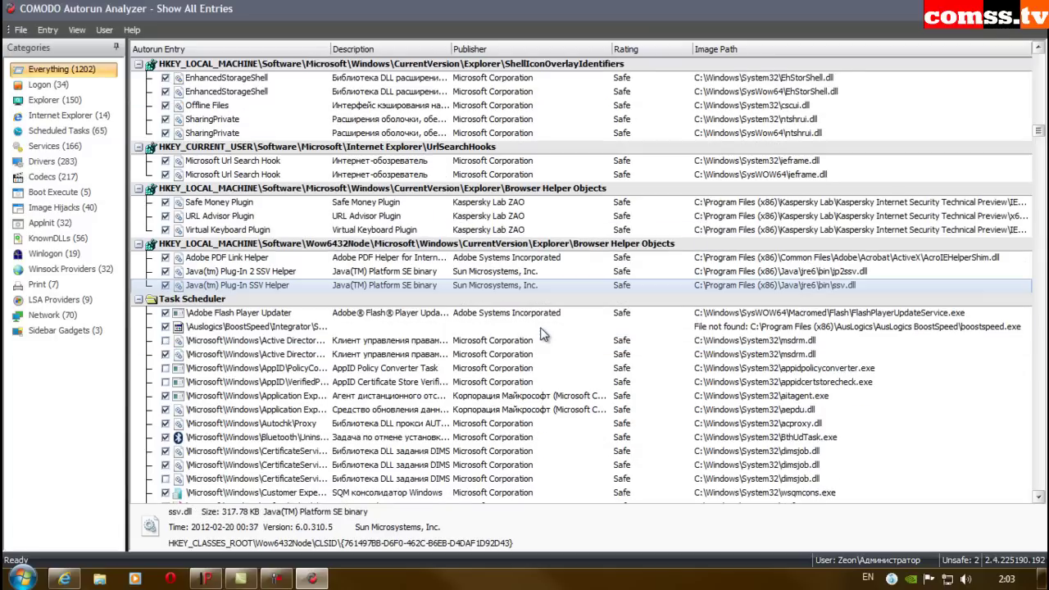
scroll(589, 351, down, 8)
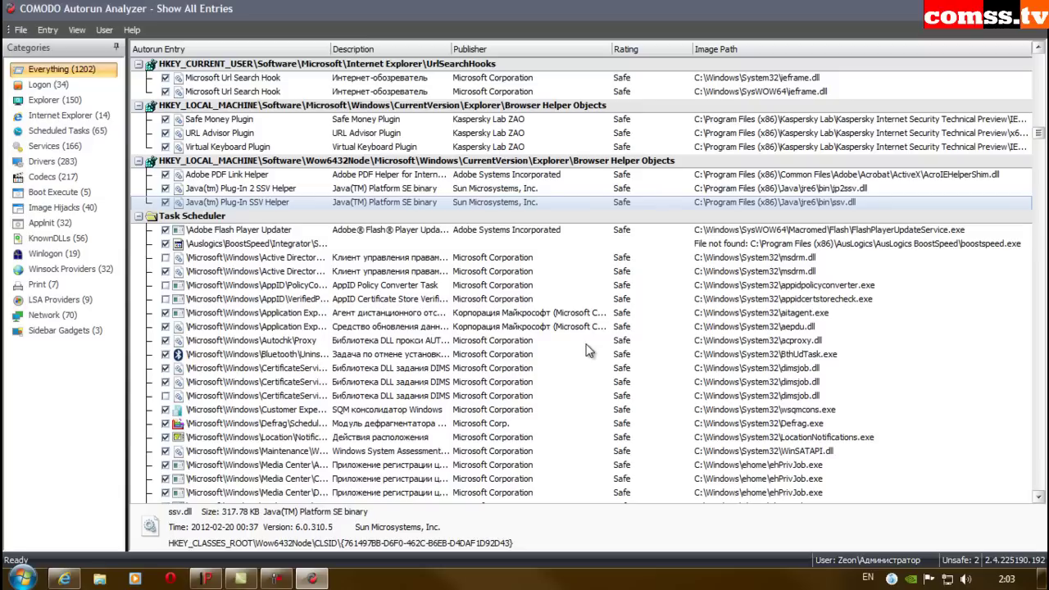
scroll(588, 351, down, 12)
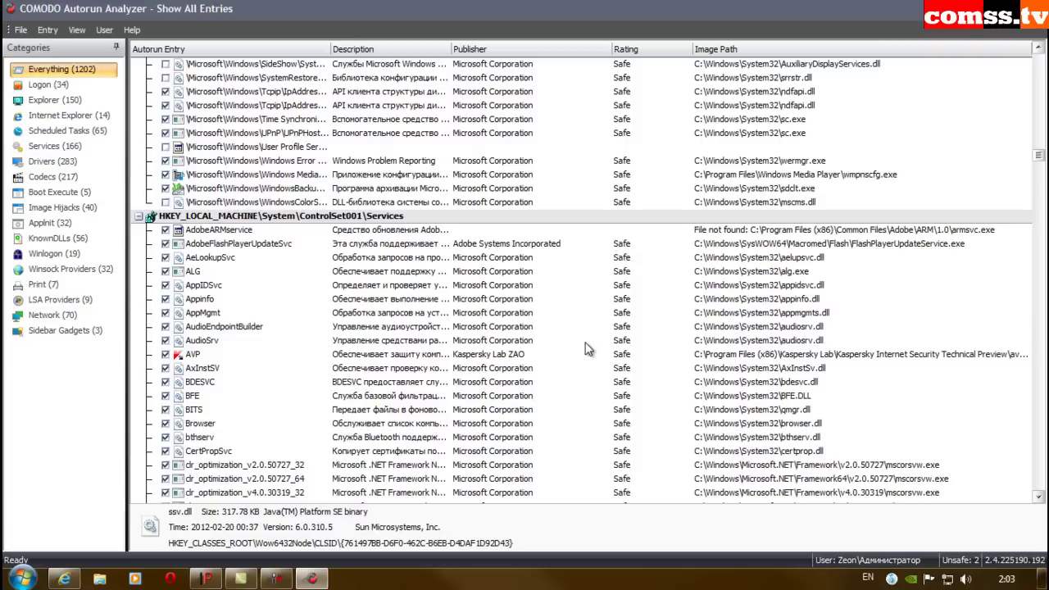
click(505, 355)
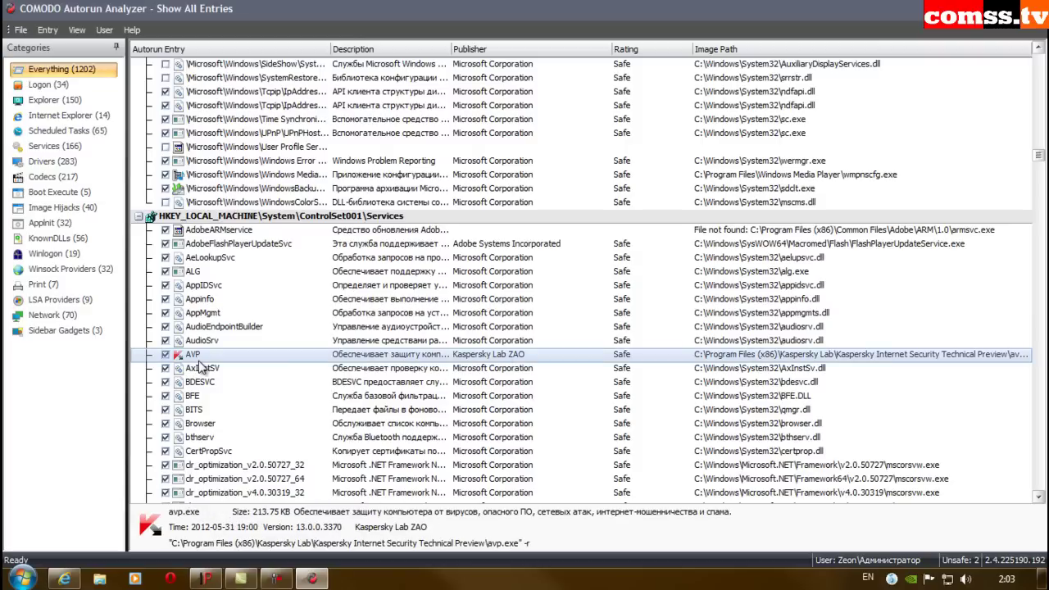
click(166, 354)
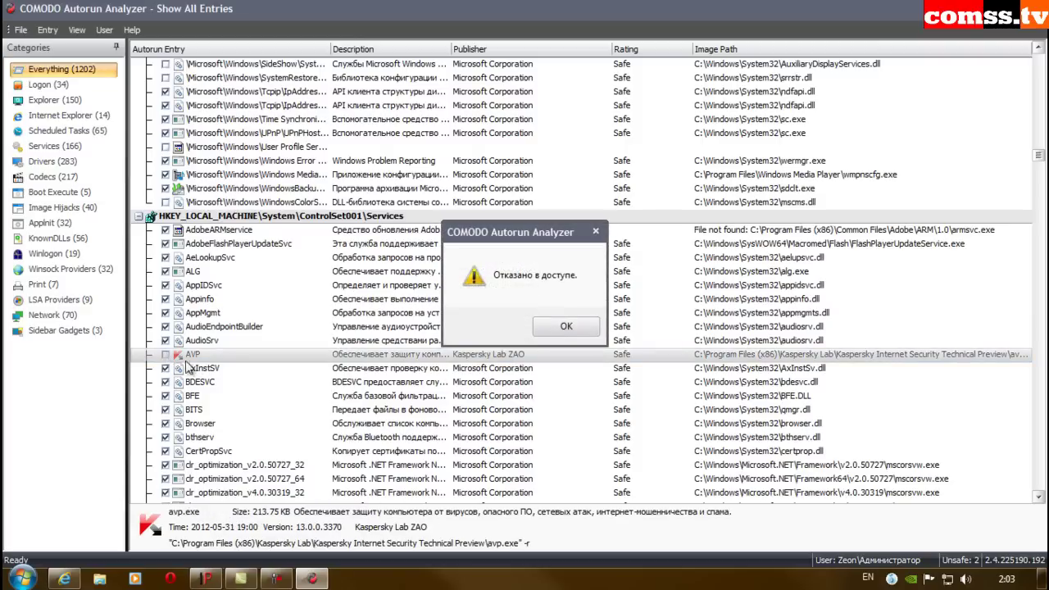
click(564, 327)
right_click(534, 356)
click(574, 364)
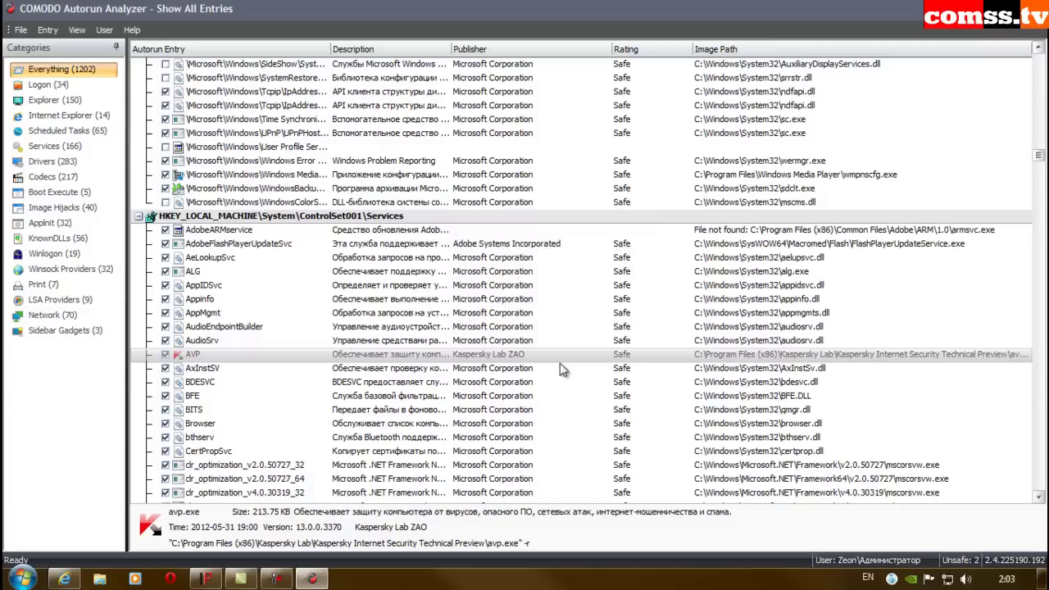
click(521, 324)
click(564, 328)
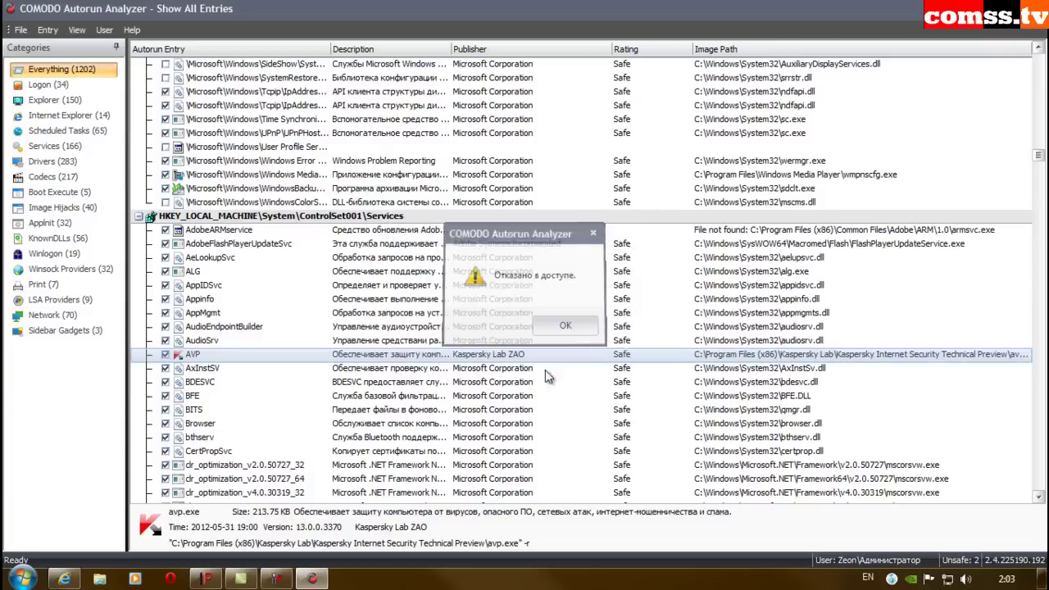
Try to disable and delete the KL1 Kaspersky Unified Driver entry among the drivers.
scroll(541, 397, down, 20)
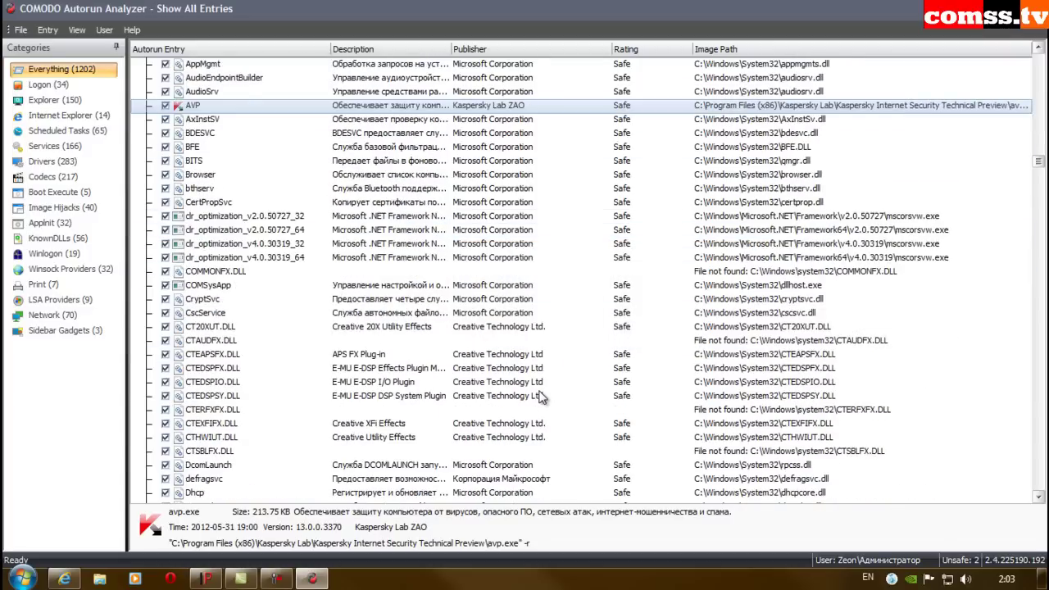
click(508, 230)
click(164, 230)
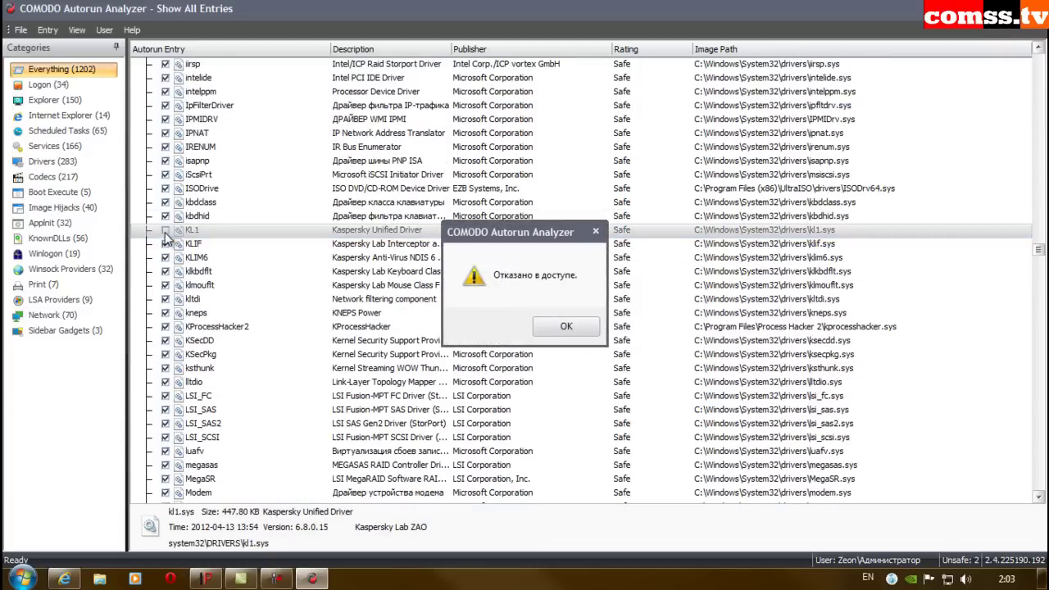
click(564, 326)
right_click(490, 233)
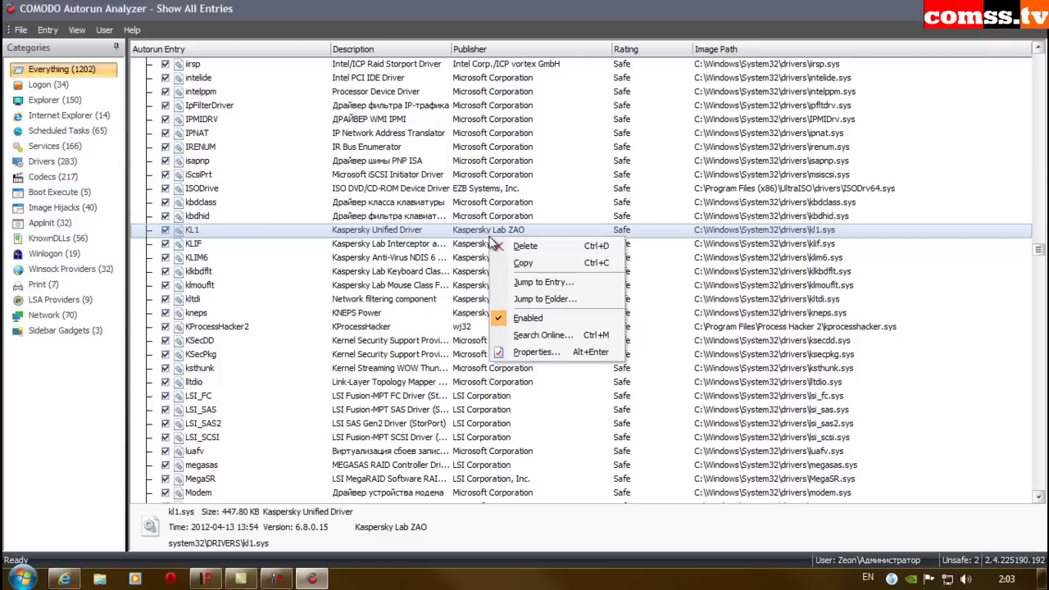
click(519, 242)
click(548, 325)
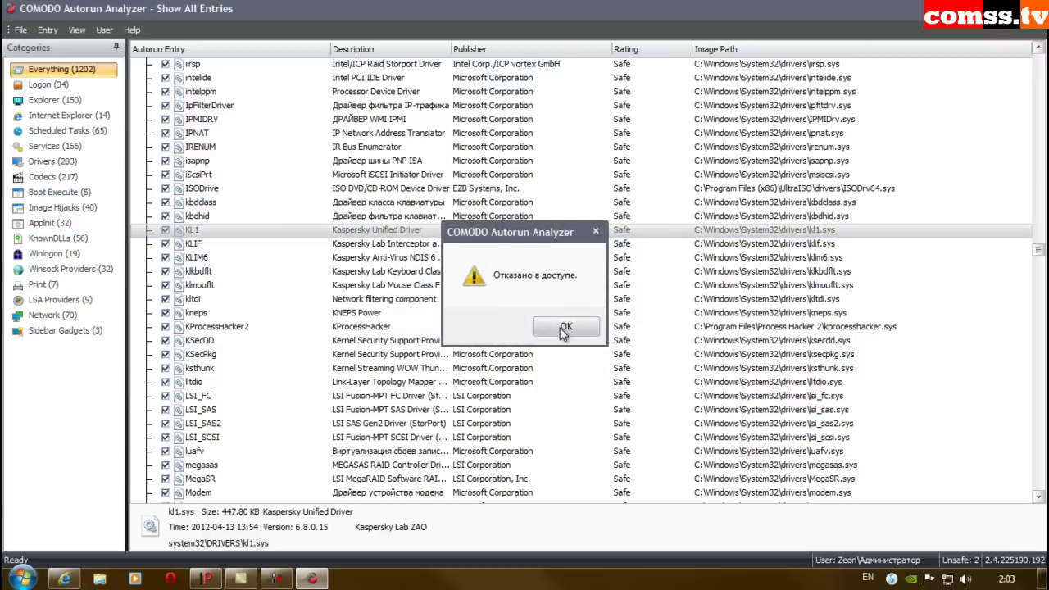
click(562, 327)
Try to disable and delete the KLIF driver entry, Kaspersky Lab Interceptor and Filter.
click(164, 243)
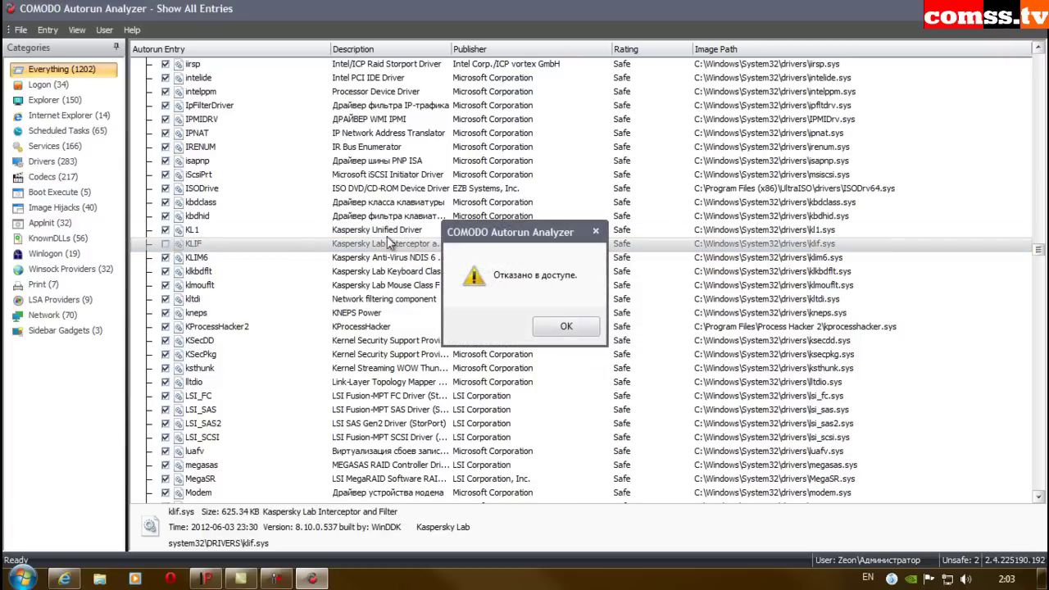
click(563, 327)
right_click(497, 243)
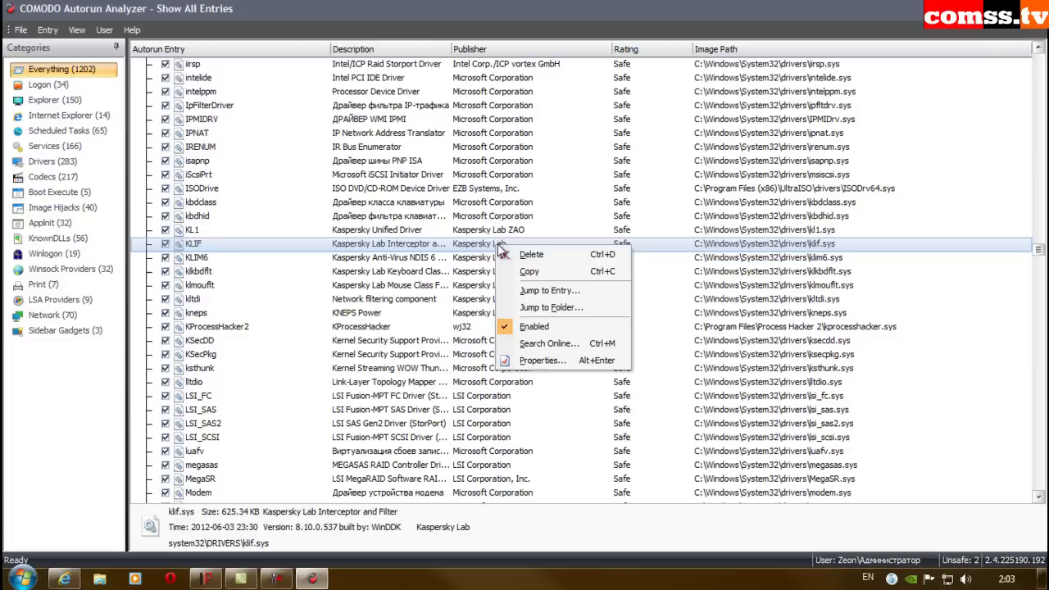
click(541, 263)
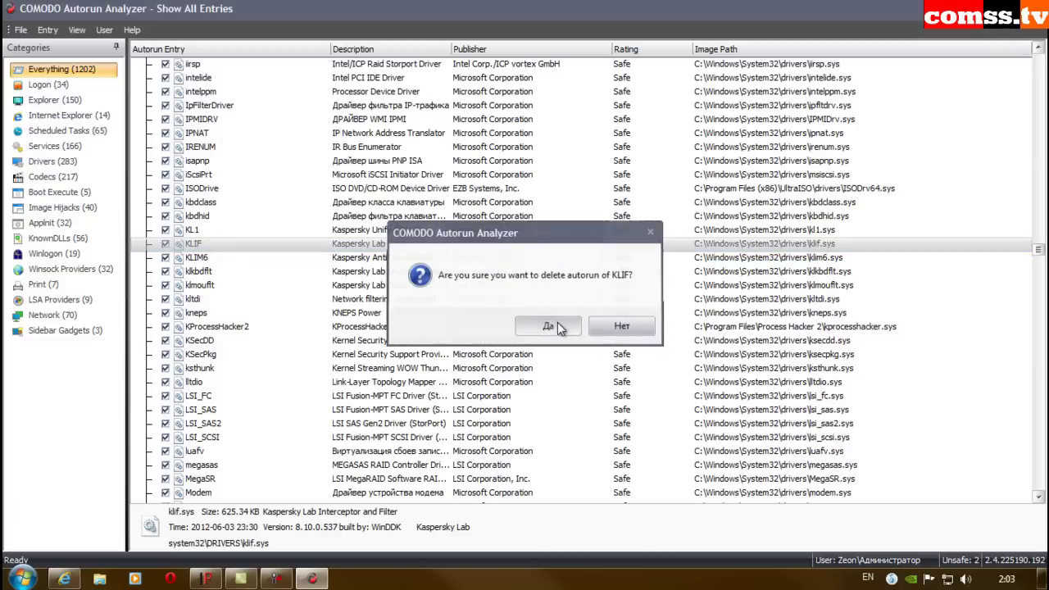
click(558, 324)
click(578, 332)
Try to disable and delete the KLIM6 driver entry, Kaspersky Anti-Virus NDIS 6 Filter.
click(202, 258)
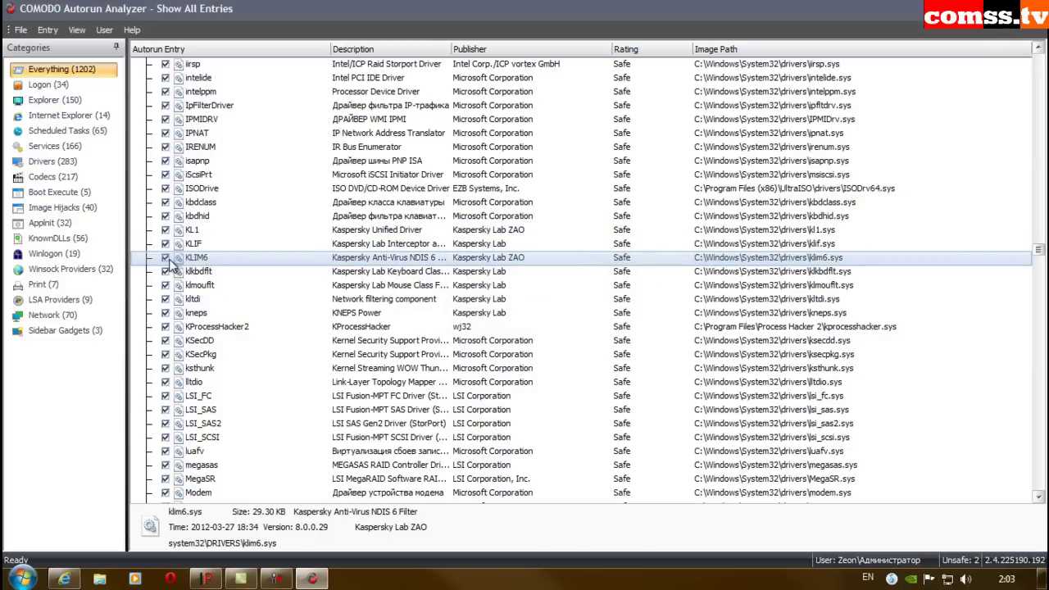
click(166, 258)
click(574, 327)
right_click(511, 259)
click(541, 271)
click(574, 328)
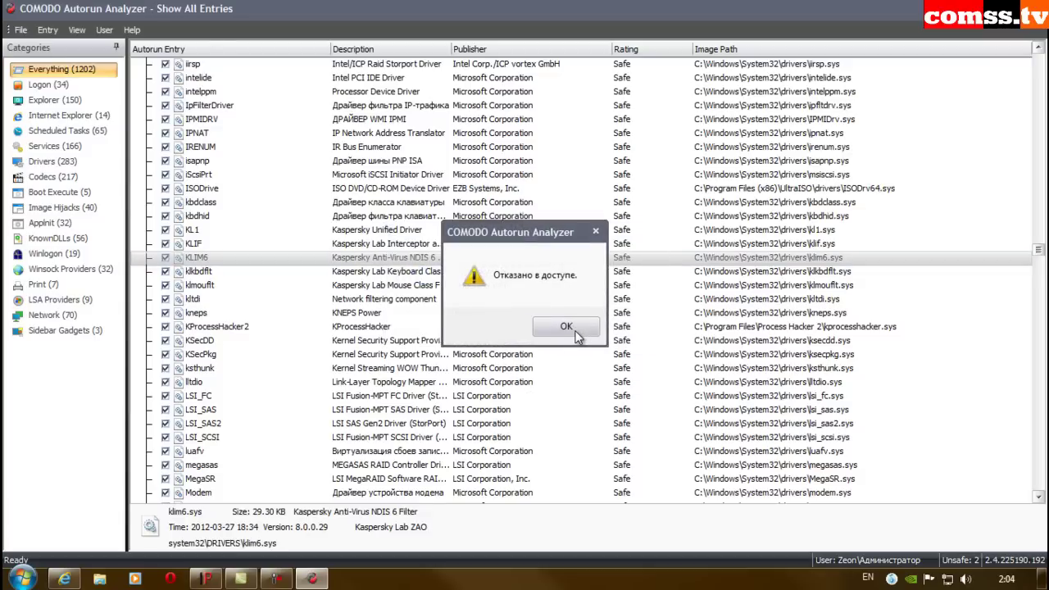
click(576, 334)
Try to disable and delete the klkbdflt driver entry, Kaspersky Lab Keyboard Class Filter.
click(490, 273)
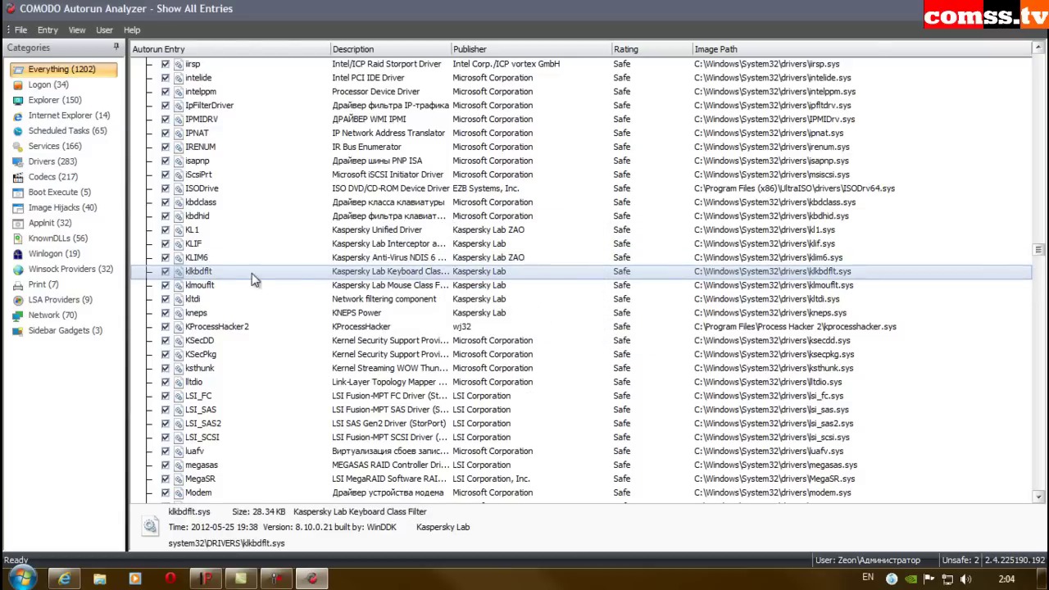
click(165, 273)
click(573, 328)
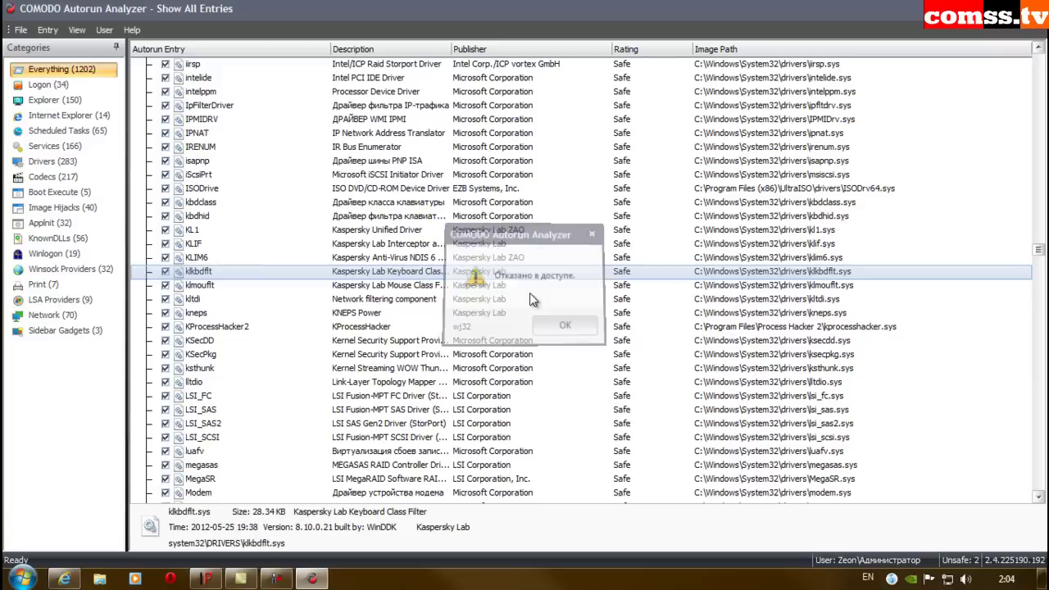
right_click(513, 281)
click(558, 284)
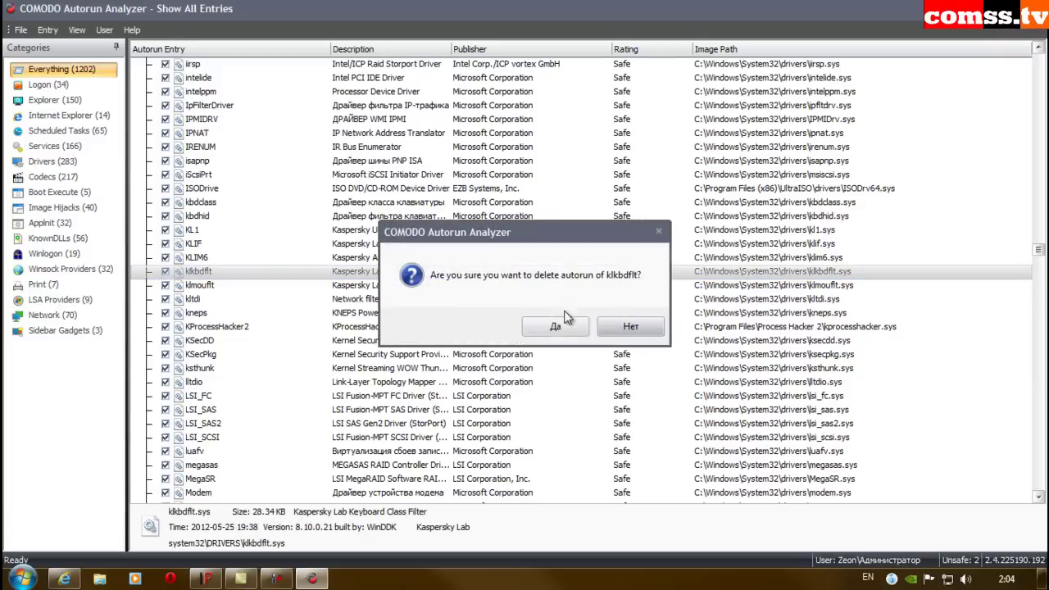
click(564, 327)
click(569, 328)
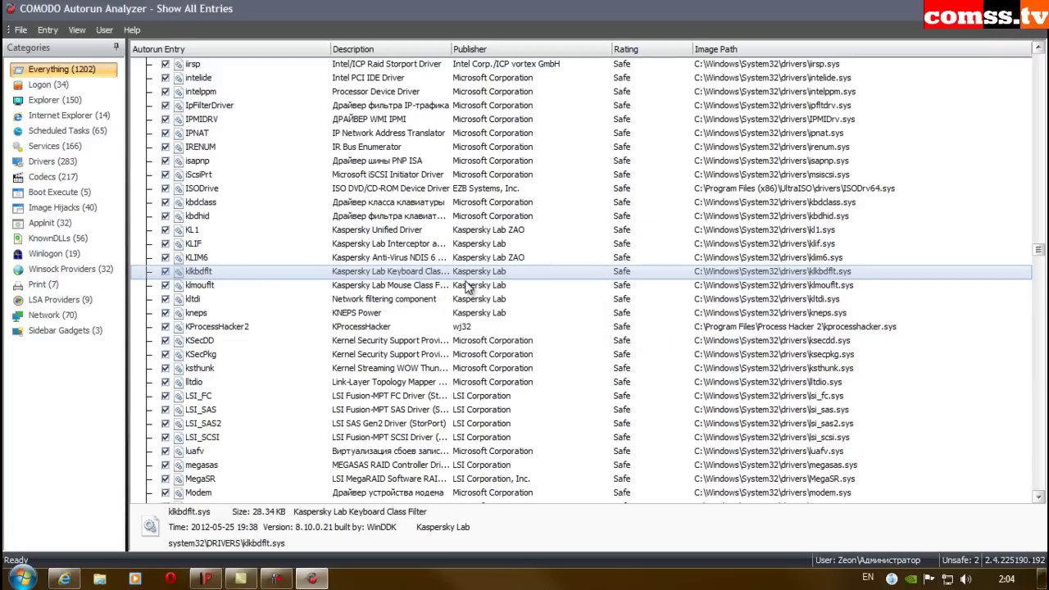
Try to disable and delete the klmouflt driver entry, Kaspersky Lab Mouse Class Filter.
click(188, 285)
click(165, 285)
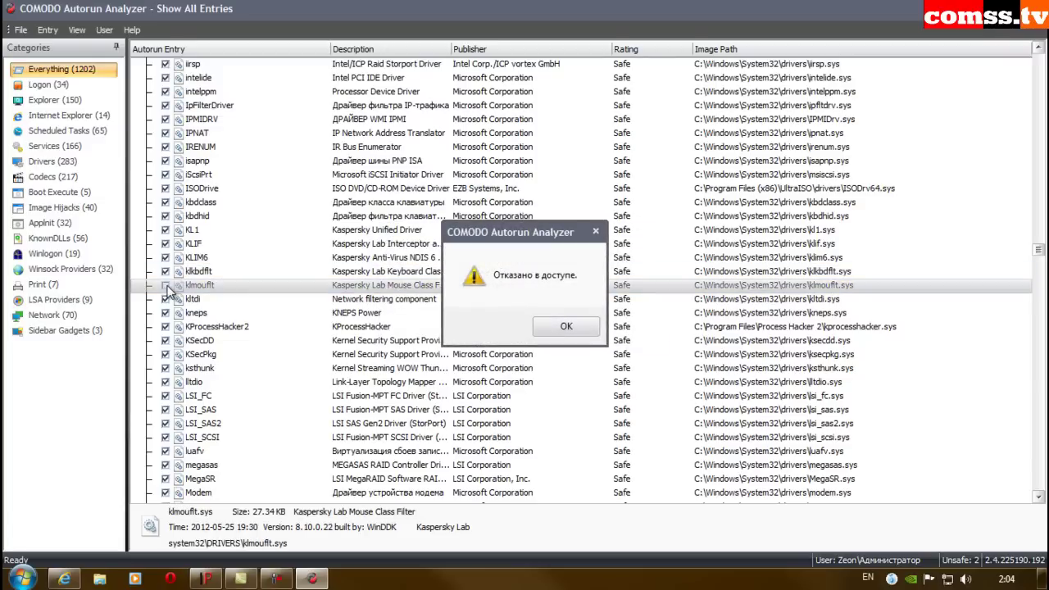
click(573, 326)
right_click(529, 287)
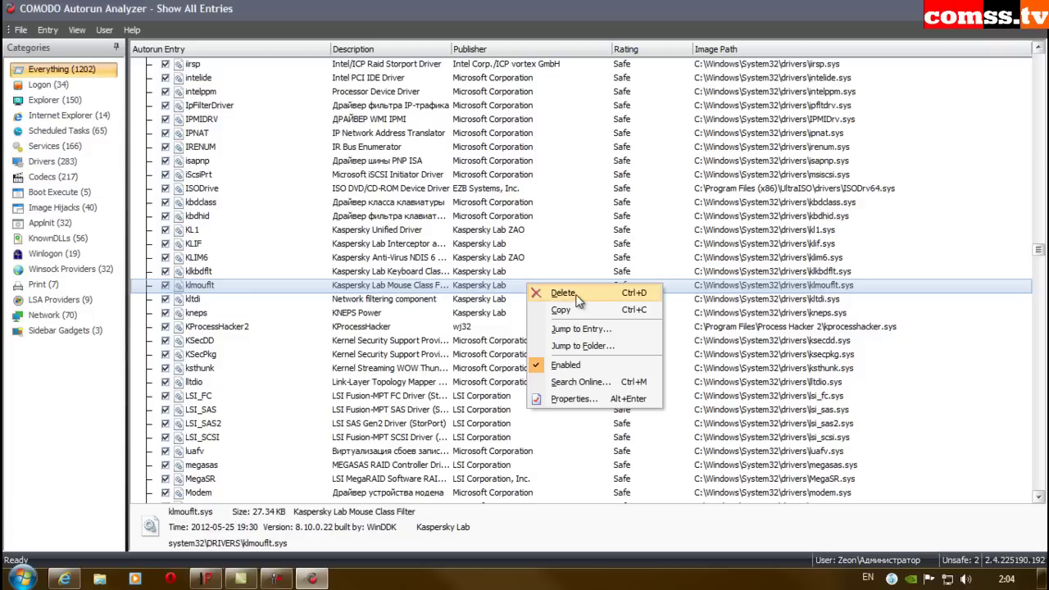
click(577, 293)
click(562, 328)
click(564, 327)
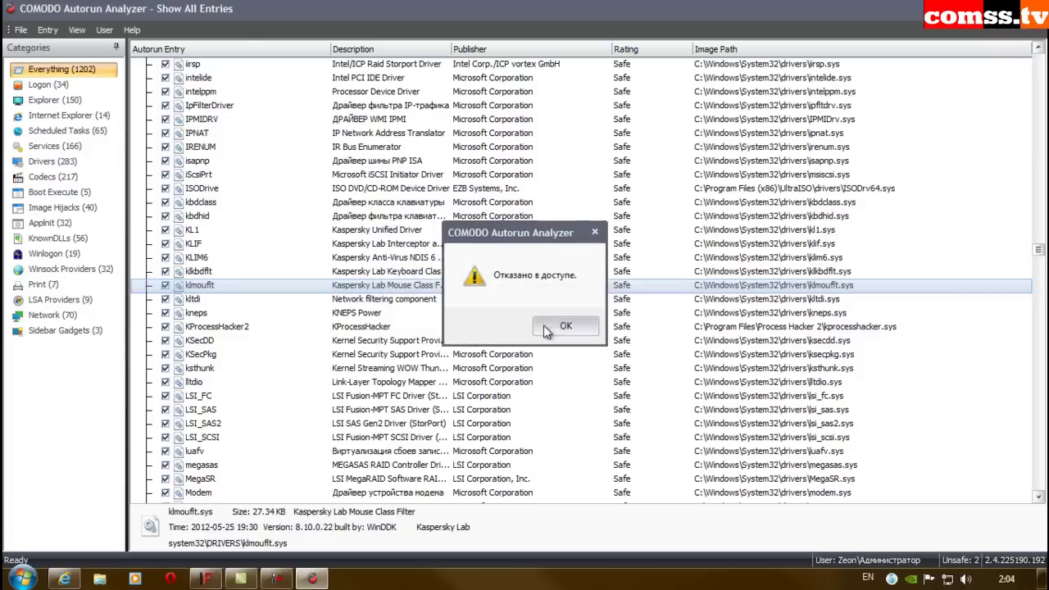
Try to disable and delete the kltdi driver entry, Kaspersky Lab's network filtering component.
click(165, 299)
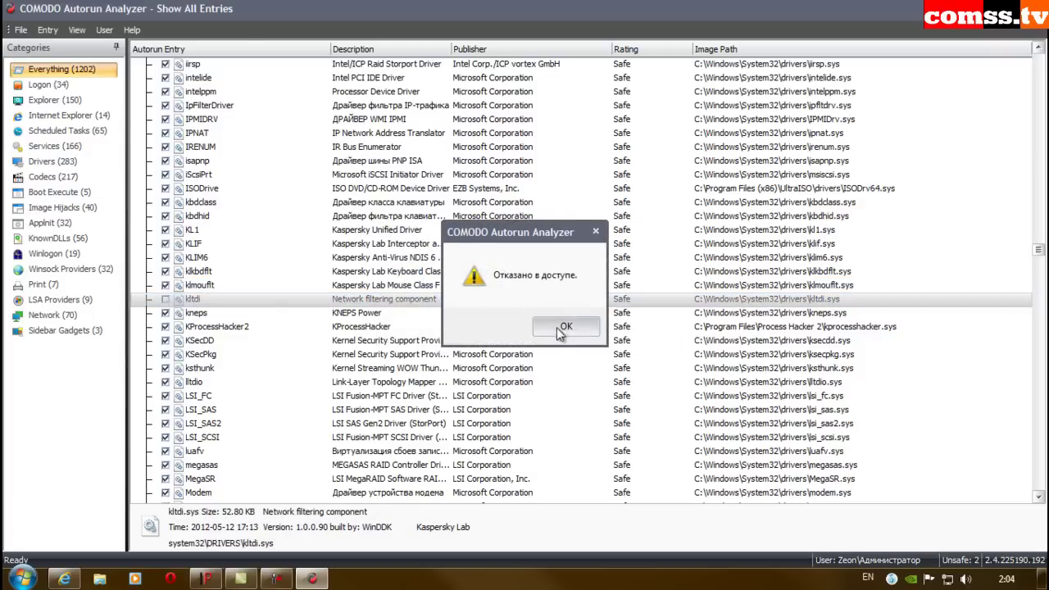
click(564, 326)
right_click(500, 298)
click(525, 307)
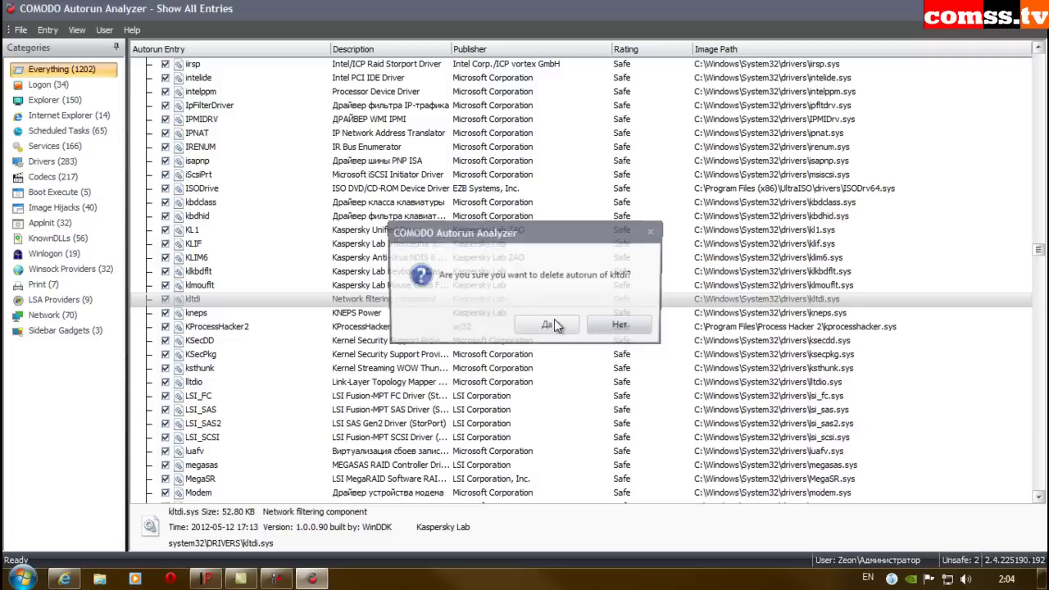
click(555, 330)
click(613, 330)
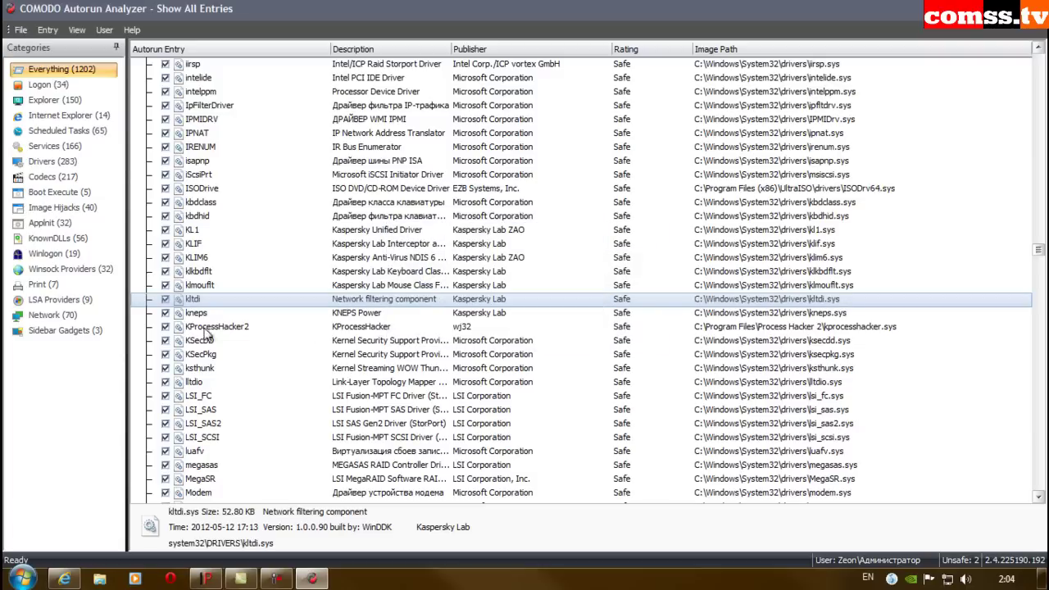
Try to disable and delete the kneps driver entry, Kaspersky Lab's KNEPS Power.
click(165, 314)
click(576, 328)
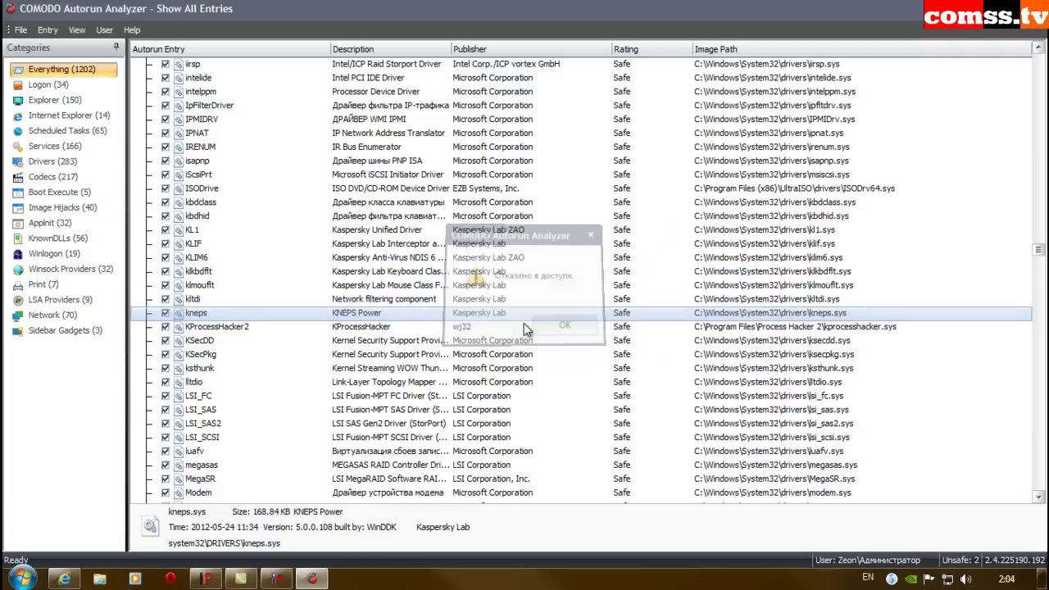
right_click(506, 316)
click(539, 322)
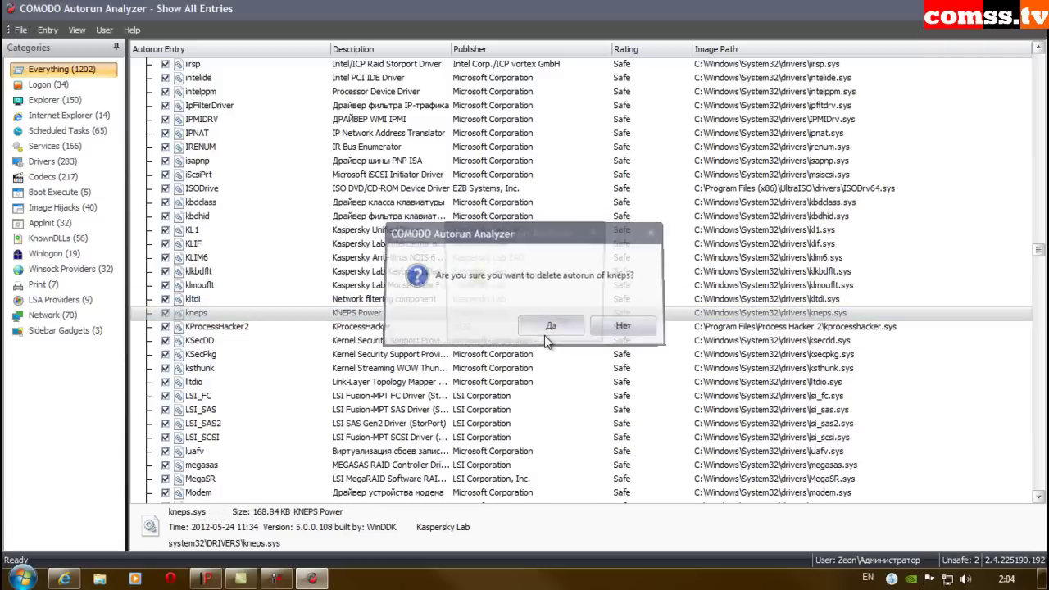
click(554, 330)
click(549, 332)
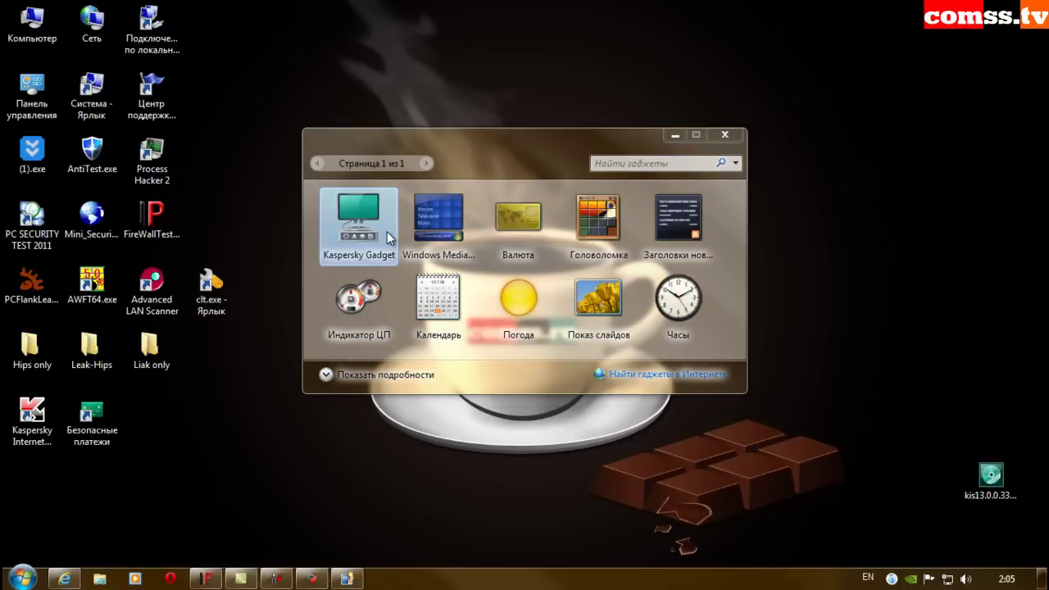
Temporarily add the Kaspersky Gadget to the desktop to view the functions offered for its first button, and remove it without changing its options.
double_click(387, 231)
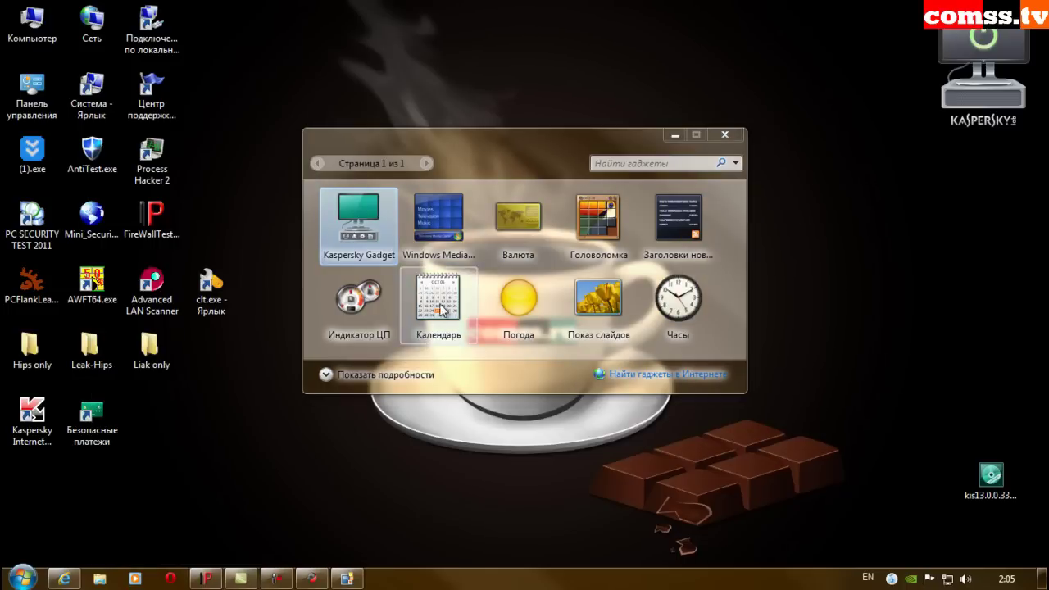
click(723, 136)
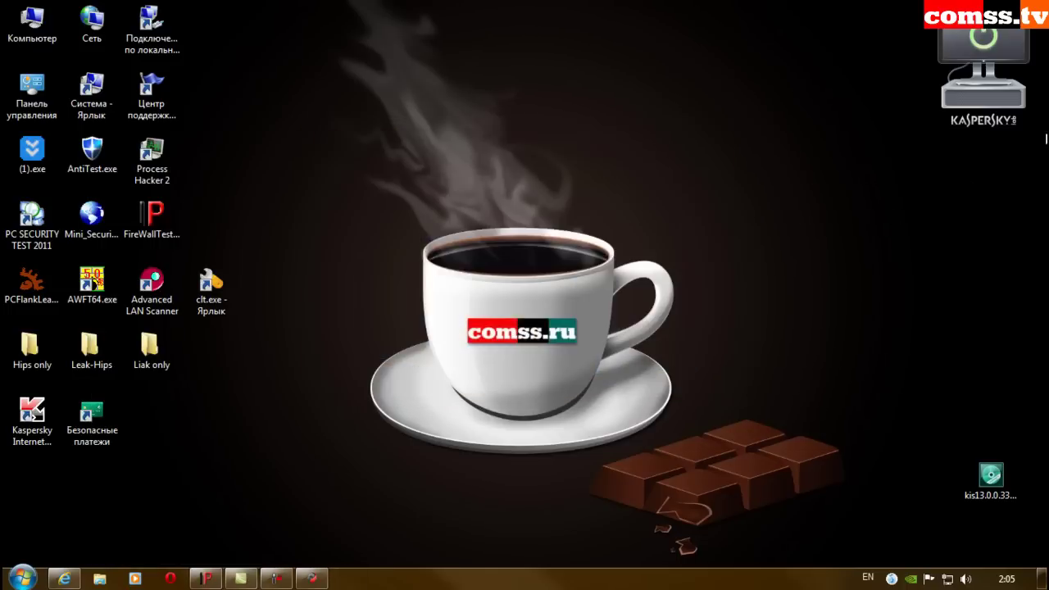
click(1039, 46)
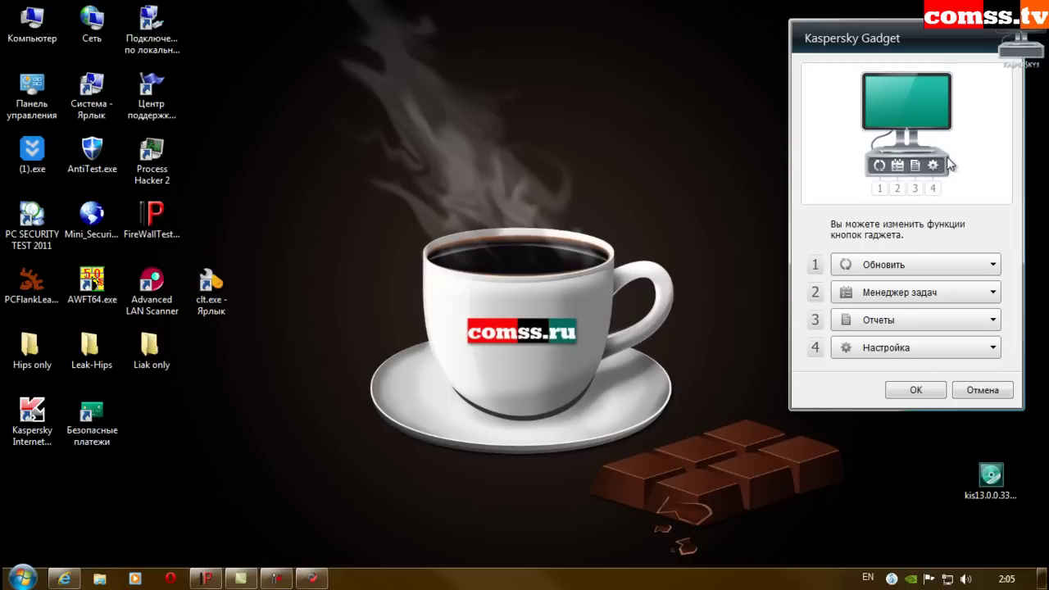
click(995, 265)
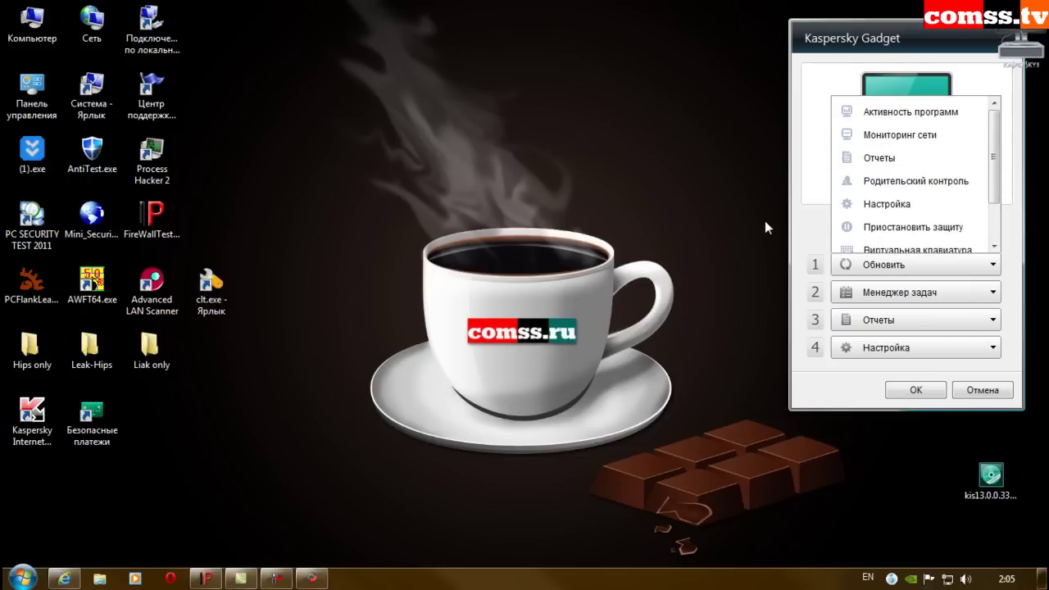
click(981, 391)
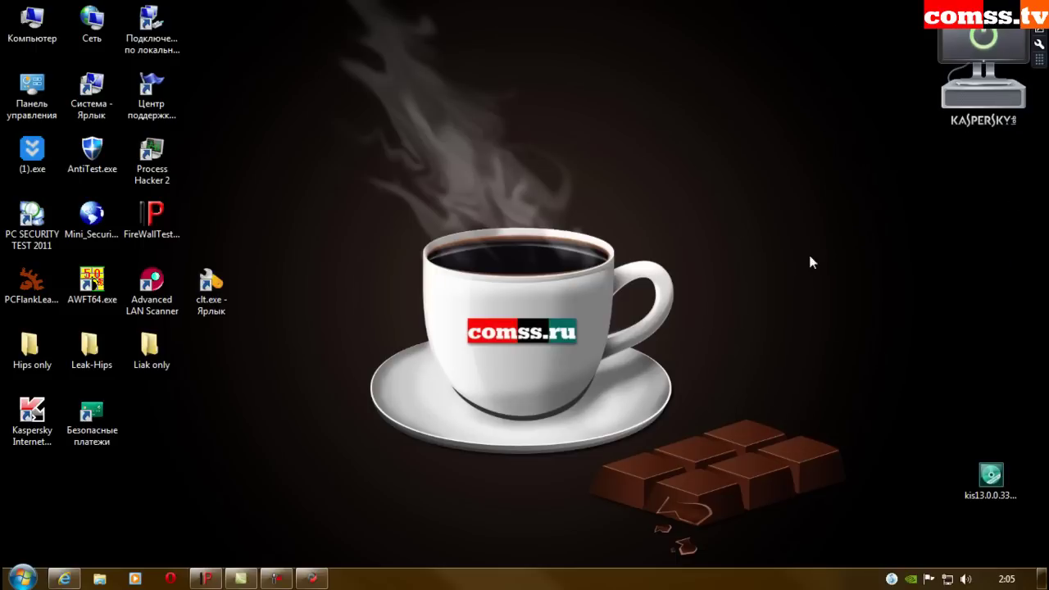
click(1039, 27)
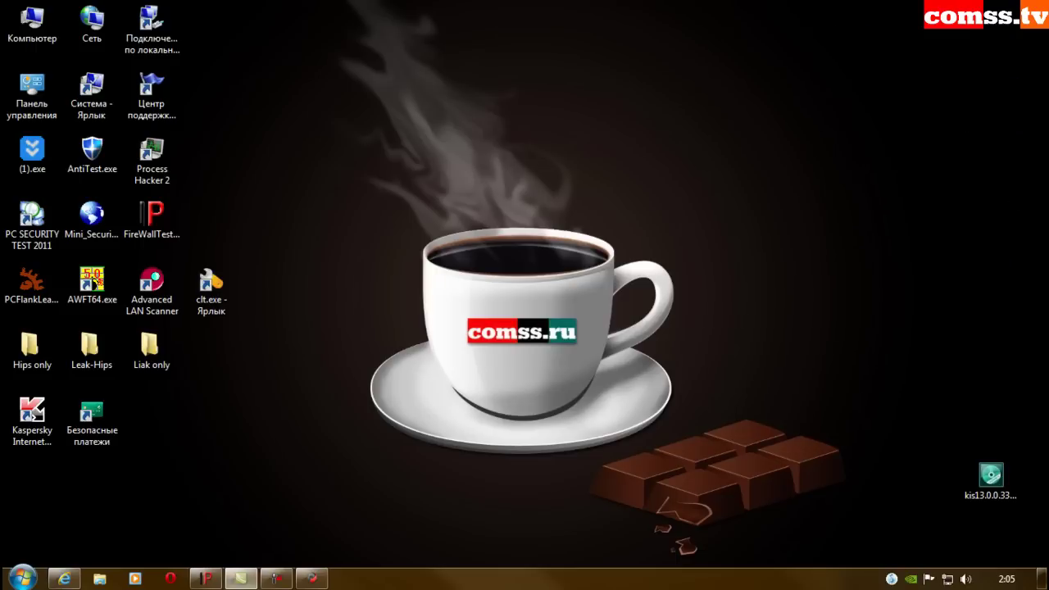
Switch to COMODO Autorun Analyzer and try to disable the two Kaspersky gadget entries under Windows Sidebar\Settings.ini.
click(311, 579)
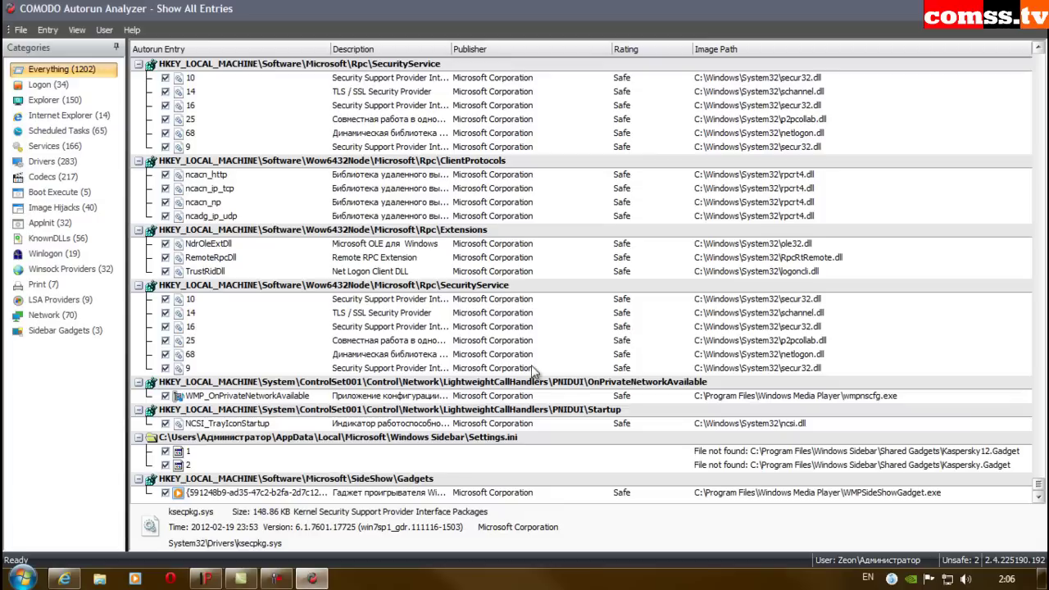
click(166, 452)
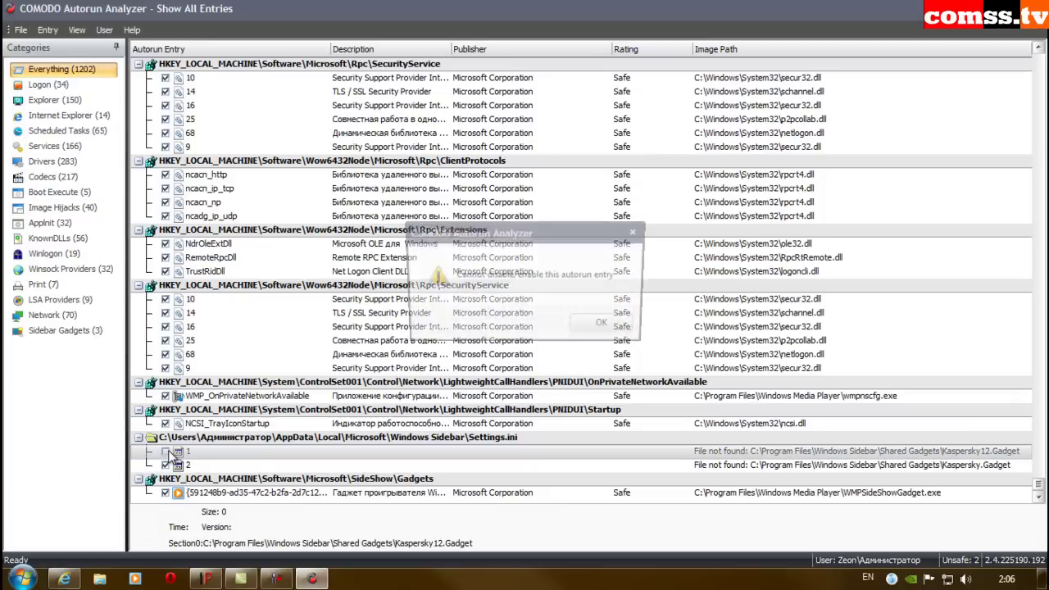
click(608, 328)
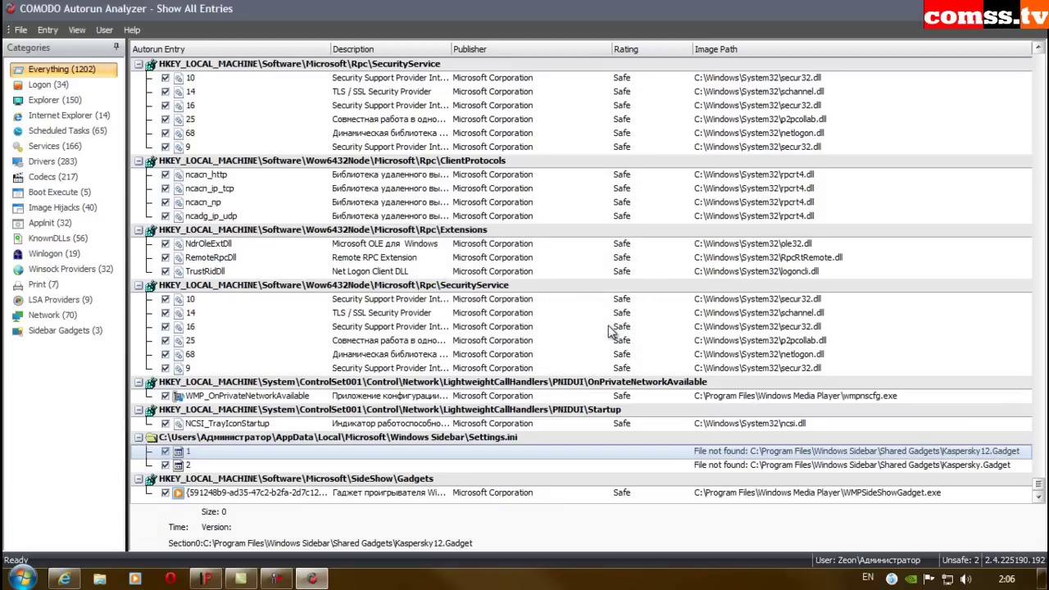
click(203, 469)
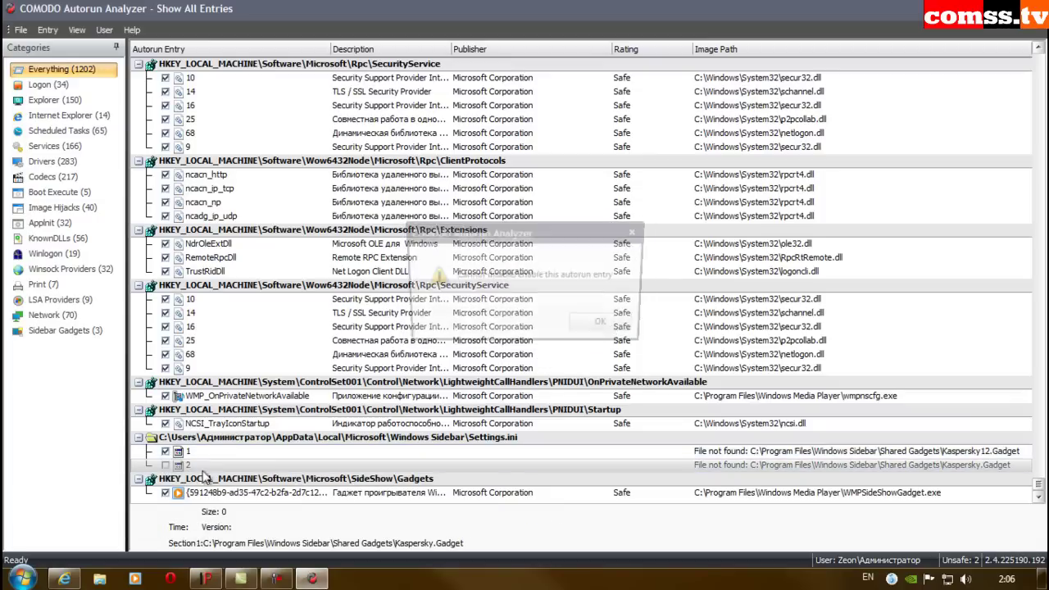
click(608, 323)
Delete the Kaspersky12.Gadget and Kaspersky.Gadget autorun entries, 1 and 2, under Windows Sidebar\Settings.ini.
click(646, 454)
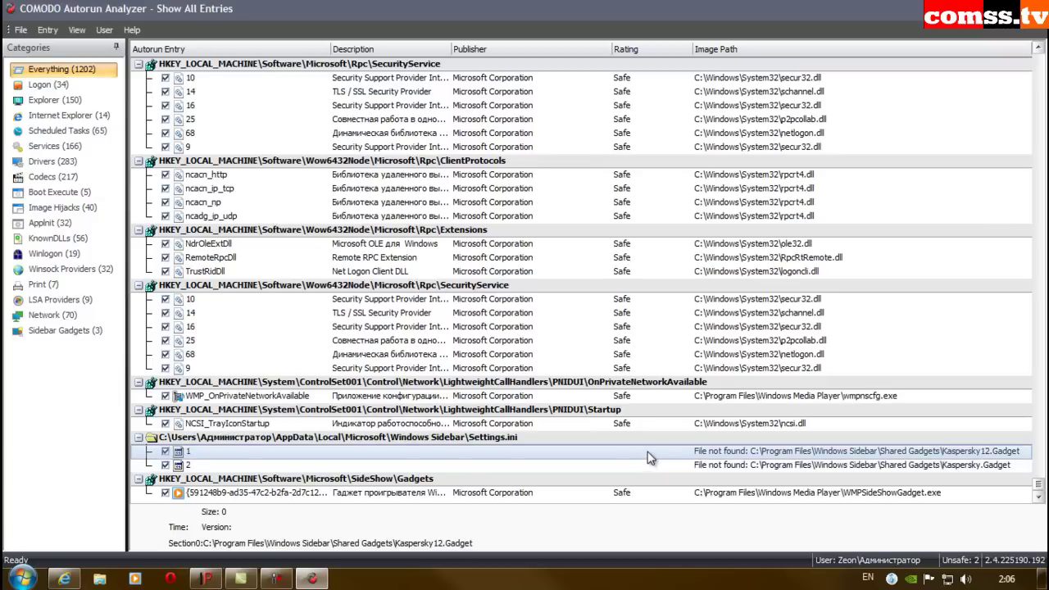
right_click(648, 457)
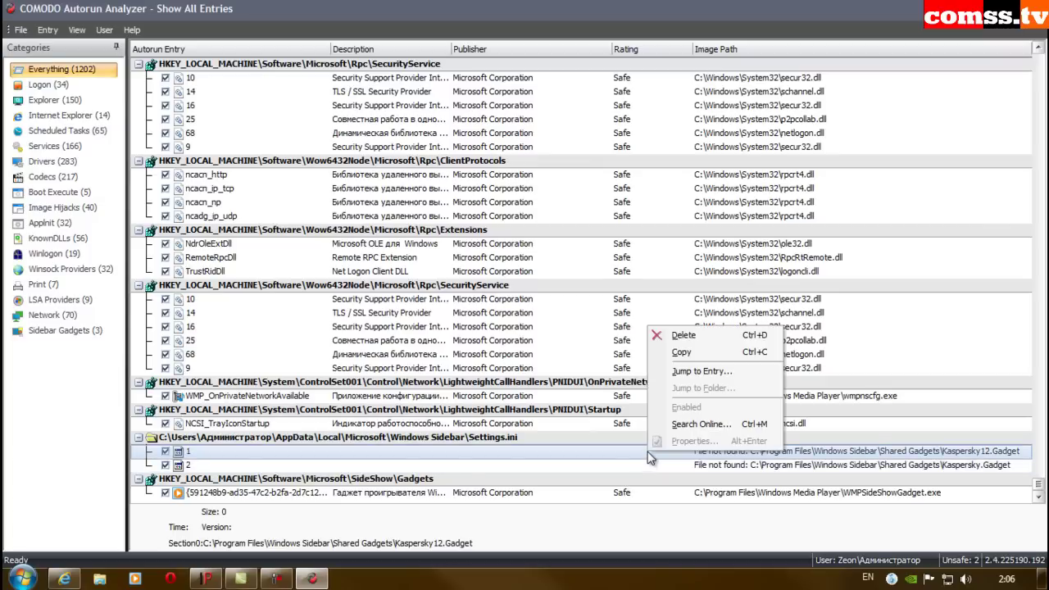
click(715, 337)
click(574, 331)
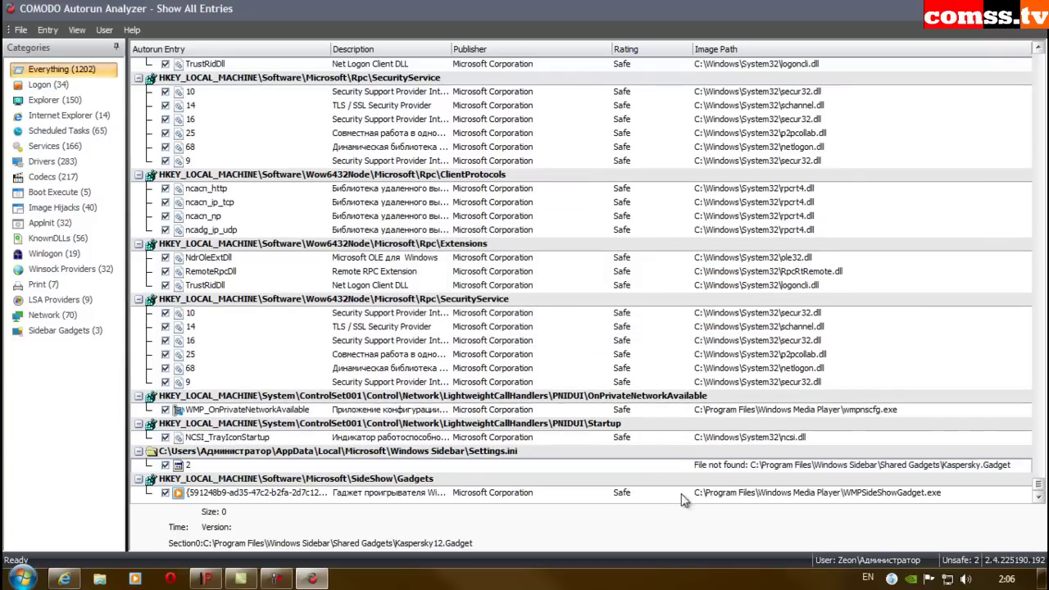
click(669, 469)
right_click(669, 469)
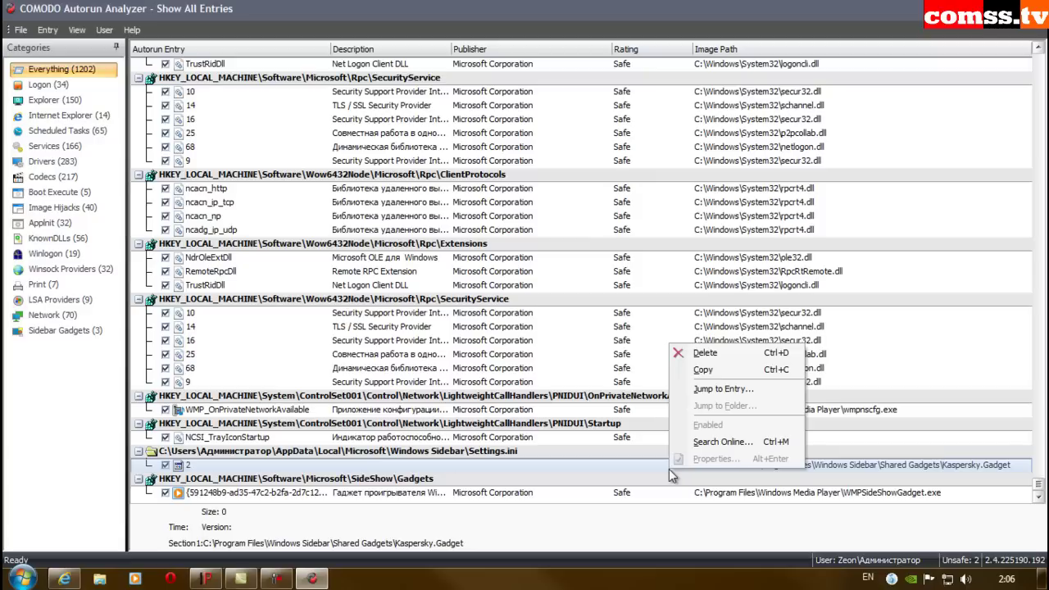
click(703, 353)
click(542, 324)
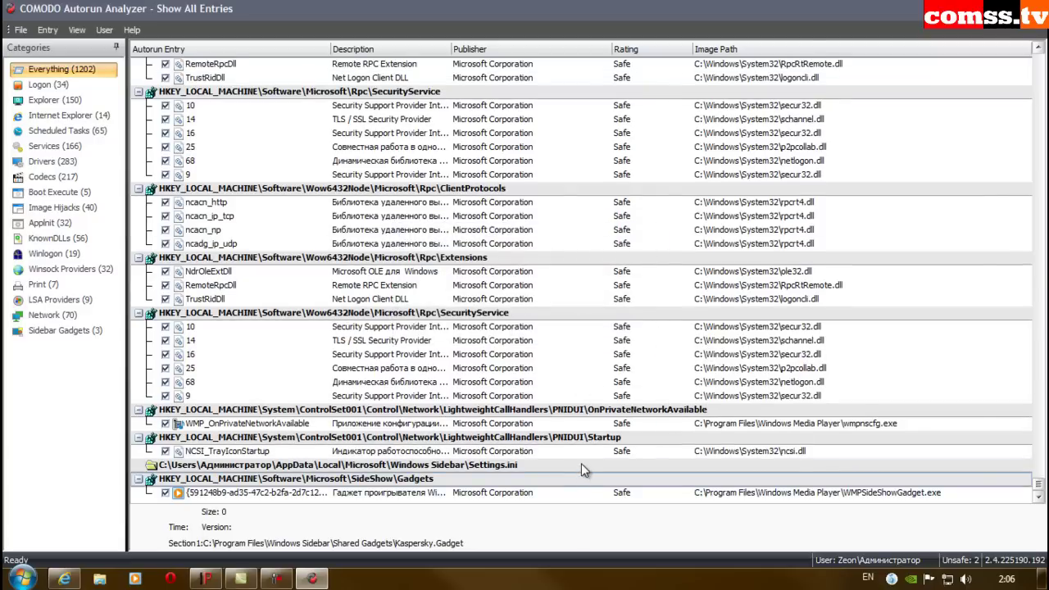
scroll(583, 461, up, 3)
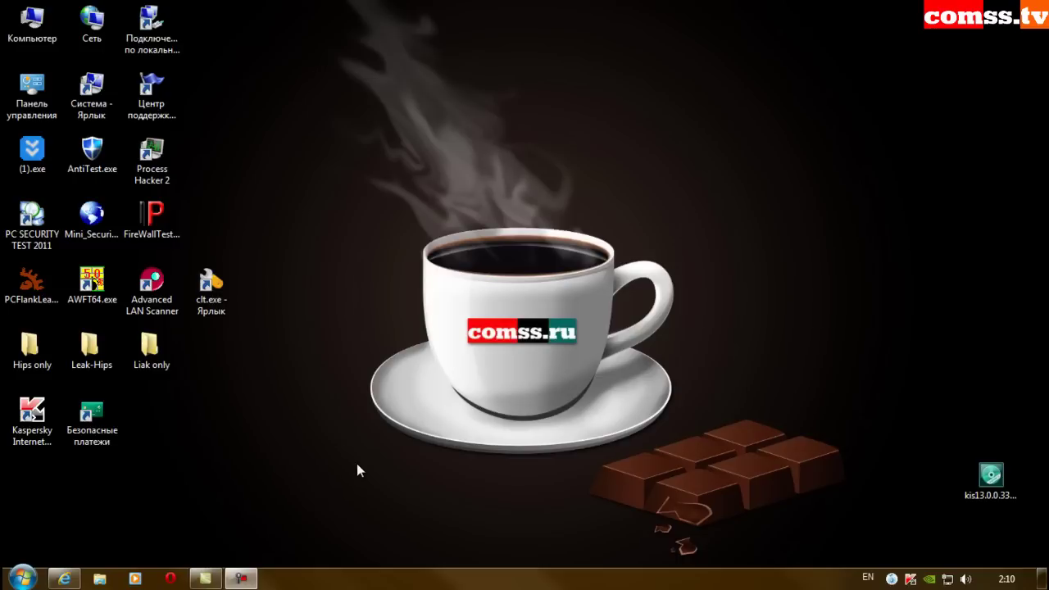
Open the Kaspersky Internet Security main window, check the protection status and full function list, and put the window away.
click(910, 579)
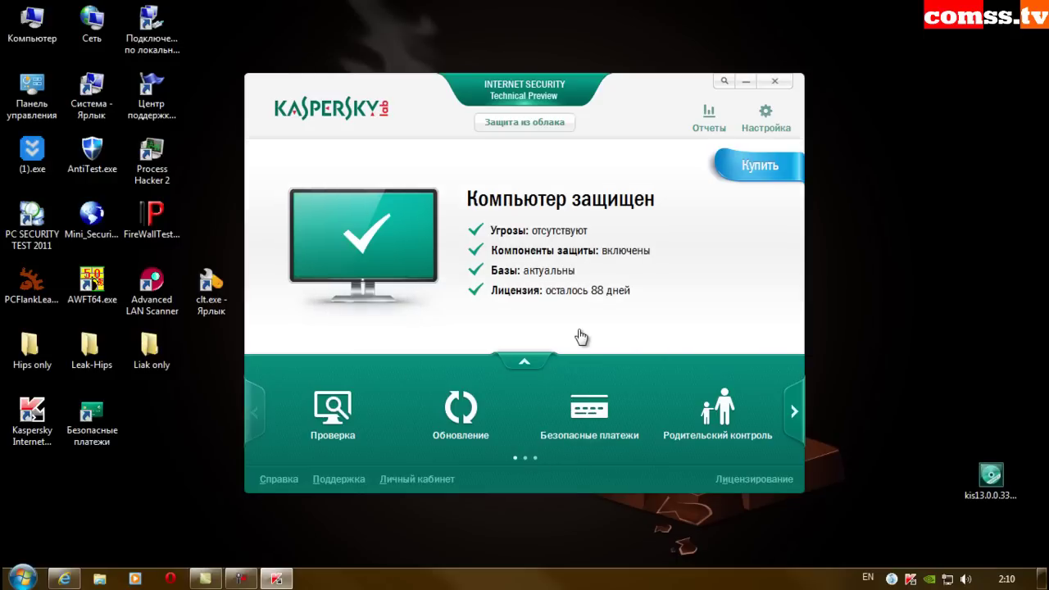
click(527, 361)
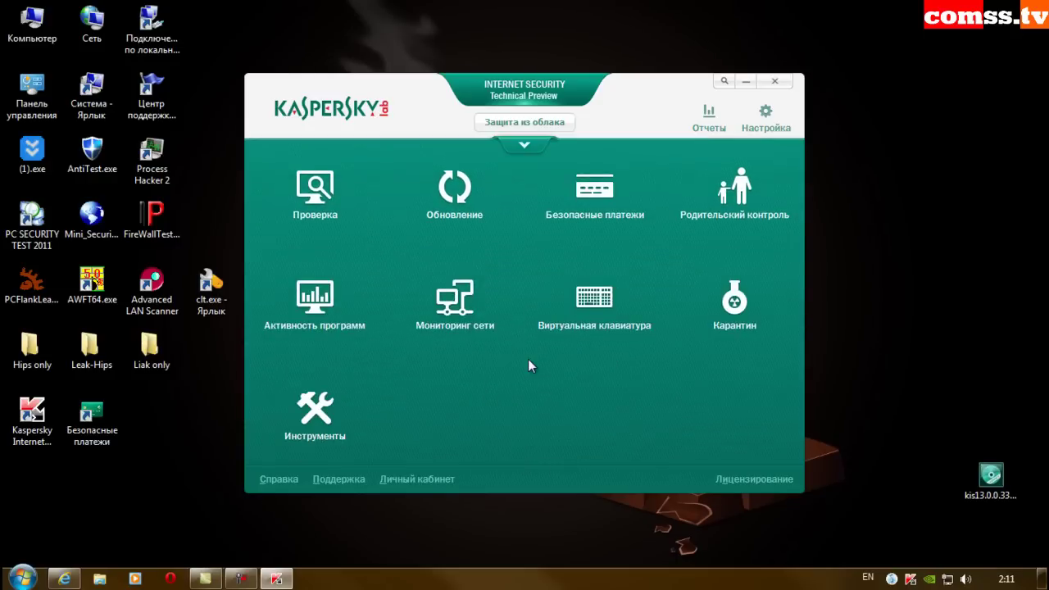
click(518, 149)
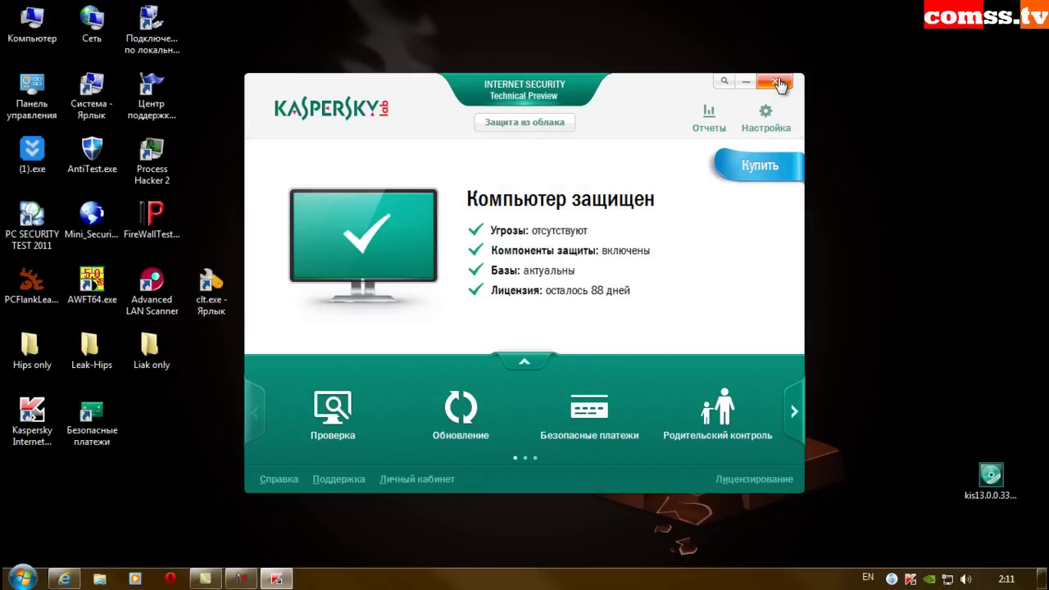
click(746, 80)
Add the Kaspersky Gadget to the desktop from the Windows gadget gallery and close the gallery.
right_click(919, 239)
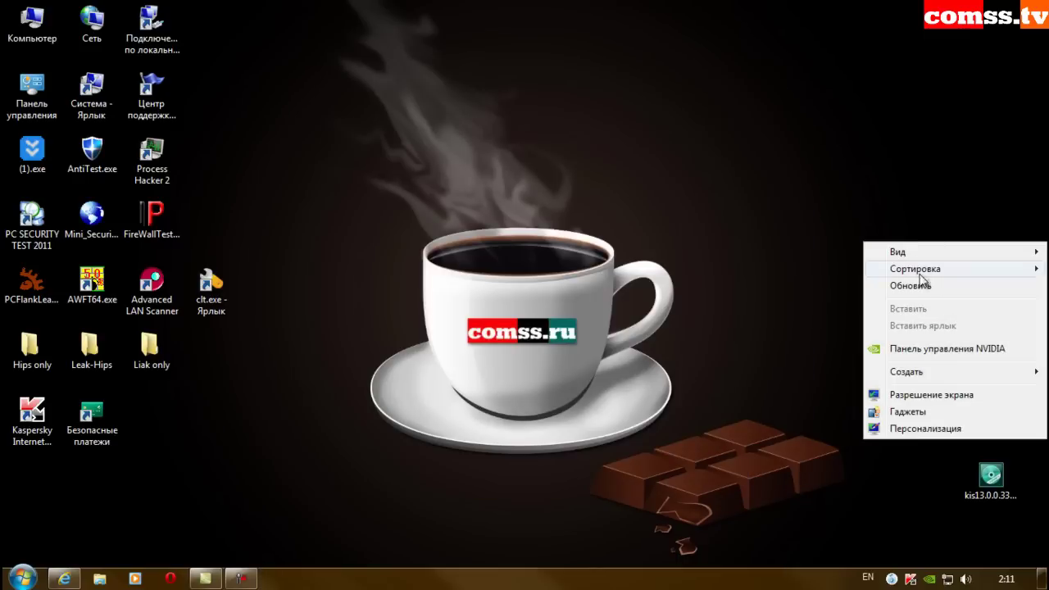
click(920, 413)
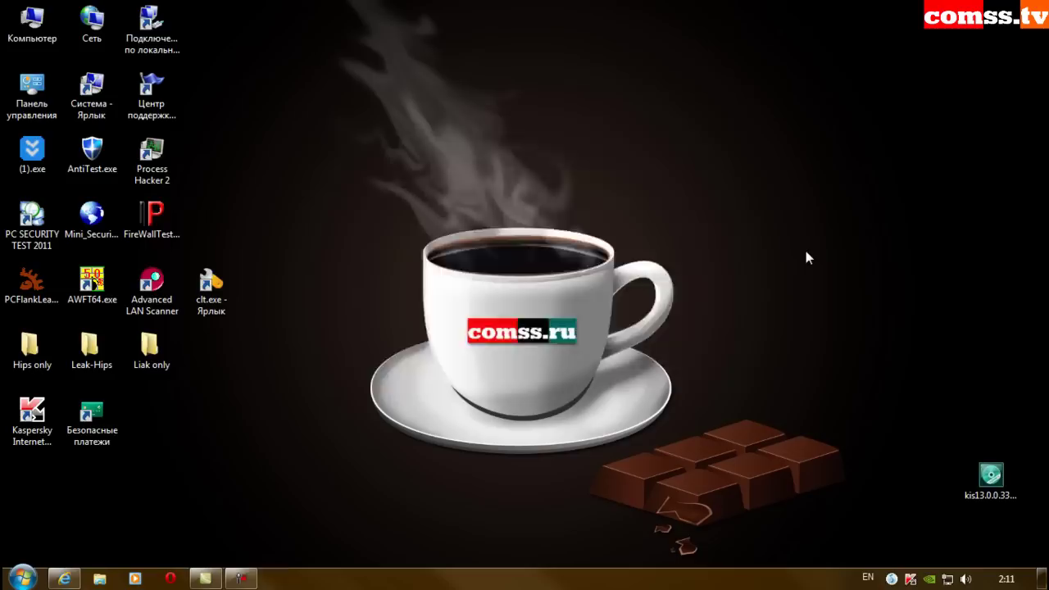
click(726, 134)
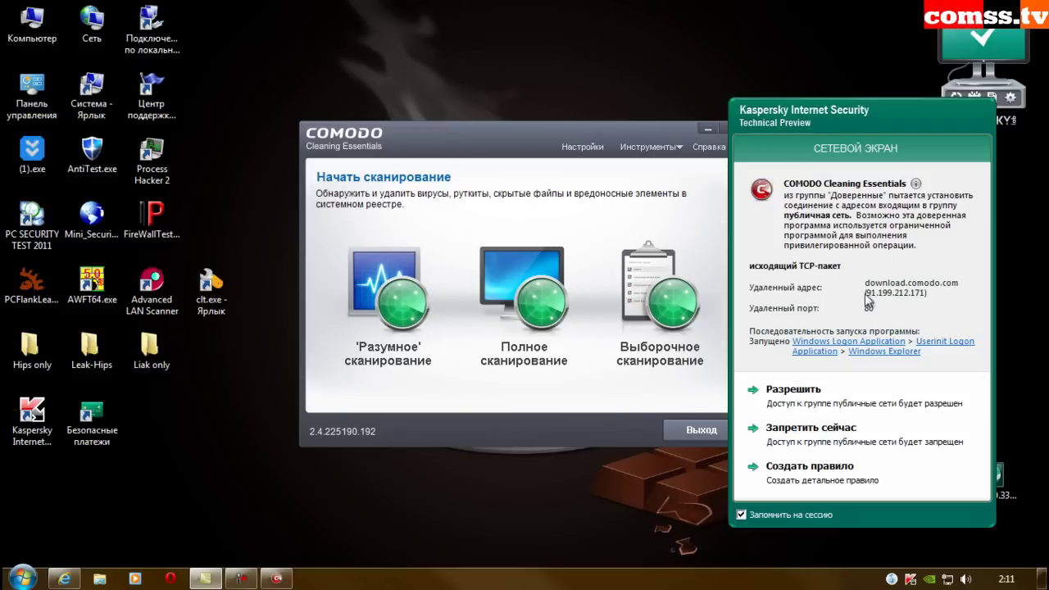
Launch Autorun Analyzer from COMODO Cleaning Essentials and allow its outgoing TCP and UDP connections in the Kaspersky firewall prompts.
click(812, 388)
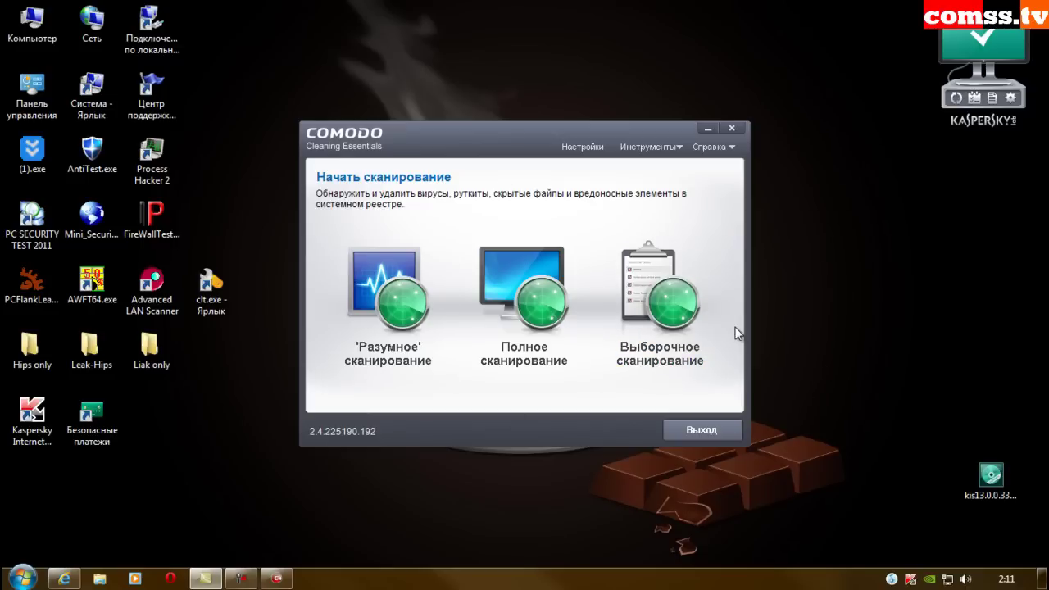
click(647, 146)
click(680, 283)
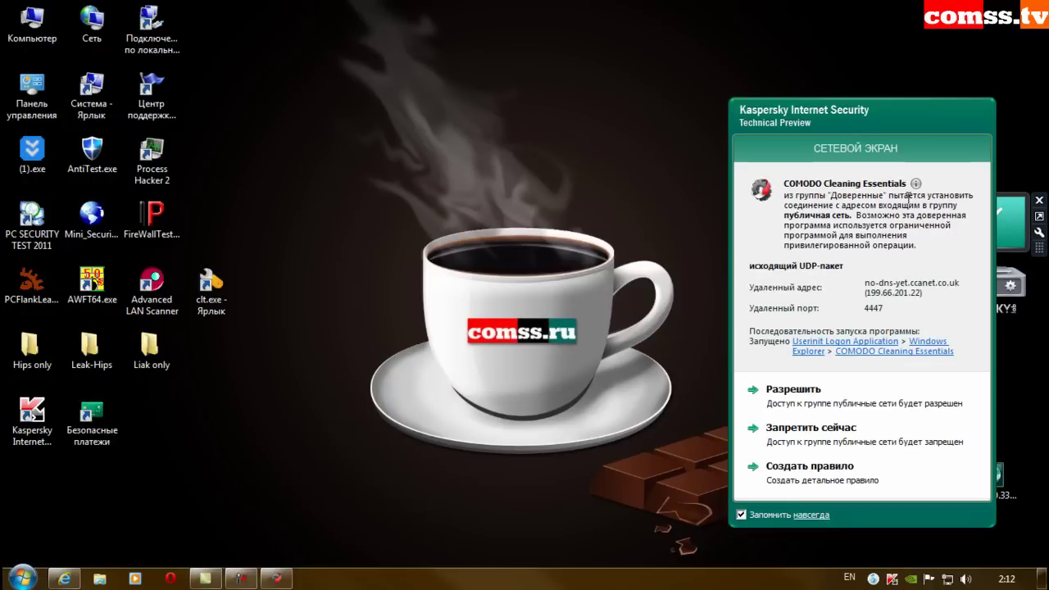
click(794, 392)
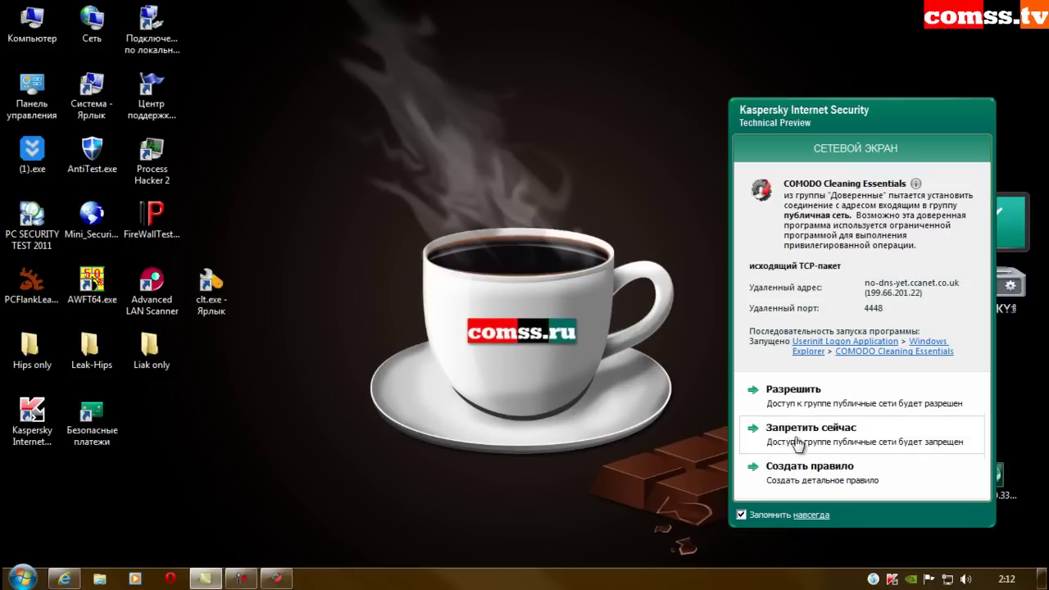
click(787, 391)
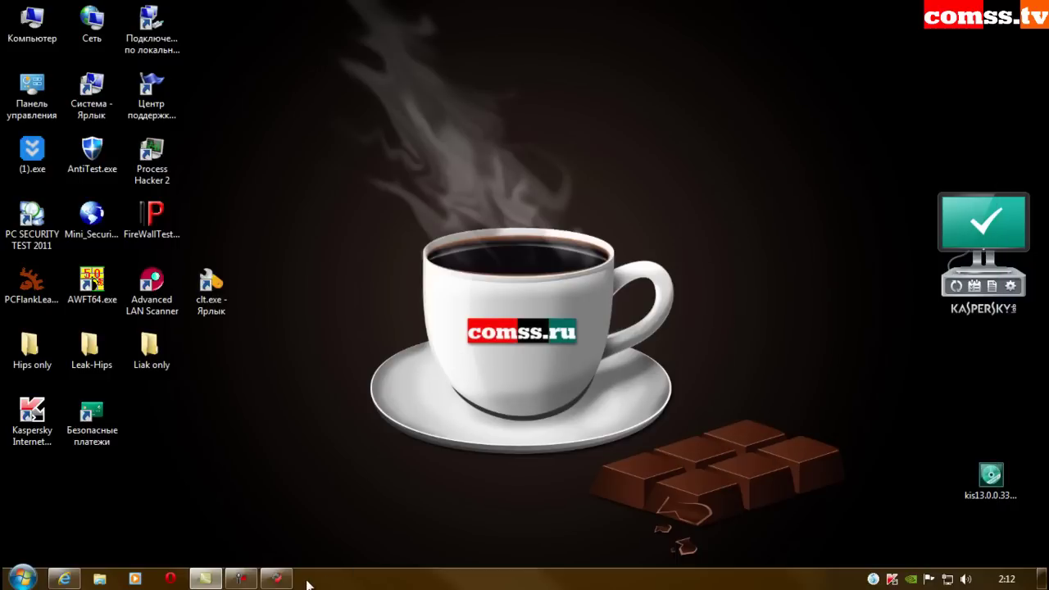
Examine the complete autorun entry list in COMODO Autorun Analyzer, from codecs through App Paths and KnownDlls to the Winsock providers.
click(279, 580)
scroll(577, 399, down, 3)
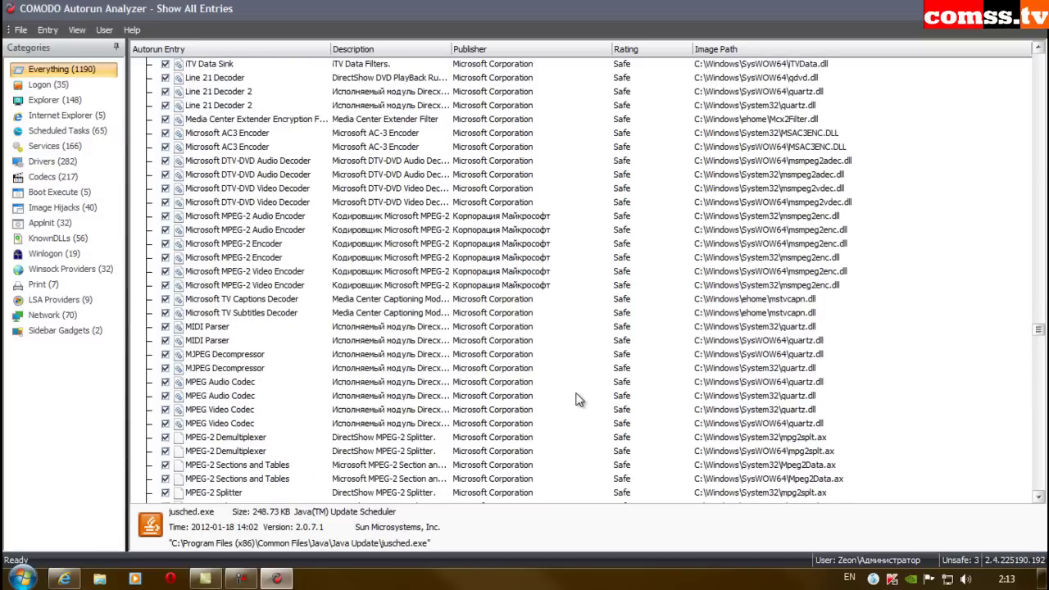
scroll(578, 399, down, 12)
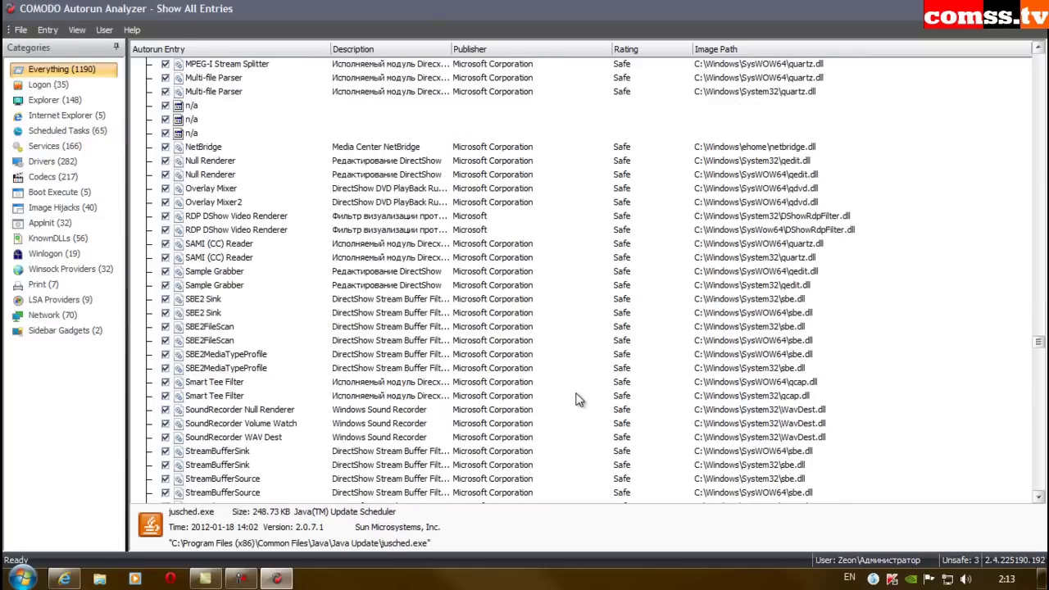
scroll(578, 399, down, 15)
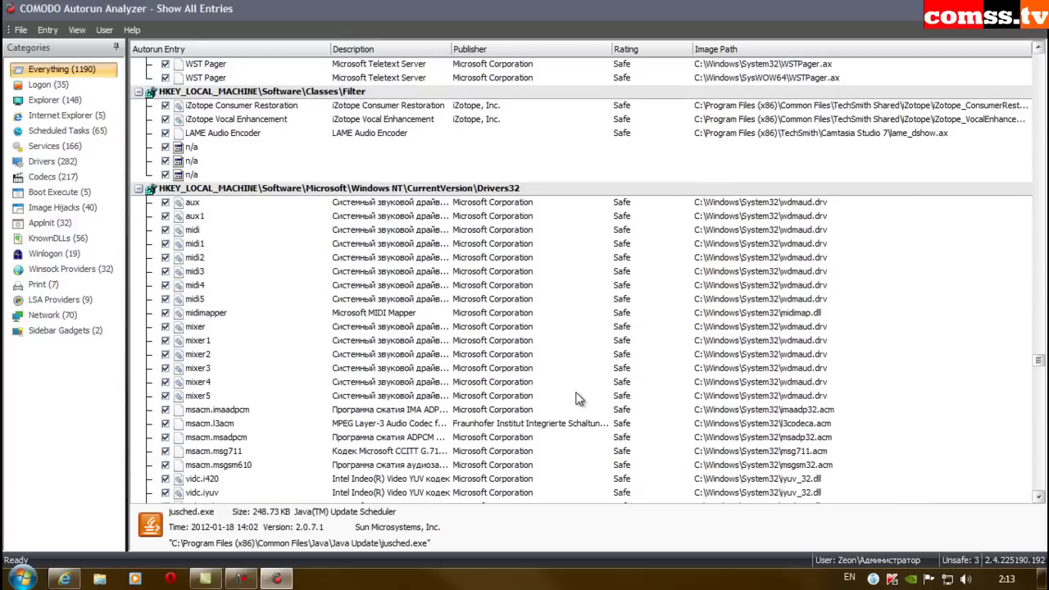
scroll(577, 399, down, 18)
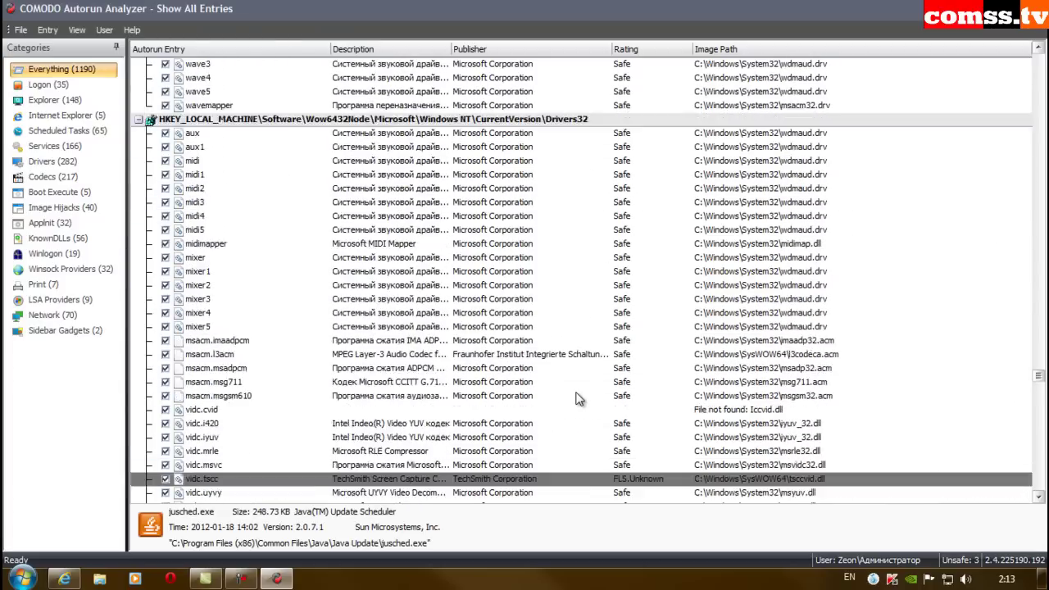
scroll(578, 399, down, 9)
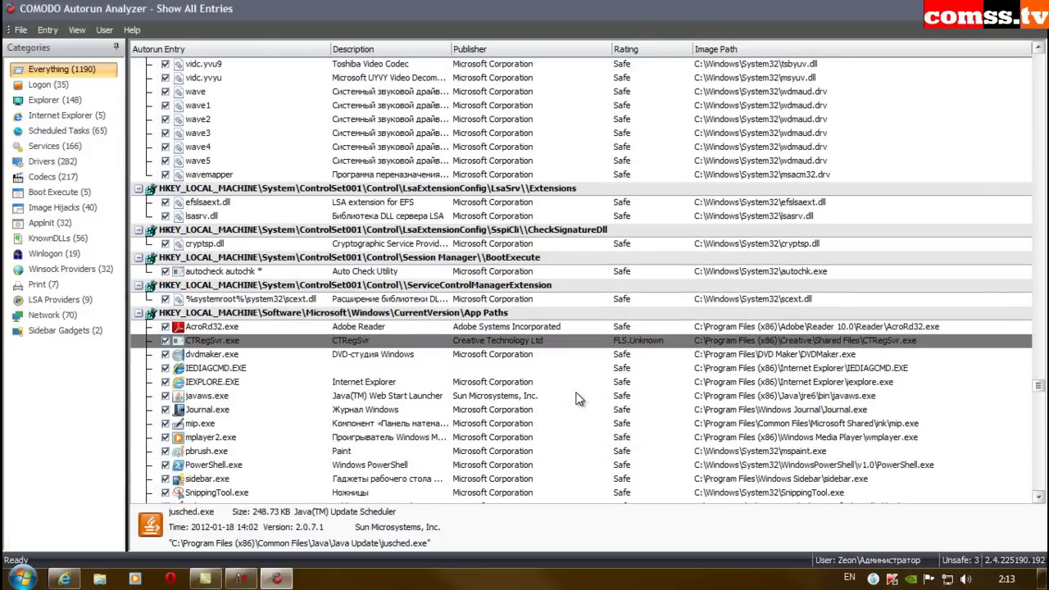
scroll(578, 400, down, 7)
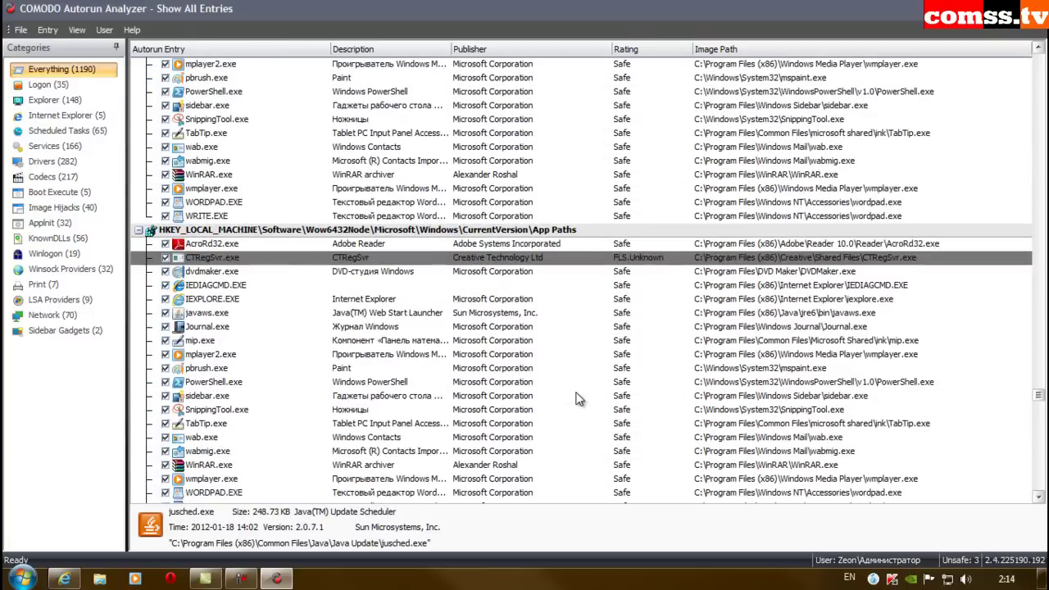
scroll(578, 399, down, 17)
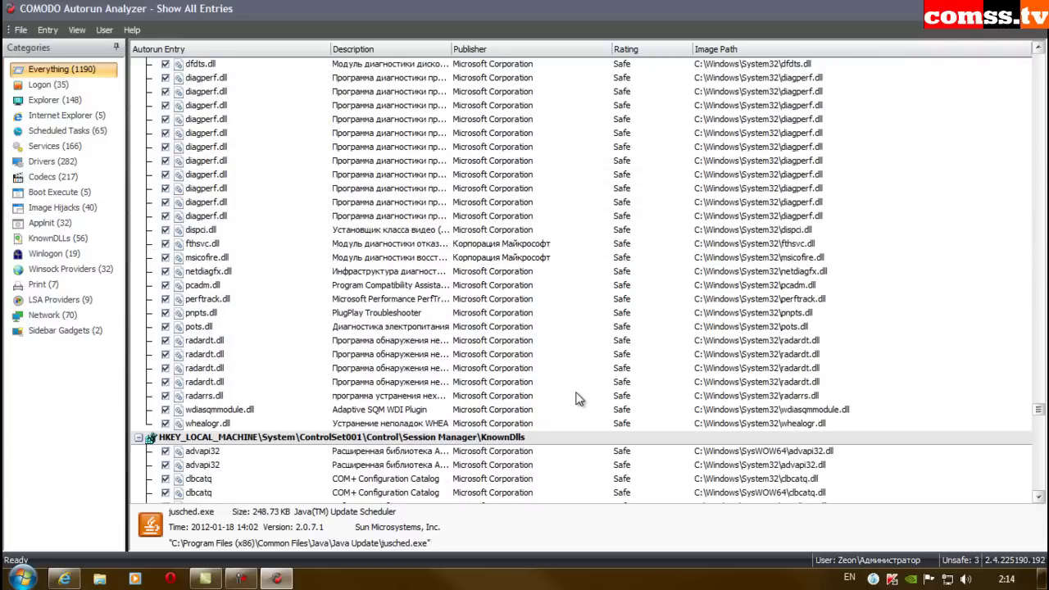
scroll(577, 399, down, 10)
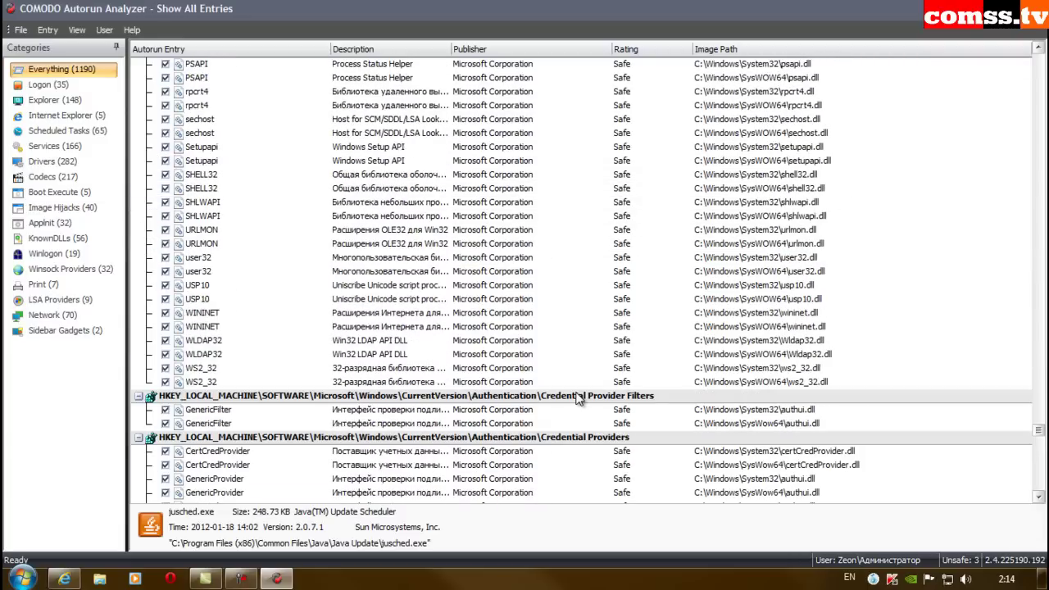
scroll(577, 399, down, 10)
scroll(578, 399, down, 20)
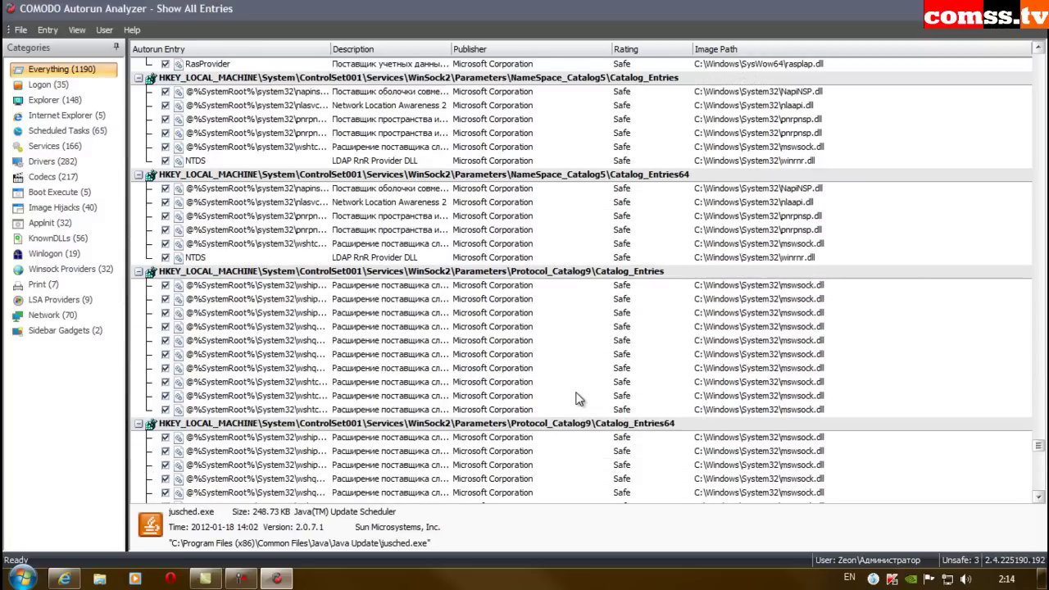
scroll(578, 399, down, 15)
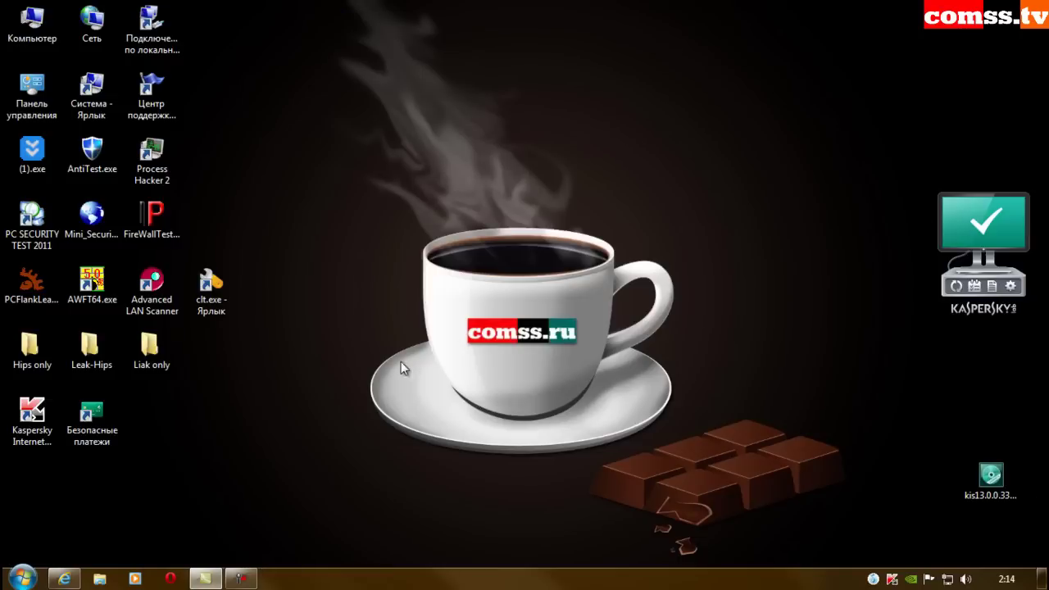
In Kaspersky's secure data input settings, enable the Virtual Keyboard quick-launch icon for payment systems, mail, communication and social network websites.
double_click(91, 418)
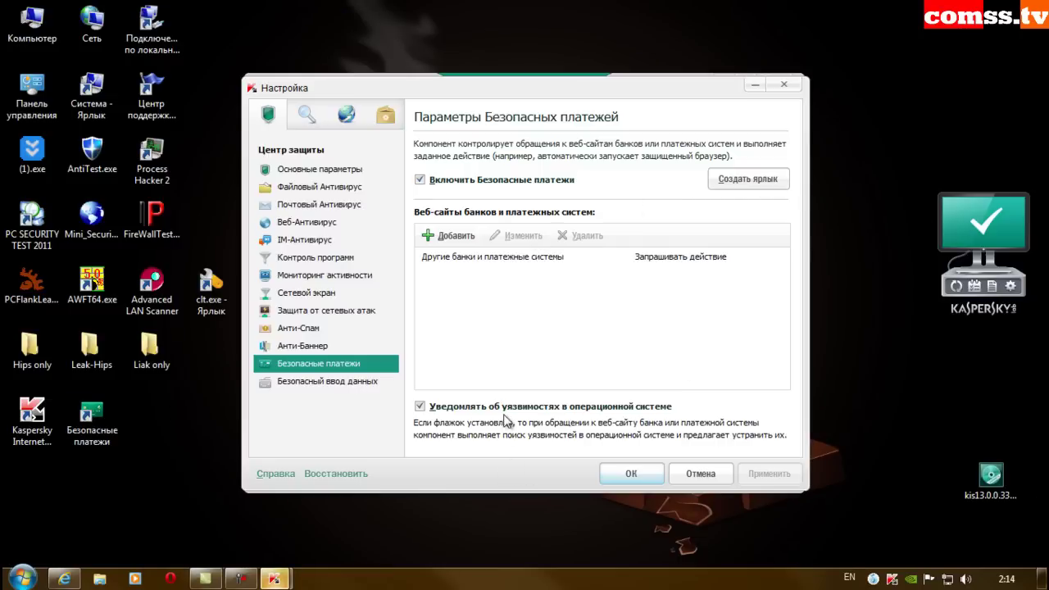
click(449, 236)
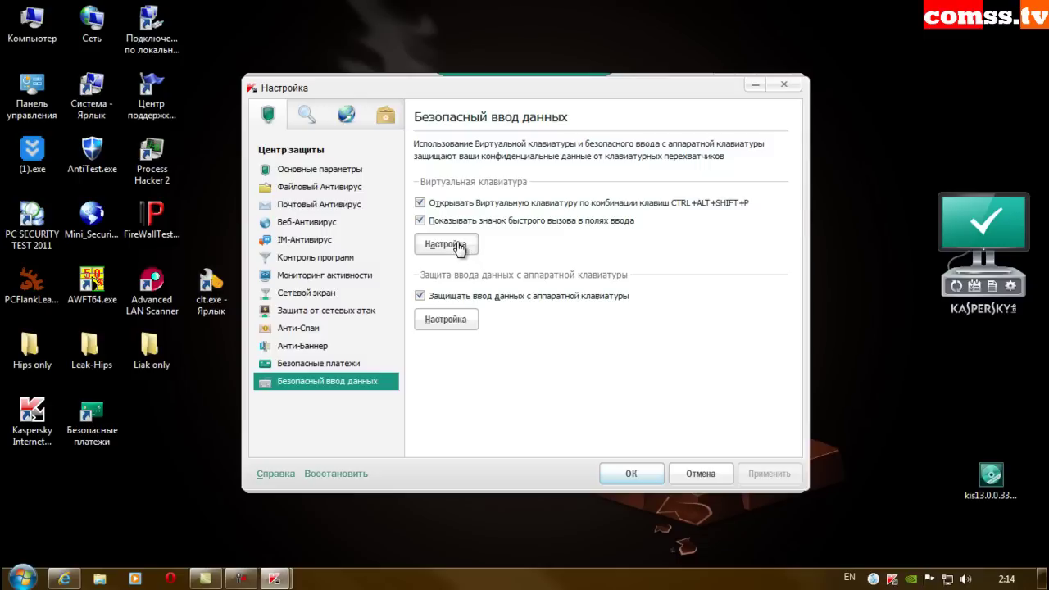
click(456, 246)
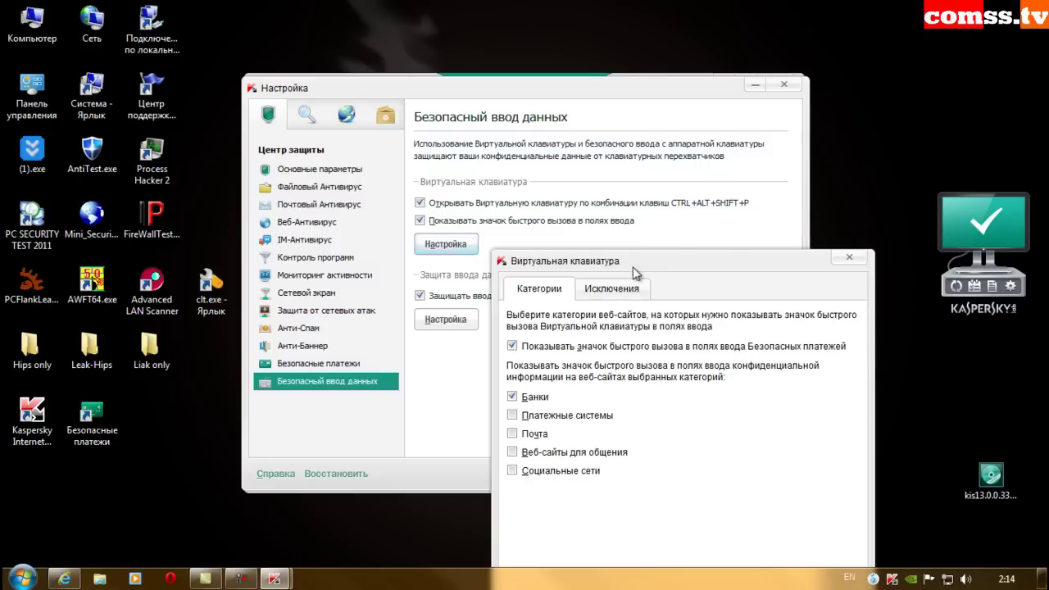
drag(644, 261, 591, 153)
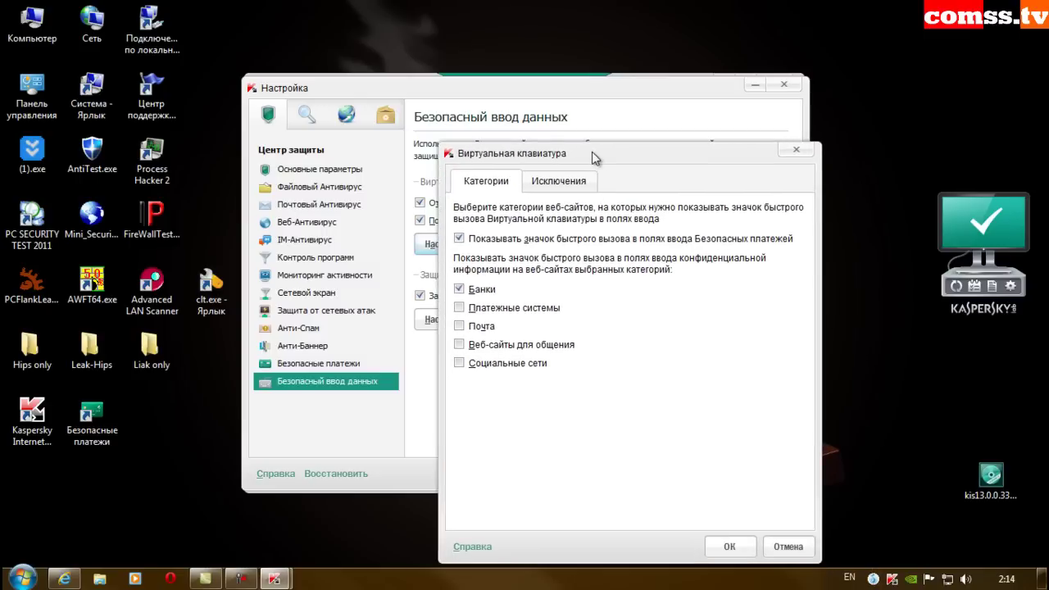
click(460, 363)
click(460, 345)
click(459, 327)
click(459, 307)
click(729, 547)
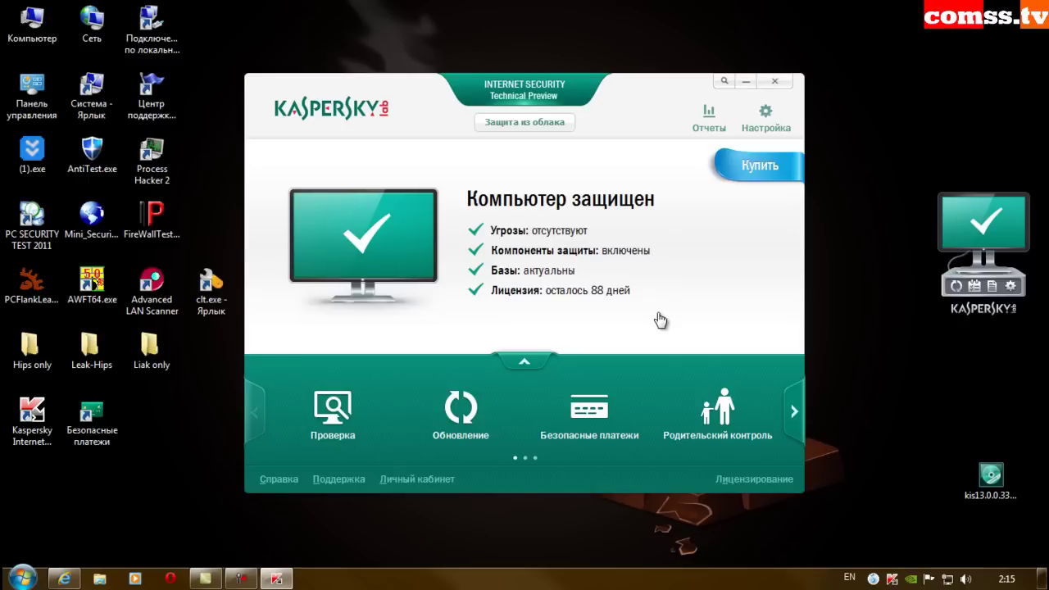
Bring up the Kaspersky Virtual Keyboard and make VIA HD Audio CPL a trusted program in the Application Control prompt.
key(ctrl+alt+shift+p)
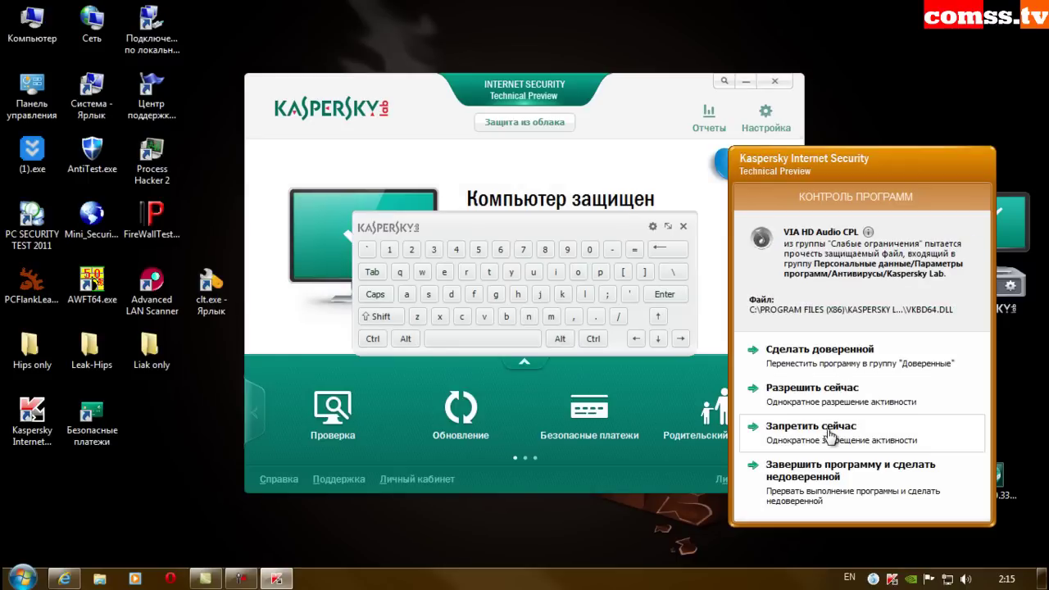
click(844, 359)
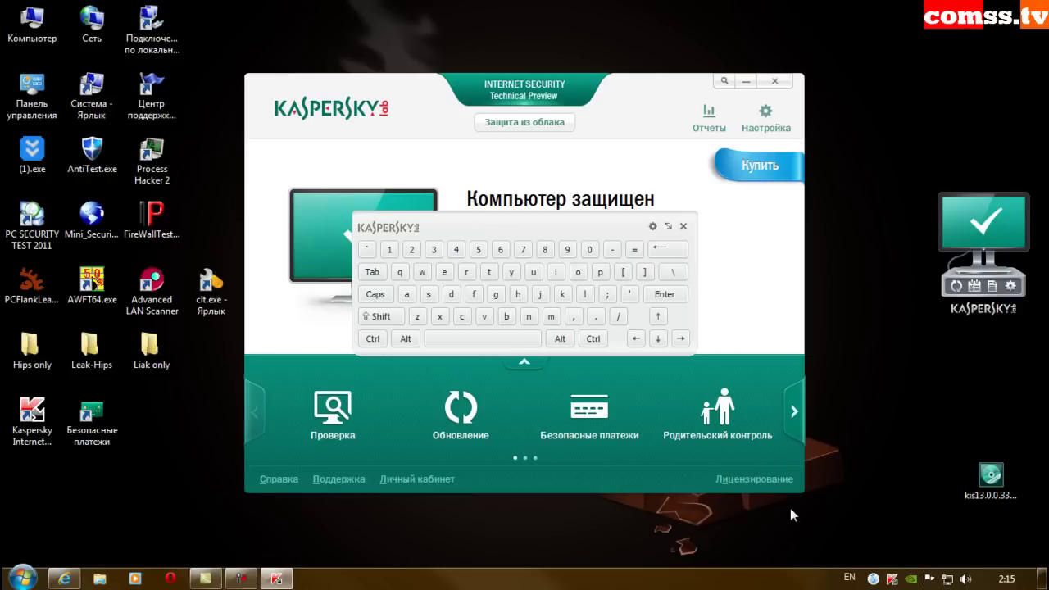